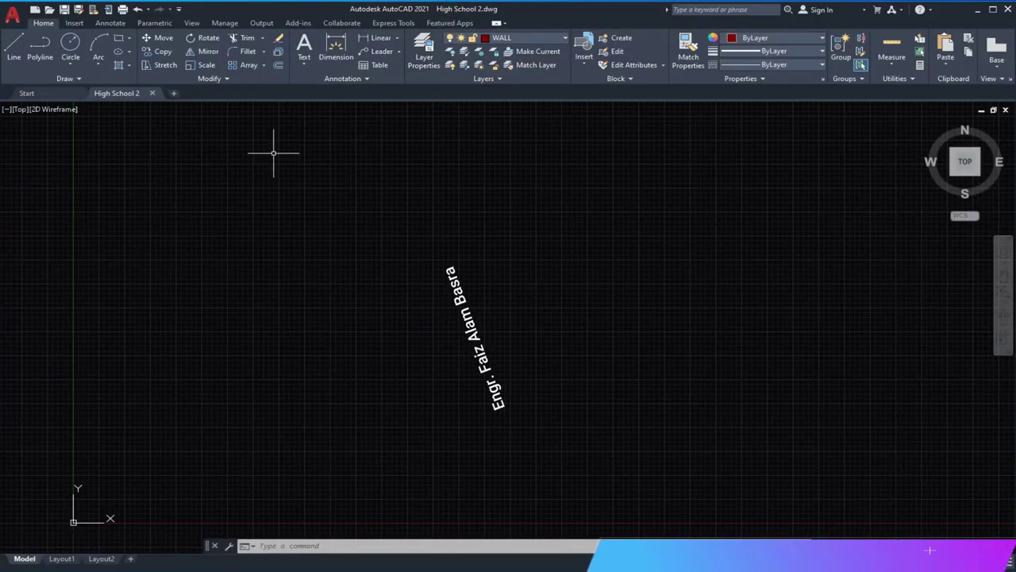
- Draw a long horizontal wall line with a vertical line rising from its right end on the WALL layer
{"action": "left_click", "coordinate": [13, 48]}
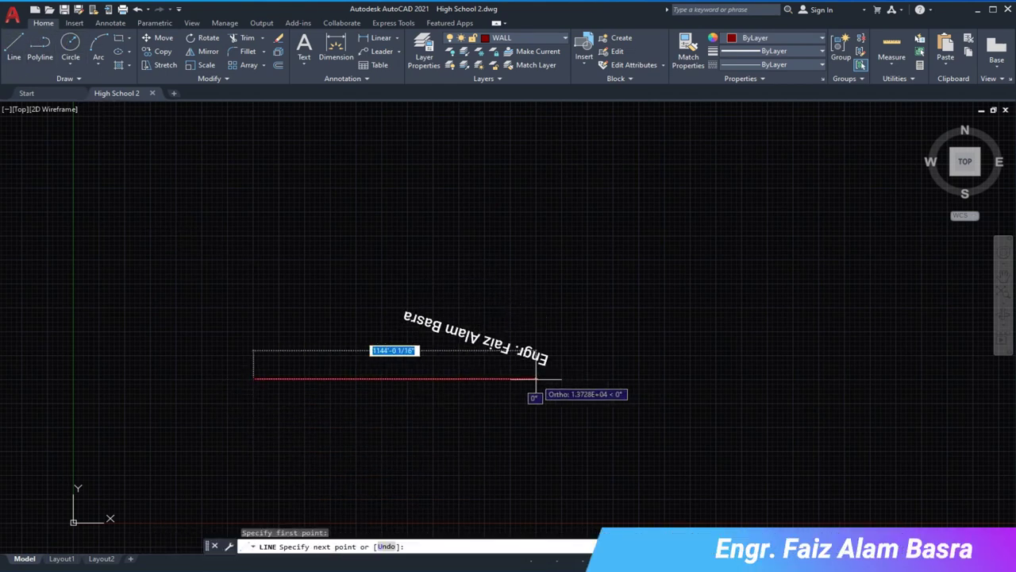
{"action": "left_click", "coordinate": [470, 376]}
{"action": "left_click", "coordinate": [469, 159]}
{"action": "key", "text": "Return"}
{"action": "scroll", "coordinate": [294, 404], "scroll_direction": "up", "scroll_amount": 5}
{"action": "scroll", "coordinate": [317, 408], "scroll_direction": "down", "scroll_amount": 2}
{"action": "scroll", "coordinate": [273, 329], "scroll_direction": "down", "scroll_amount": 2}
{"action": "scroll", "coordinate": [291, 357], "scroll_direction": "up", "scroll_amount": 2}
{"action": "scroll", "coordinate": [233, 370], "scroll_direction": "down", "scroll_amount": 2}
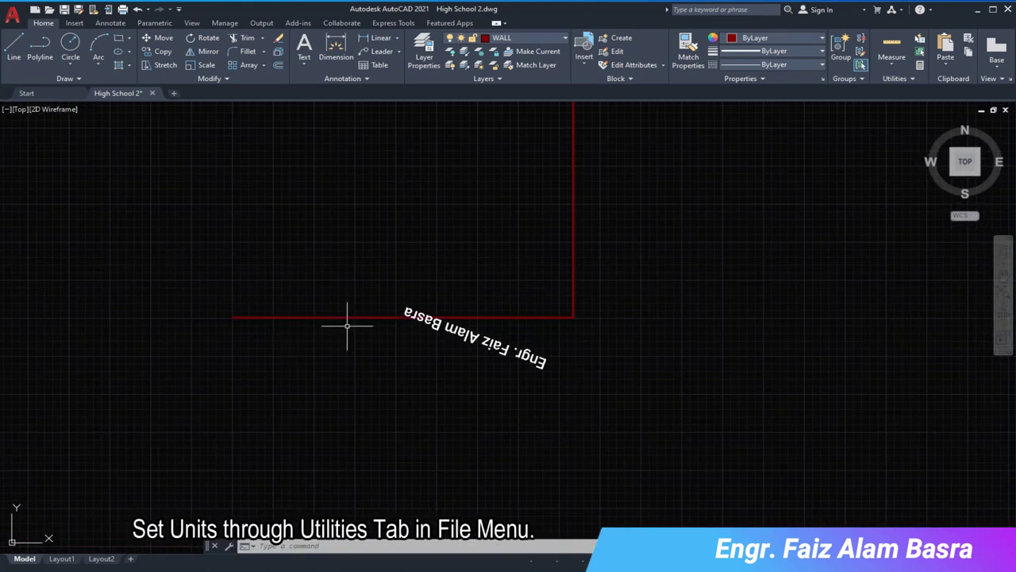
- Offset the wall outline 9 inches to the inner side to form double walls
{"action": "left_click", "coordinate": [278, 67]}
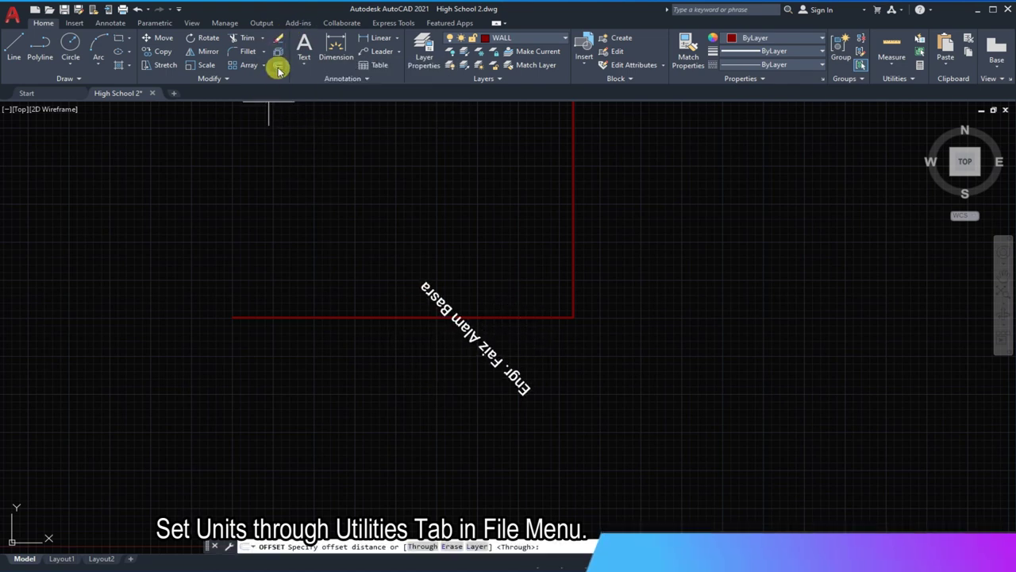
{"action": "type", "text": "69"}
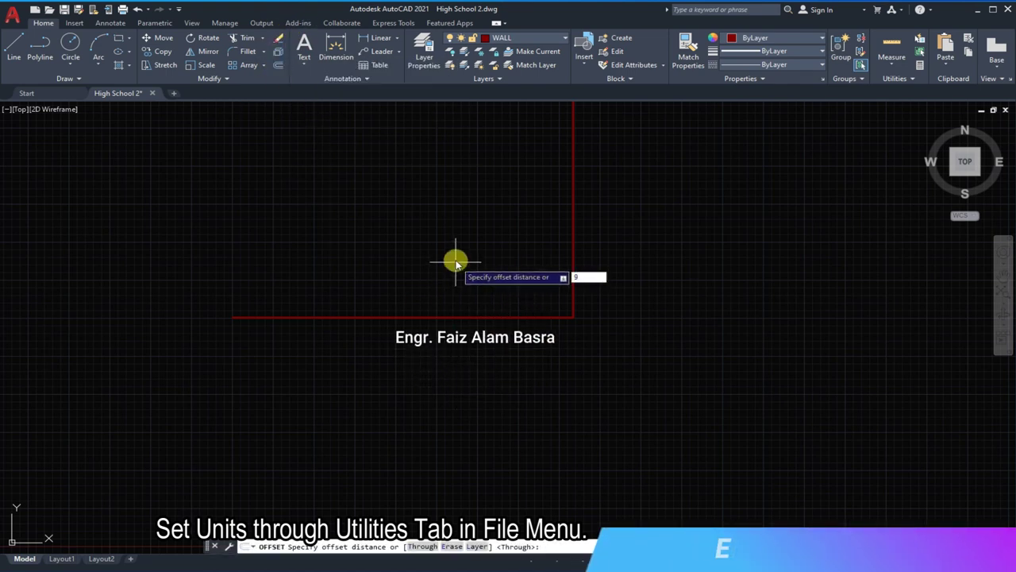
{"action": "key", "text": "Return"}
{"action": "scroll", "coordinate": [477, 317], "scroll_direction": "up", "scroll_amount": 4}
{"action": "left_click", "coordinate": [477, 317]}
{"action": "left_click", "coordinate": [467, 268]}
{"action": "right_click", "coordinate": [622, 351]}
{"action": "left_click", "coordinate": [640, 357]}
- Confirm the Lineweight Settings with LW, keeping the current values
{"action": "type", "text": "lw"}
{"action": "key", "text": "Return"}
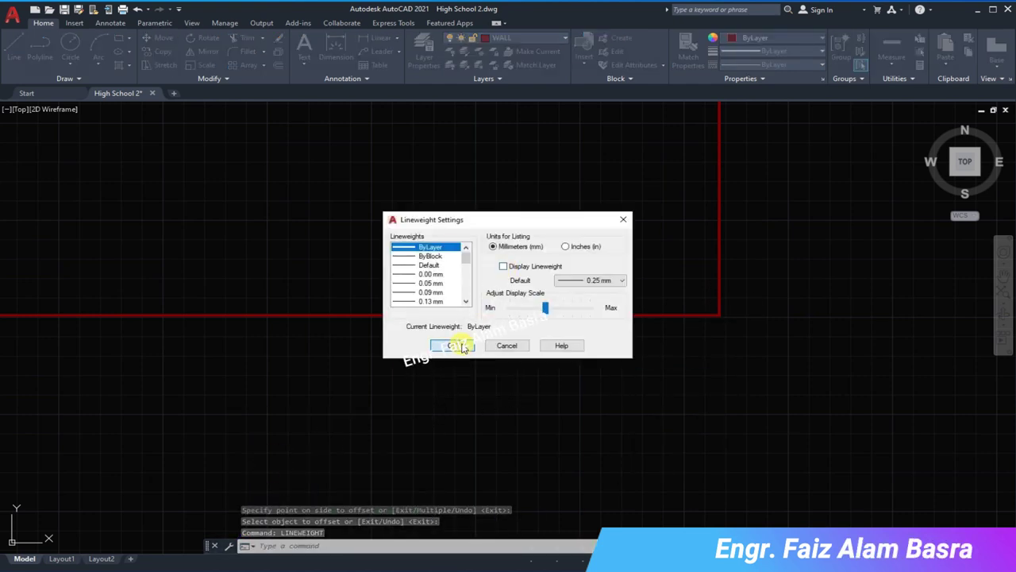
{"action": "left_click", "coordinate": [463, 347]}
{"action": "scroll", "coordinate": [636, 325], "scroll_direction": "up", "scroll_amount": 1}
{"action": "scroll", "coordinate": [421, 342], "scroll_direction": "down", "scroll_amount": 2}
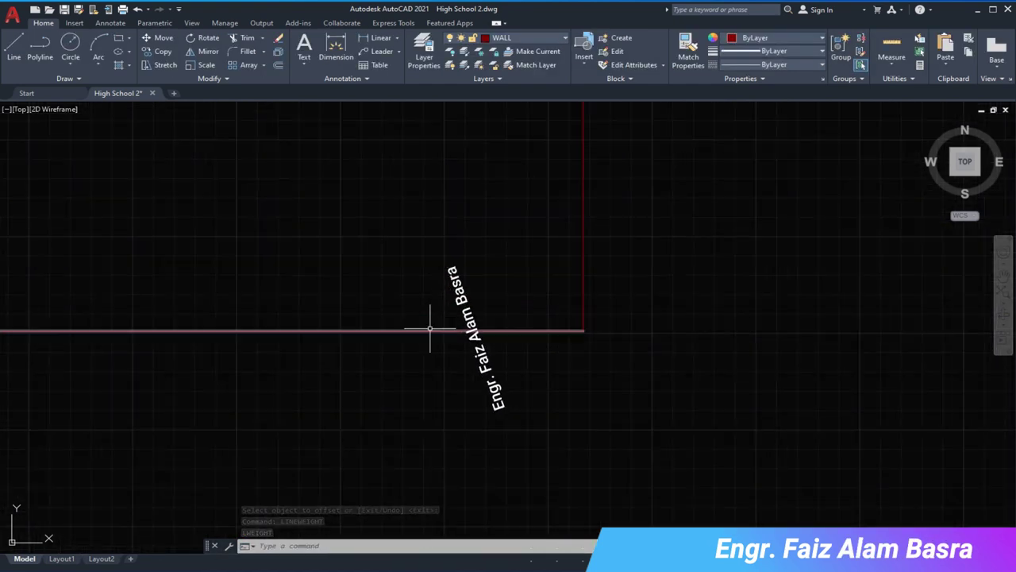
{"action": "scroll", "coordinate": [540, 331], "scroll_direction": "up", "scroll_amount": 2}
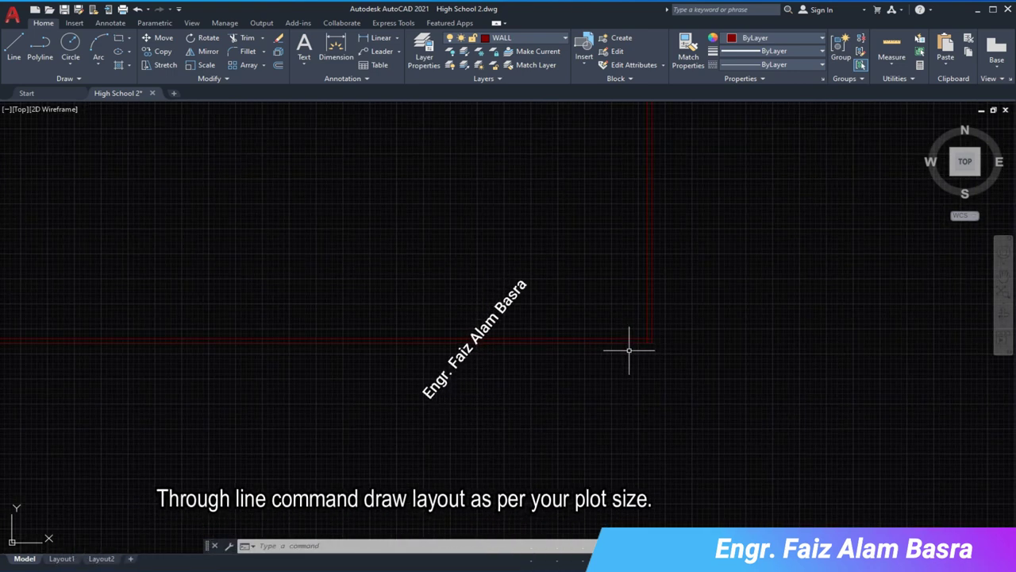
- Draw a vertical wall line at the left end and offset it 9 inches into a double wall
{"action": "left_click", "coordinate": [13, 46]}
{"action": "scroll", "coordinate": [150, 356], "scroll_direction": "up", "scroll_amount": 3}
{"action": "scroll", "coordinate": [189, 424], "scroll_direction": "up", "scroll_amount": 2}
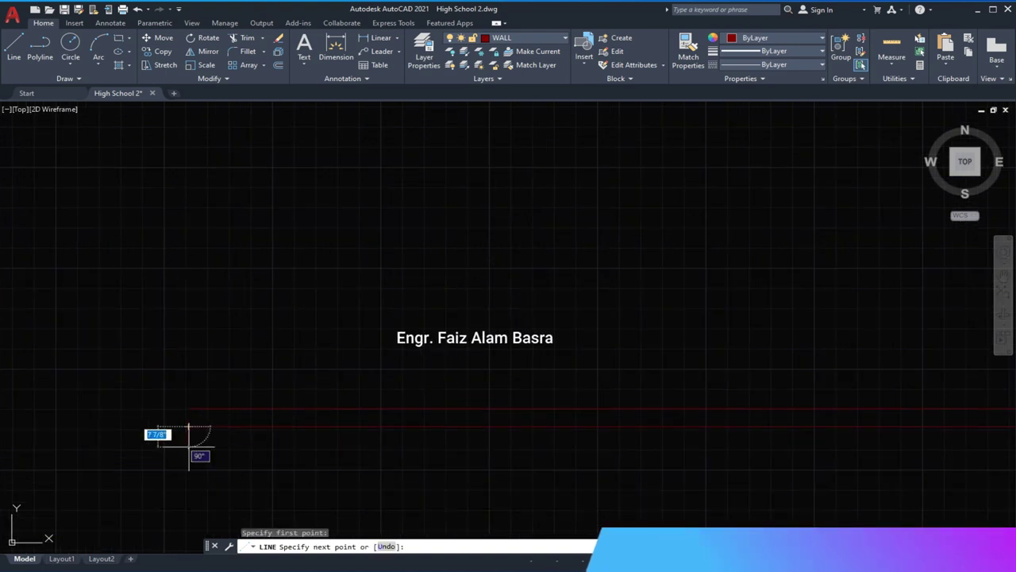
{"action": "left_click", "coordinate": [188, 127]}
{"action": "left_click", "coordinate": [280, 65]}
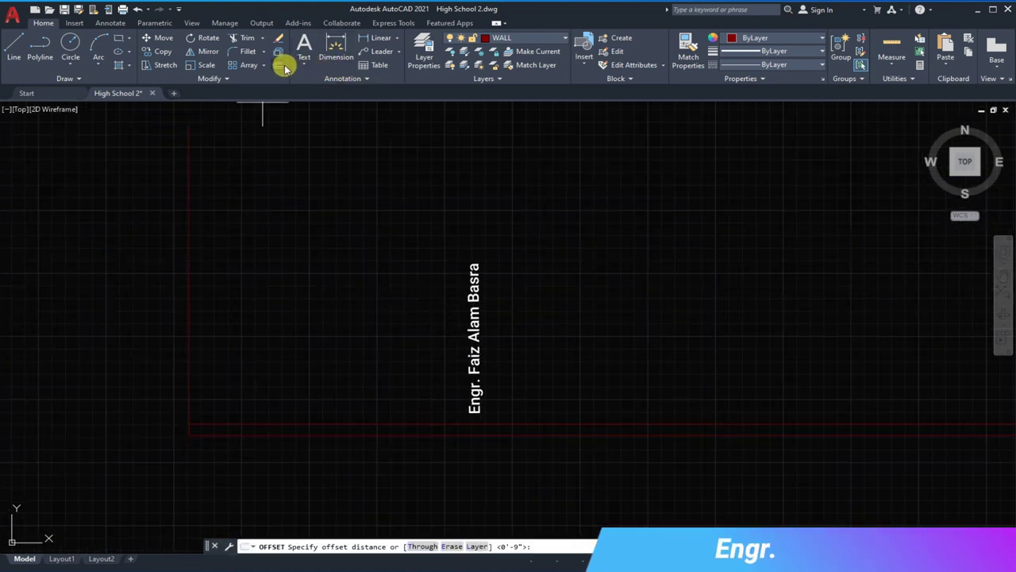
{"action": "key", "text": "Return"}
{"action": "left_click", "coordinate": [190, 267]}
{"action": "left_click", "coordinate": [266, 295]}
{"action": "key", "text": "Return"}
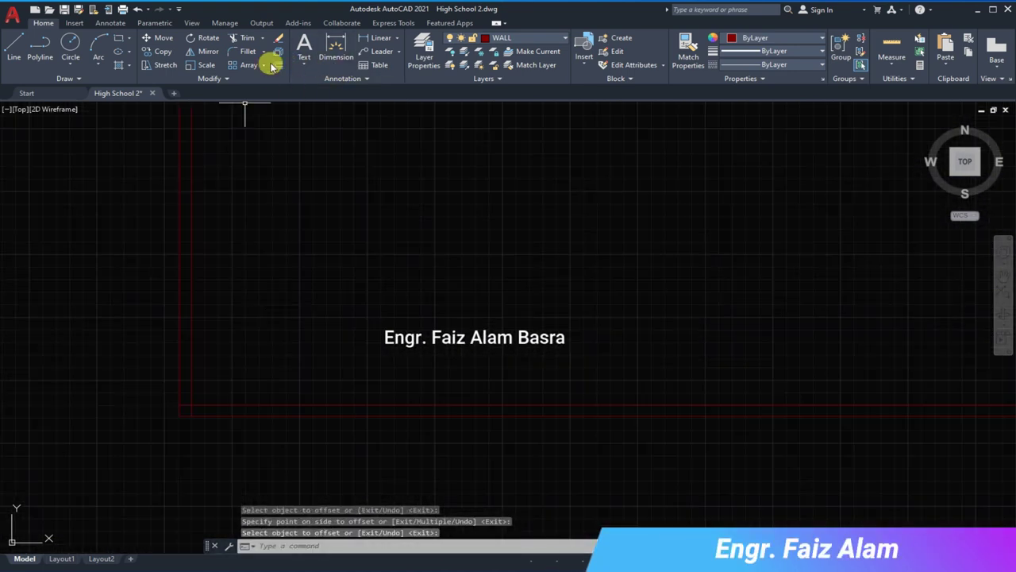
- Add cross walls offset 20'9" and then 10'9" to the right along the bottom wall
{"action": "left_click", "coordinate": [274, 67]}
{"action": "type", "text": "20'9"}
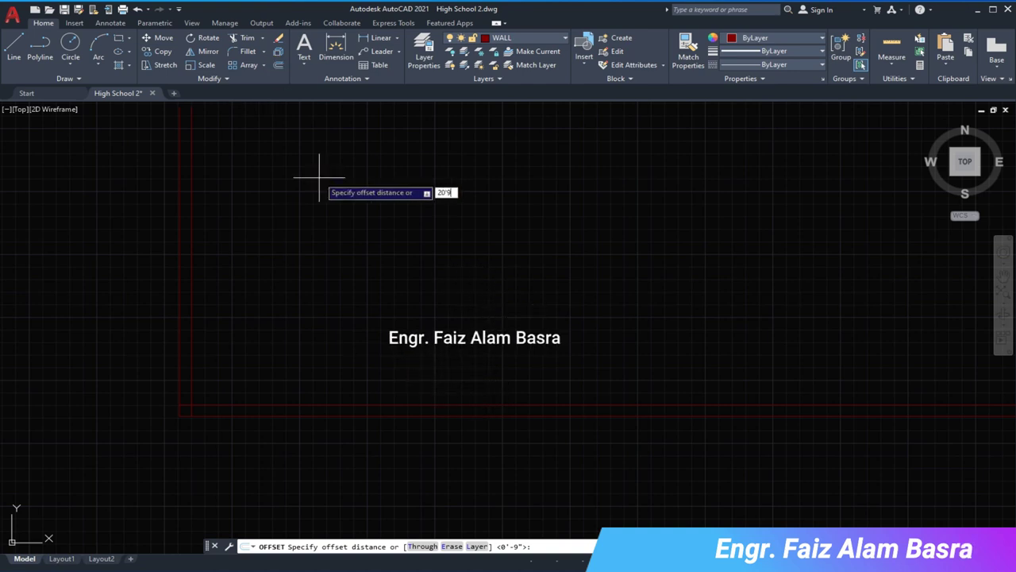
{"action": "key", "text": "Return"}
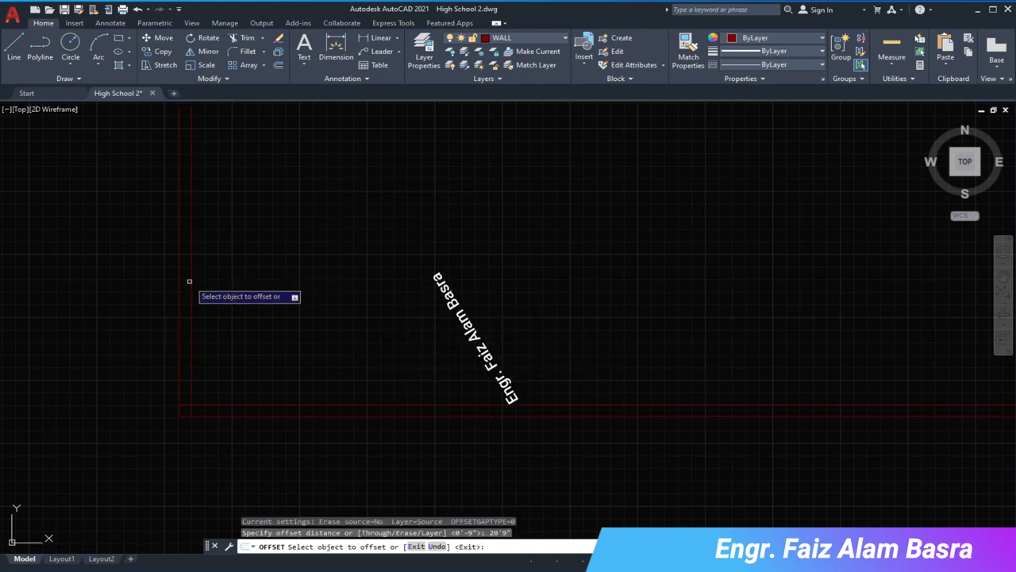
{"action": "left_click", "coordinate": [189, 280]}
{"action": "left_click", "coordinate": [363, 281]}
{"action": "scroll", "coordinate": [256, 302], "scroll_direction": "down", "scroll_amount": 2}
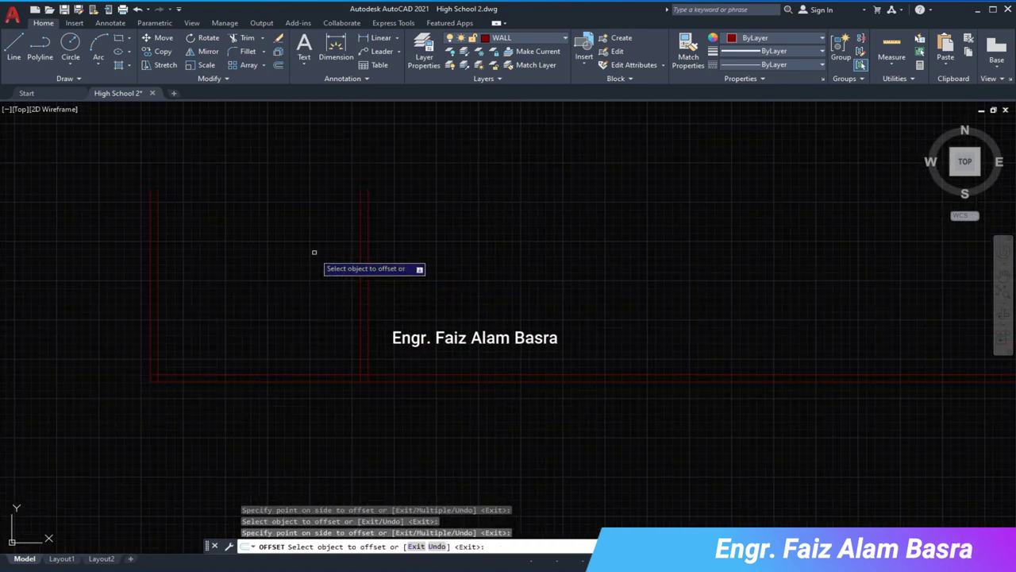
{"action": "left_click", "coordinate": [278, 66]}
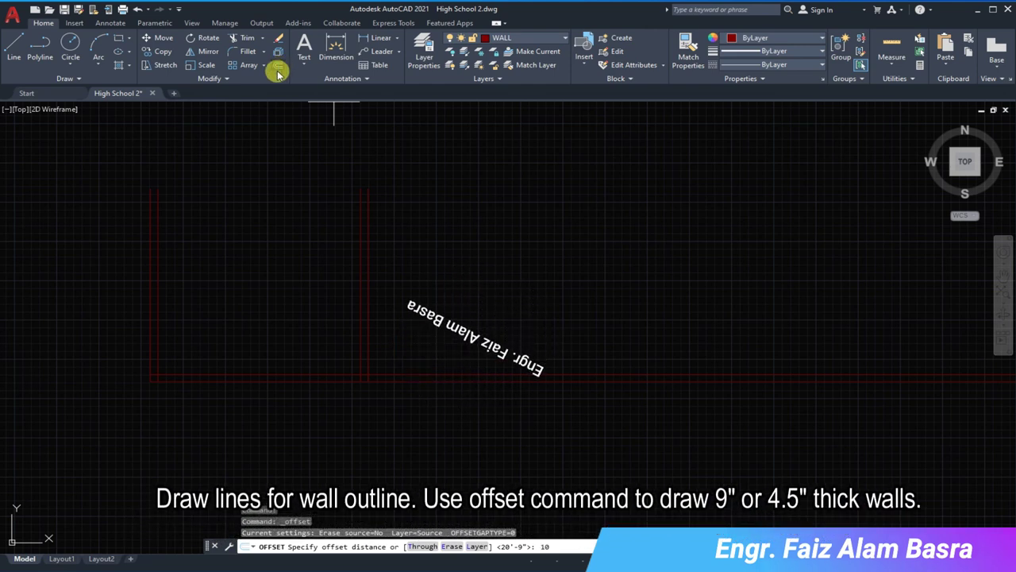
{"action": "left_click", "coordinate": [368, 274]}
{"action": "left_click", "coordinate": [495, 274]}
{"action": "scroll", "coordinate": [390, 291], "scroll_direction": "down", "scroll_amount": 2}
{"action": "scroll", "coordinate": [500, 304], "scroll_direction": "up", "scroll_amount": 2}
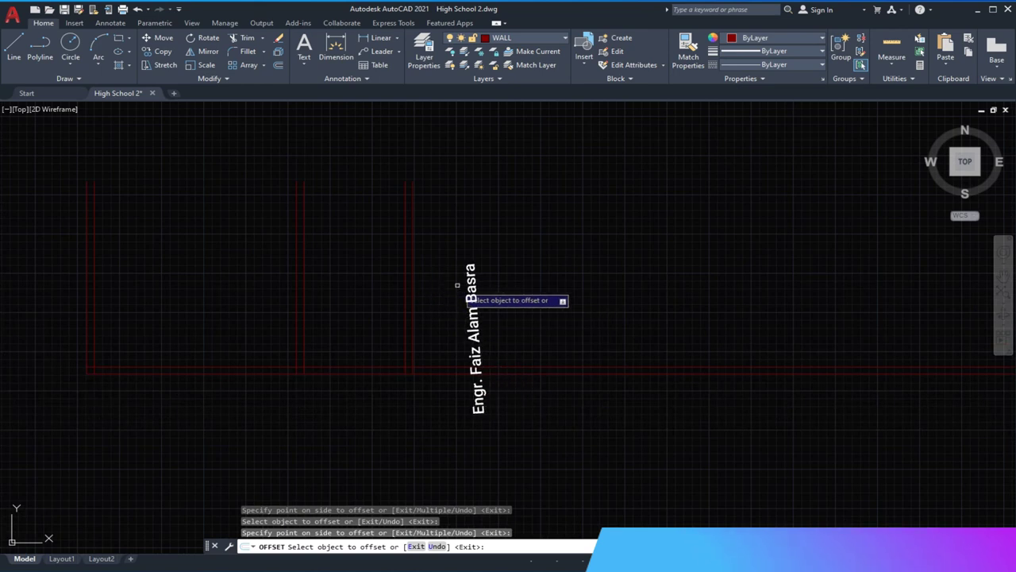
{"action": "key", "text": "Return"}
{"action": "key", "text": "Return"}
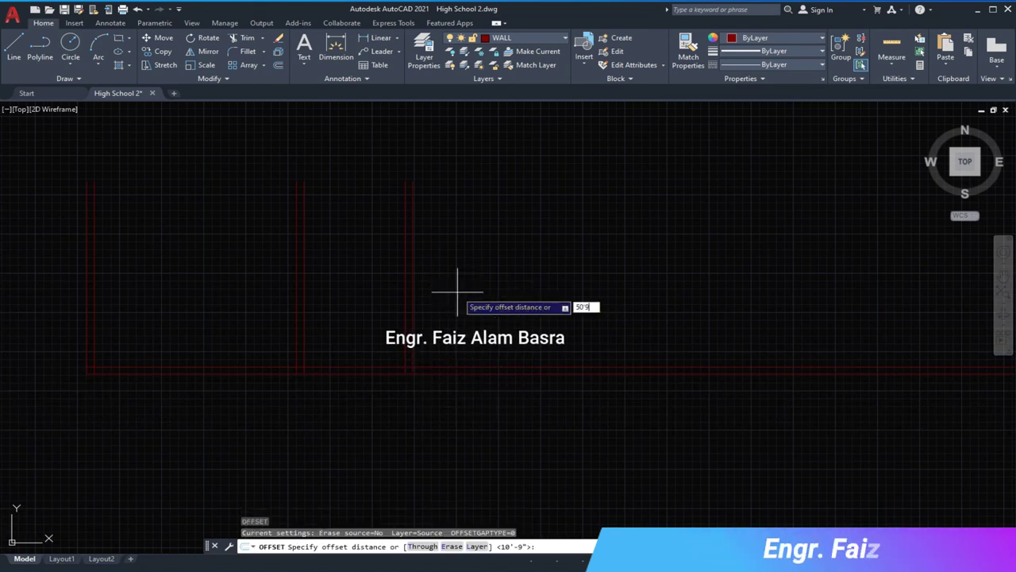
- Place a cross wall line 50'9" to the right of the existing wall
{"action": "left_click", "coordinate": [411, 321]}
{"action": "left_click", "coordinate": [492, 313]}
{"action": "scroll", "coordinate": [529, 302], "scroll_direction": "down", "scroll_amount": 2}
{"action": "key", "text": "Return"}
{"action": "key", "text": "Return"}
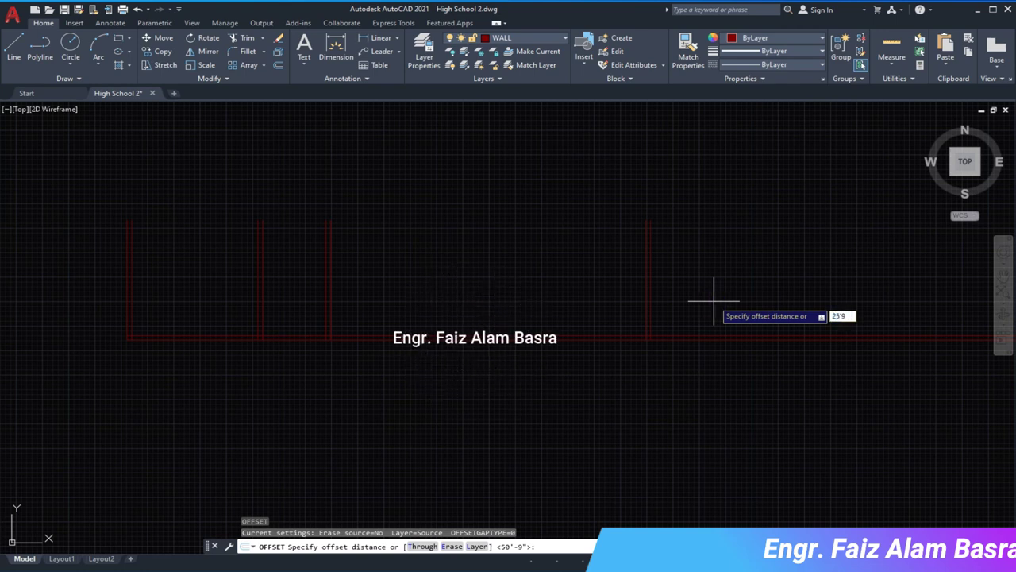
- Add further cross wall lines offset 25'9" to the right
{"action": "left_click", "coordinate": [655, 314]}
{"action": "left_click", "coordinate": [810, 320]}
{"action": "left_click", "coordinate": [645, 317]}
{"action": "left_click", "coordinate": [764, 318]}
{"action": "scroll", "coordinate": [633, 361], "scroll_direction": "down", "scroll_amount": 2}
{"action": "scroll", "coordinate": [755, 336], "scroll_direction": "up", "scroll_amount": 1}
{"action": "scroll", "coordinate": [670, 313], "scroll_direction": "up", "scroll_amount": 1}
{"action": "left_click", "coordinate": [706, 298]}
{"action": "left_click", "coordinate": [719, 305]}
- Start and cancel a trim, then begin offsetting the corridor wall
{"action": "left_click", "coordinate": [243, 38]}
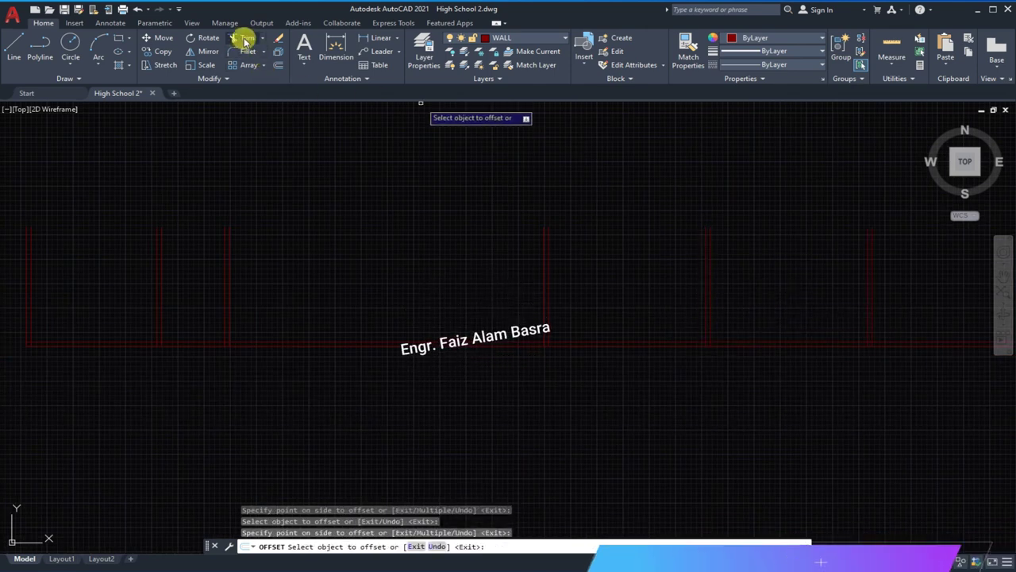
{"action": "right_click", "coordinate": [785, 376]}
{"action": "left_click", "coordinate": [790, 378]}
{"action": "scroll", "coordinate": [725, 352], "scroll_direction": "down", "scroll_amount": 3}
{"action": "scroll", "coordinate": [409, 284], "scroll_direction": "up", "scroll_amount": 2}
{"action": "scroll", "coordinate": [350, 270], "scroll_direction": "down", "scroll_amount": 3}
{"action": "scroll", "coordinate": [421, 294], "scroll_direction": "up", "scroll_amount": 3}
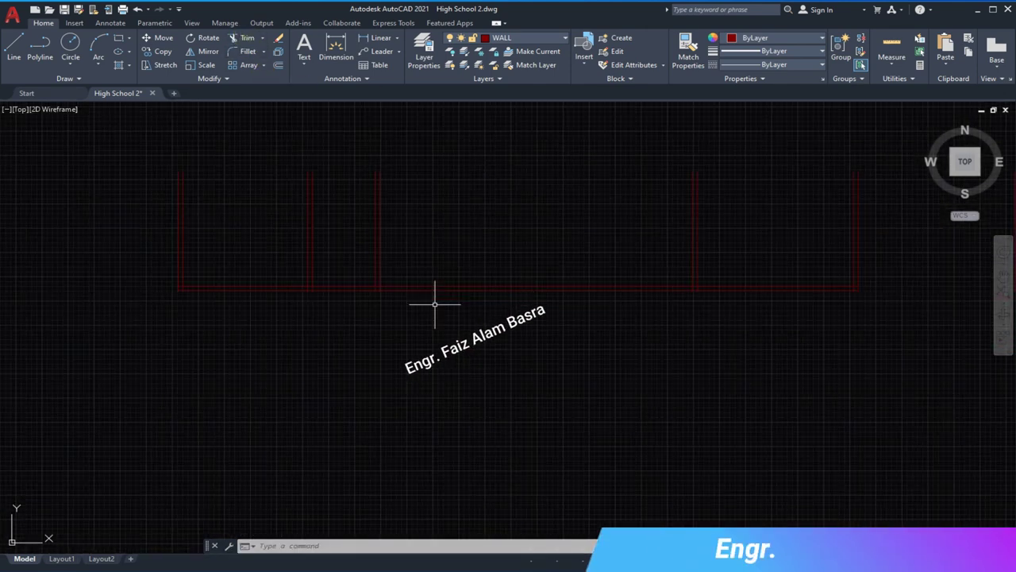
{"action": "left_click", "coordinate": [279, 66]}
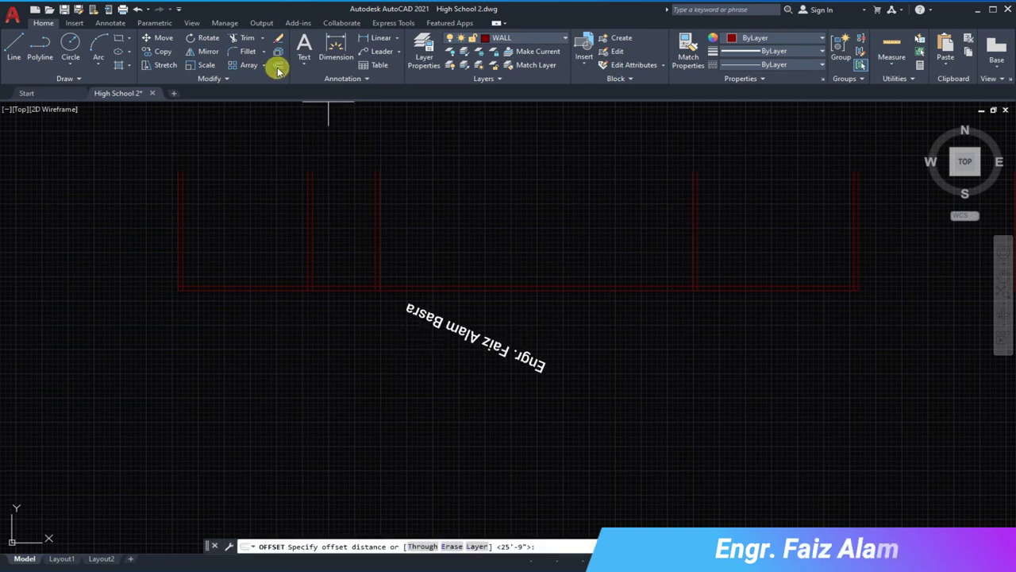
{"action": "type", "text": "10'9"}
{"action": "key", "text": "Return"}
- Offset the bottom wall lines downward to create the corridor lines
{"action": "scroll", "coordinate": [408, 290], "scroll_direction": "up", "scroll_amount": 2}
{"action": "left_click", "coordinate": [408, 290]}
{"action": "left_click", "coordinate": [404, 358]}
{"action": "left_click", "coordinate": [428, 286]}
{"action": "left_click", "coordinate": [434, 334]}
{"action": "scroll", "coordinate": [445, 339], "scroll_direction": "down", "scroll_amount": 2}
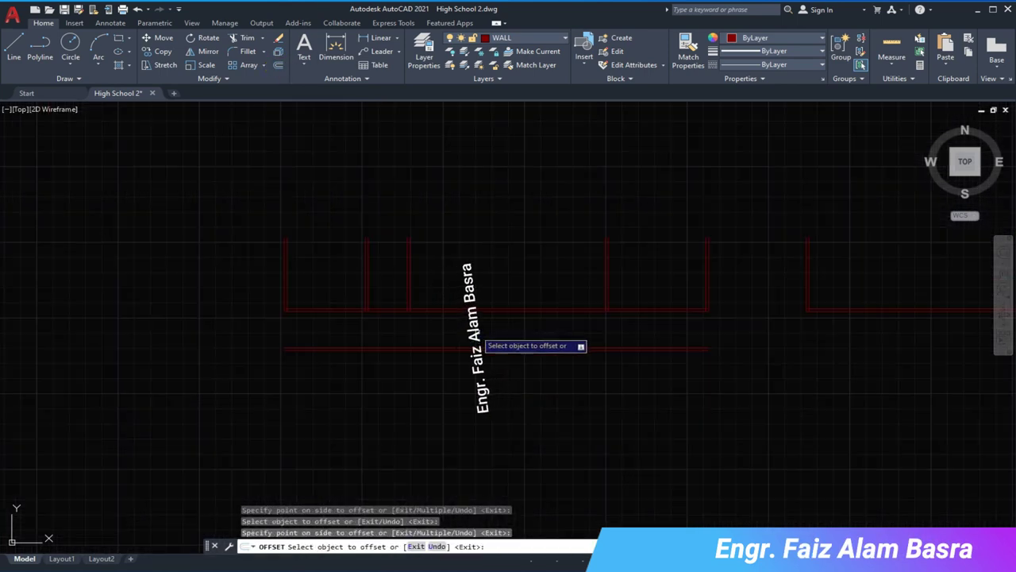
{"action": "scroll", "coordinate": [412, 335], "scroll_direction": "down", "scroll_amount": 2}
{"action": "scroll", "coordinate": [397, 337], "scroll_direction": "up", "scroll_amount": 1}
{"action": "scroll", "coordinate": [378, 341], "scroll_direction": "up", "scroll_amount": 1}
{"action": "left_click", "coordinate": [389, 334]}
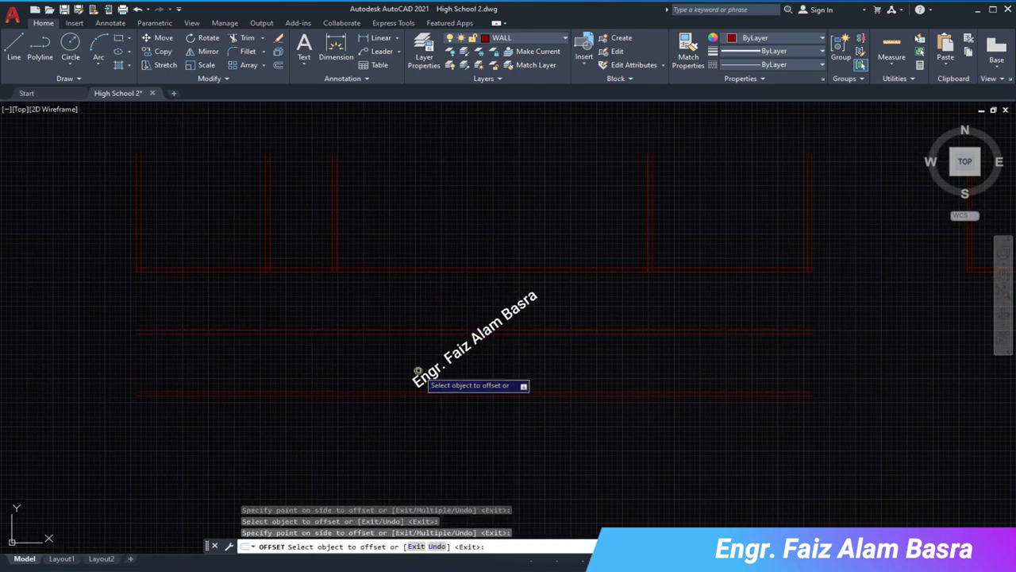
{"action": "left_click", "coordinate": [434, 357]}
- Move the two lower corridor lines by a distance of 24
{"action": "left_click", "coordinate": [162, 37]}
{"action": "left_click", "coordinate": [466, 420]}
{"action": "left_click", "coordinate": [381, 374]}
{"action": "key", "text": "Return"}
{"action": "left_click", "coordinate": [454, 421]}
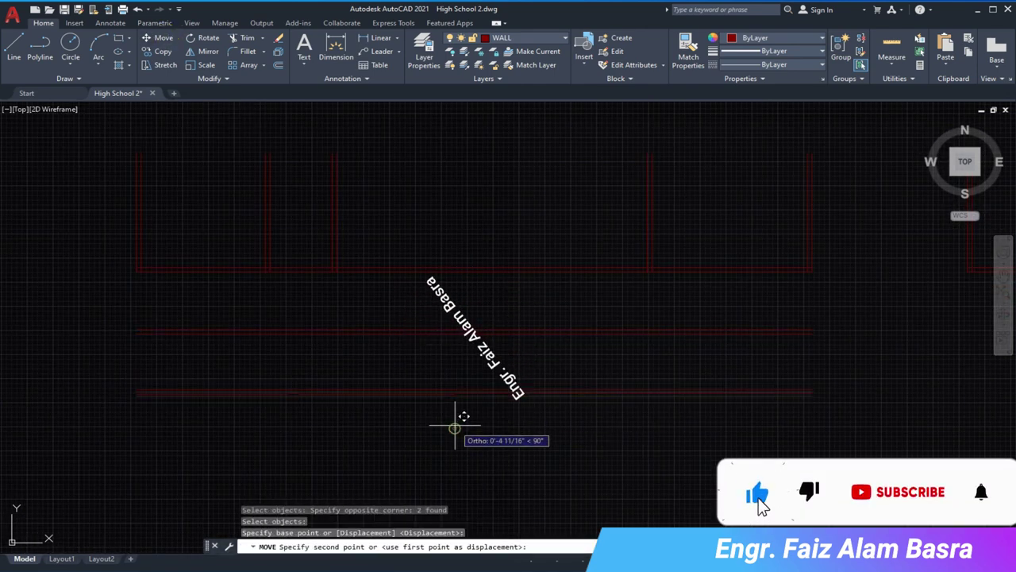
{"action": "type", "text": "24"}
{"action": "key", "text": "Return"}
- Draw a vertical line across the corridor from the wall to the lower corridor line
{"action": "left_click", "coordinate": [33, 51]}
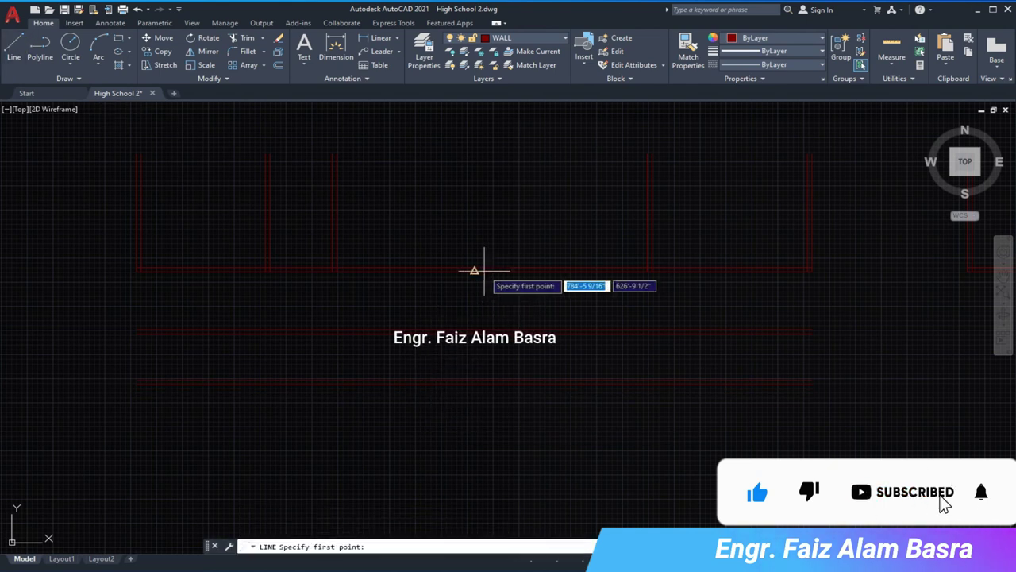
{"action": "left_click", "coordinate": [474, 270]}
{"action": "left_click", "coordinate": [479, 387]}
{"action": "right_click", "coordinate": [479, 387]}
{"action": "key", "text": "Return"}
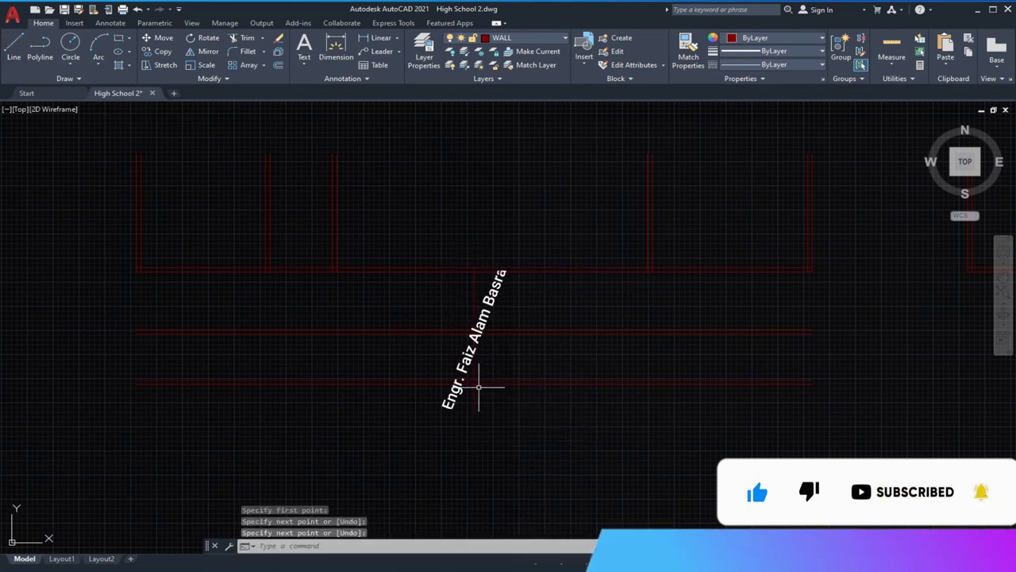
{"action": "middle_click_drag", "start_coordinate": [429, 347], "coordinate": [401, 334]}
- Offset the corridor cross line 10 units to both its left and right
{"action": "left_click", "coordinate": [278, 50]}
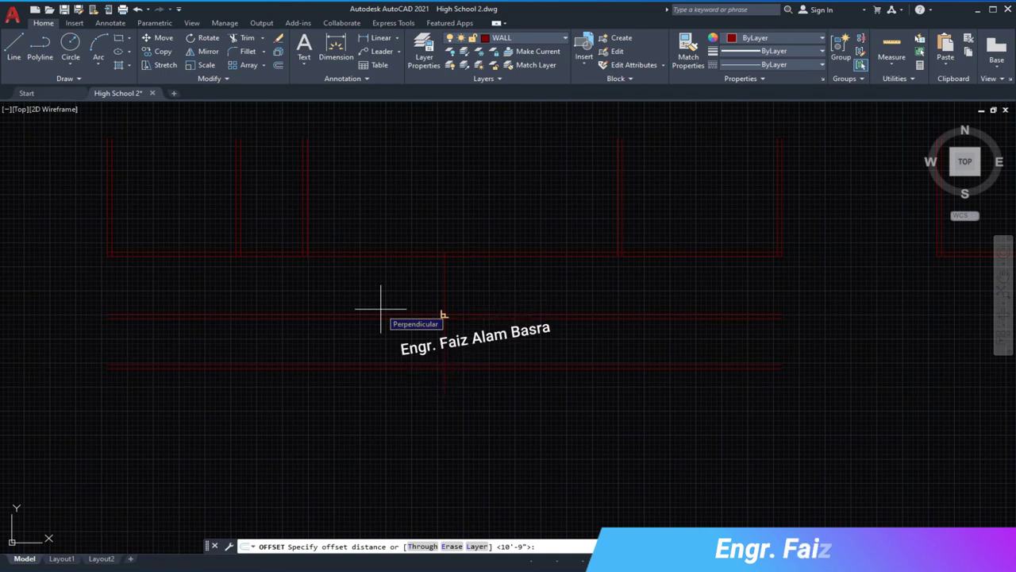
{"action": "type", "text": "10"}
{"action": "key", "text": "Return"}
{"action": "left_click", "coordinate": [445, 349]}
{"action": "left_click", "coordinate": [397, 349]}
{"action": "left_click", "coordinate": [445, 350]}
{"action": "left_click", "coordinate": [508, 353]}
{"action": "scroll", "coordinate": [472, 343], "scroll_direction": "up", "scroll_amount": 2}
- Offset the vertical line by the corridor 9 inches to the right
{"action": "left_click", "coordinate": [278, 64]}
{"action": "type", "text": "9"}
{"action": "key", "text": "Return"}
{"action": "left_click", "coordinate": [527, 329]}
{"action": "left_click", "coordinate": [555, 310]}
{"action": "scroll", "coordinate": [576, 286], "scroll_direction": "down", "scroll_amount": 2}
{"action": "scroll", "coordinate": [466, 324], "scroll_direction": "up", "scroll_amount": 2}
{"action": "scroll", "coordinate": [477, 329], "scroll_direction": "down", "scroll_amount": 2}
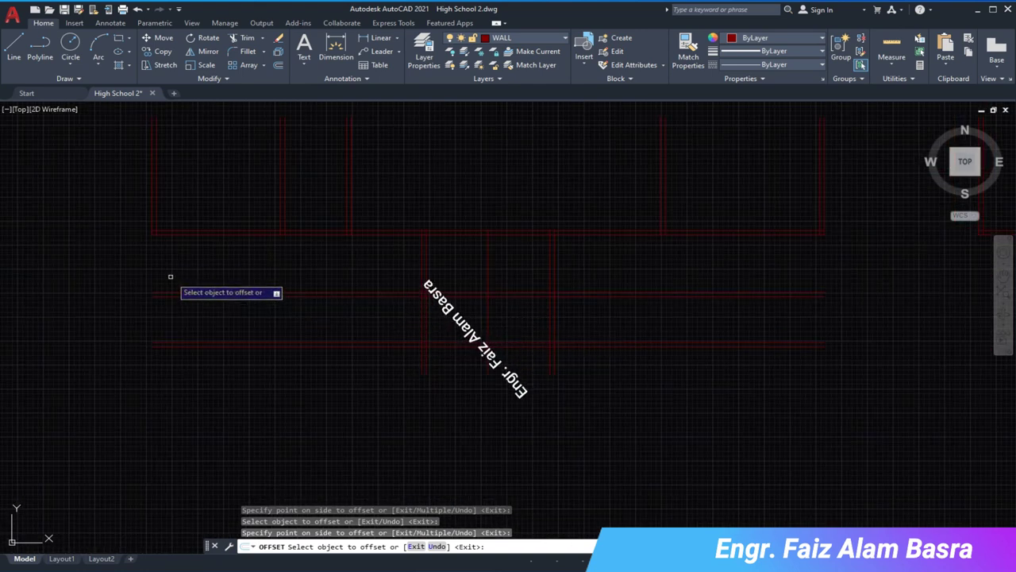
{"action": "right_click", "coordinate": [245, 263]}
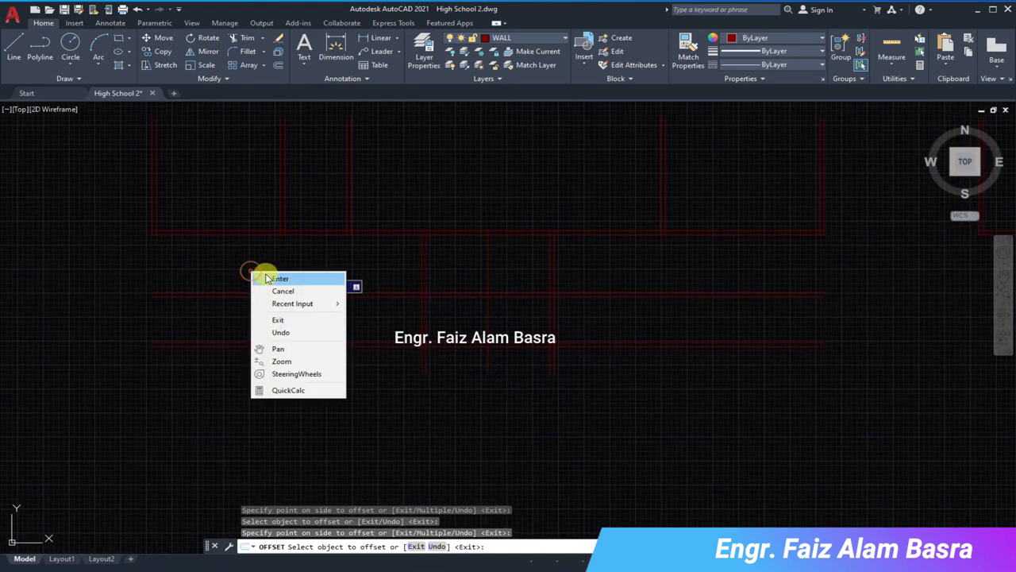
{"action": "left_click", "coordinate": [266, 271]}
- Draw a vertical line closing the left end of the new lower wall
{"action": "left_click", "coordinate": [14, 46]}
{"action": "left_click", "coordinate": [125, 215]}
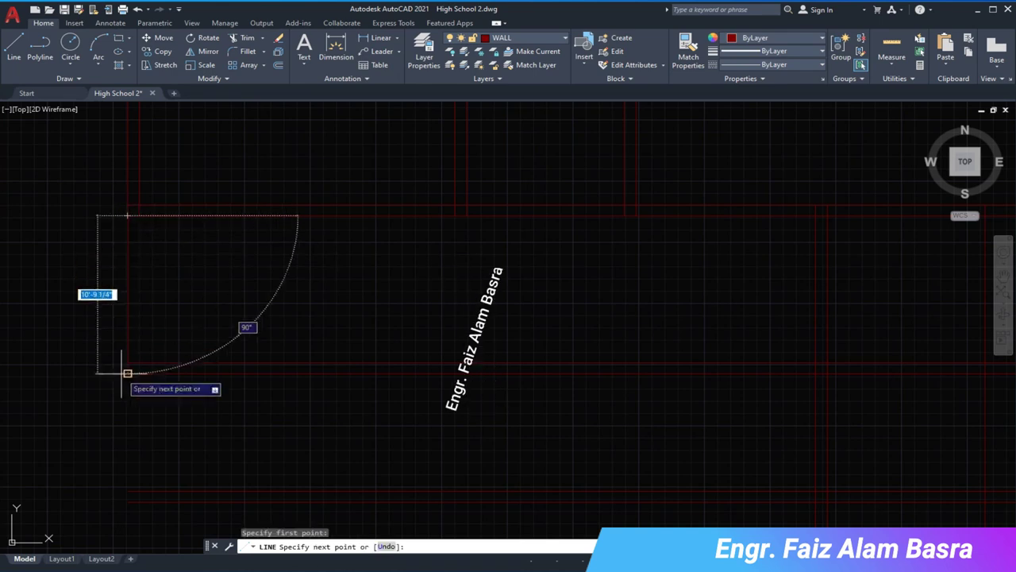
{"action": "left_click", "coordinate": [125, 372]}
{"action": "scroll", "coordinate": [532, 353], "scroll_direction": "up", "scroll_amount": 2}
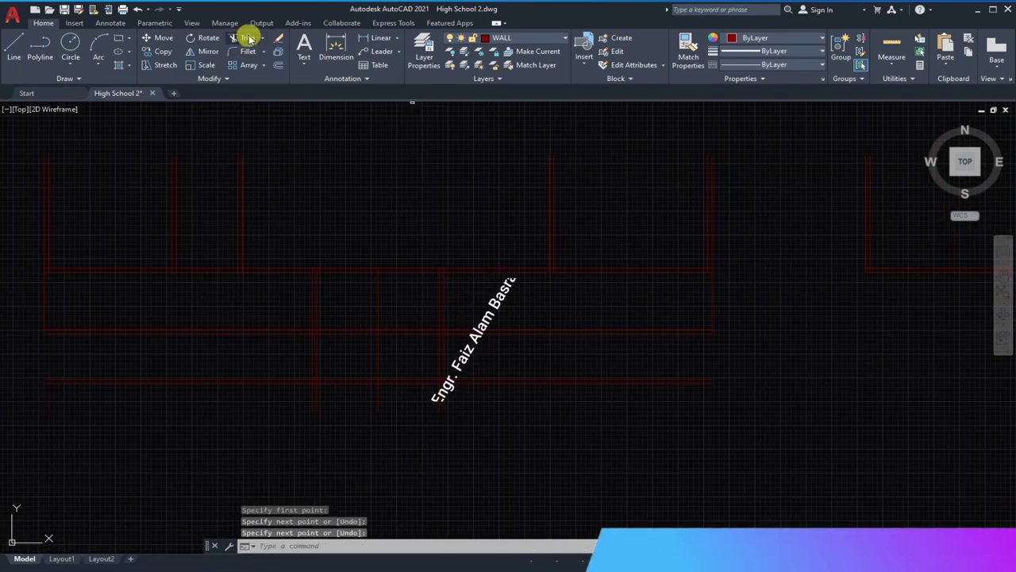
{"action": "left_click", "coordinate": [249, 39]}
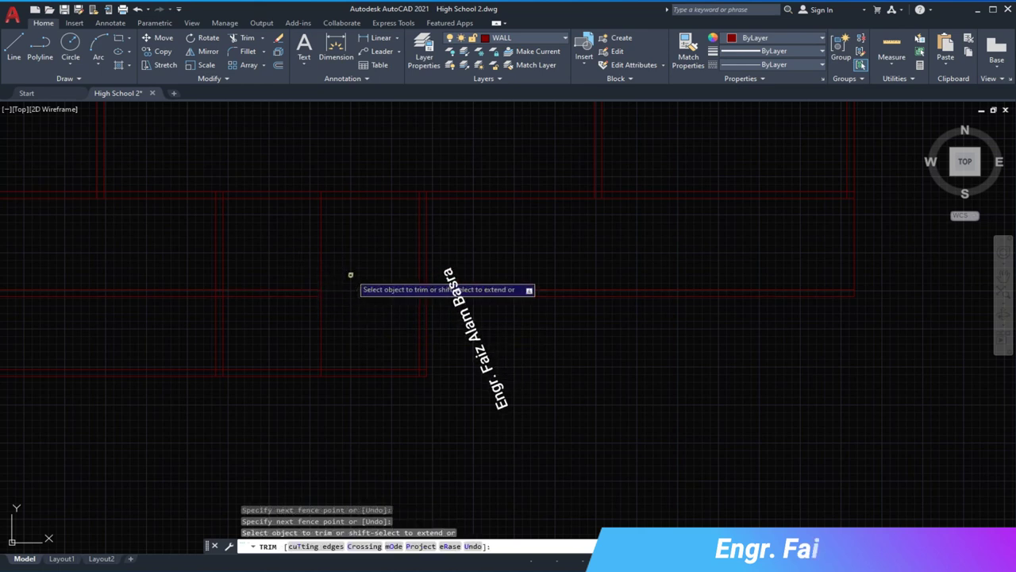
- Trim the excess wall segments around the corridor and lower projecting bay using fences
{"action": "mouse_move", "coordinate": [256, 257]}
{"action": "left_mouse_down"}
{"action": "mouse_move", "coordinate": [279, 268]}
{"action": "mouse_move", "coordinate": [169, 343]}
{"action": "left_mouse_up"}
{"action": "left_click", "coordinate": [152, 373]}
{"action": "left_click_drag", "start_coordinate": [197, 236], "coordinate": [415, 251]}
{"action": "scroll", "coordinate": [484, 277], "scroll_direction": "down", "scroll_amount": 2}
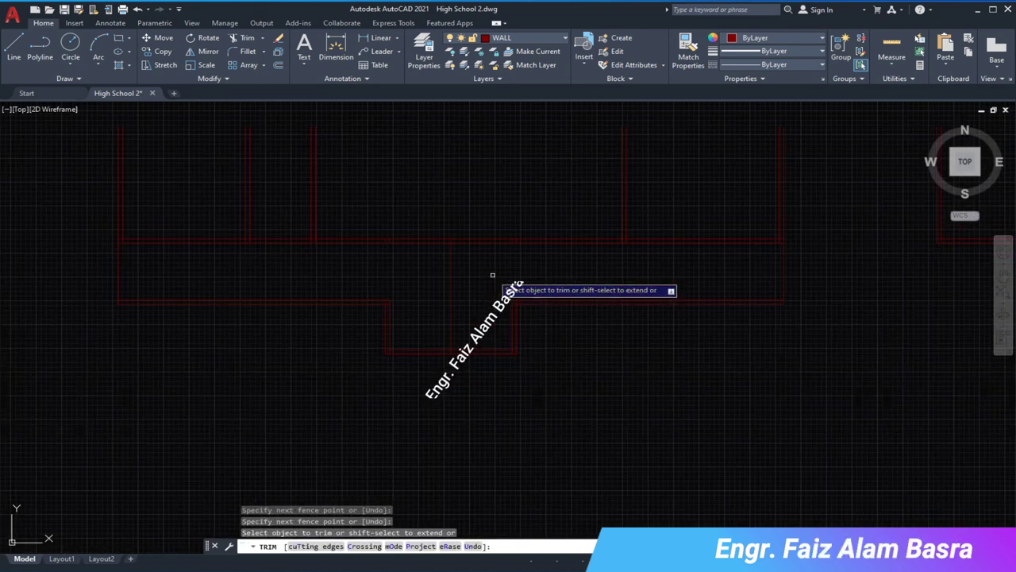
{"action": "scroll", "coordinate": [538, 365], "scroll_direction": "up", "scroll_amount": 2}
{"action": "right_click", "coordinate": [537, 366]}
- Add a linear dimension measuring the 20' wall span
{"action": "left_click", "coordinate": [559, 356]}
{"action": "left_click", "coordinate": [374, 38]}
{"action": "left_click", "coordinate": [302, 260]}
{"action": "left_click", "coordinate": [498, 261]}
{"action": "left_click", "coordinate": [466, 249]}
- Select the stray wall line and delete it
{"action": "scroll", "coordinate": [465, 250], "scroll_direction": "up", "scroll_amount": 2}
{"action": "left_click", "coordinate": [390, 256]}
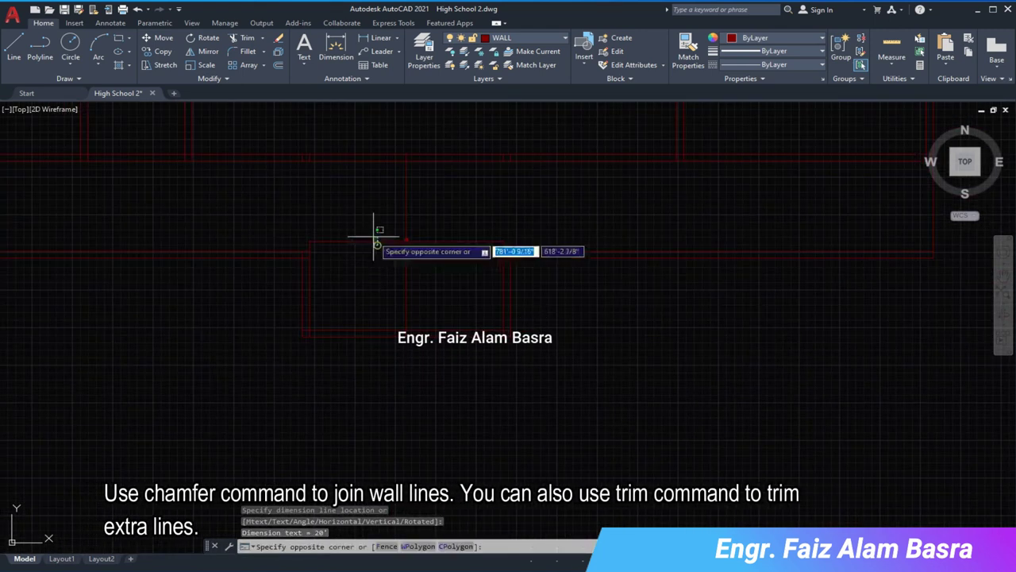
{"action": "left_click", "coordinate": [316, 157]}
{"action": "key", "text": "Delete"}
{"action": "scroll", "coordinate": [352, 233], "scroll_direction": "down", "scroll_amount": 2}
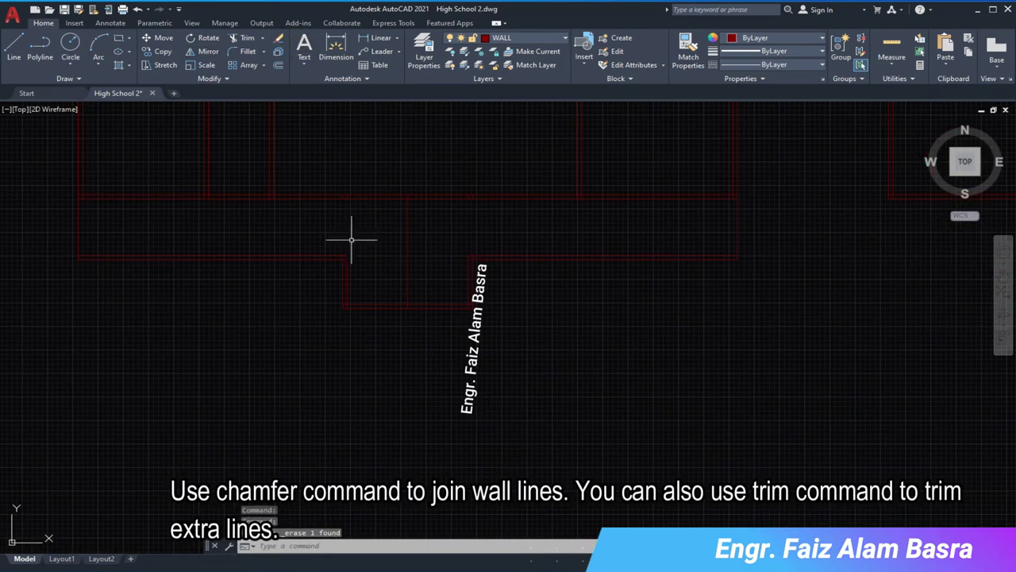
{"action": "scroll", "coordinate": [390, 343], "scroll_direction": "down", "scroll_amount": 2}
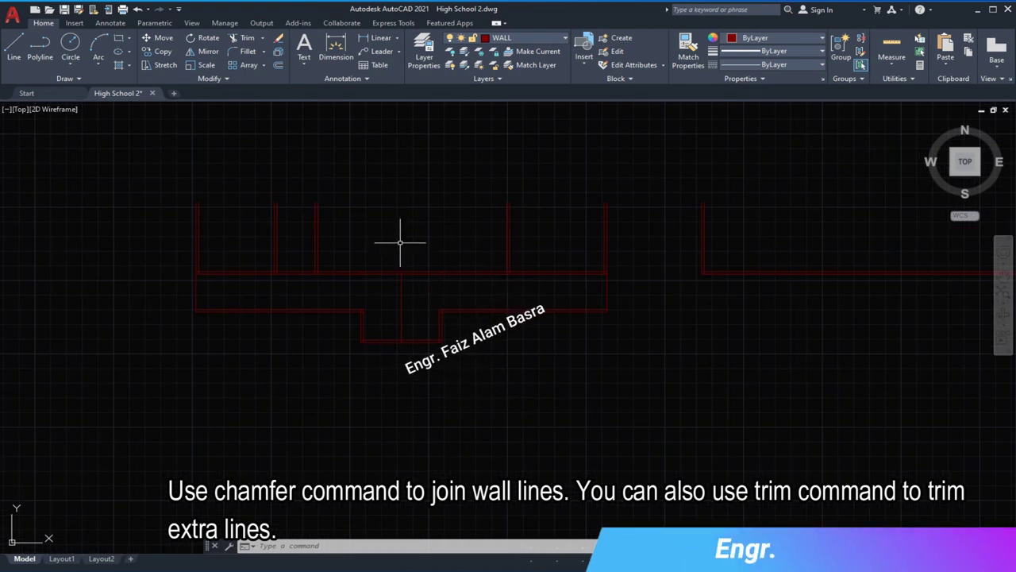
{"action": "scroll", "coordinate": [317, 182], "scroll_direction": "up", "scroll_amount": 2}
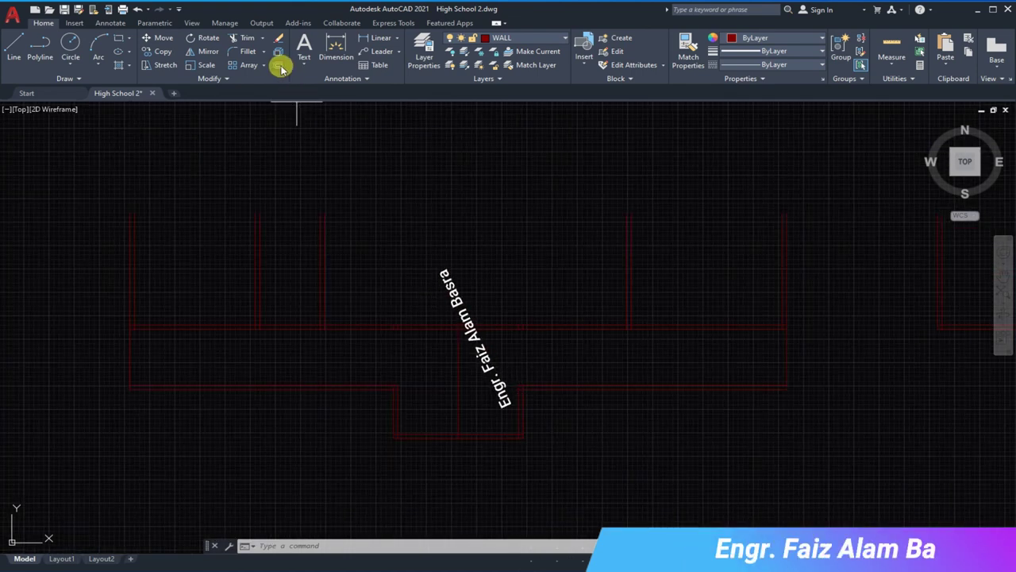
- Offset the corridor wall 30'9 upward to form the new top wall
{"action": "left_click", "coordinate": [279, 66]}
{"action": "type", "text": "9"}
{"action": "key", "text": "Return"}
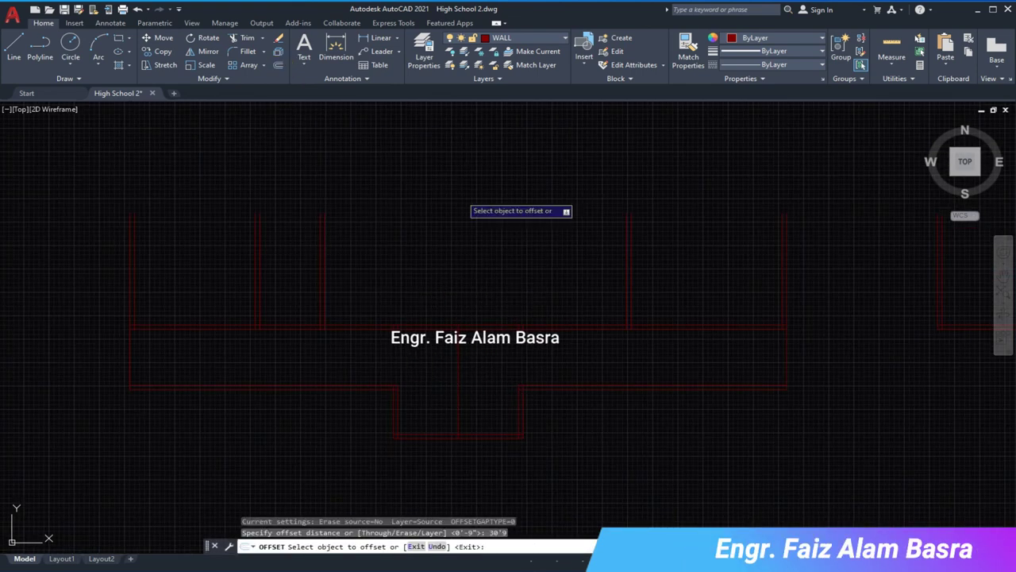
{"action": "left_click", "coordinate": [376, 326]}
{"action": "scroll", "coordinate": [390, 234], "scroll_direction": "down", "scroll_amount": 2}
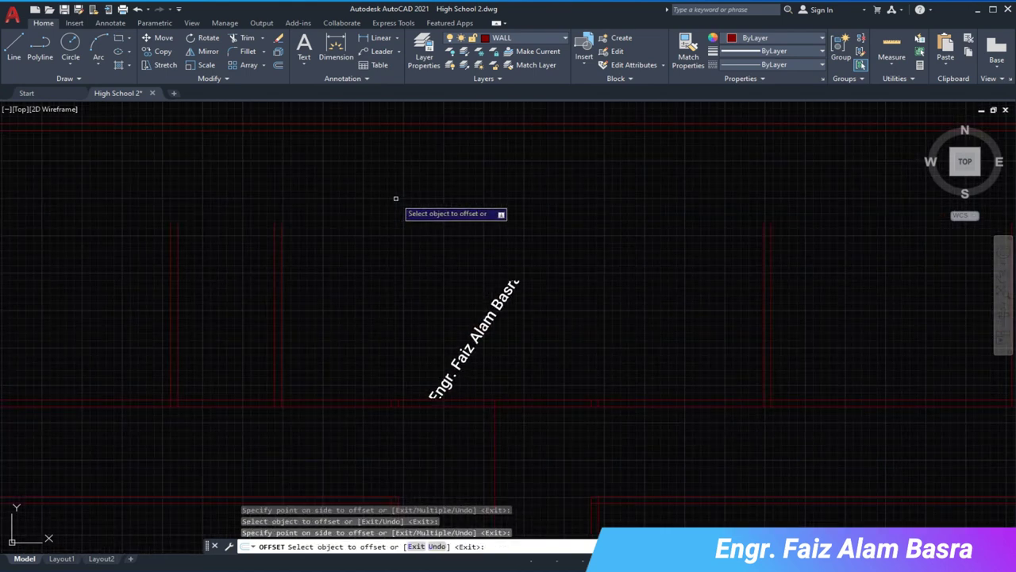
{"action": "key", "text": "Return"}
- Extend the vertical room walls with a fence up to the new top wall
{"action": "left_click", "coordinate": [267, 38]}
{"action": "left_click", "coordinate": [255, 51]}
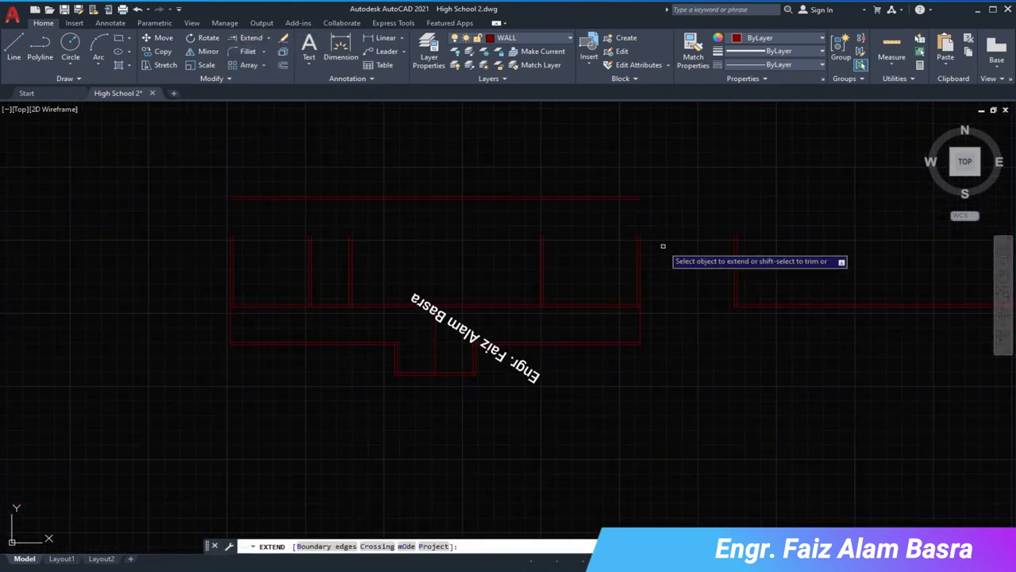
{"action": "left_click_drag", "start_coordinate": [664, 246], "coordinate": [220, 221]}
{"action": "scroll", "coordinate": [340, 227], "scroll_direction": "up", "scroll_amount": 2}
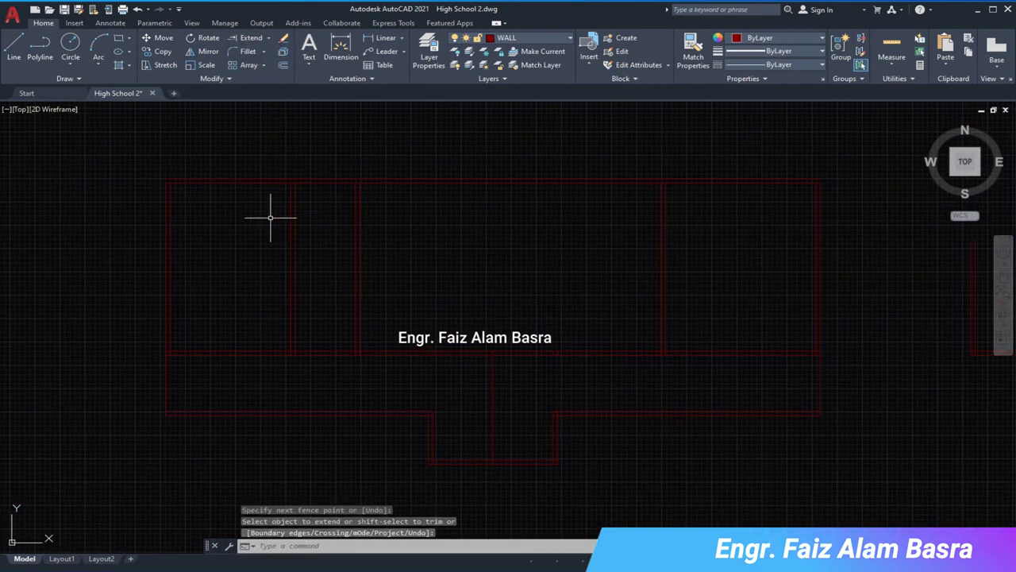
{"action": "scroll", "coordinate": [367, 210], "scroll_direction": "down", "scroll_amount": 2}
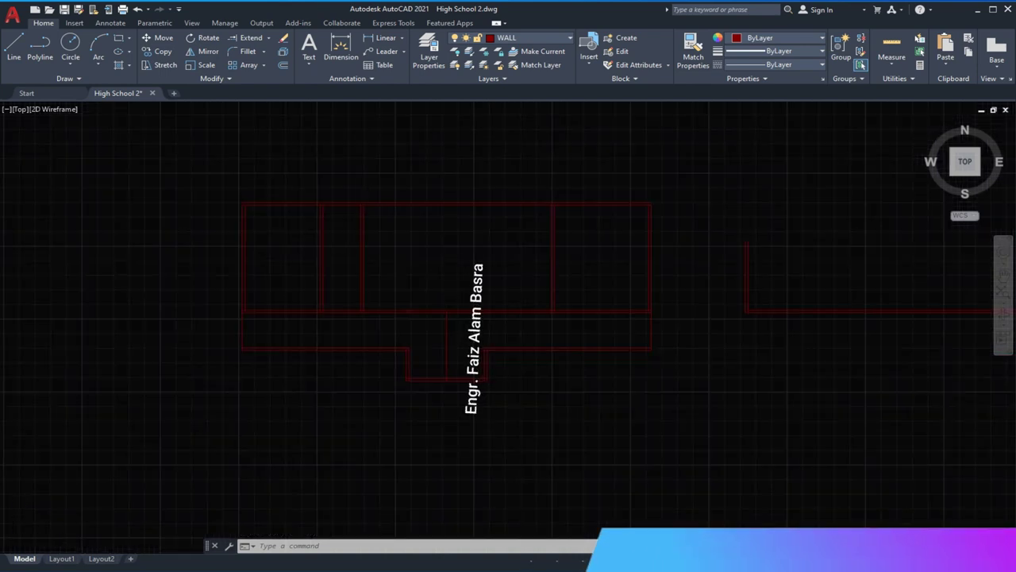
{"action": "scroll", "coordinate": [367, 210], "scroll_direction": "up", "scroll_amount": 2}
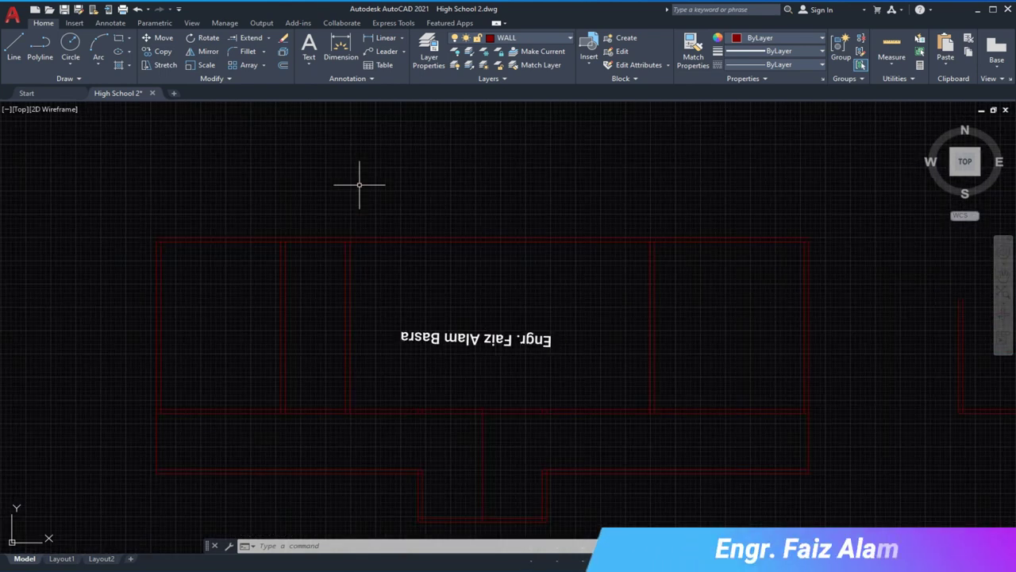
{"action": "middle_click_drag", "start_coordinate": [146, 252], "coordinate": [221, 251]}
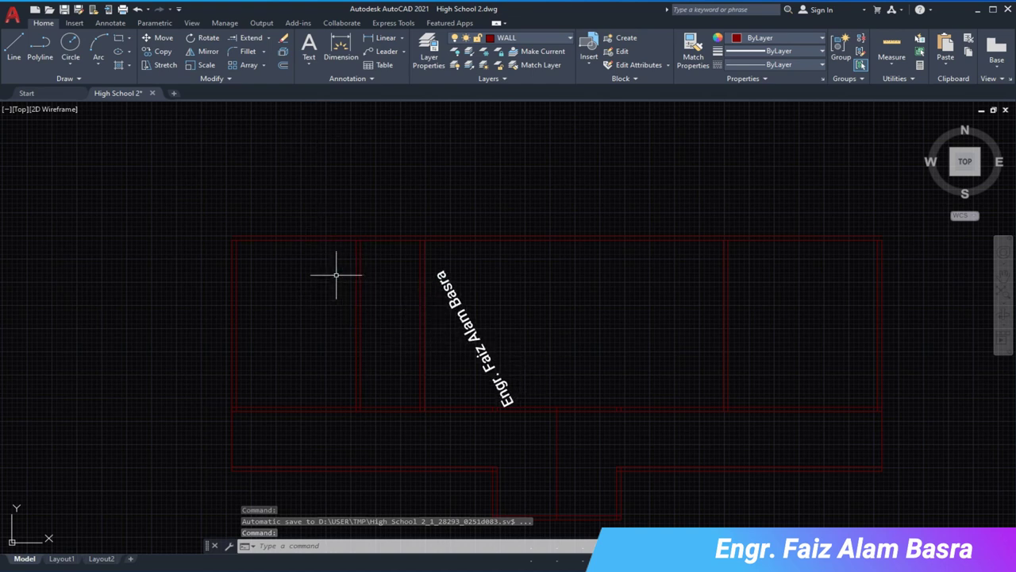
{"action": "scroll", "coordinate": [254, 347], "scroll_direction": "up", "scroll_amount": 5}
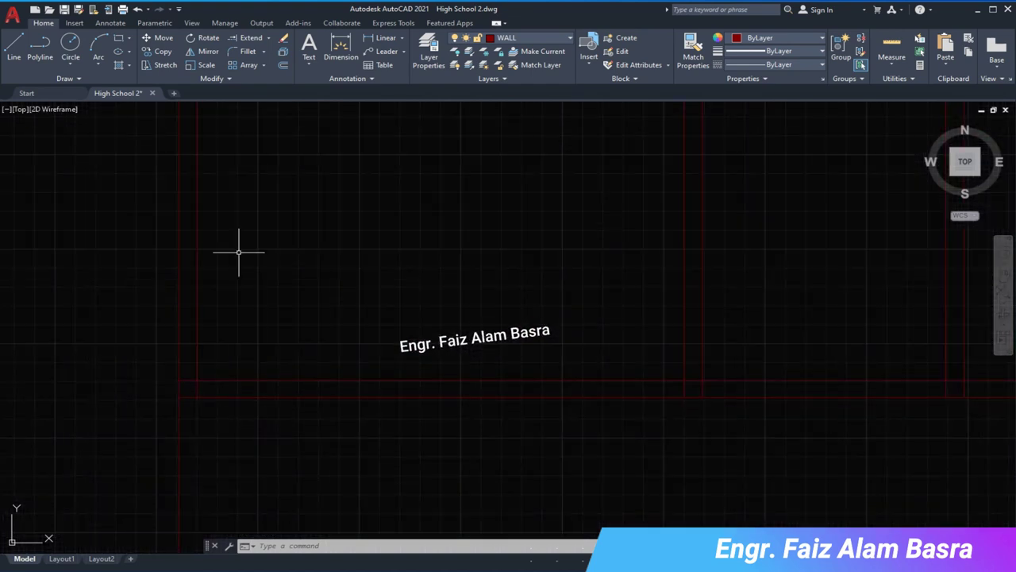
{"action": "left_click", "coordinate": [262, 38]}
{"action": "scroll", "coordinate": [211, 365], "scroll_direction": "down", "scroll_amount": 3}
{"action": "scroll", "coordinate": [230, 350], "scroll_direction": "down", "scroll_amount": 2}
- Mirror the left and right bottom wall lines upward, keeping the originals
{"action": "right_click", "coordinate": [246, 275]}
{"action": "left_click", "coordinate": [258, 277]}
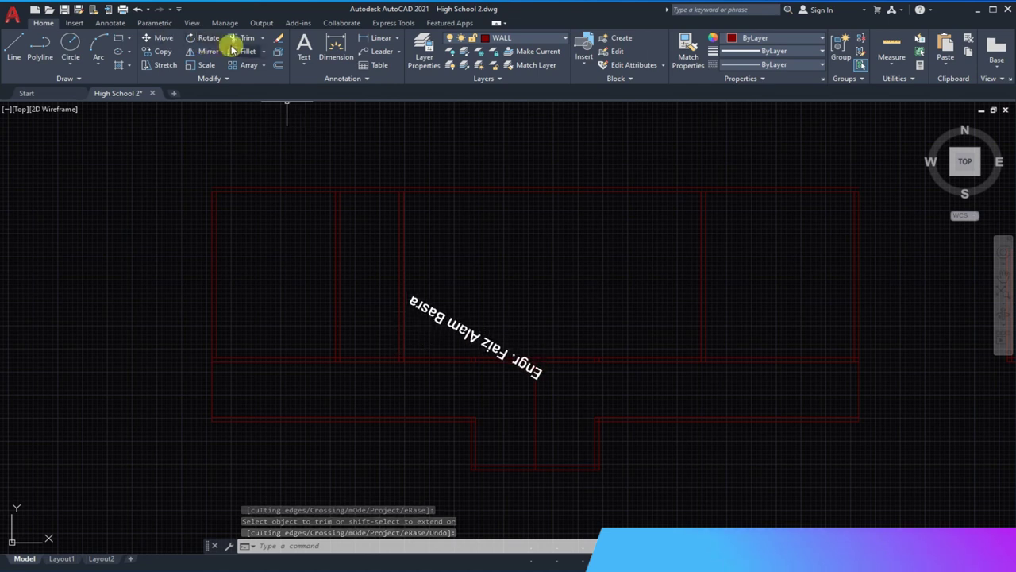
{"action": "left_click", "coordinate": [204, 52]}
{"action": "left_click_drag", "start_coordinate": [775, 467], "coordinate": [713, 417]}
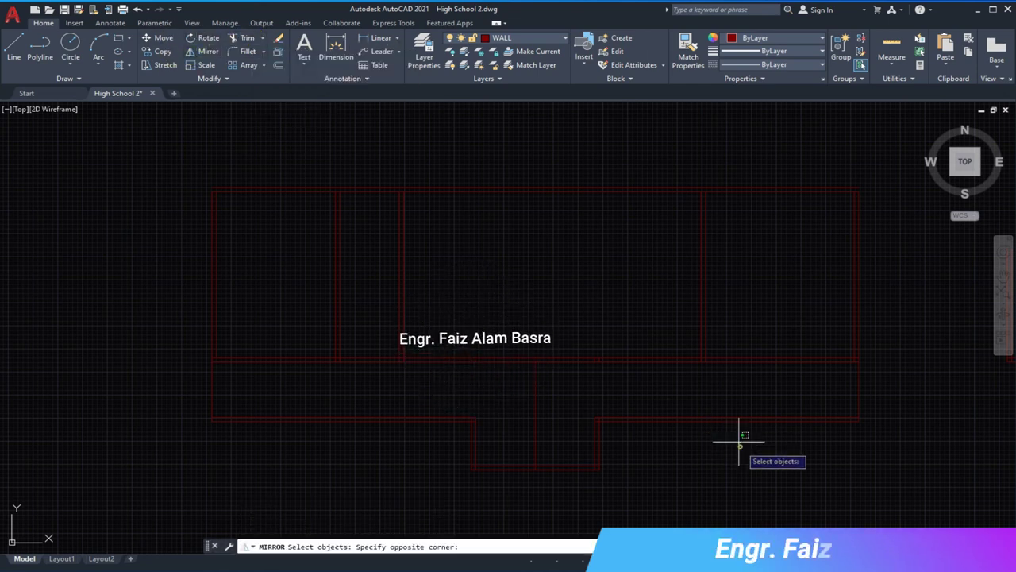
{"action": "left_click_drag", "start_coordinate": [444, 433], "coordinate": [415, 405]}
{"action": "key", "text": "Return"}
{"action": "left_click", "coordinate": [215, 273]}
{"action": "left_click", "coordinate": [273, 277]}
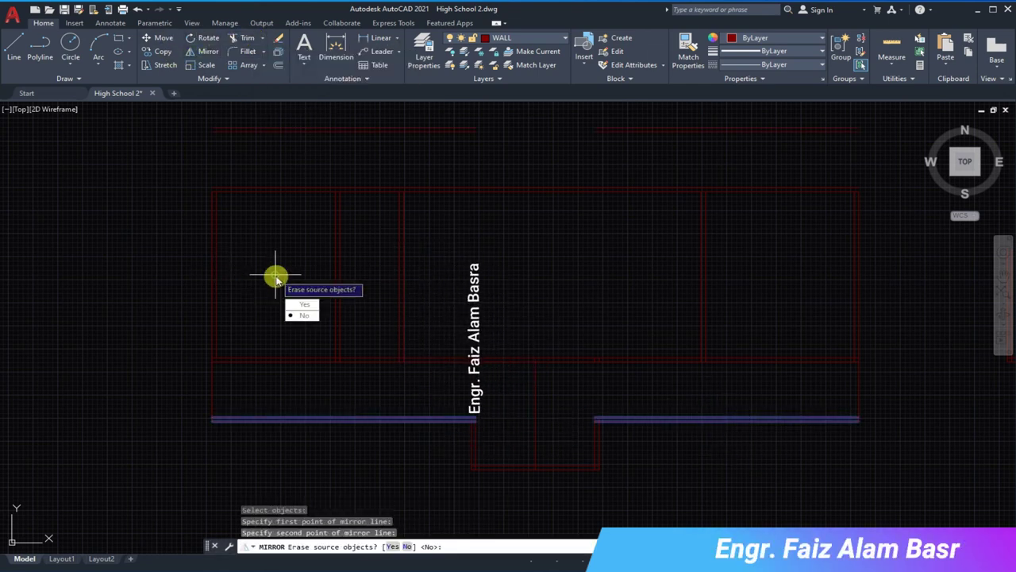
{"action": "type", "text": "N"}
{"action": "key", "text": "Return"}
{"action": "scroll", "coordinate": [273, 274], "scroll_direction": "down", "scroll_amount": 4}
{"action": "scroll", "coordinate": [268, 234], "scroll_direction": "up", "scroll_amount": 2}
{"action": "scroll", "coordinate": [262, 233], "scroll_direction": "up", "scroll_amount": 3}
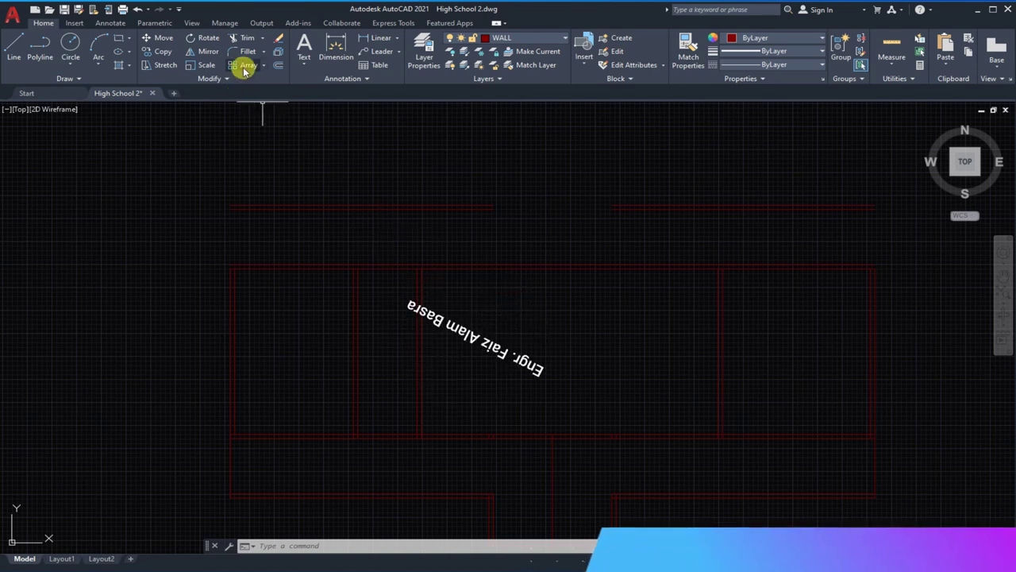
- Extend a vertical wall up to the mirrored top wall and fence-trim the extra lines
{"action": "left_click", "coordinate": [262, 40]}
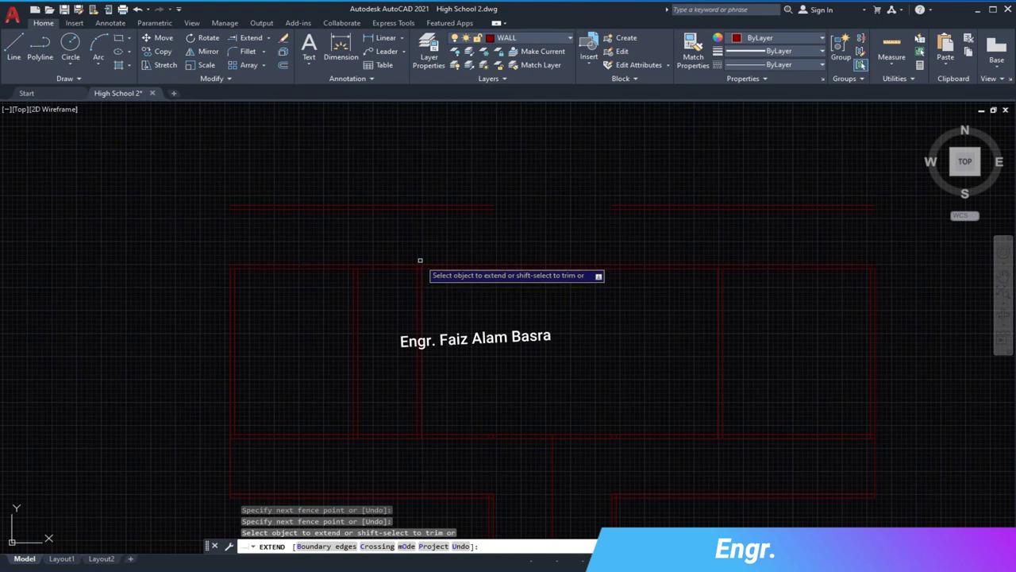
{"action": "left_click", "coordinate": [719, 284]}
{"action": "key", "text": "Escape"}
{"action": "middle_click_drag", "start_coordinate": [442, 216], "coordinate": [364, 211]}
{"action": "left_click", "coordinate": [268, 39]}
{"action": "left_click", "coordinate": [250, 52]}
{"action": "left_click", "coordinate": [471, 278]}
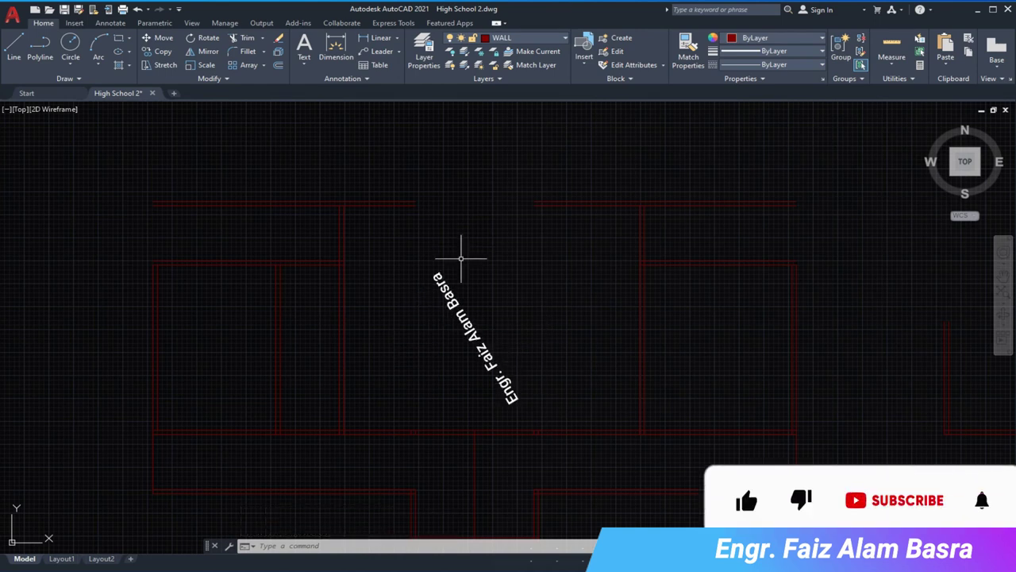
- Measure the wall span with a linear dimension showing 41'-6"
{"action": "left_click", "coordinate": [382, 40]}
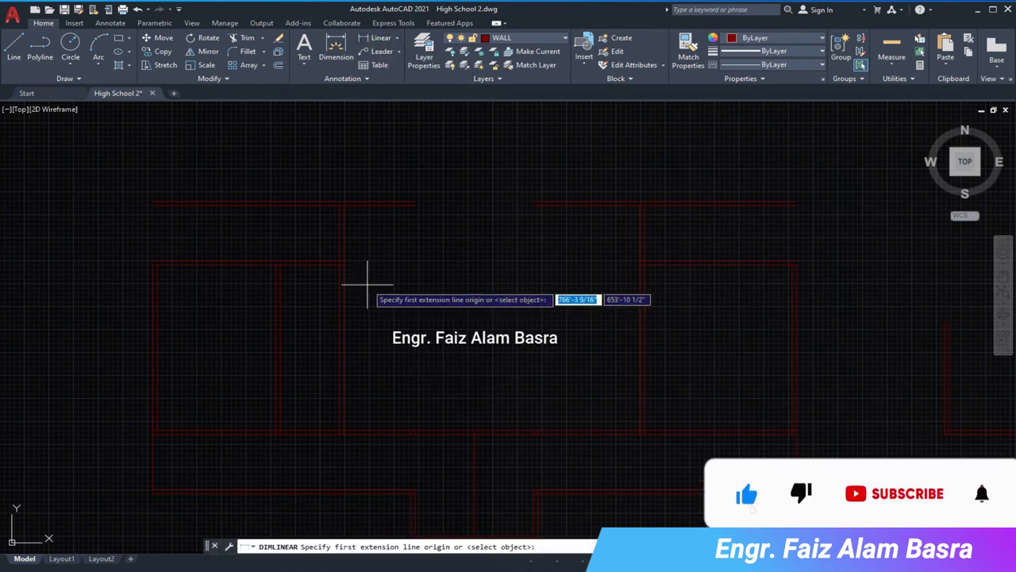
{"action": "key", "text": "Return"}
{"action": "left_click", "coordinate": [345, 302]}
{"action": "scroll", "coordinate": [357, 317], "scroll_direction": "up", "scroll_amount": 3}
{"action": "scroll", "coordinate": [349, 286], "scroll_direction": "down", "scroll_amount": 5}
{"action": "key", "text": "Escape"}
- Erase the stray wall polyline and run a quick trim pass on the junctions
{"action": "scroll", "coordinate": [365, 318], "scroll_direction": "up", "scroll_amount": 5}
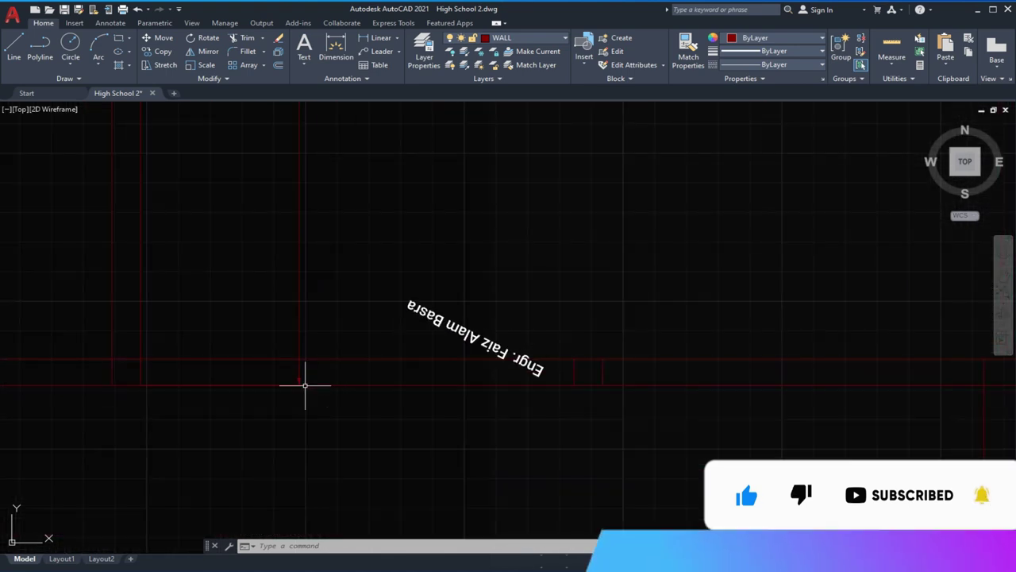
{"action": "left_click", "coordinate": [310, 381]}
{"action": "key", "text": "Delete"}
{"action": "scroll", "coordinate": [311, 379], "scroll_direction": "up", "scroll_amount": 2}
{"action": "left_click", "coordinate": [247, 39]}
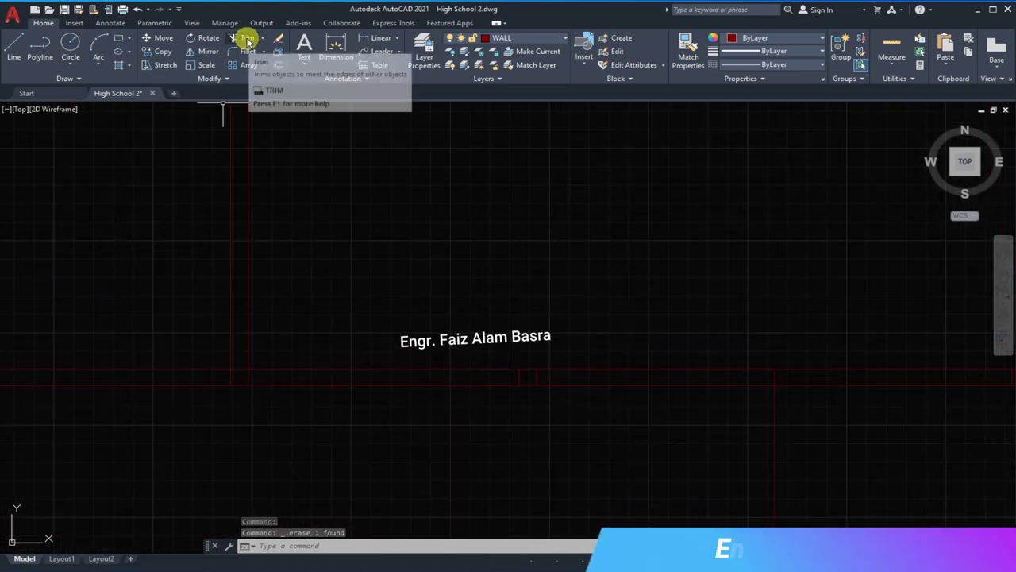
{"action": "scroll", "coordinate": [254, 334], "scroll_direction": "down", "scroll_amount": 3}
{"action": "scroll", "coordinate": [261, 231], "scroll_direction": "up", "scroll_amount": 1}
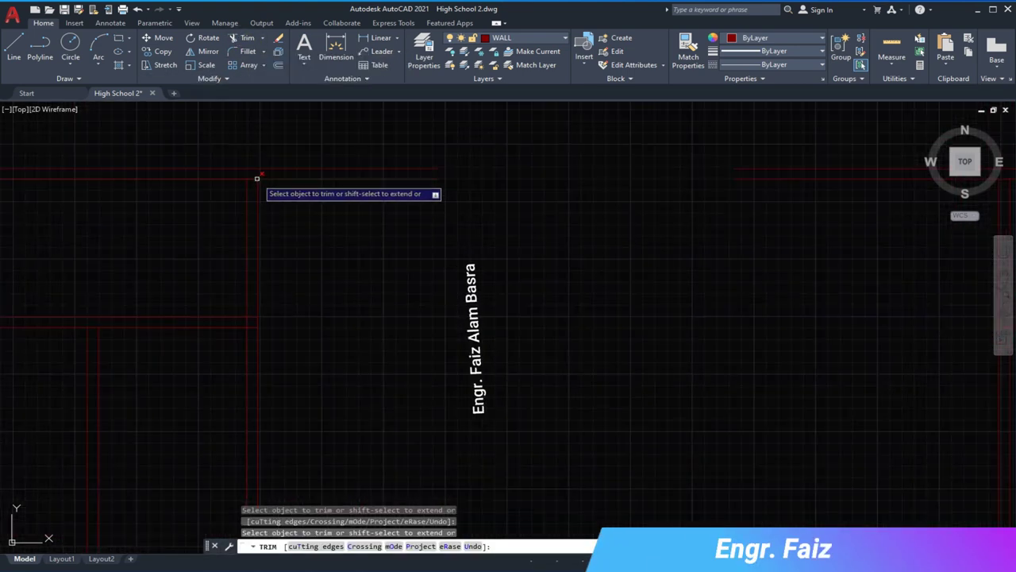
{"action": "key", "text": "Return"}
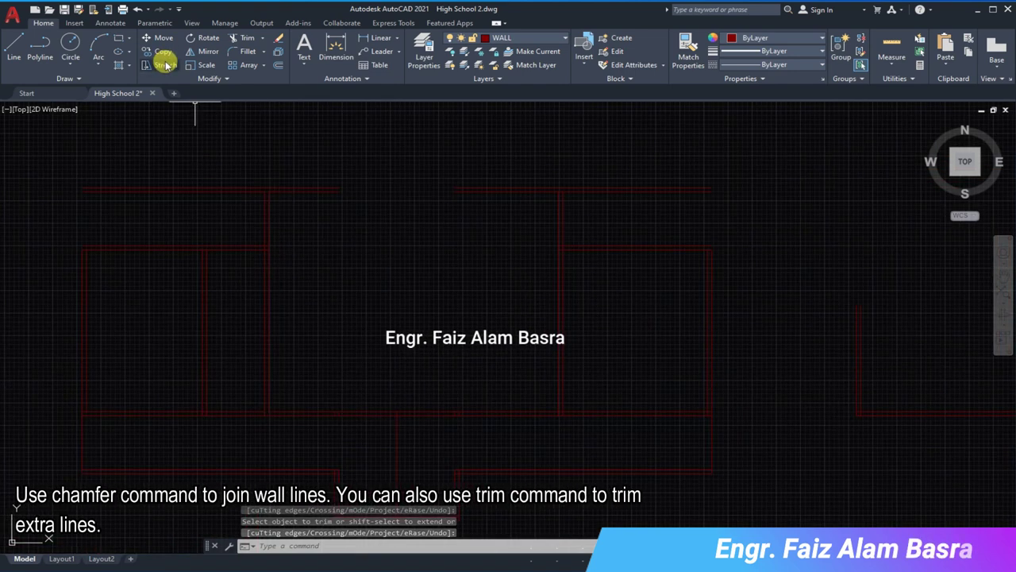
- Stretch the nine enclosed wall objects by 8 with a crossing window
{"action": "left_click", "coordinate": [165, 64]}
{"action": "left_click", "coordinate": [748, 209]}
{"action": "left_click", "coordinate": [70, 145]}
{"action": "key", "text": "Return"}
{"action": "left_click", "coordinate": [357, 223]}
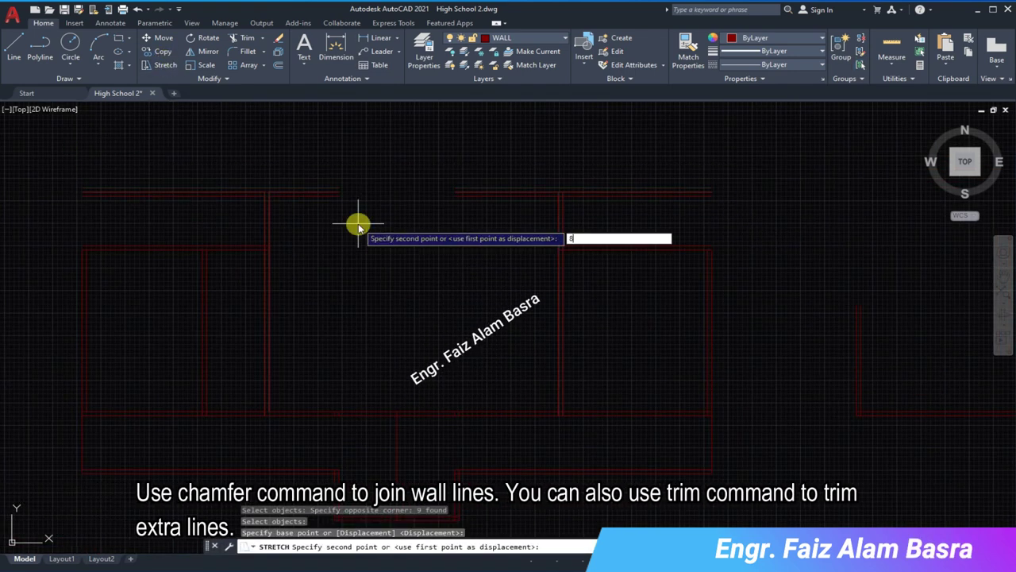
{"action": "key", "text": "Escape"}
{"action": "scroll", "coordinate": [281, 239], "scroll_direction": "up", "scroll_amount": 1}
- Dimension the wall, showing a length of 38'-9"
{"action": "left_click", "coordinate": [381, 38]}
{"action": "key", "text": "Return"}
{"action": "left_click", "coordinate": [259, 298]}
{"action": "left_click", "coordinate": [246, 336]}
{"action": "scroll", "coordinate": [323, 303], "scroll_direction": "up", "scroll_amount": 2}
- Check the stretch with a temporary 8' dimension, then delete it
{"action": "key", "text": "Return"}
{"action": "left_click", "coordinate": [351, 194]}
{"action": "left_click", "coordinate": [329, 170]}
{"action": "left_click", "coordinate": [330, 184]}
{"action": "scroll", "coordinate": [330, 185], "scroll_direction": "down", "scroll_amount": 2}
{"action": "left_click_drag", "start_coordinate": [343, 213], "coordinate": [317, 233]}
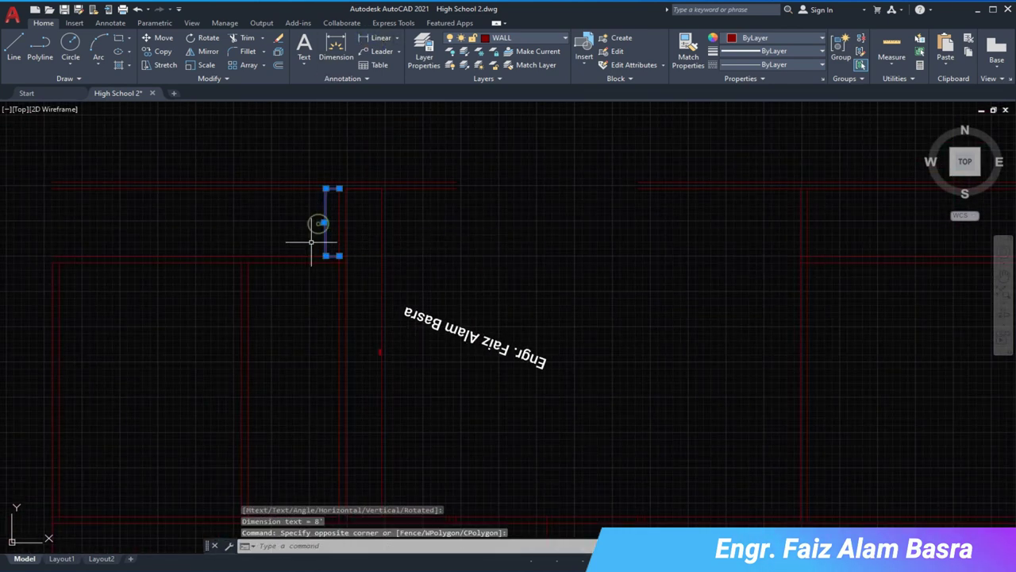
{"action": "key", "text": "Delete"}
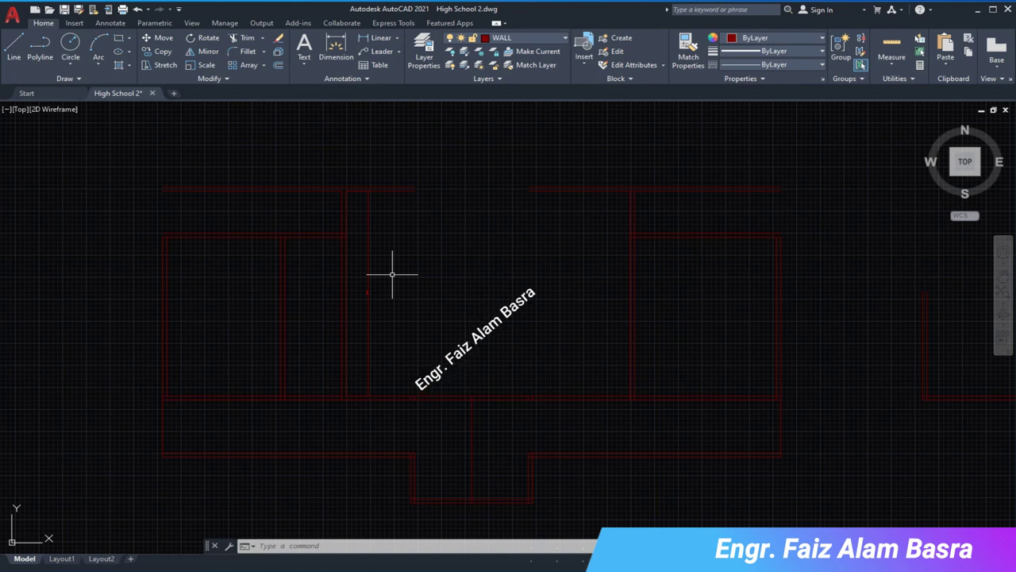
{"action": "middle_click_drag", "start_coordinate": [532, 221], "coordinate": [454, 236]}
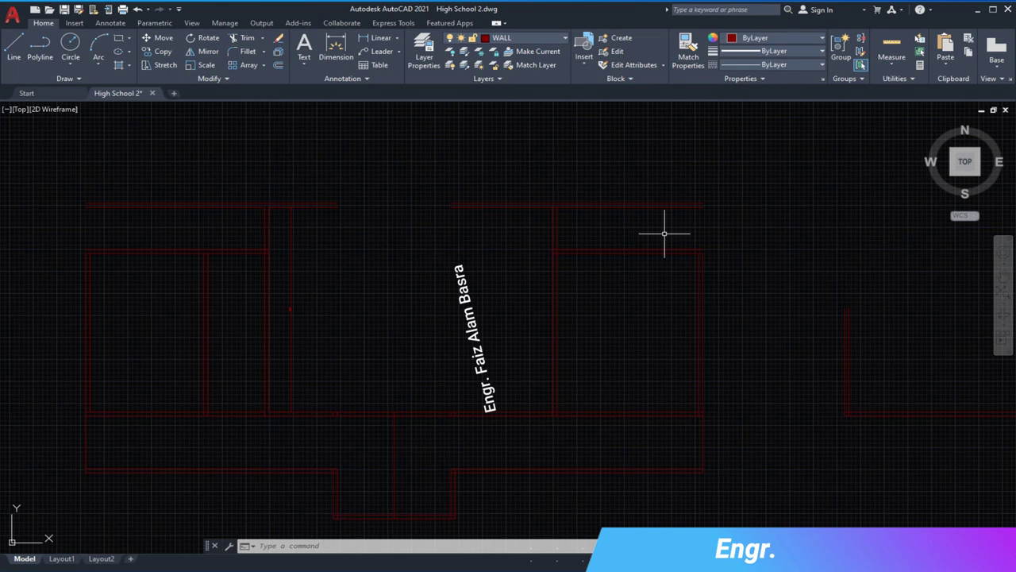
{"action": "scroll", "coordinate": [626, 233], "scroll_direction": "down", "scroll_amount": 2}
{"action": "scroll", "coordinate": [364, 233], "scroll_direction": "up", "scroll_amount": 2}
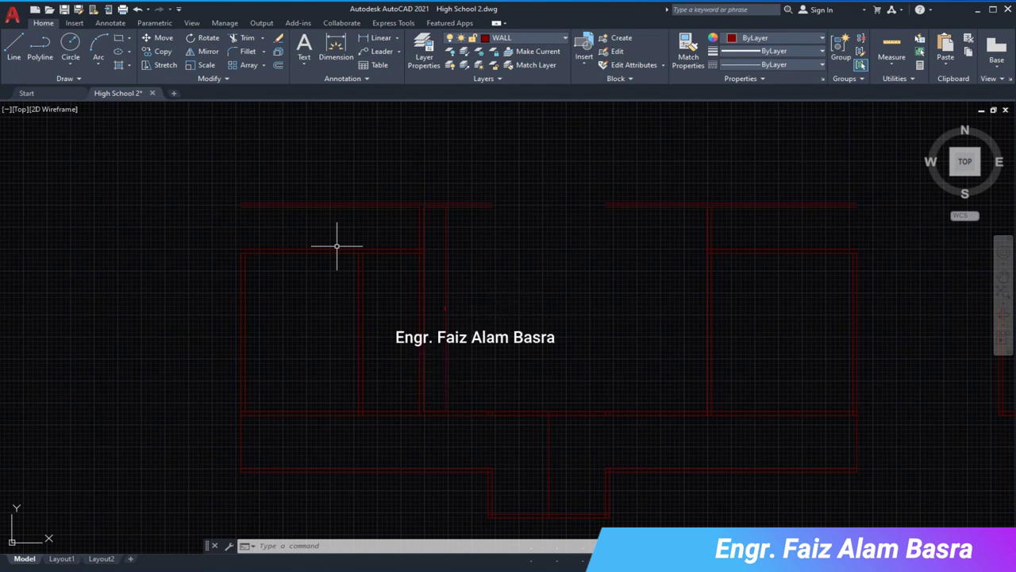
{"action": "scroll", "coordinate": [314, 231], "scroll_direction": "up", "scroll_amount": 2}
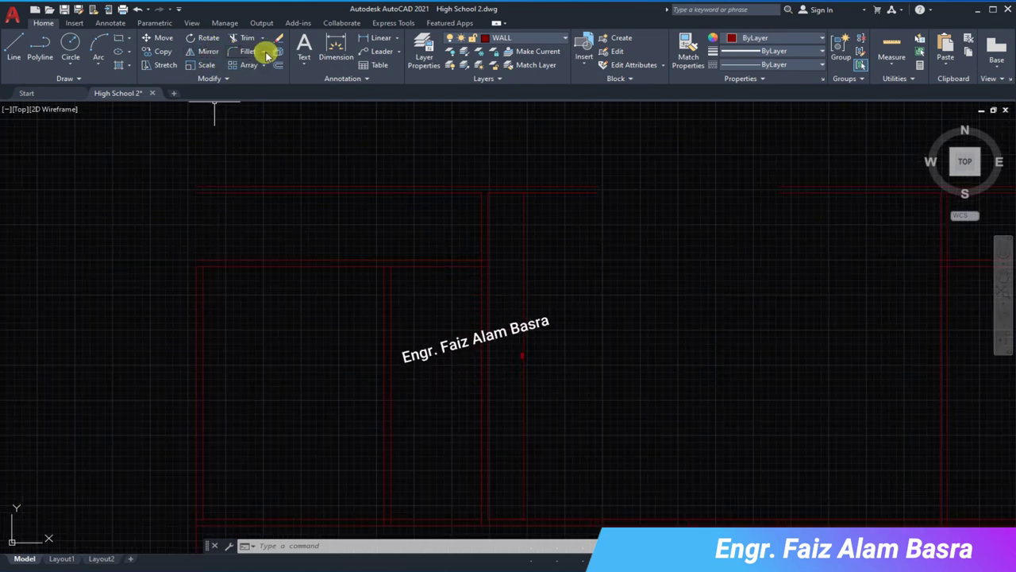
- Join the first wall line and the top right wall line into a clean corner
{"action": "left_click", "coordinate": [269, 52]}
{"action": "left_click", "coordinate": [261, 92]}
{"action": "left_click", "coordinate": [194, 309]}
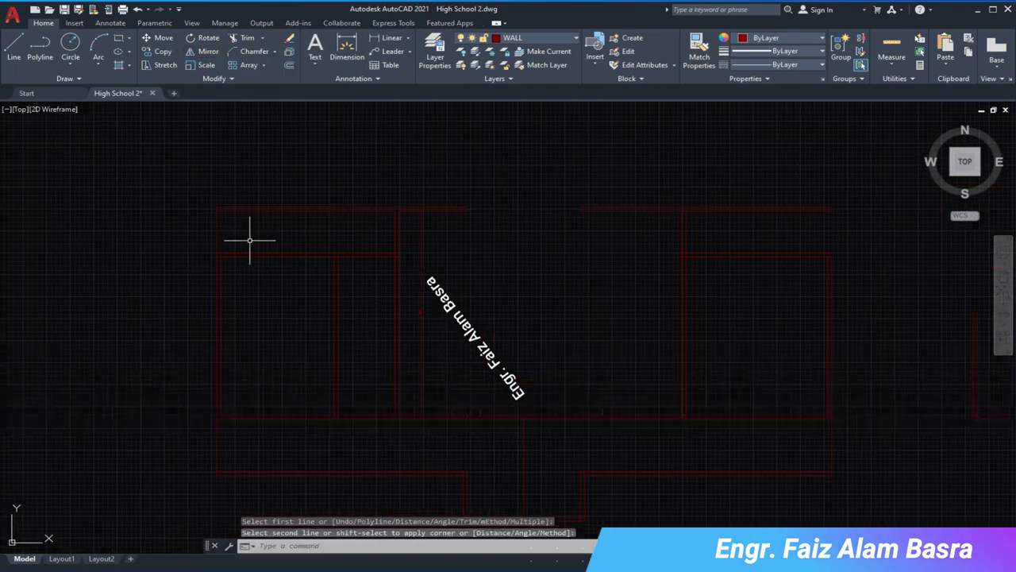
{"action": "scroll", "coordinate": [243, 262], "scroll_direction": "down", "scroll_amount": 2}
{"action": "left_click", "coordinate": [629, 214]}
{"action": "left_click", "coordinate": [627, 255]}
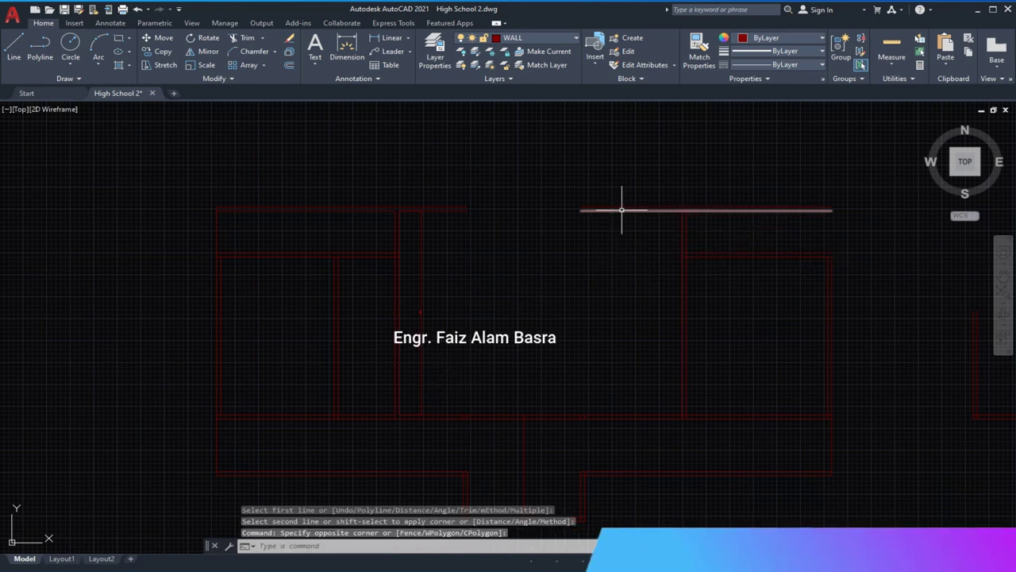
{"action": "scroll", "coordinate": [619, 211], "scroll_direction": "up", "scroll_amount": 2}
- Trim the overshooting wall lines at the joined corners
{"action": "left_click", "coordinate": [242, 38]}
{"action": "scroll", "coordinate": [629, 220], "scroll_direction": "down", "scroll_amount": 2}
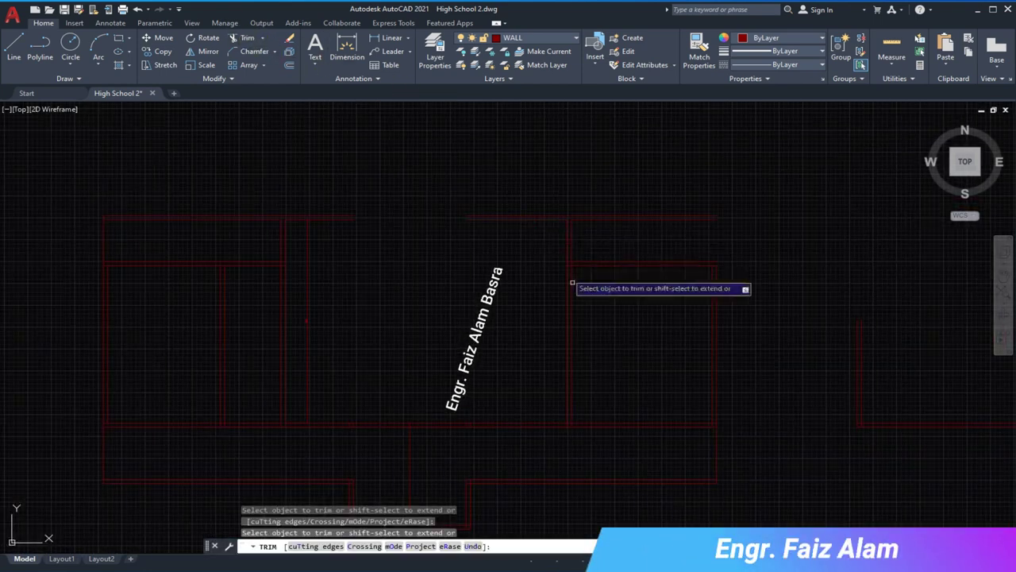
{"action": "key", "text": "Return"}
{"action": "scroll", "coordinate": [336, 325], "scroll_direction": "up", "scroll_amount": 2}
{"action": "scroll", "coordinate": [306, 329], "scroll_direction": "up", "scroll_amount": 1}
{"action": "scroll", "coordinate": [322, 290], "scroll_direction": "down", "scroll_amount": 2}
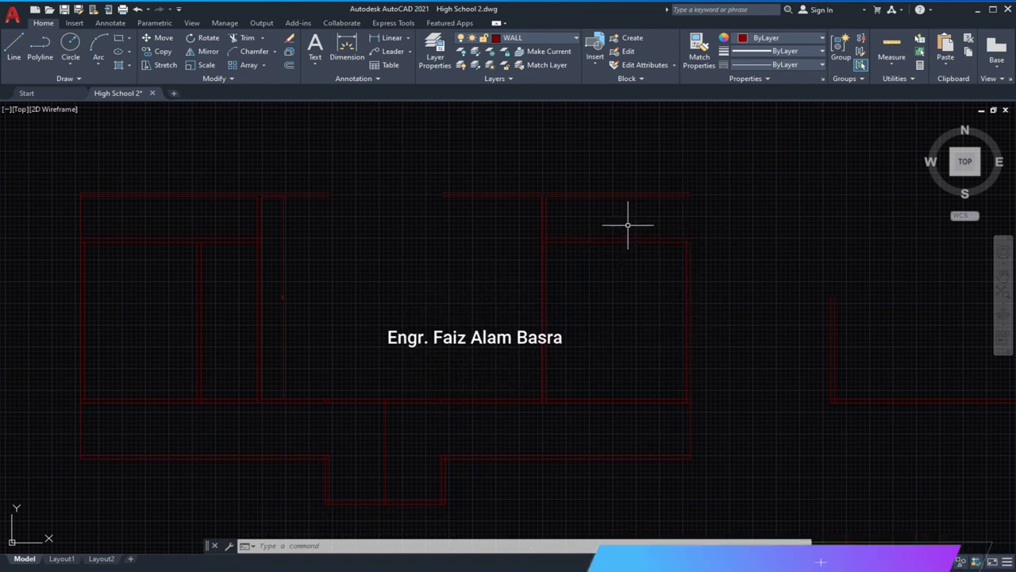
{"action": "scroll", "coordinate": [672, 211], "scroll_direction": "up", "scroll_amount": 1}
{"action": "scroll", "coordinate": [654, 214], "scroll_direction": "down", "scroll_amount": 1}
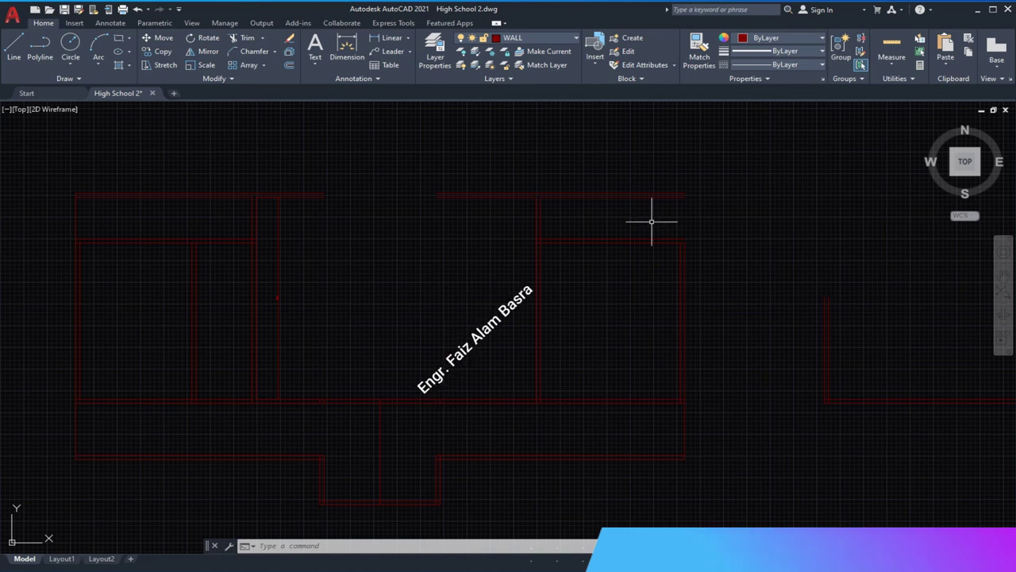
{"action": "scroll", "coordinate": [696, 211], "scroll_direction": "up", "scroll_amount": 3}
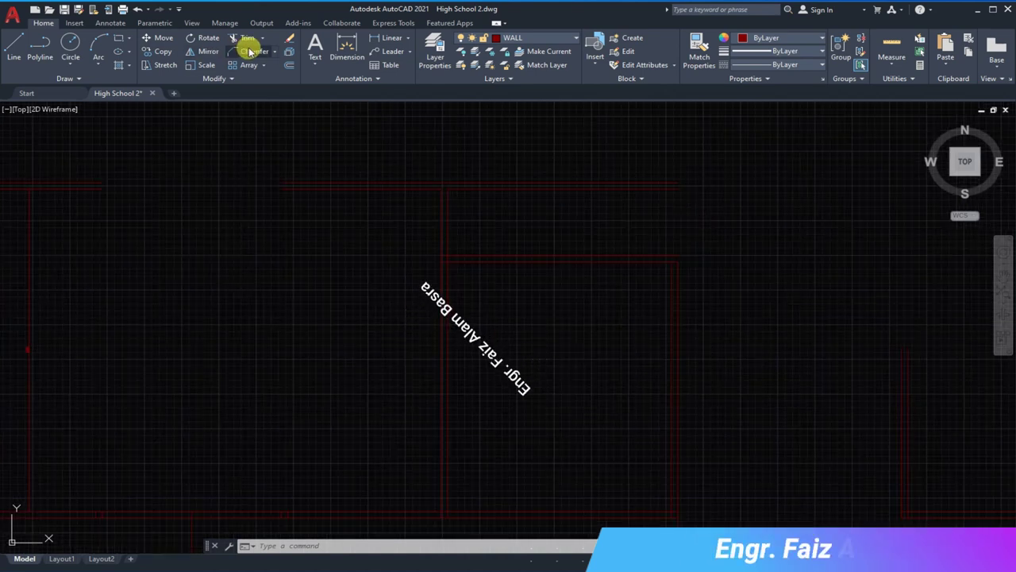
- Close the top wall corner and the left top wall corners
{"action": "left_click", "coordinate": [574, 184]}
{"action": "left_click", "coordinate": [664, 300]}
{"action": "mouse_move", "coordinate": [299, 132]}
{"action": "middle_mouse_down"}
{"action": "mouse_move", "coordinate": [585, 223]}
{"action": "mouse_move", "coordinate": [484, 245]}
{"action": "middle_mouse_up"}
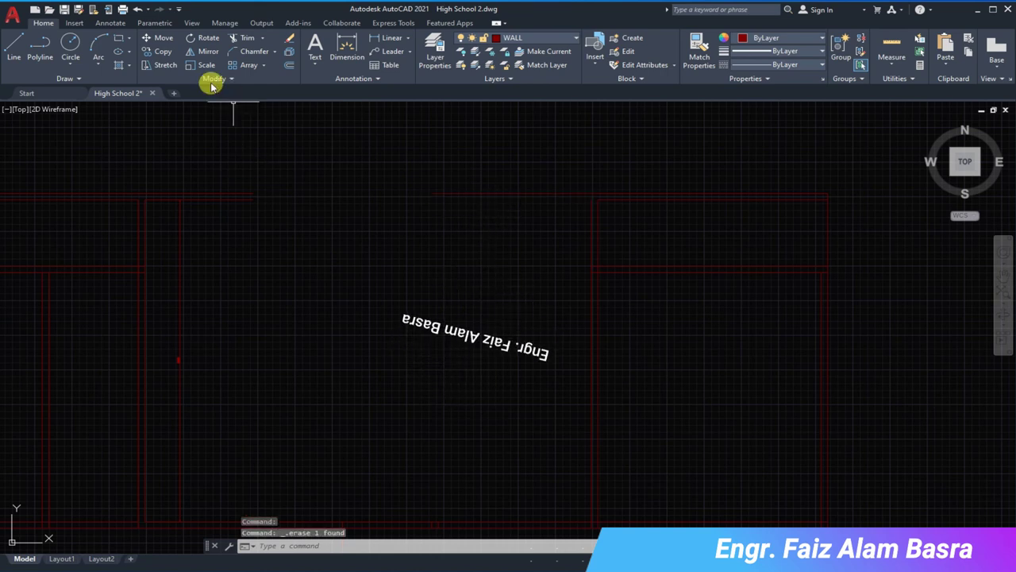
{"action": "left_click", "coordinate": [248, 54]}
{"action": "left_click", "coordinate": [242, 198]}
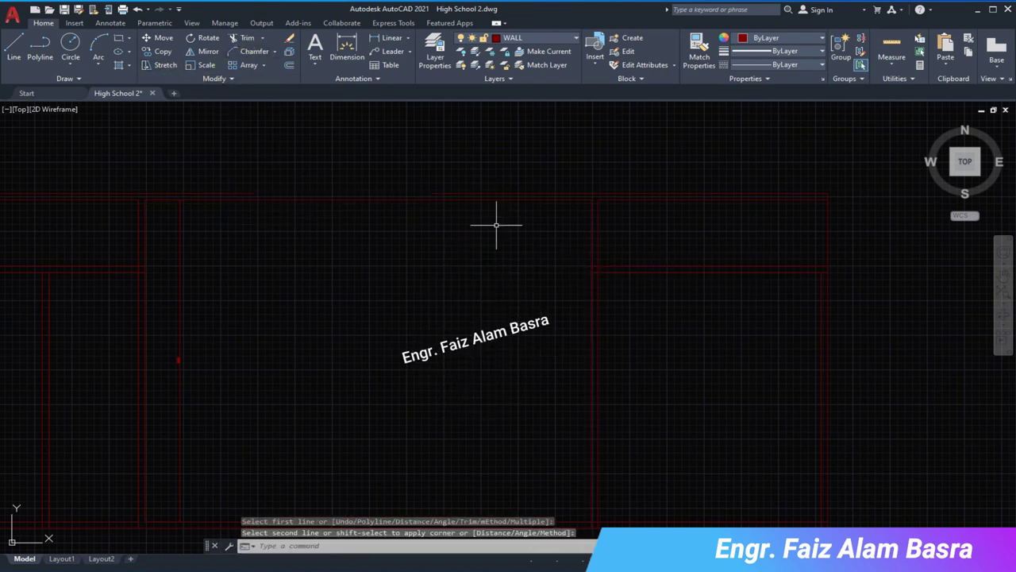
{"action": "left_click", "coordinate": [499, 193]}
{"action": "left_click", "coordinate": [247, 50]}
{"action": "left_click", "coordinate": [230, 193]}
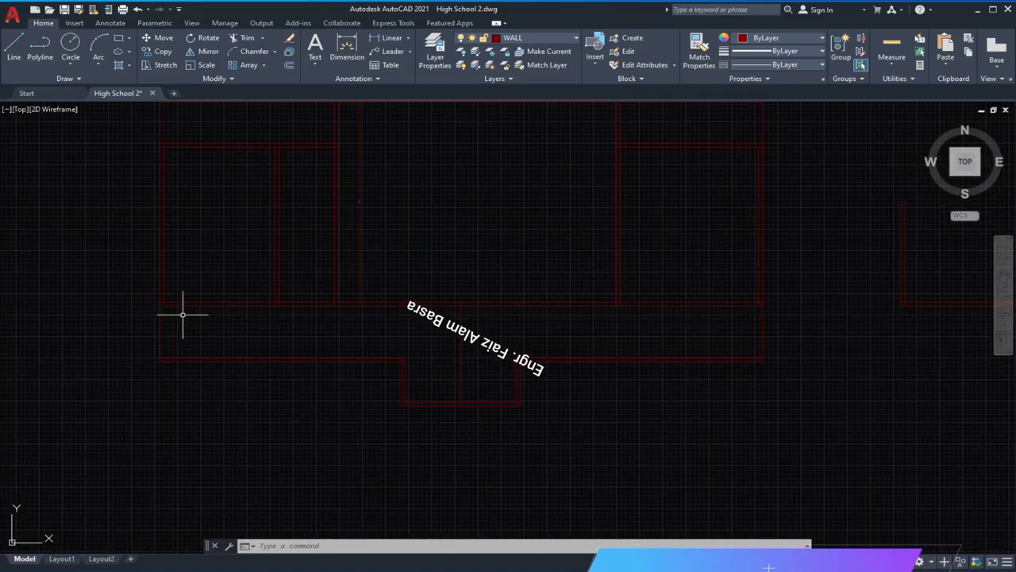
- Offset a wall line 4.5" toward the door side to mark the first jamb
{"action": "left_click", "coordinate": [291, 66]}
{"action": "type", "text": "4."}
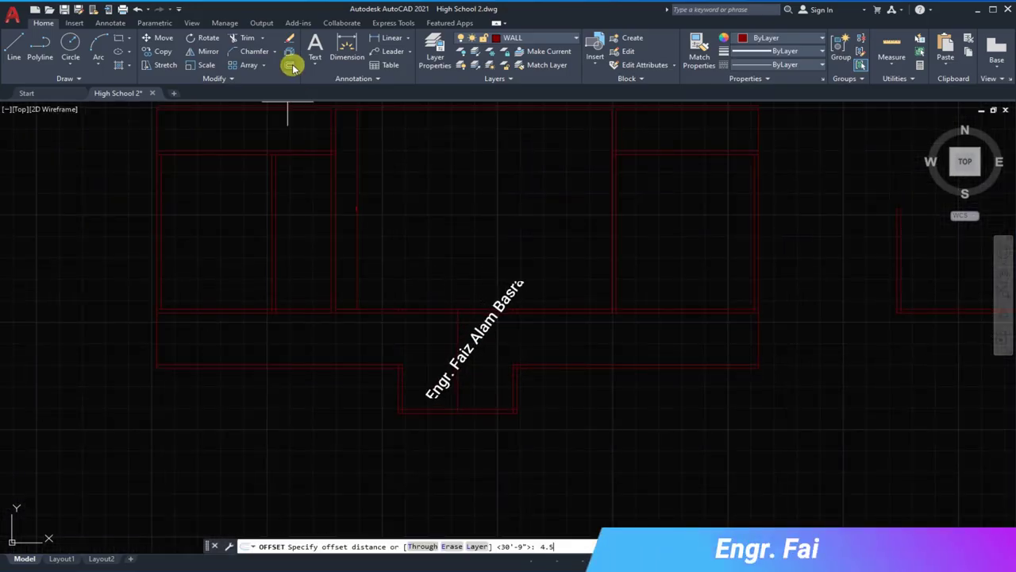
{"action": "type", "text": "5"}
{"action": "key", "text": "Return"}
{"action": "scroll", "coordinate": [222, 331], "scroll_direction": "up", "scroll_amount": 3}
{"action": "scroll", "coordinate": [211, 317], "scroll_direction": "down", "scroll_amount": 1}
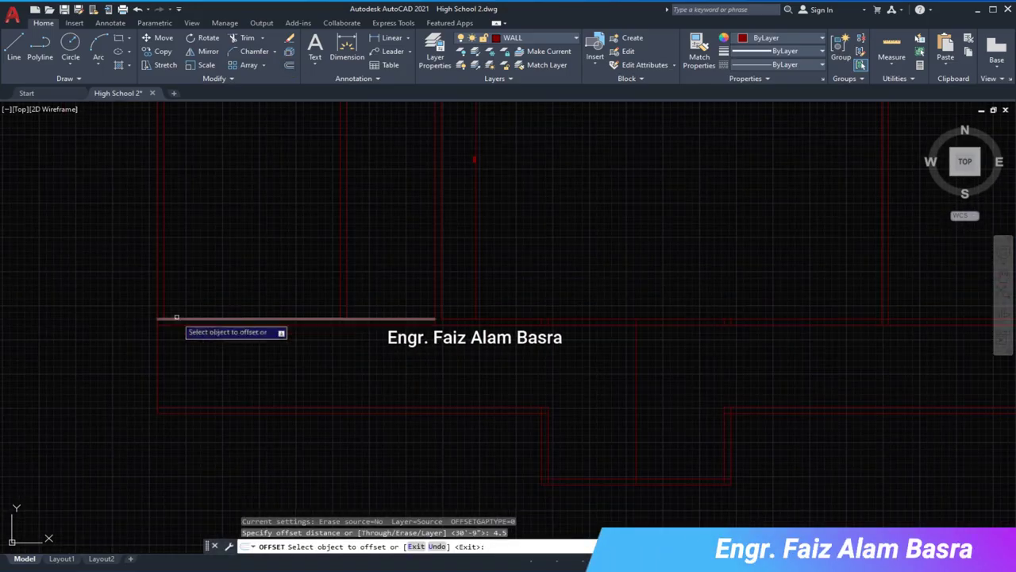
{"action": "scroll", "coordinate": [286, 327], "scroll_direction": "up", "scroll_amount": 1}
{"action": "scroll", "coordinate": [285, 331], "scroll_direction": "down", "scroll_amount": 1}
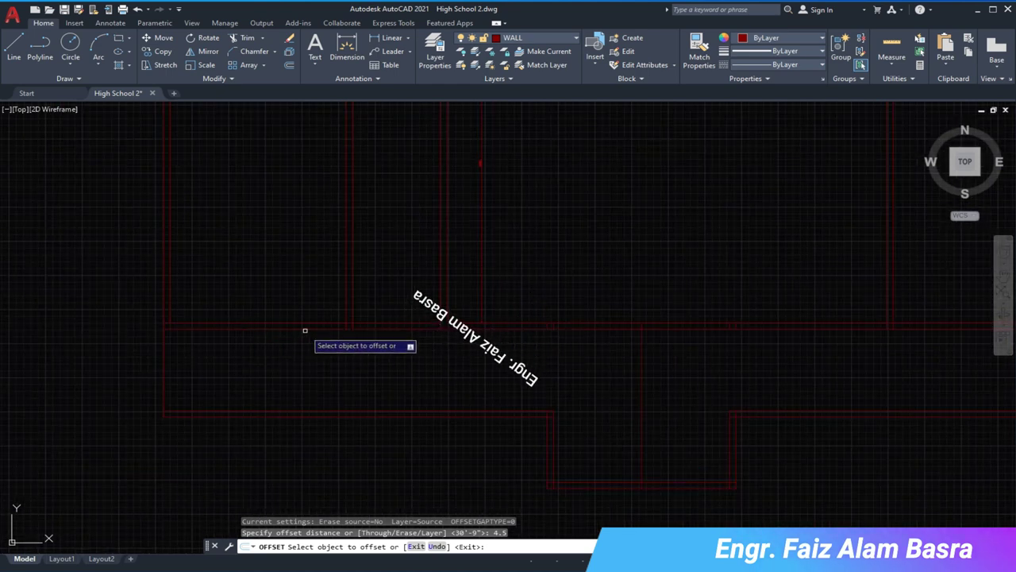
{"action": "left_click", "coordinate": [341, 326]}
{"action": "left_click", "coordinate": [368, 295]}
{"action": "scroll", "coordinate": [429, 326], "scroll_direction": "up", "scroll_amount": 2}
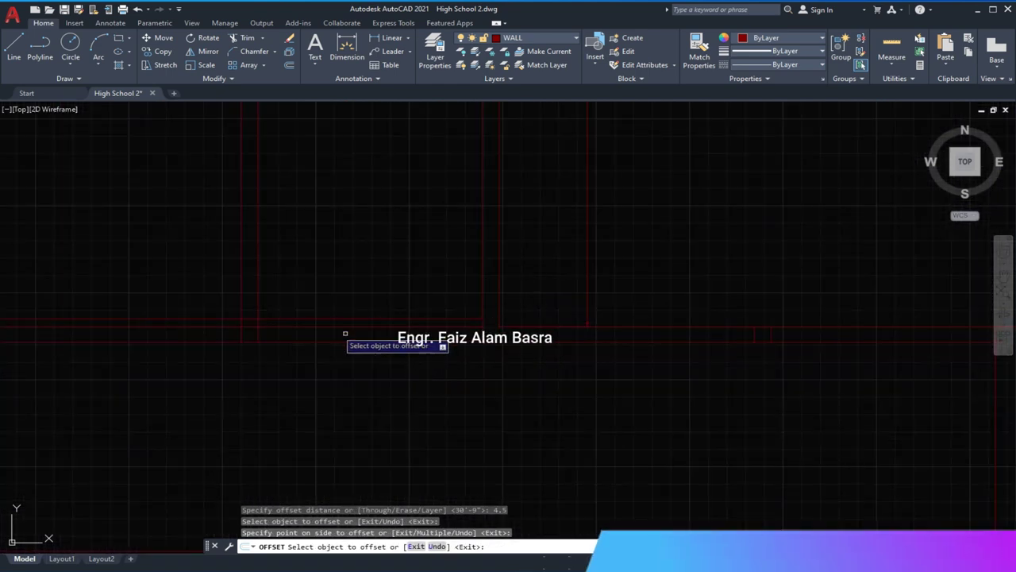
{"action": "scroll", "coordinate": [461, 307], "scroll_direction": "down", "scroll_amount": 2}
{"action": "scroll", "coordinate": [411, 301], "scroll_direction": "down", "scroll_amount": 2}
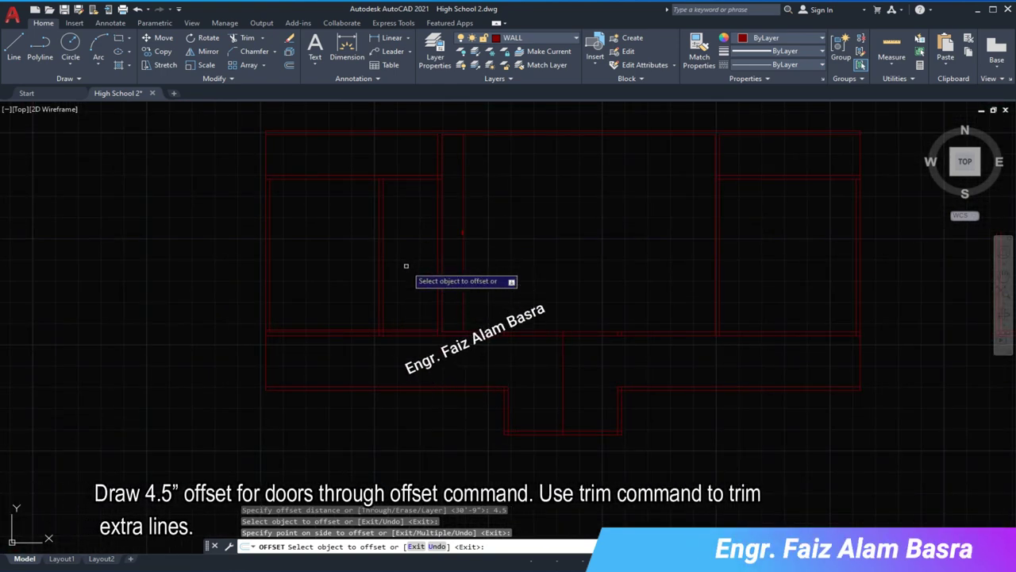
{"action": "scroll", "coordinate": [358, 205], "scroll_direction": "up", "scroll_amount": 2}
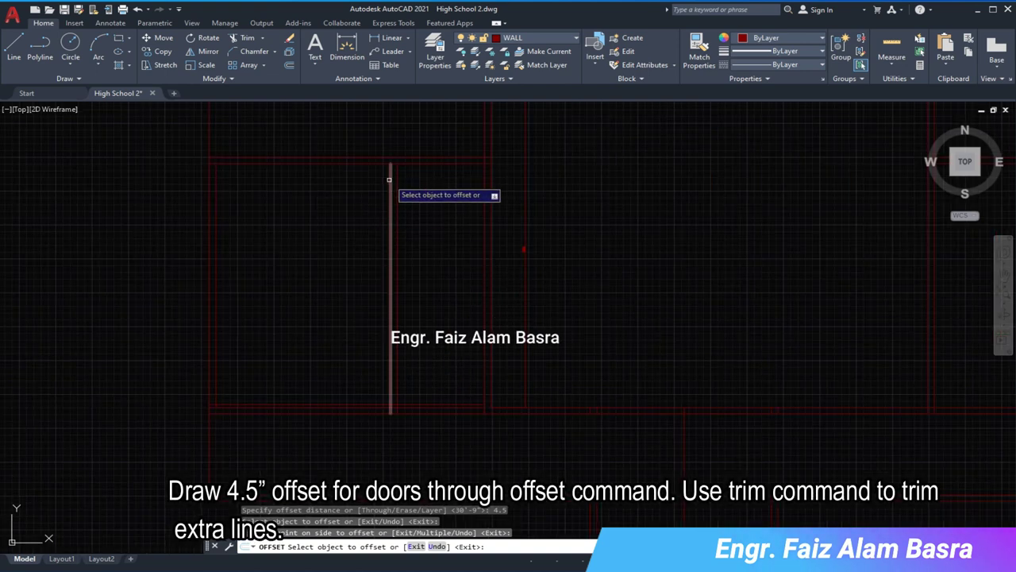
- Offset the vertical room wall 4.5" to mark another door jamb
{"action": "left_click", "coordinate": [390, 180]}
{"action": "left_click", "coordinate": [367, 176]}
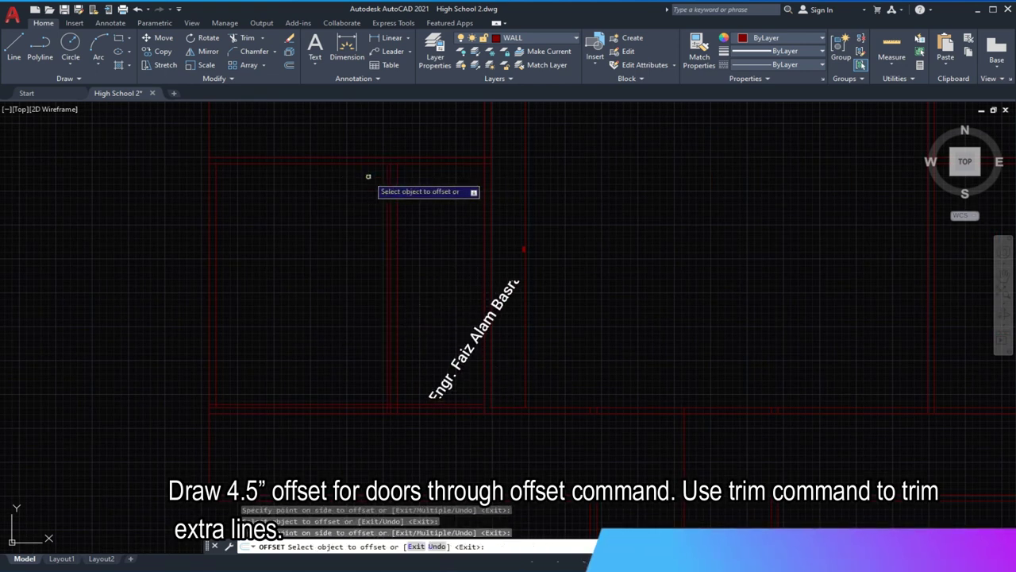
{"action": "scroll", "coordinate": [385, 210], "scroll_direction": "down", "scroll_amount": 3}
{"action": "scroll", "coordinate": [598, 330], "scroll_direction": "up", "scroll_amount": 3}
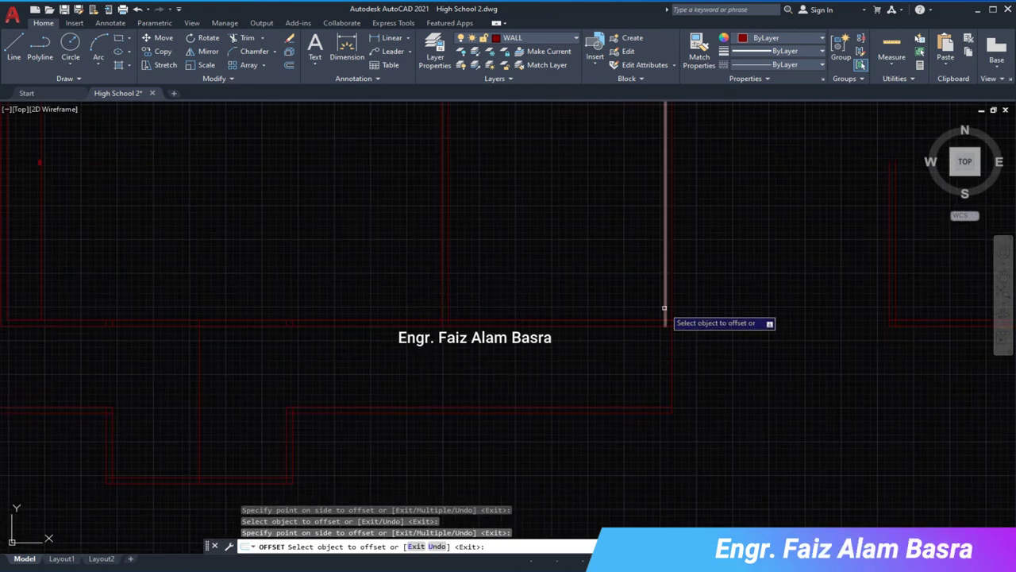
{"action": "scroll", "coordinate": [608, 344], "scroll_direction": "down", "scroll_amount": 2}
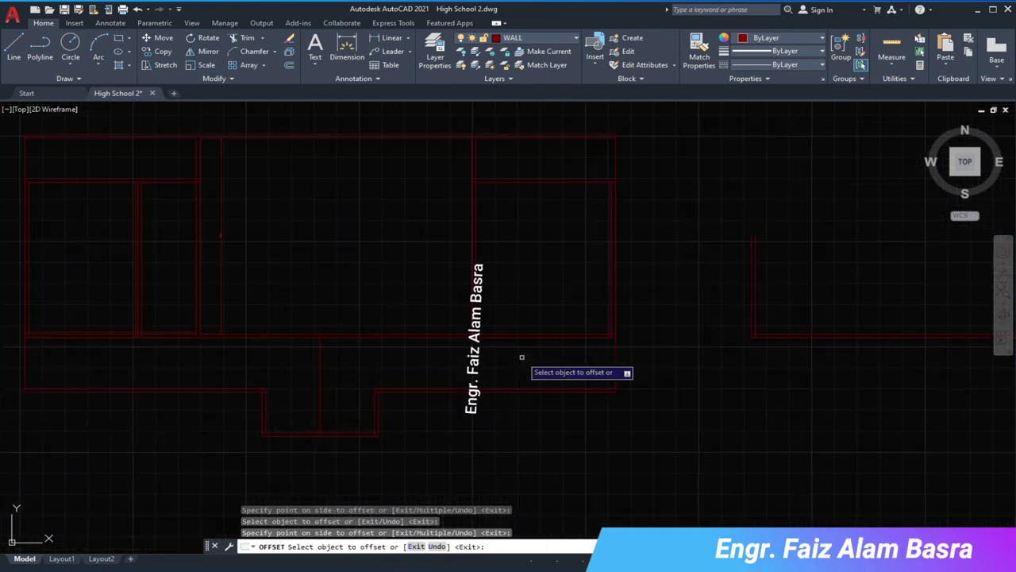
{"action": "scroll", "coordinate": [125, 247], "scroll_direction": "up", "scroll_amount": 2}
{"action": "left_click", "coordinate": [292, 68]}
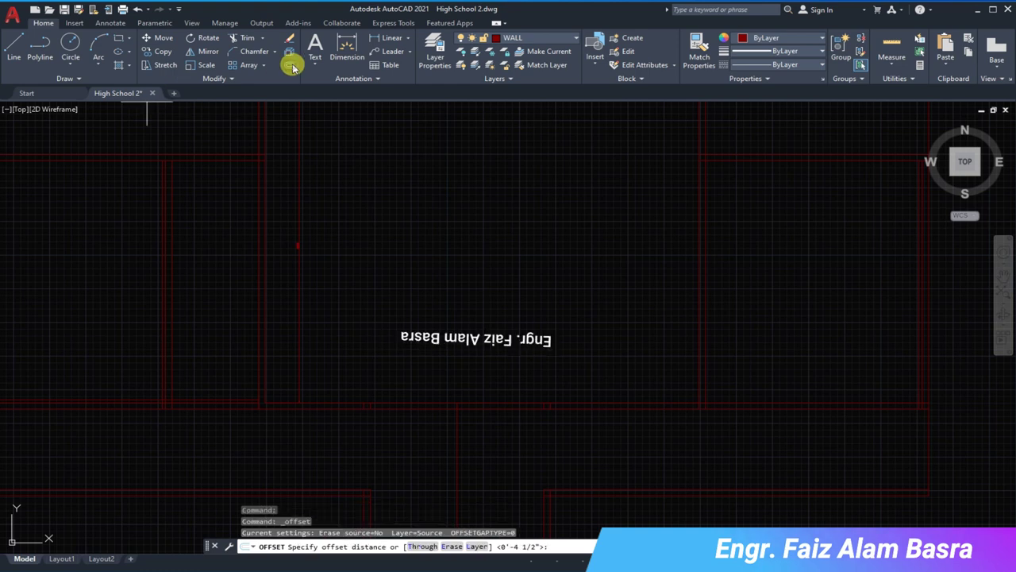
{"action": "type", "text": "10'9"}
- Finish the 10 offset and fence-trim the wall segments between the door lines
{"action": "key", "text": "Return"}
{"action": "scroll", "coordinate": [238, 142], "scroll_direction": "up", "scroll_amount": 3}
{"action": "scroll", "coordinate": [234, 228], "scroll_direction": "down", "scroll_amount": 2}
{"action": "scroll", "coordinate": [313, 243], "scroll_direction": "down", "scroll_amount": 1}
{"action": "left_click", "coordinate": [238, 40]}
{"action": "left_click_drag", "start_coordinate": [231, 288], "coordinate": [209, 294]}
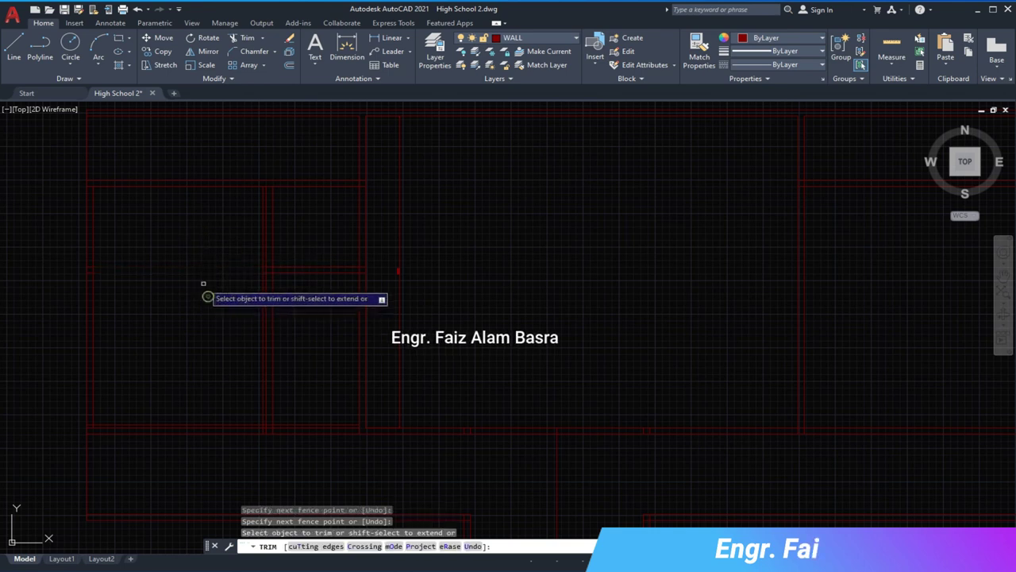
{"action": "scroll", "coordinate": [227, 236], "scroll_direction": "up", "scroll_amount": 2}
{"action": "scroll", "coordinate": [238, 224], "scroll_direction": "up", "scroll_amount": 1}
- Offset three wall lines by 12: one wall line, a horizontal wall, and a vertical line
{"action": "left_click", "coordinate": [291, 66]}
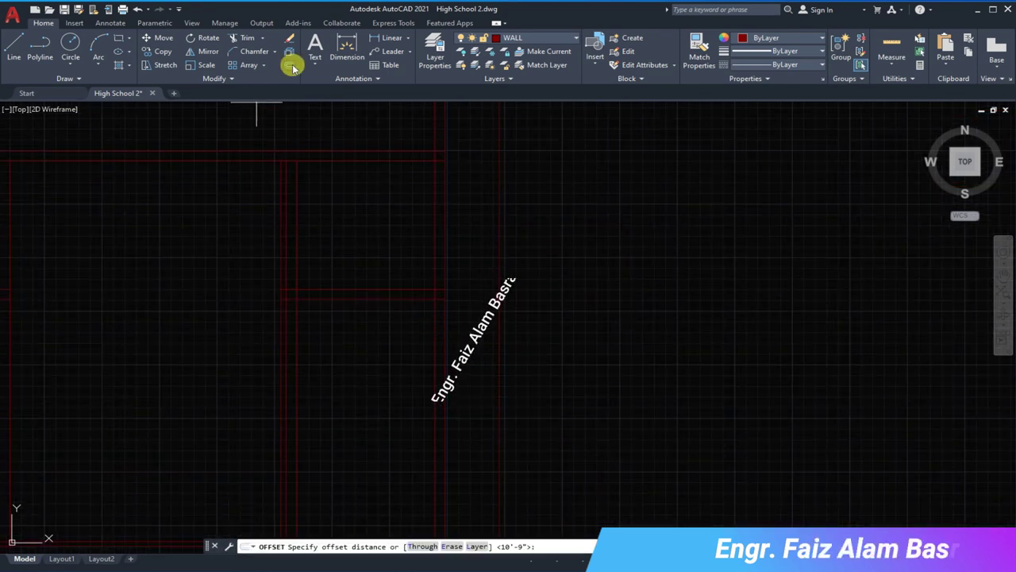
{"action": "type", "text": "12"}
{"action": "key", "text": "Return"}
{"action": "scroll", "coordinate": [293, 183], "scroll_direction": "down", "scroll_amount": 1}
{"action": "left_click", "coordinate": [293, 183]}
{"action": "left_click", "coordinate": [306, 179]}
{"action": "scroll", "coordinate": [493, 368], "scroll_direction": "down", "scroll_amount": 1}
{"action": "scroll", "coordinate": [413, 436], "scroll_direction": "up", "scroll_amount": 1}
{"action": "left_click", "coordinate": [278, 429]}
{"action": "left_click", "coordinate": [292, 385]}
{"action": "left_click", "coordinate": [266, 230]}
{"action": "left_click", "coordinate": [311, 232]}
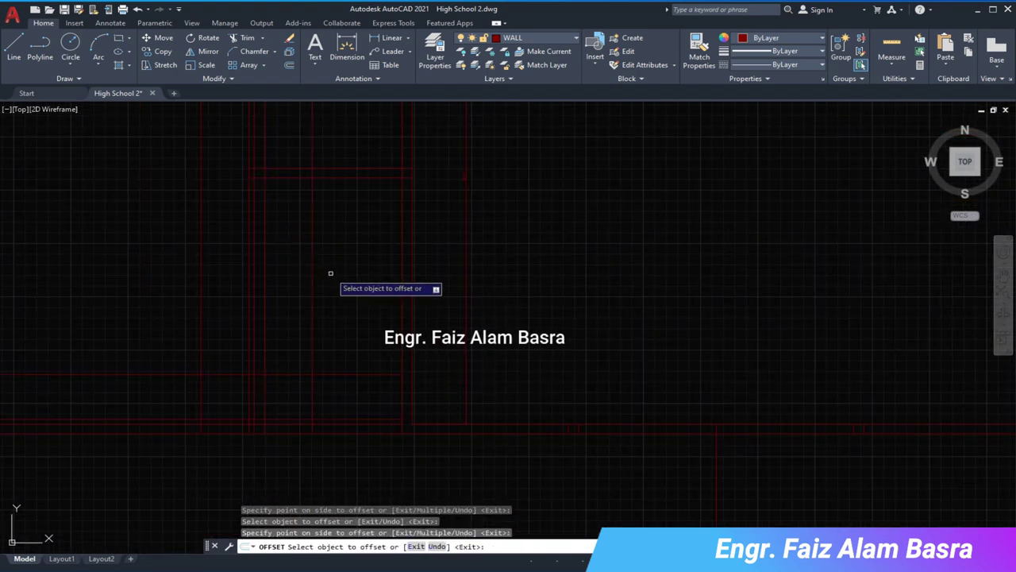
{"action": "middle_click_drag", "start_coordinate": [309, 368], "coordinate": [336, 370]}
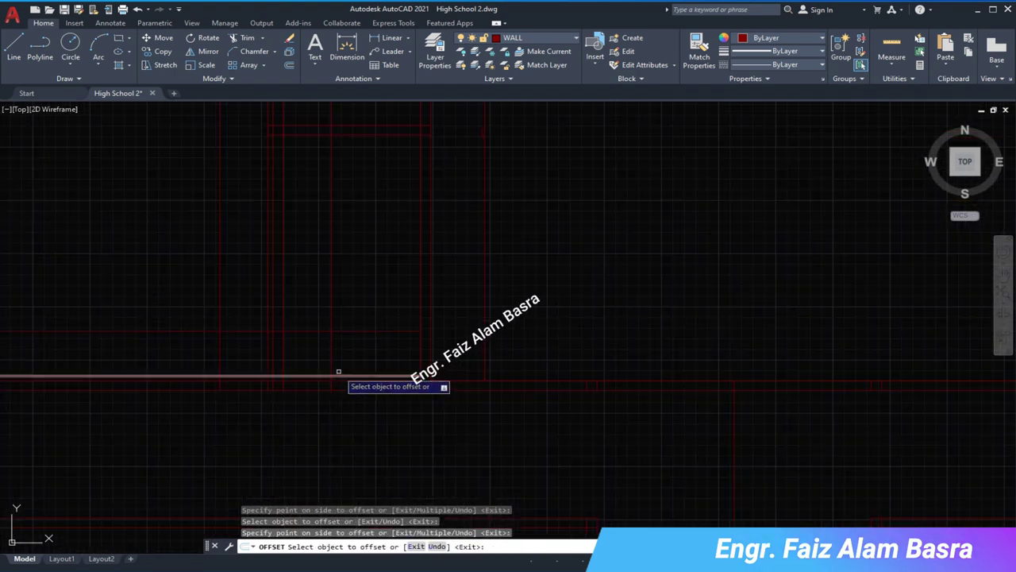
{"action": "right_click", "coordinate": [361, 367]}
{"action": "left_click", "coordinate": [364, 369]}
- Offset a vertical wall line by 5 to one side
{"action": "left_click", "coordinate": [292, 67]}
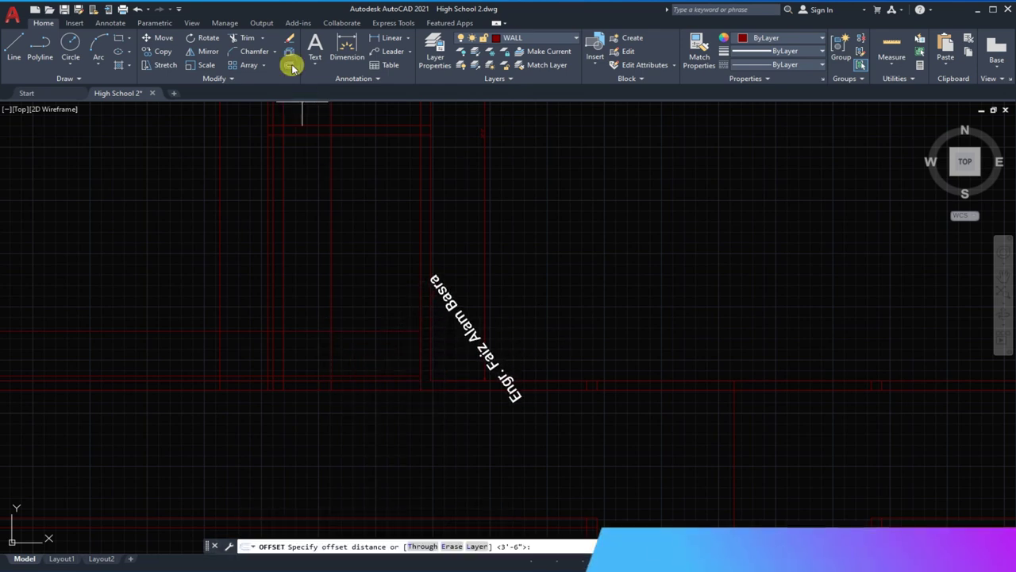
{"action": "type", "text": "4.5"}
{"action": "key", "text": "Return"}
{"action": "key", "text": "Return"}
{"action": "key", "text": "Return"}
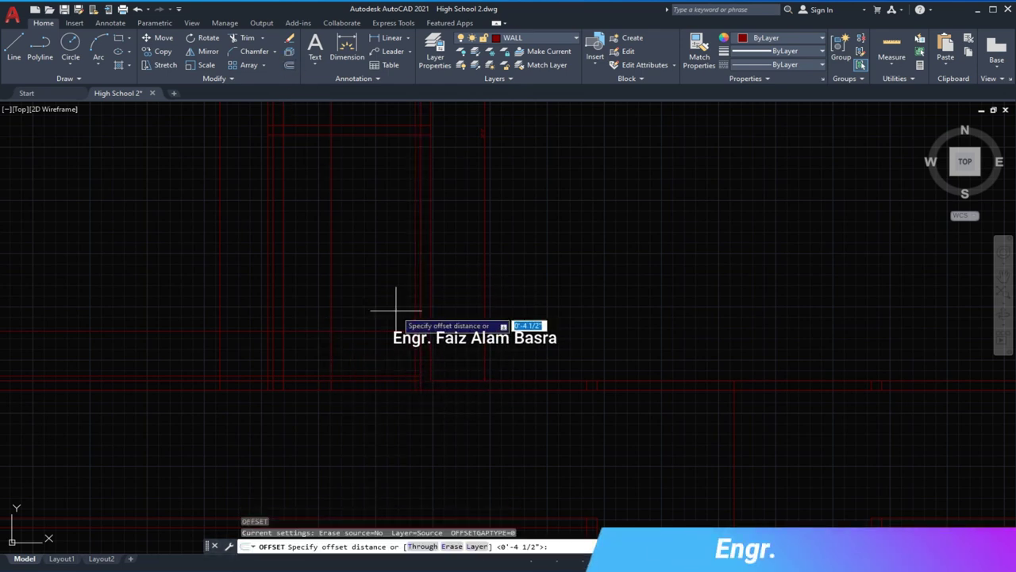
{"action": "key", "text": "Return"}
{"action": "left_click", "coordinate": [414, 314]}
{"action": "left_click", "coordinate": [369, 306]}
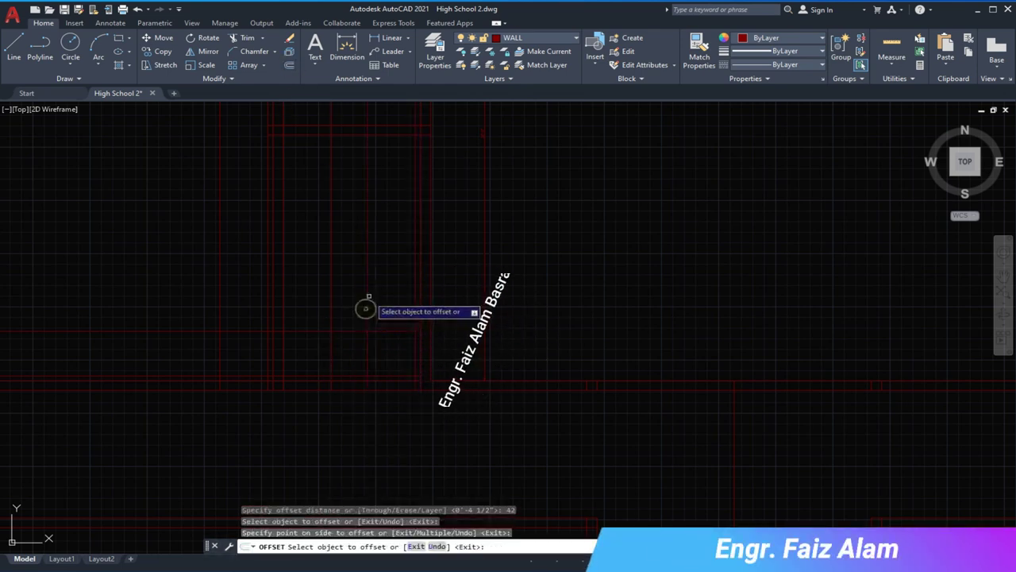
- Erase the two extra vertical lines
{"action": "key", "text": "Escape"}
{"action": "left_click_drag", "start_coordinate": [339, 346], "coordinate": [306, 341]}
{"action": "key", "text": "Delete"}
{"action": "scroll", "coordinate": [341, 368], "scroll_direction": "up", "scroll_amount": 2}
- Trim the door openings and overlapping wall segments between the red vertical lines
{"action": "left_click", "coordinate": [246, 40]}
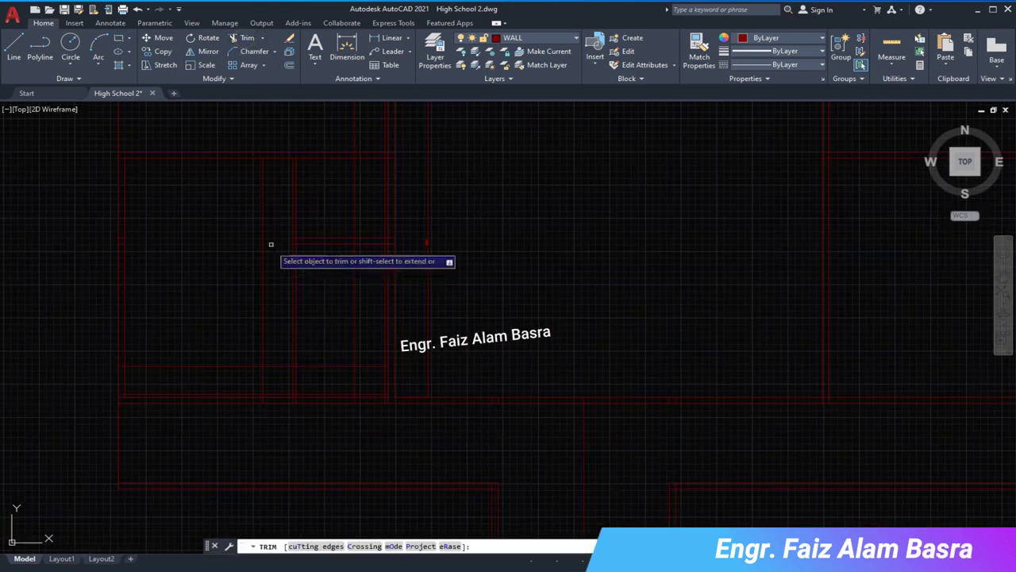
{"action": "right_click", "coordinate": [279, 388]}
{"action": "left_click", "coordinate": [238, 355]}
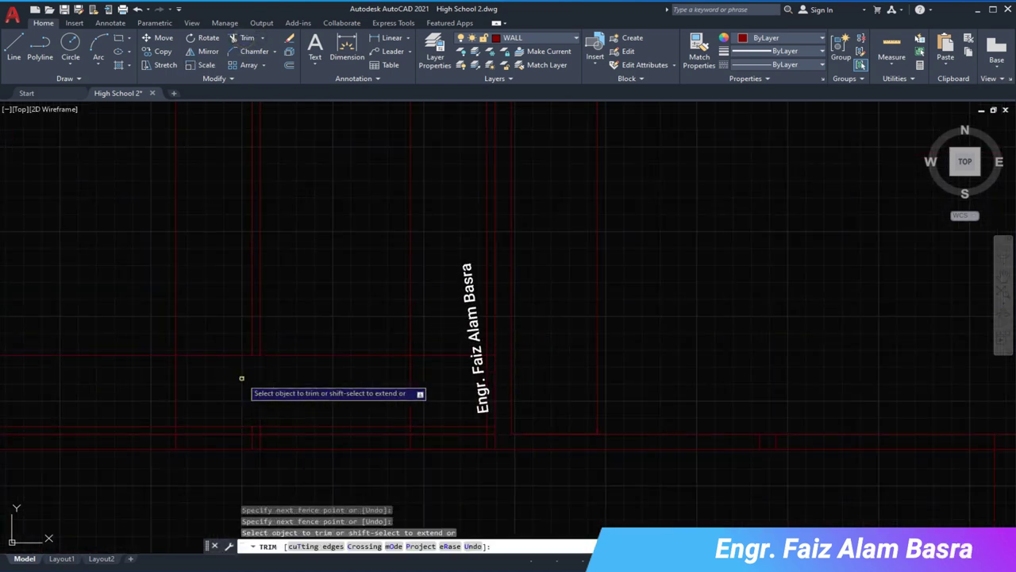
{"action": "left_click_drag", "start_coordinate": [436, 460], "coordinate": [422, 427]}
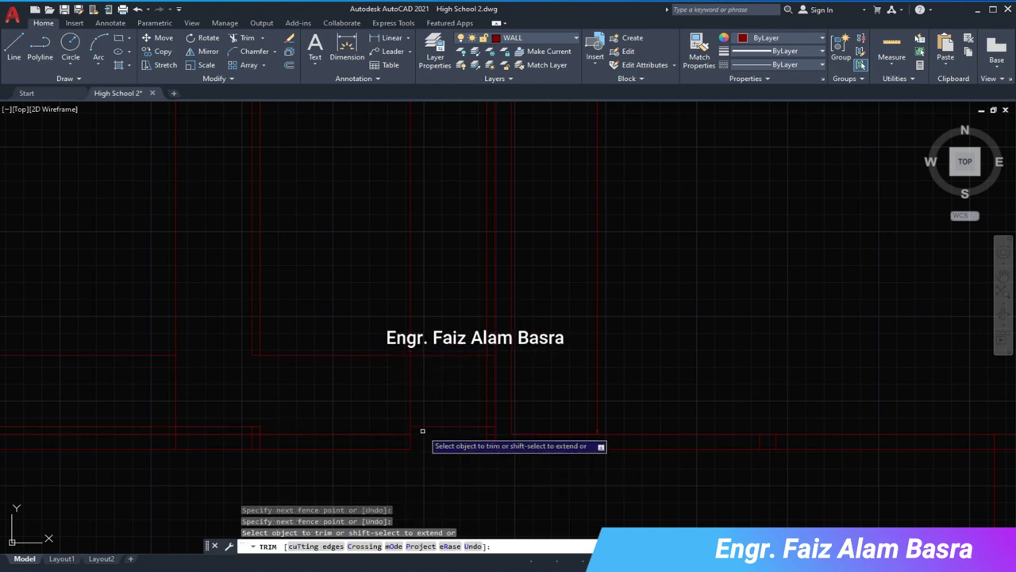
{"action": "middle_click_drag", "start_coordinate": [404, 432], "coordinate": [423, 190]}
{"action": "left_click_drag", "start_coordinate": [423, 190], "coordinate": [457, 285]}
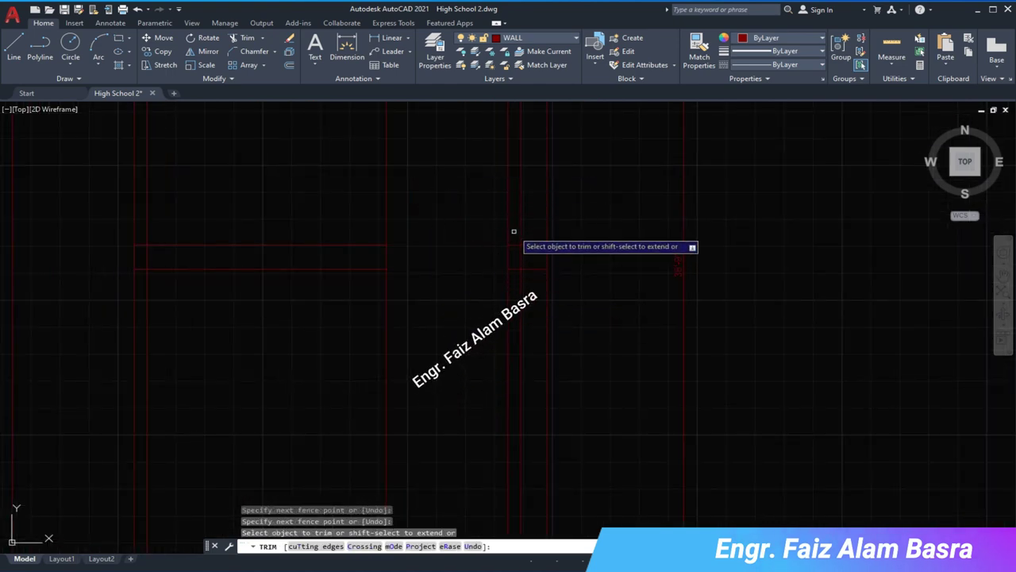
{"action": "left_click_drag", "start_coordinate": [512, 306], "coordinate": [148, 261]}
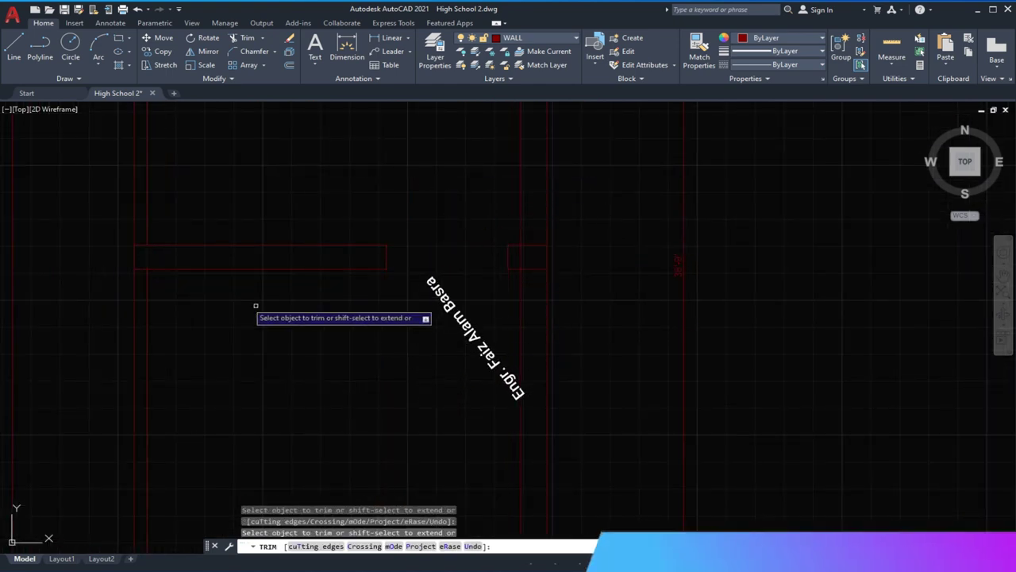
- Trim the small wall stub at the next junction and finish trimming
{"action": "middle_click_drag", "start_coordinate": [256, 302], "coordinate": [230, 309]}
{"action": "scroll", "coordinate": [221, 278], "scroll_direction": "down", "scroll_amount": 2}
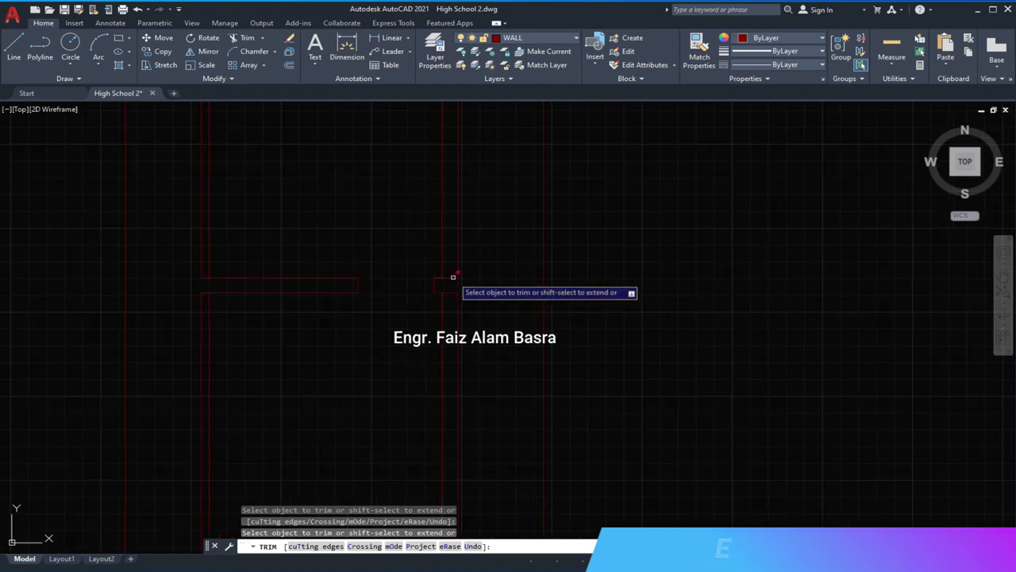
{"action": "left_click_drag", "start_coordinate": [454, 277], "coordinate": [445, 292]}
{"action": "middle_click_drag", "start_coordinate": [449, 282], "coordinate": [445, 177]}
{"action": "scroll", "coordinate": [257, 182], "scroll_direction": "down", "scroll_amount": 3}
{"action": "scroll", "coordinate": [251, 277], "scroll_direction": "up", "scroll_amount": 2}
{"action": "scroll", "coordinate": [233, 279], "scroll_direction": "up", "scroll_amount": 2}
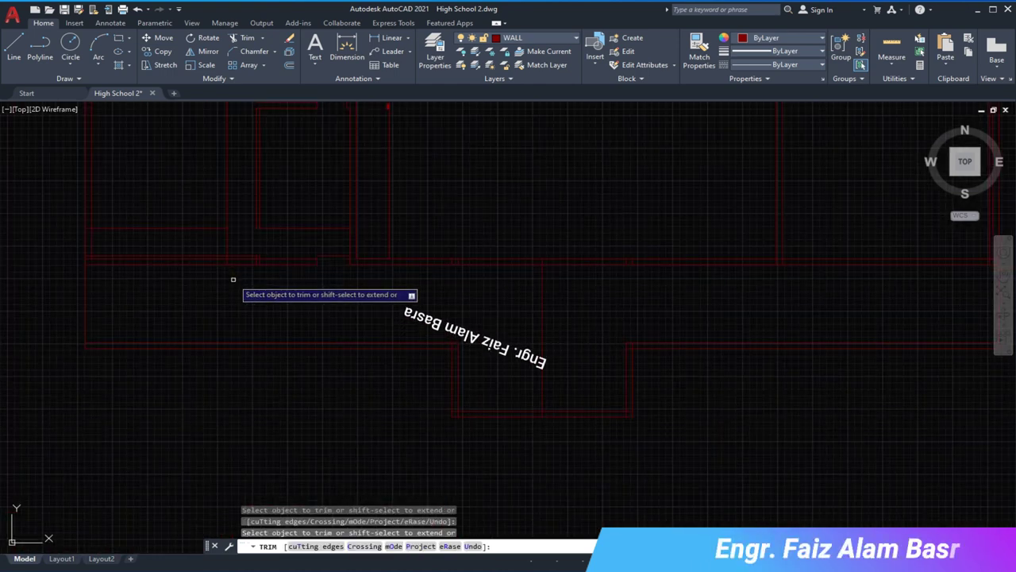
{"action": "key", "text": "Escape"}
{"action": "scroll", "coordinate": [245, 294], "scroll_direction": "down", "scroll_amount": 2}
{"action": "scroll", "coordinate": [242, 146], "scroll_direction": "up", "scroll_amount": 2}
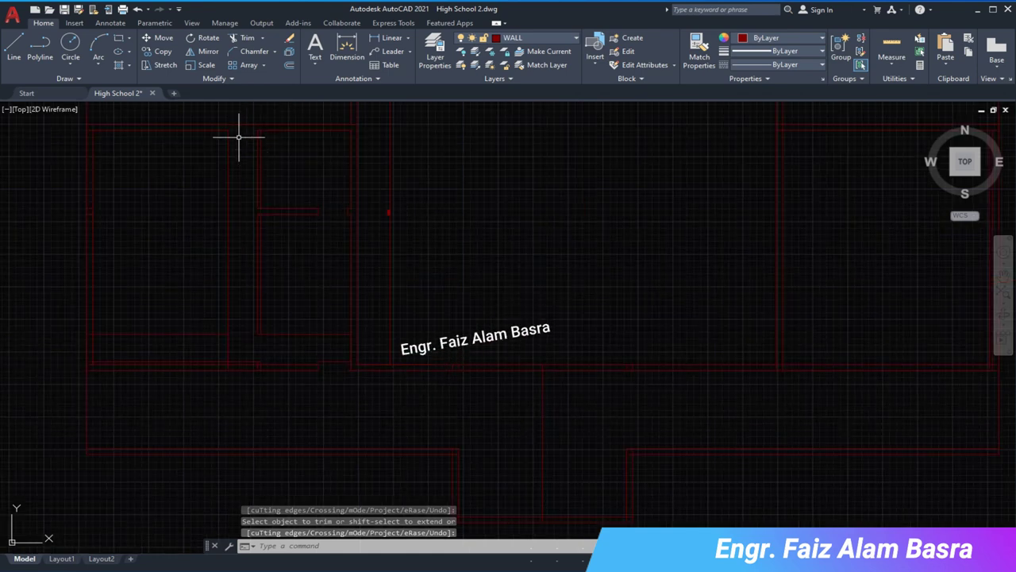
- Extend the vertical line inside the room to the default boundary edges
{"action": "left_click", "coordinate": [260, 64]}
{"action": "right_click", "coordinate": [291, 170]}
{"action": "scroll", "coordinate": [221, 165], "scroll_direction": "up", "scroll_amount": 2}
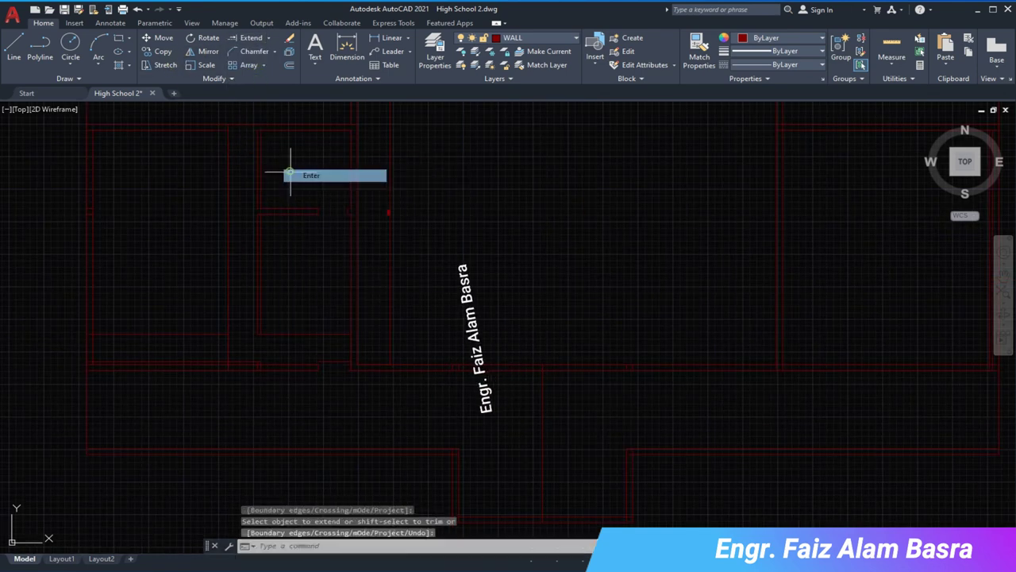
{"action": "key", "text": "Escape"}
{"action": "left_click", "coordinate": [283, 254]}
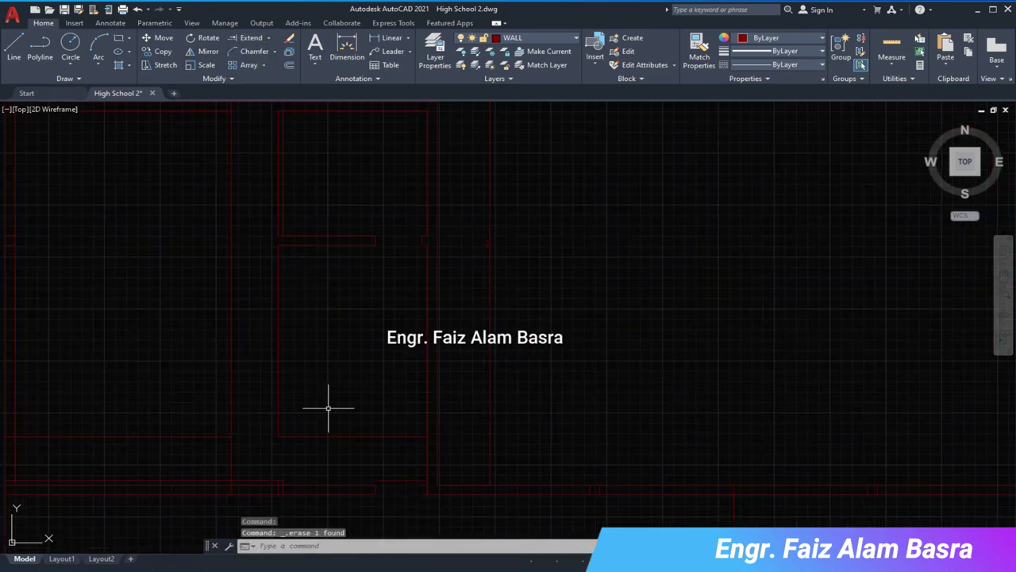
{"action": "scroll", "coordinate": [419, 502], "scroll_direction": "up", "scroll_amount": 2}
{"action": "type", "text": "l"}
{"action": "key", "text": "Return"}
{"action": "left_click", "coordinate": [422, 477]}
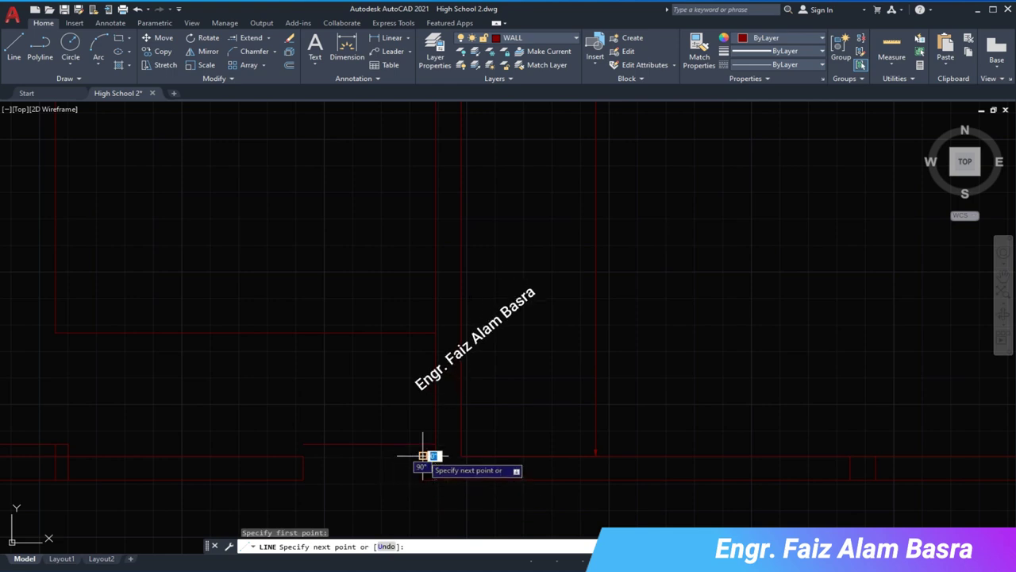
{"action": "key", "text": "Escape"}
- Erase three stray leftover lines from the plan
{"action": "left_click", "coordinate": [266, 54]}
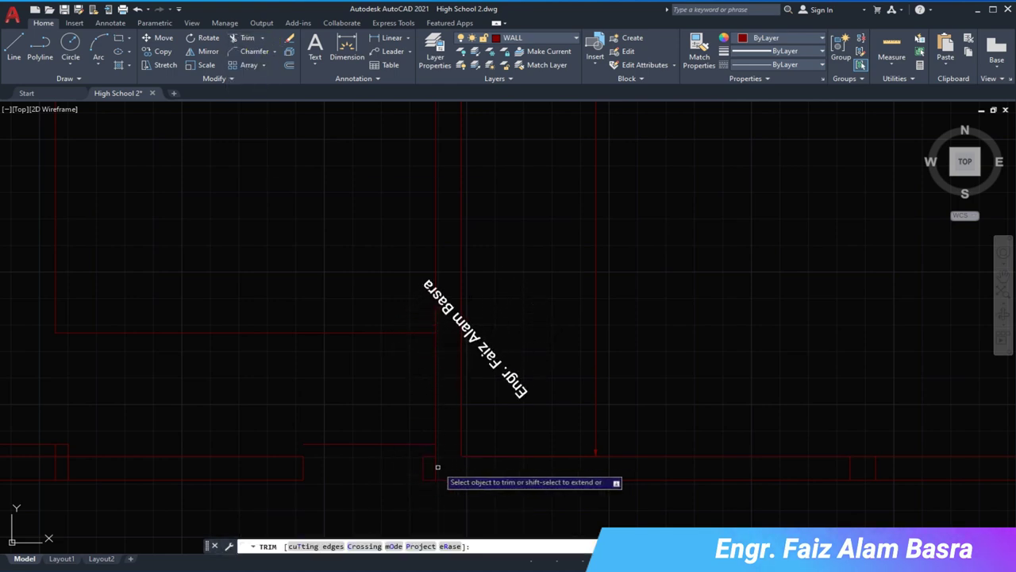
{"action": "key", "text": "Escape"}
{"action": "left_click", "coordinate": [397, 450]}
{"action": "left_click", "coordinate": [371, 327]}
{"action": "key", "text": "Delete"}
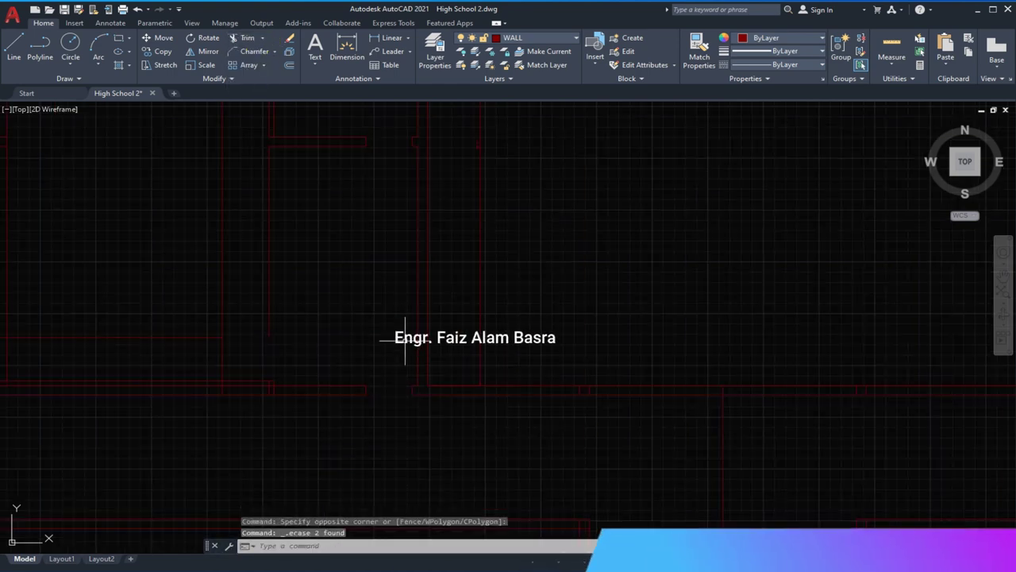
{"action": "scroll", "coordinate": [273, 415], "scroll_direction": "down", "scroll_amount": 2}
{"action": "scroll", "coordinate": [297, 424], "scroll_direction": "up", "scroll_amount": 2}
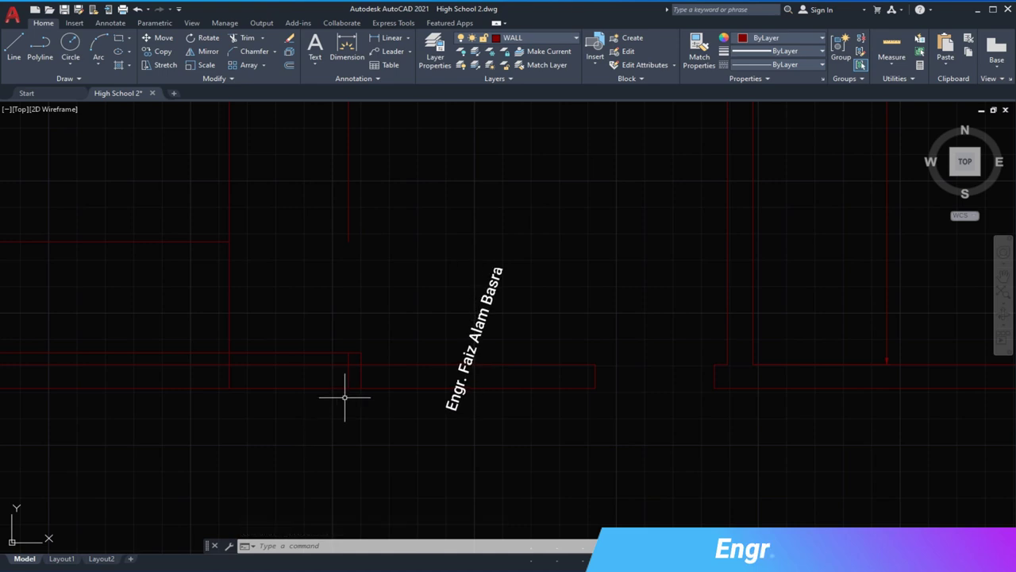
{"action": "scroll", "coordinate": [395, 344], "scroll_direction": "down", "scroll_amount": 3}
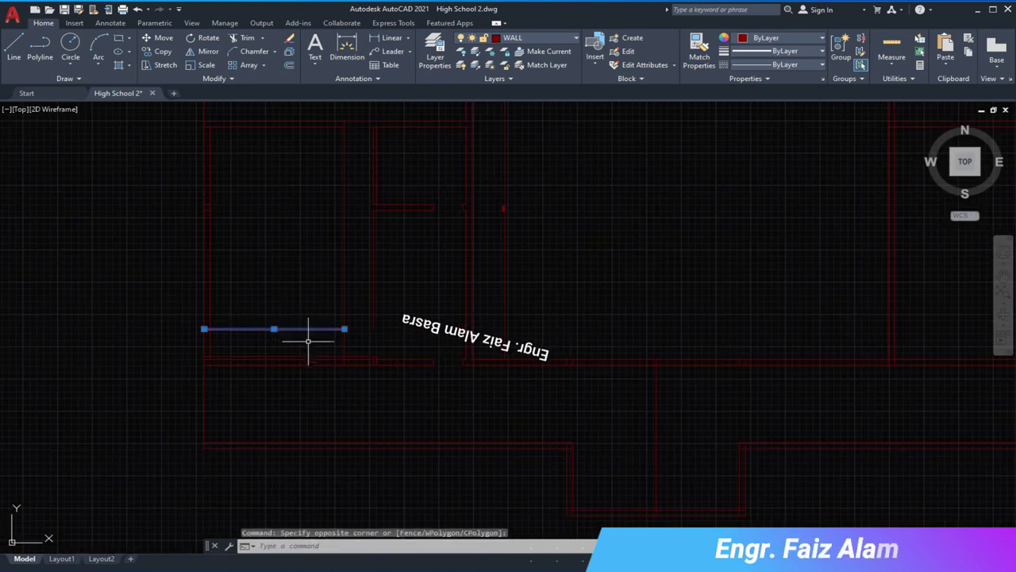
{"action": "key", "text": "Delete"}
{"action": "scroll", "coordinate": [318, 349], "scroll_direction": "up", "scroll_amount": 2}
{"action": "scroll", "coordinate": [342, 310], "scroll_direction": "up", "scroll_amount": 2}
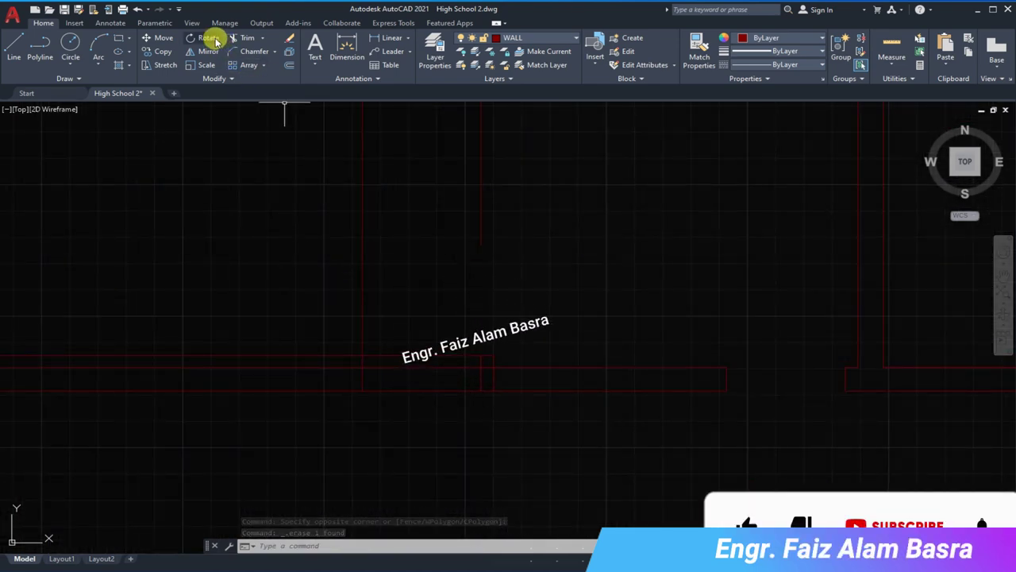
- Offset a wall line by 20'9" to the chosen side
{"action": "left_click", "coordinate": [243, 39]}
{"action": "right_click", "coordinate": [321, 335]}
{"action": "scroll", "coordinate": [474, 388], "scroll_direction": "down", "scroll_amount": 3}
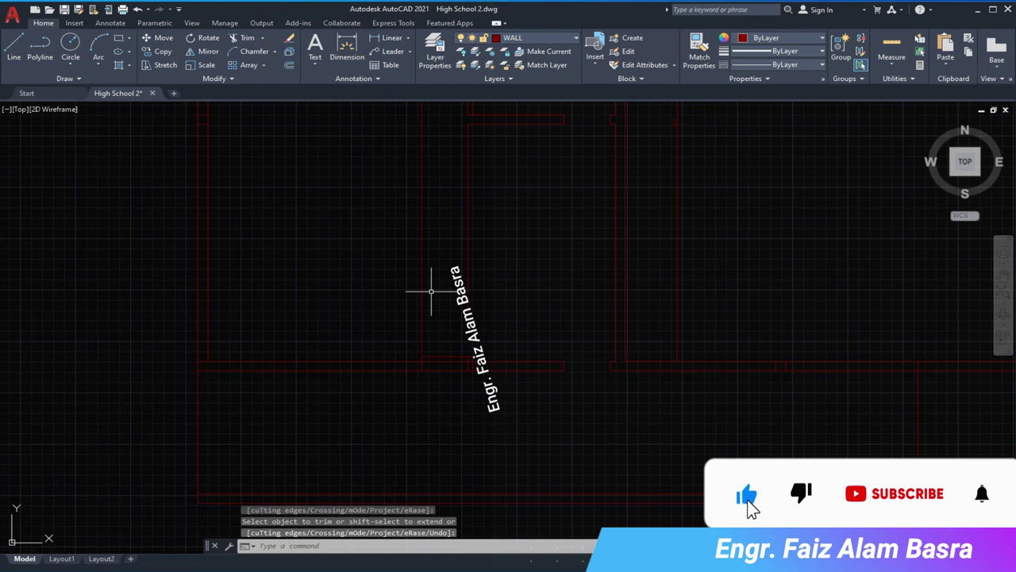
{"action": "left_click", "coordinate": [288, 64]}
{"action": "key", "text": "Return"}
{"action": "left_click", "coordinate": [208, 265]}
{"action": "left_click", "coordinate": [262, 267]}
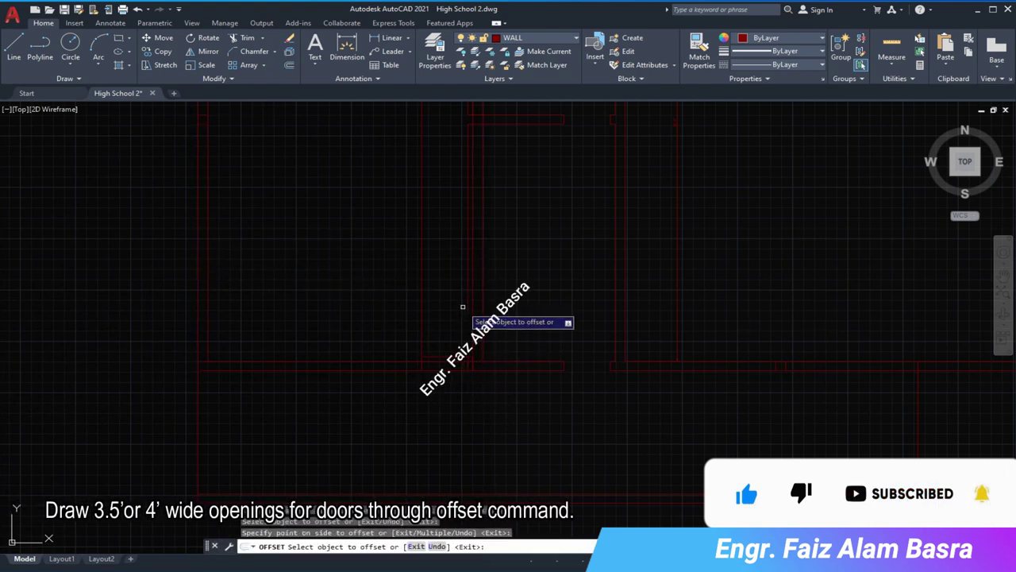
- Draw a short line across the wall to mark a door edge
{"action": "scroll", "coordinate": [516, 355], "scroll_direction": "up", "scroll_amount": 2}
{"action": "key", "text": "Return"}
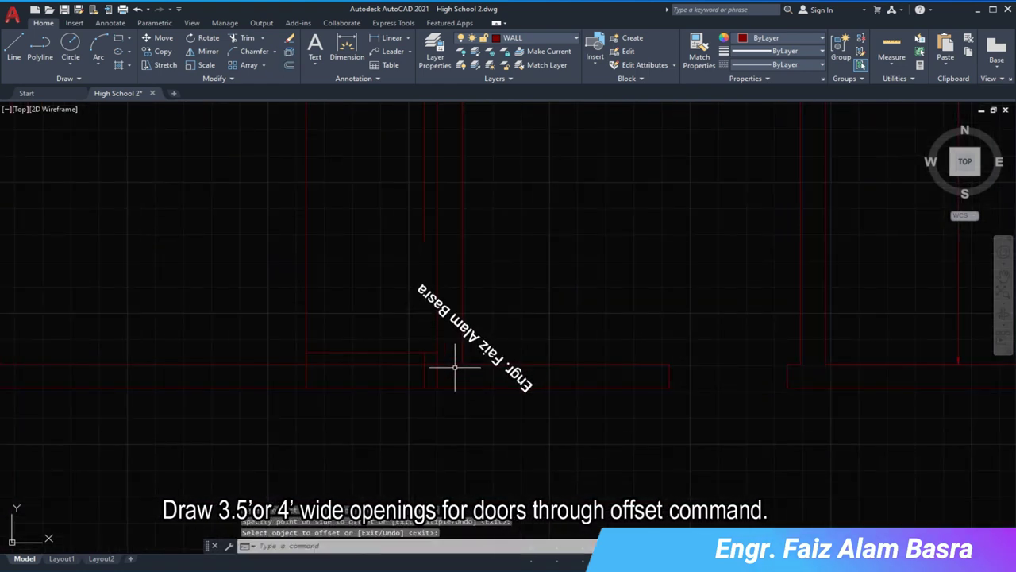
{"action": "left_click", "coordinate": [13, 49]}
{"action": "scroll", "coordinate": [469, 378], "scroll_direction": "up", "scroll_amount": 4}
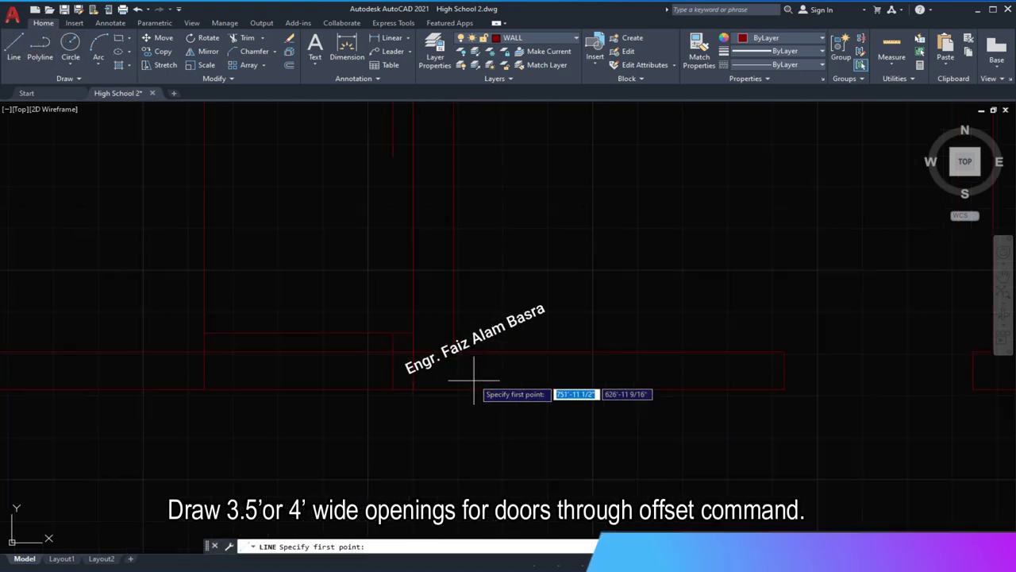
{"action": "left_click", "coordinate": [502, 337]}
{"action": "key", "text": "Return"}
- Fence-trim the wall lines inside the door opening
{"action": "left_click", "coordinate": [288, 68]}
{"action": "type", "text": "4"}
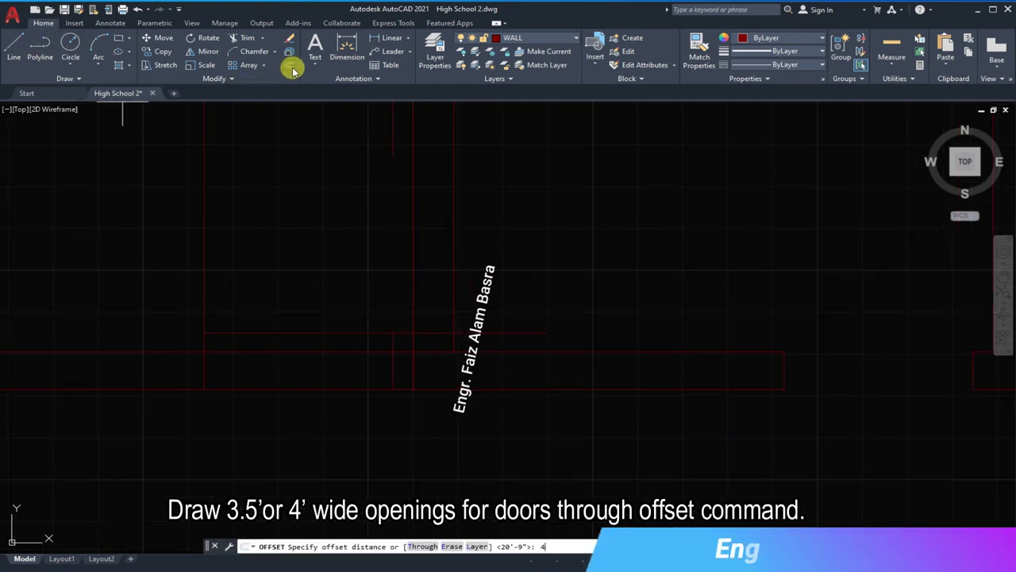
{"action": "key", "text": "Escape"}
{"action": "type", "text": "tr"}
{"action": "key", "text": "Return"}
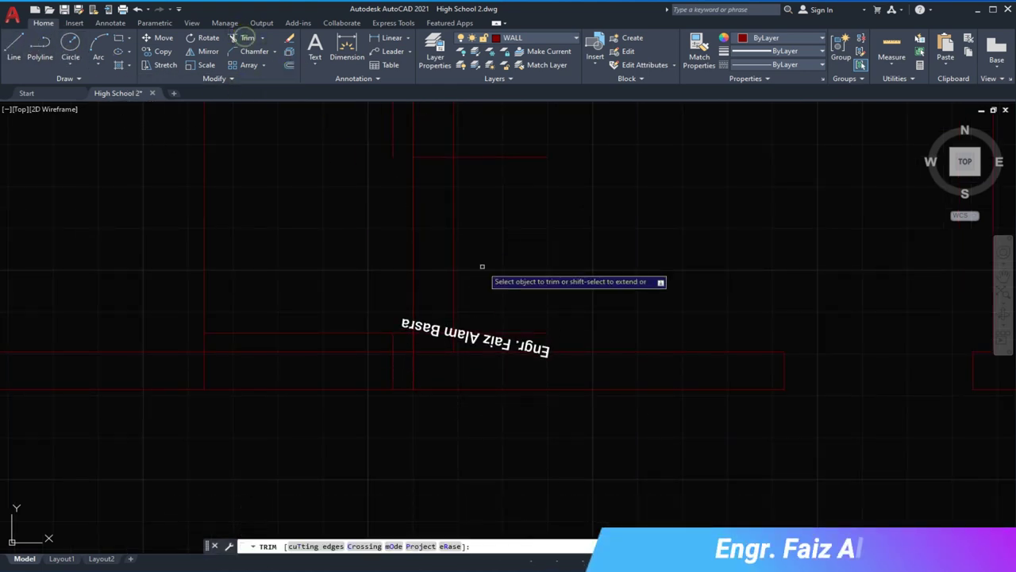
{"action": "left_click_drag", "start_coordinate": [523, 340], "coordinate": [491, 156]}
{"action": "left_click", "coordinate": [492, 157]}
{"action": "key", "text": "Return"}
- Trim the next wall lines with a fence and delete three leftover lines
{"action": "scroll", "coordinate": [409, 333], "scroll_direction": "down", "scroll_amount": 1}
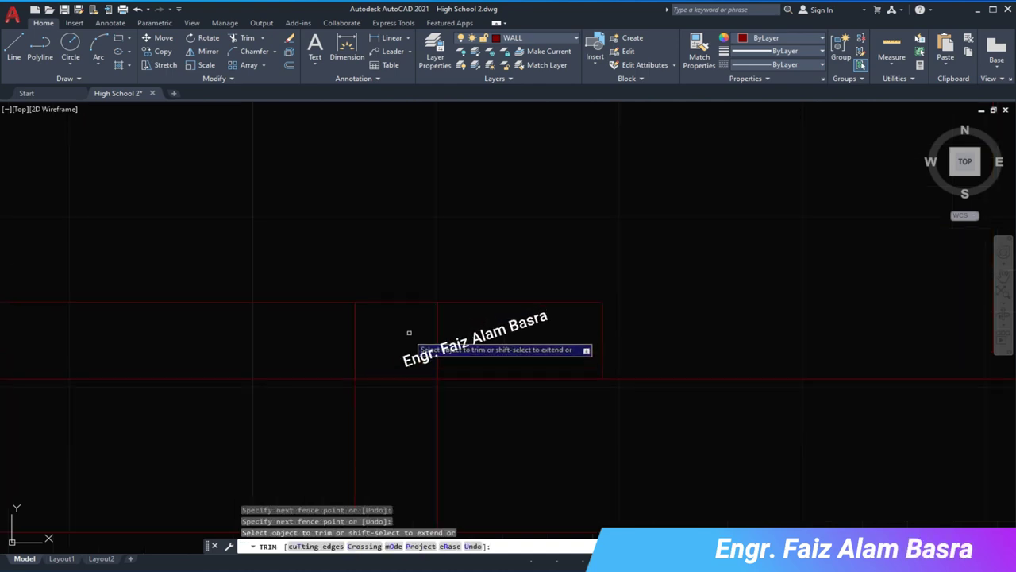
{"action": "scroll", "coordinate": [411, 333], "scroll_direction": "down", "scroll_amount": 1}
{"action": "left_click_drag", "start_coordinate": [411, 333], "coordinate": [439, 354]}
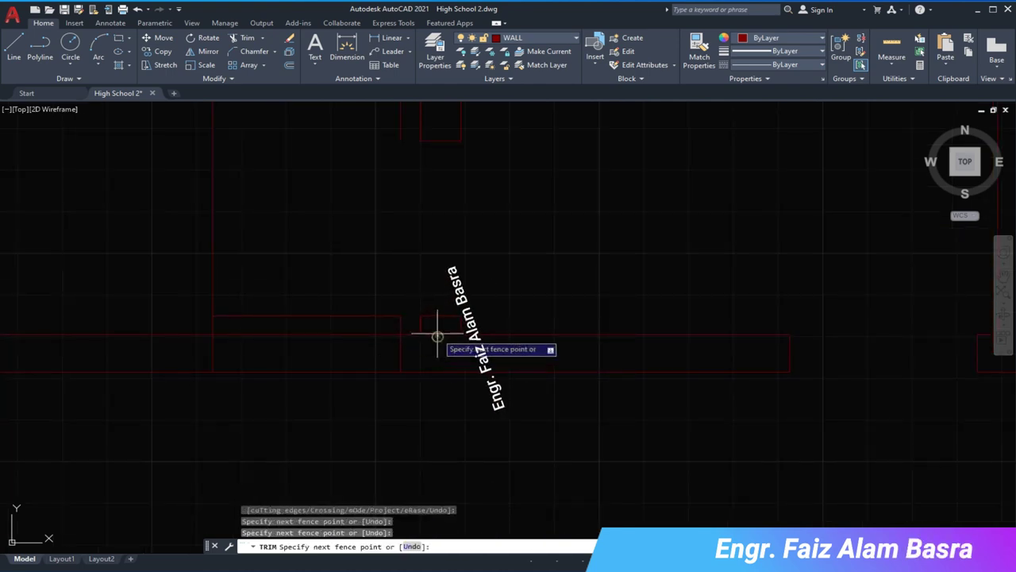
{"action": "key", "text": "Return"}
{"action": "left_click", "coordinate": [408, 324]}
{"action": "left_click", "coordinate": [236, 249]}
{"action": "key", "text": "Delete"}
- Draw a short vertical line on the wall and offset a copy to mark the door width
{"action": "scroll", "coordinate": [402, 252], "scroll_direction": "down", "scroll_amount": 1}
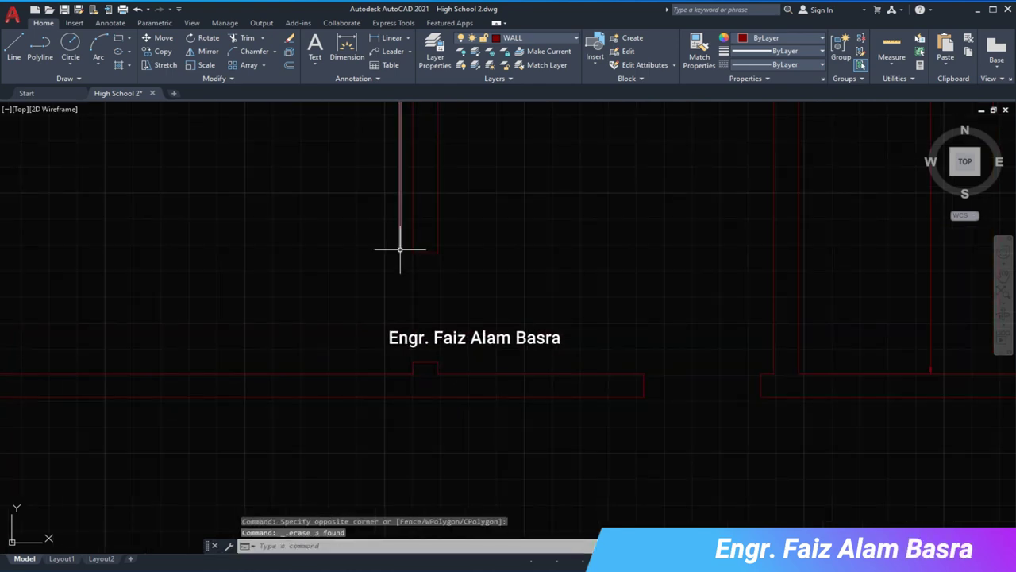
{"action": "mouse_move", "coordinate": [417, 349]}
{"action": "middle_mouse_down"}
{"action": "mouse_move", "coordinate": [439, 227]}
{"action": "mouse_move", "coordinate": [470, 312]}
{"action": "mouse_move", "coordinate": [466, 390]}
{"action": "middle_mouse_up"}
{"action": "scroll", "coordinate": [474, 397], "scroll_direction": "down", "scroll_amount": 2}
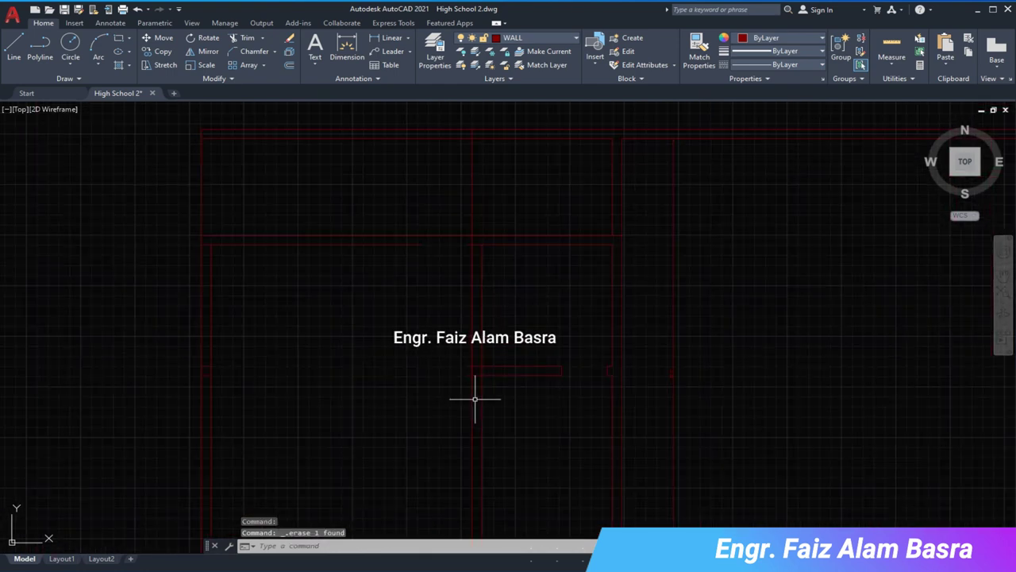
{"action": "left_click", "coordinate": [19, 44]}
{"action": "left_click", "coordinate": [476, 258]}
{"action": "left_click", "coordinate": [477, 248]}
{"action": "key", "text": "Return"}
{"action": "left_click", "coordinate": [286, 72]}
{"action": "key", "text": "Return"}
{"action": "left_click", "coordinate": [477, 249]}
{"action": "left_click", "coordinate": [408, 252]}
- Trim the vertical line above the horizontal wall at the new opening
{"action": "scroll", "coordinate": [467, 317], "scroll_direction": "down", "scroll_amount": 2}
{"action": "scroll", "coordinate": [302, 288], "scroll_direction": "down", "scroll_amount": 2}
{"action": "scroll", "coordinate": [407, 190], "scroll_direction": "down", "scroll_amount": 2}
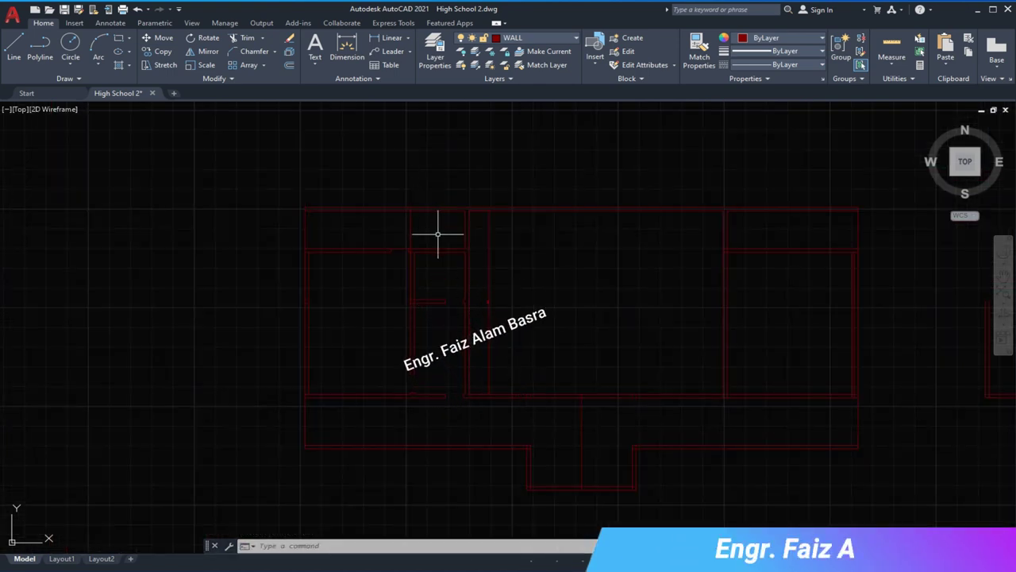
{"action": "scroll", "coordinate": [439, 236], "scroll_direction": "up", "scroll_amount": 3}
{"action": "scroll", "coordinate": [420, 243], "scroll_direction": "up", "scroll_amount": 2}
{"action": "left_click", "coordinate": [248, 38]}
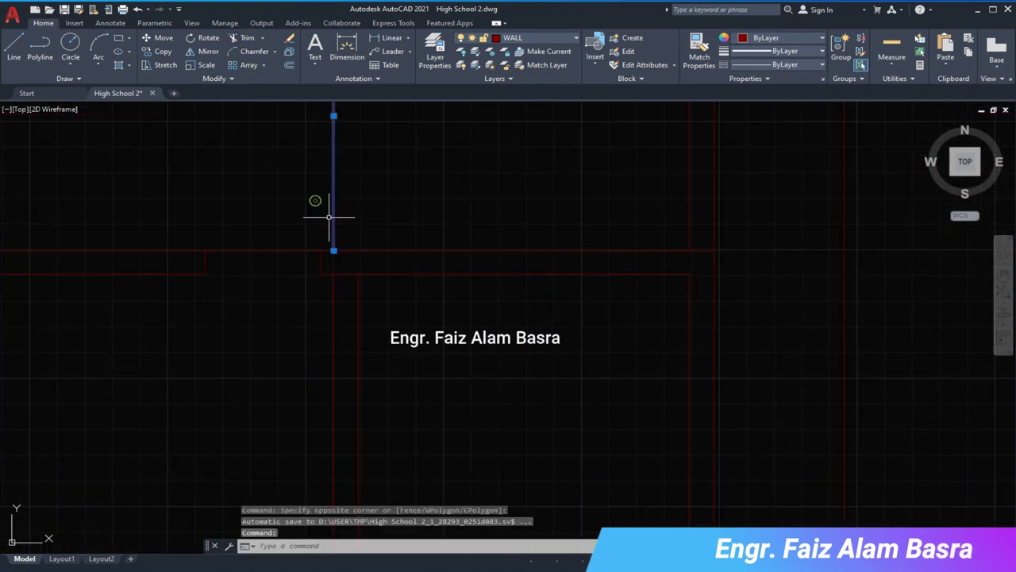
{"action": "left_click", "coordinate": [333, 199]}
{"action": "scroll", "coordinate": [414, 280], "scroll_direction": "down", "scroll_amount": 2}
{"action": "scroll", "coordinate": [414, 280], "scroll_direction": "up", "scroll_amount": 2}
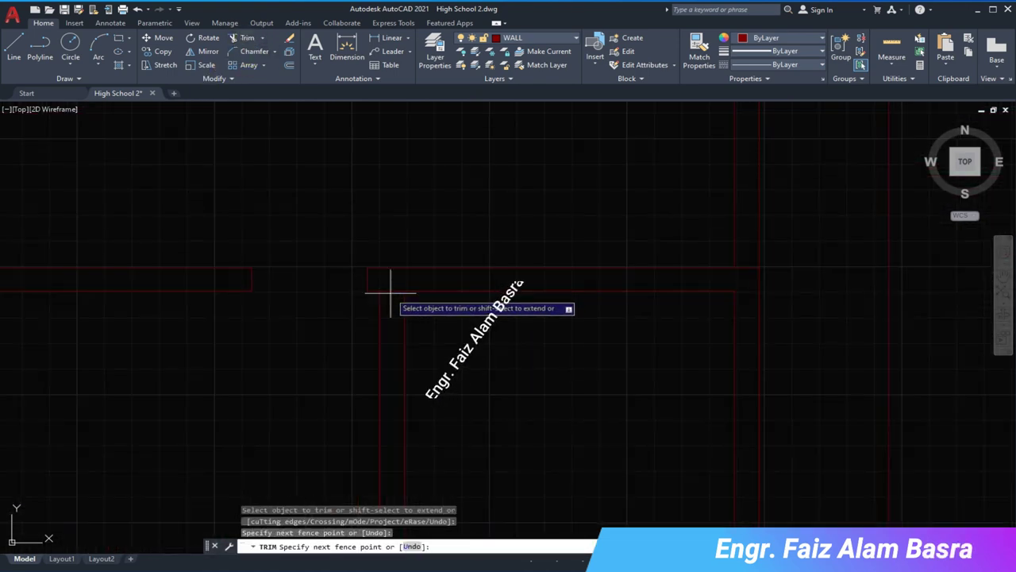
{"action": "scroll", "coordinate": [392, 291], "scroll_direction": "up", "scroll_amount": 2}
{"action": "scroll", "coordinate": [389, 320], "scroll_direction": "up", "scroll_amount": 2}
{"action": "scroll", "coordinate": [411, 280], "scroll_direction": "down", "scroll_amount": 2}
{"action": "scroll", "coordinate": [596, 331], "scroll_direction": "down", "scroll_amount": 1}
{"action": "scroll", "coordinate": [413, 382], "scroll_direction": "down", "scroll_amount": 1}
{"action": "scroll", "coordinate": [397, 361], "scroll_direction": "down", "scroll_amount": 1}
{"action": "scroll", "coordinate": [365, 361], "scroll_direction": "down", "scroll_amount": 1}
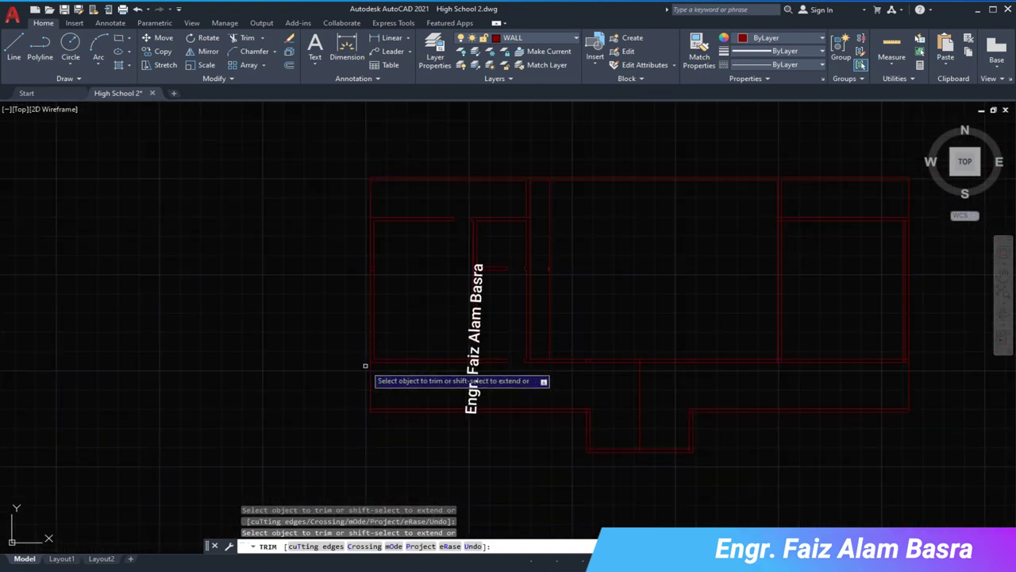
{"action": "scroll", "coordinate": [438, 306], "scroll_direction": "down", "scroll_amount": 2}
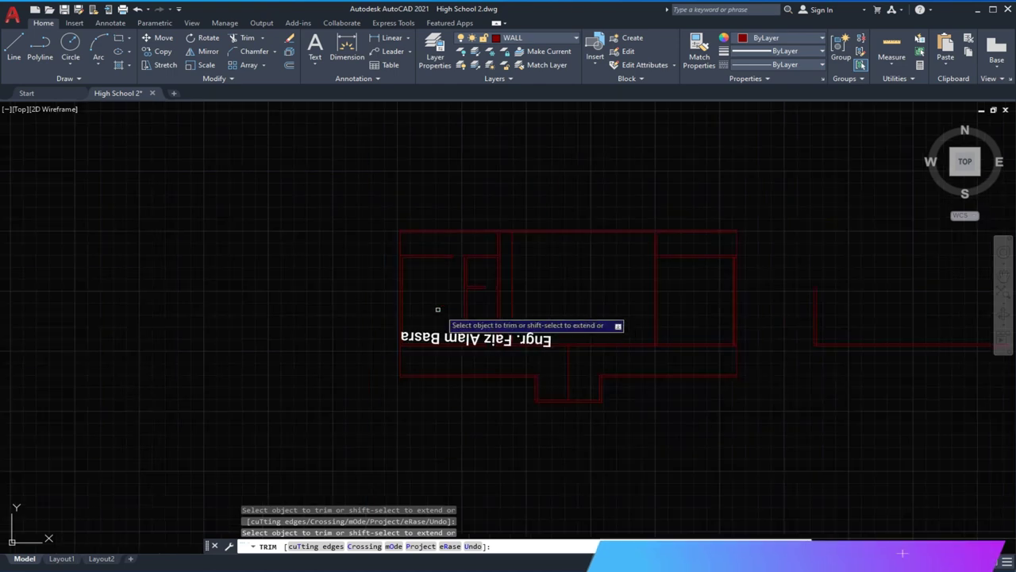
{"action": "scroll", "coordinate": [665, 373], "scroll_direction": "up", "scroll_amount": 2}
{"action": "scroll", "coordinate": [591, 194], "scroll_direction": "up", "scroll_amount": 5}
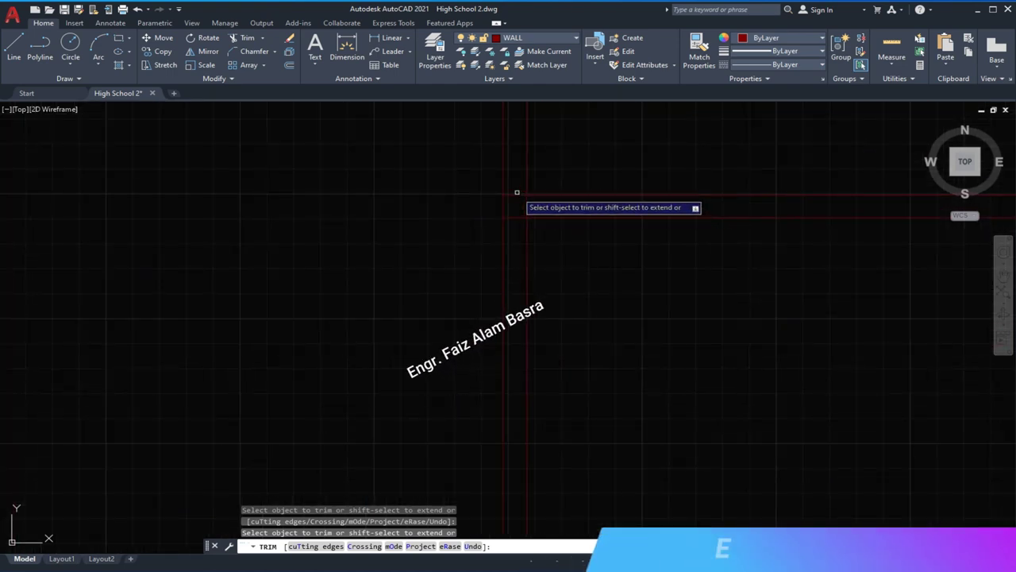
{"action": "middle_click_drag", "start_coordinate": [517, 224], "coordinate": [508, 454]}
{"action": "scroll", "coordinate": [523, 425], "scroll_direction": "down", "scroll_amount": 3}
{"action": "scroll", "coordinate": [511, 386], "scroll_direction": "up", "scroll_amount": 2}
{"action": "scroll", "coordinate": [664, 375], "scroll_direction": "up", "scroll_amount": 2}
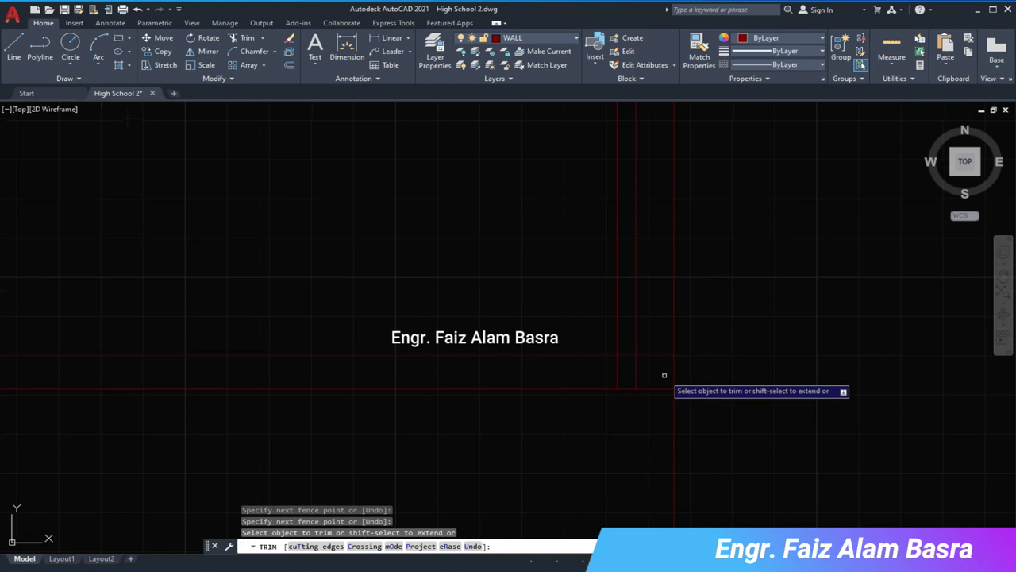
{"action": "scroll", "coordinate": [643, 374], "scroll_direction": "down", "scroll_amount": 2}
{"action": "left_click", "coordinate": [290, 66]}
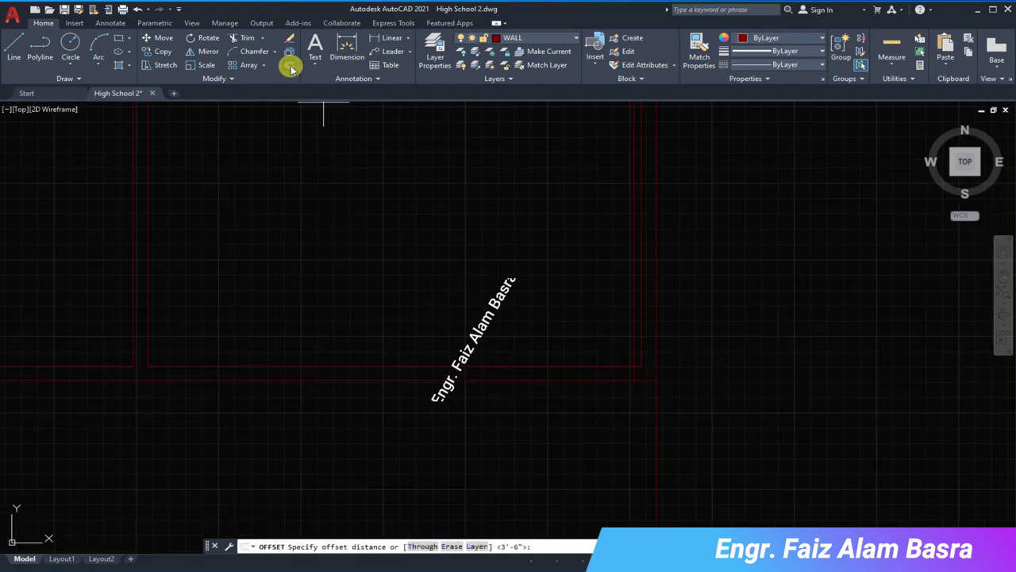
- Offset a wall line 48 units to create a parallel wall copy
{"action": "type", "text": "48"}
{"action": "key", "text": "Return"}
{"action": "left_click", "coordinate": [632, 372]}
{"action": "left_click", "coordinate": [446, 391]}
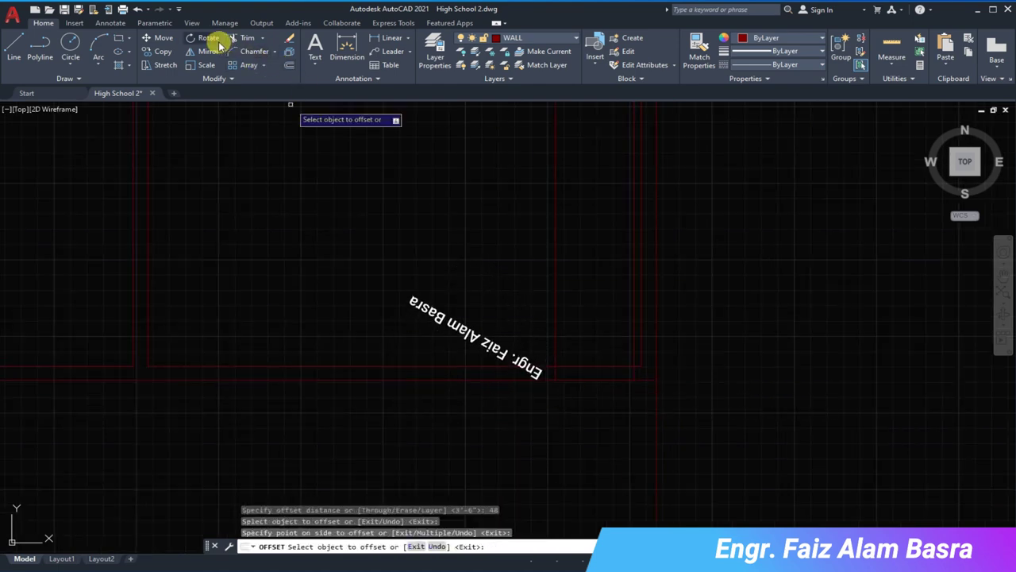
- Trim the crossing wall lines and delete the two stray wall lines
{"action": "left_click", "coordinate": [242, 37]}
{"action": "left_click", "coordinate": [574, 336]}
{"action": "left_click", "coordinate": [635, 347]}
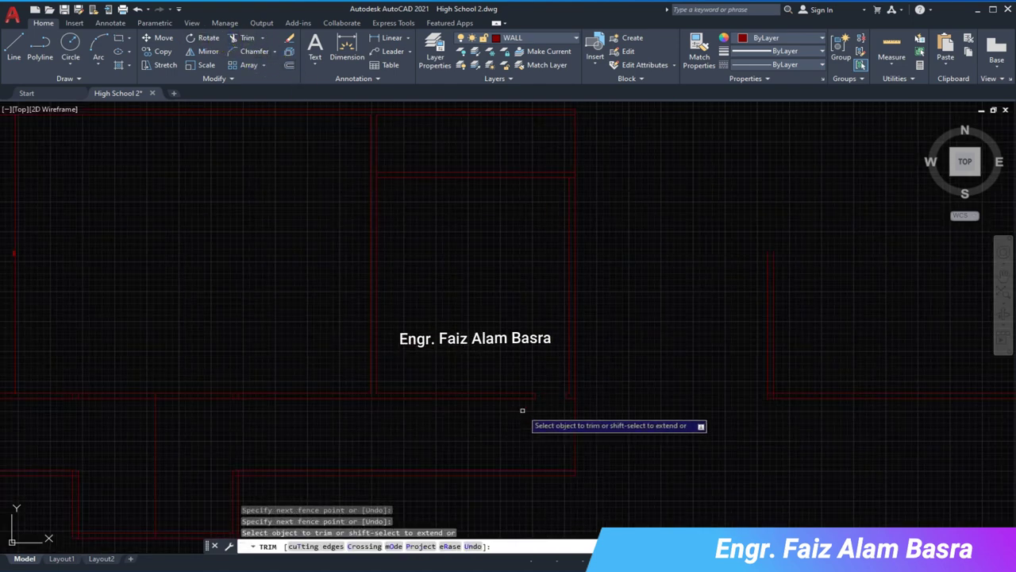
{"action": "key", "text": "Return"}
{"action": "scroll", "coordinate": [494, 341], "scroll_direction": "down", "scroll_amount": 2}
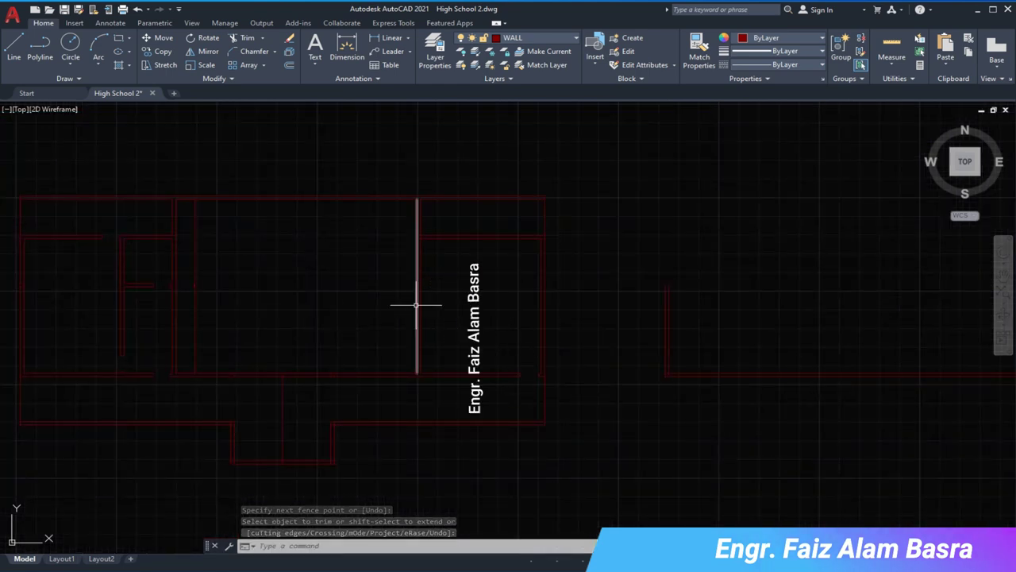
{"action": "scroll", "coordinate": [437, 301], "scroll_direction": "up", "scroll_amount": 2}
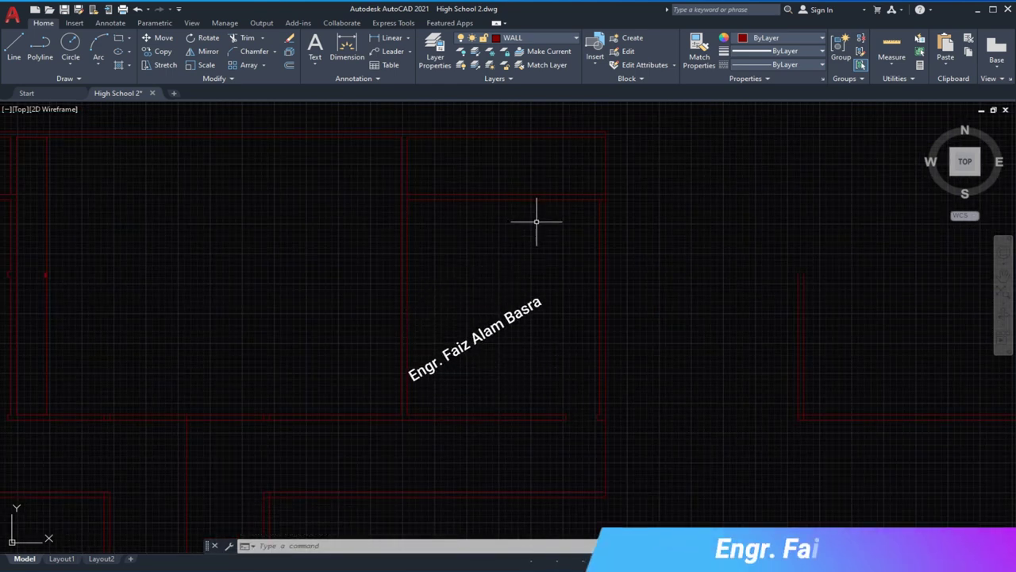
{"action": "key", "text": "Delete"}
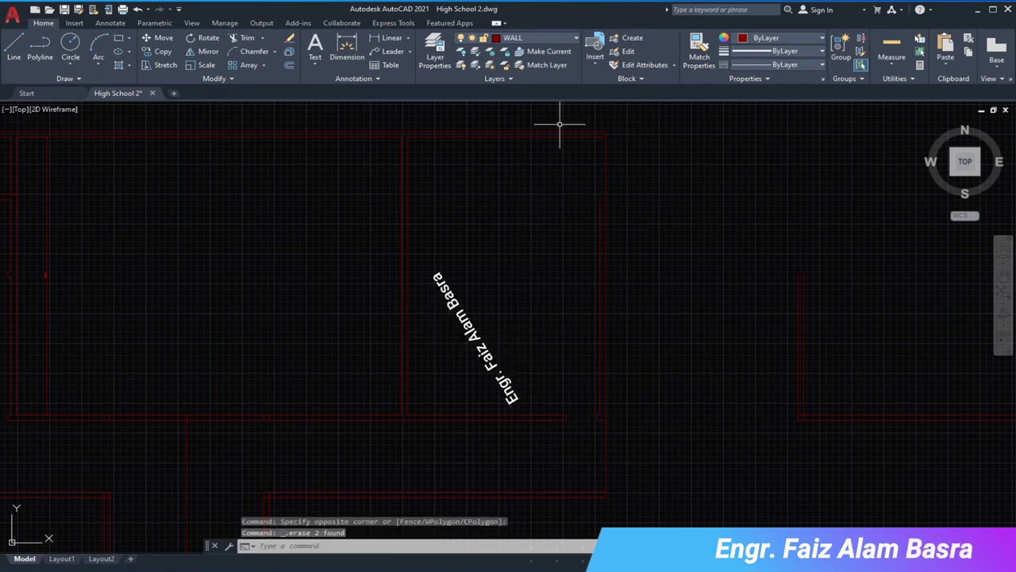
- Fillet two wall lines to close the corner
{"action": "type", "text": "f"}
{"action": "key", "text": "Return"}
{"action": "left_click", "coordinate": [594, 219]}
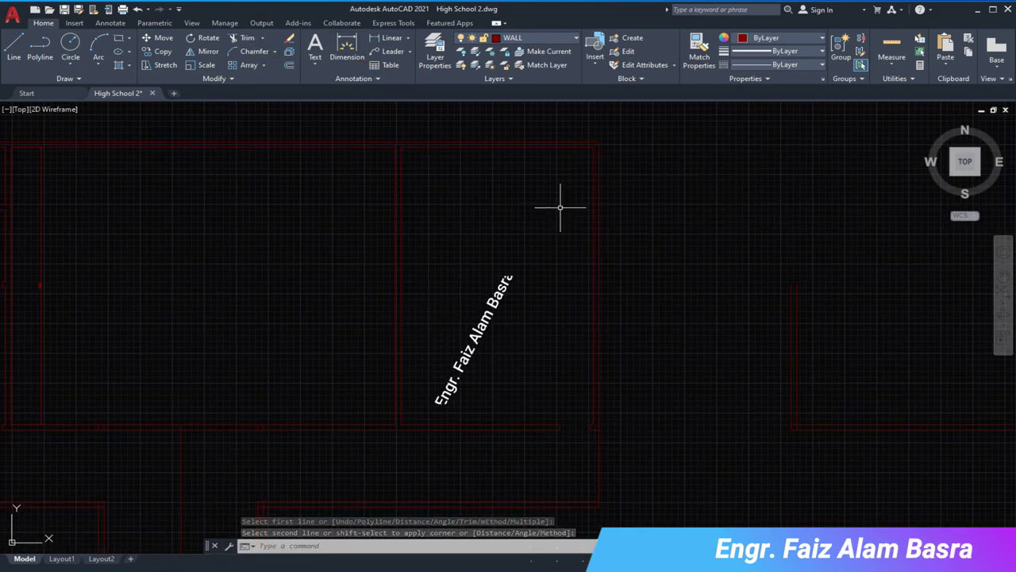
{"action": "left_click", "coordinate": [597, 191]}
{"action": "scroll", "coordinate": [606, 182], "scroll_direction": "up", "scroll_amount": 2}
- Offset the top wall line 4.5 units downward
{"action": "left_click", "coordinate": [289, 65]}
{"action": "type", "text": "4.5"}
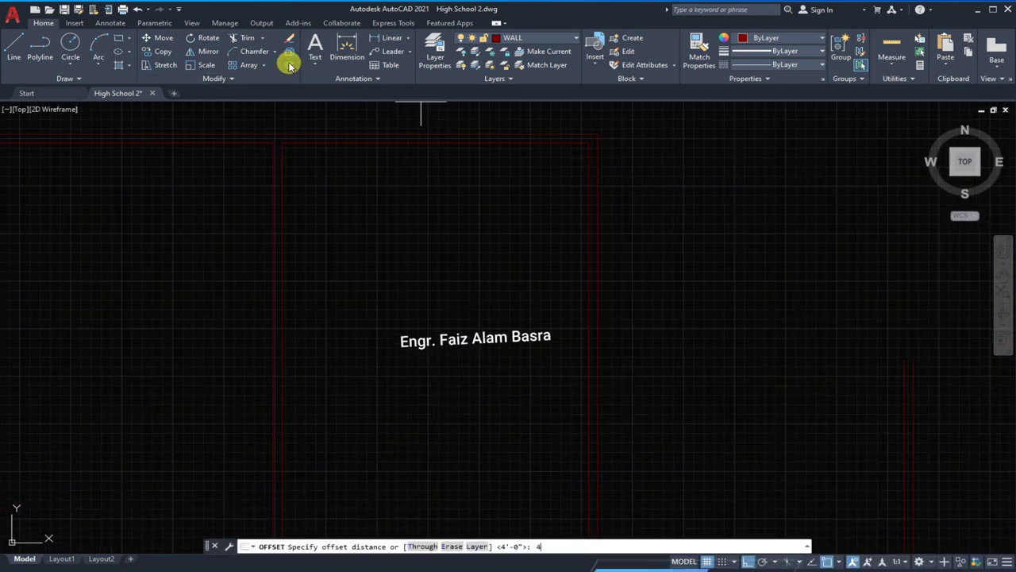
{"action": "key", "text": "Return"}
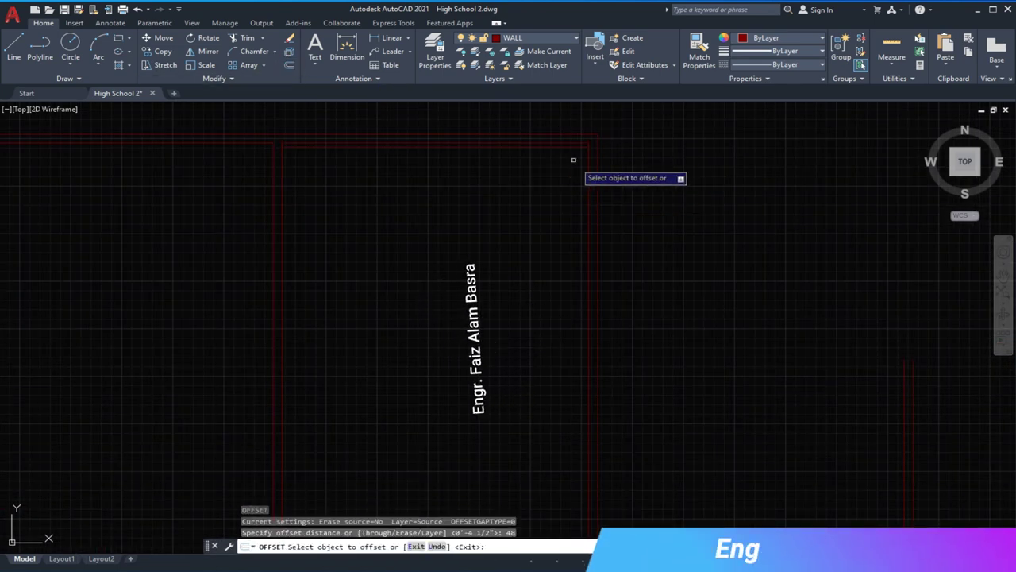
{"action": "left_click", "coordinate": [567, 148]}
{"action": "left_click", "coordinate": [574, 189]}
- Extend a wall line to its boundary, trim the lower wall's excess, and erase a stray line
{"action": "left_click", "coordinate": [260, 78]}
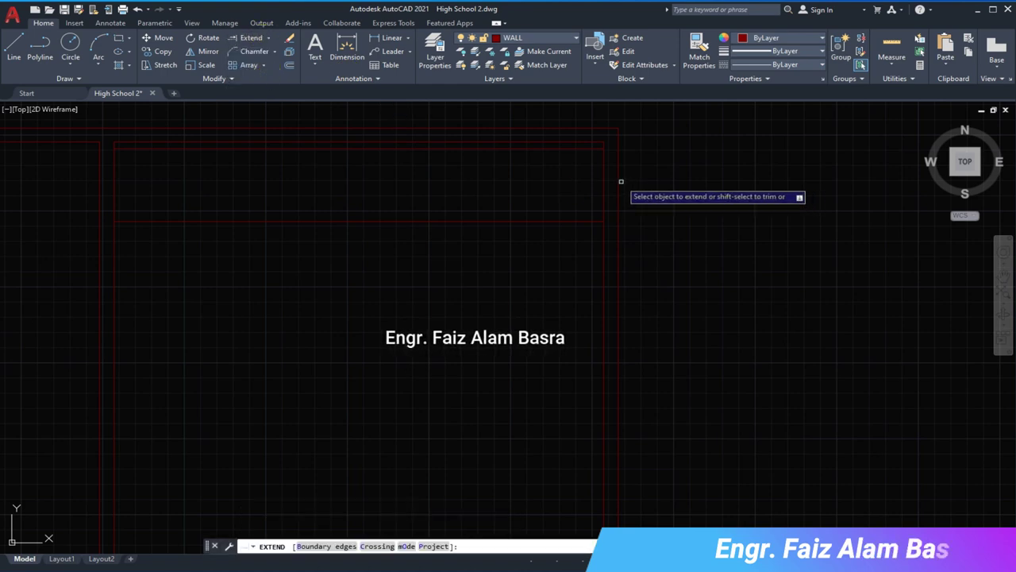
{"action": "left_click", "coordinate": [594, 149]}
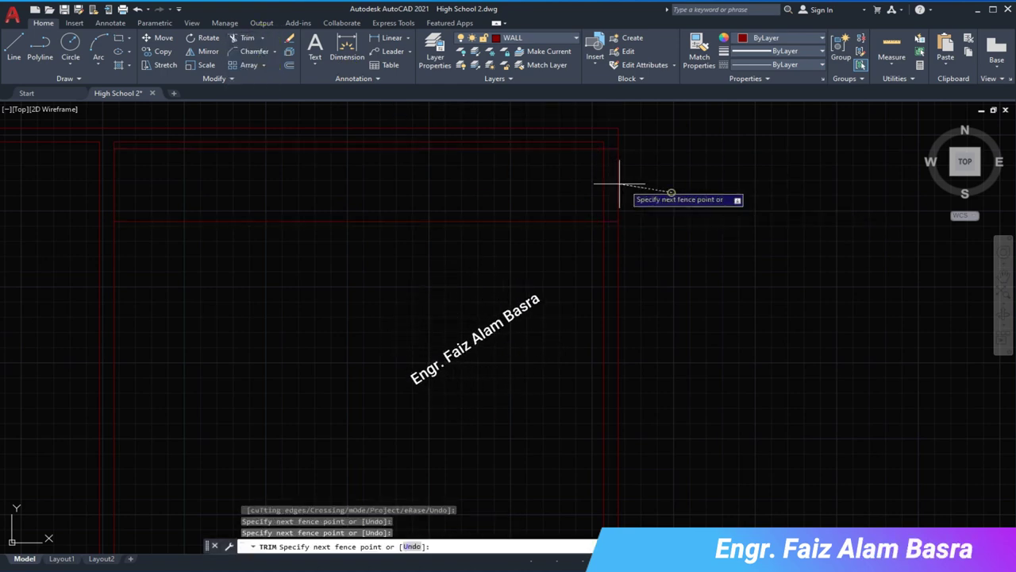
{"action": "right_click", "coordinate": [540, 231]}
{"action": "left_click", "coordinate": [541, 231]}
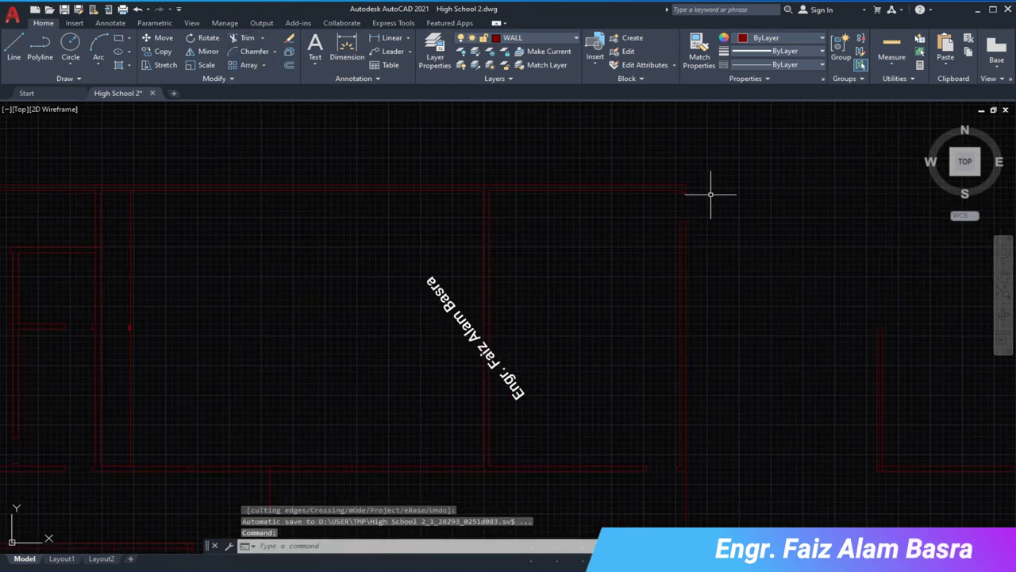
{"action": "scroll", "coordinate": [662, 386], "scroll_direction": "down", "scroll_amount": 3}
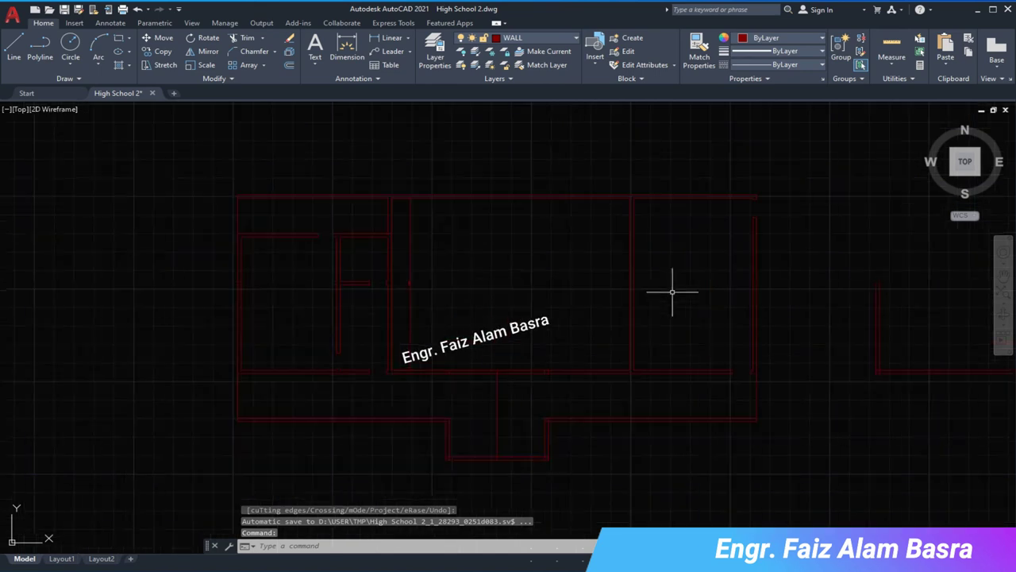
{"action": "left_click", "coordinate": [409, 293]}
{"action": "key", "text": "Delete"}
{"action": "scroll", "coordinate": [358, 310], "scroll_direction": "up", "scroll_amount": 2}
{"action": "scroll", "coordinate": [403, 130], "scroll_direction": "up", "scroll_amount": 2}
{"action": "scroll", "coordinate": [428, 175], "scroll_direction": "down", "scroll_amount": 2}
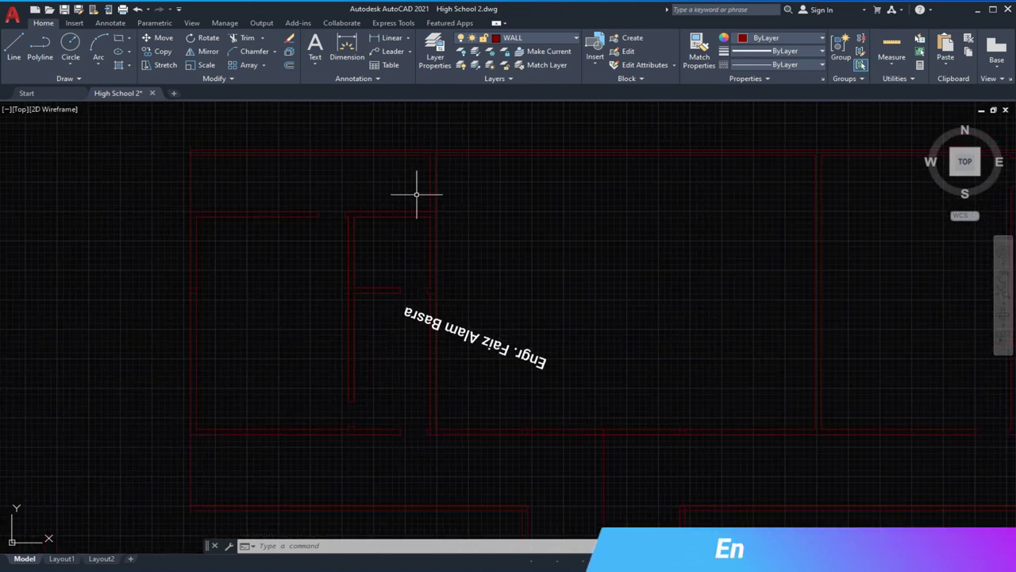
{"action": "scroll", "coordinate": [340, 352], "scroll_direction": "down", "scroll_amount": 2}
{"action": "scroll", "coordinate": [201, 111], "scroll_direction": "up", "scroll_amount": 3}
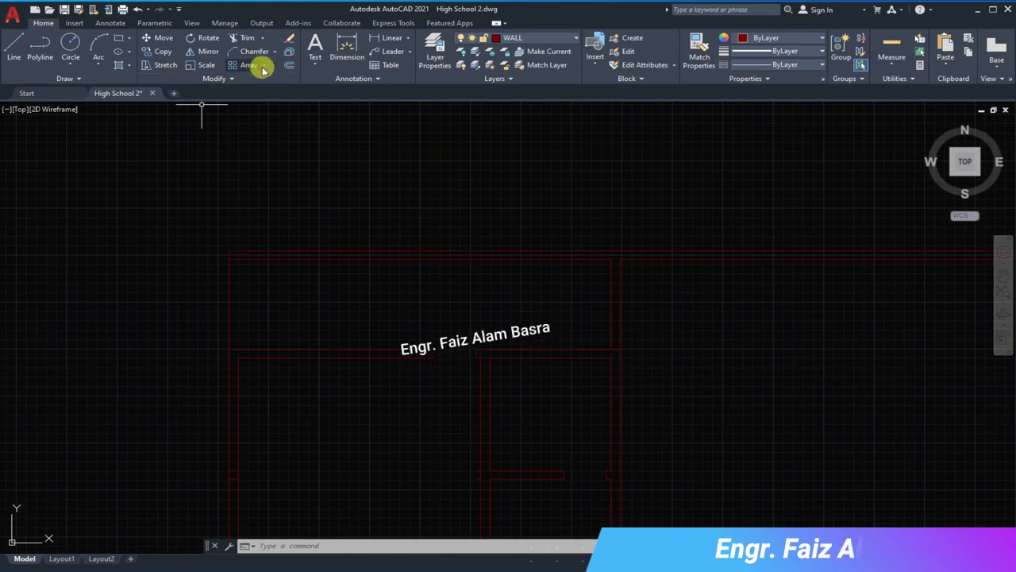
- Offset a wall line 18 units into the room
{"action": "left_click", "coordinate": [290, 68]}
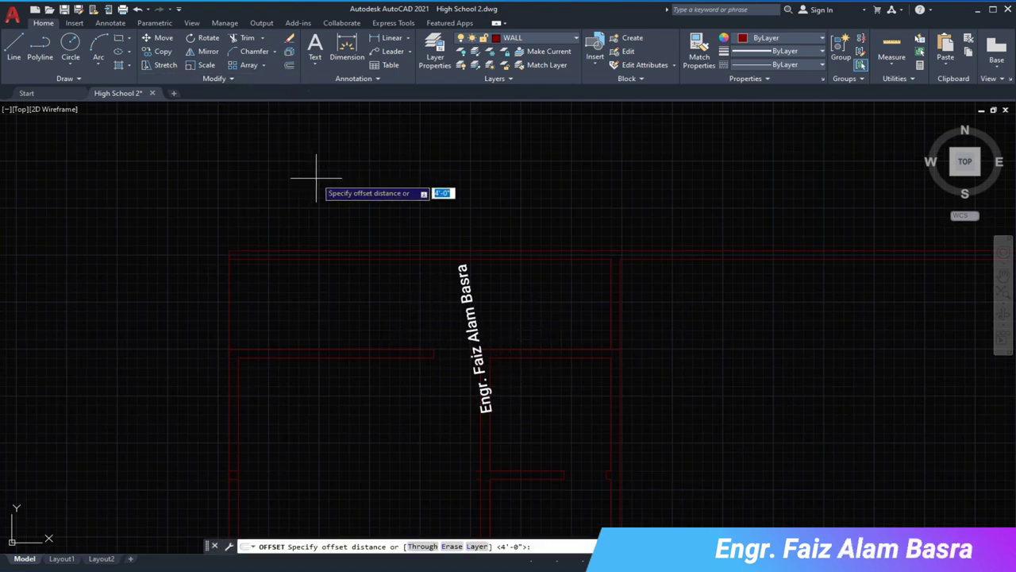
{"action": "type", "text": "18"}
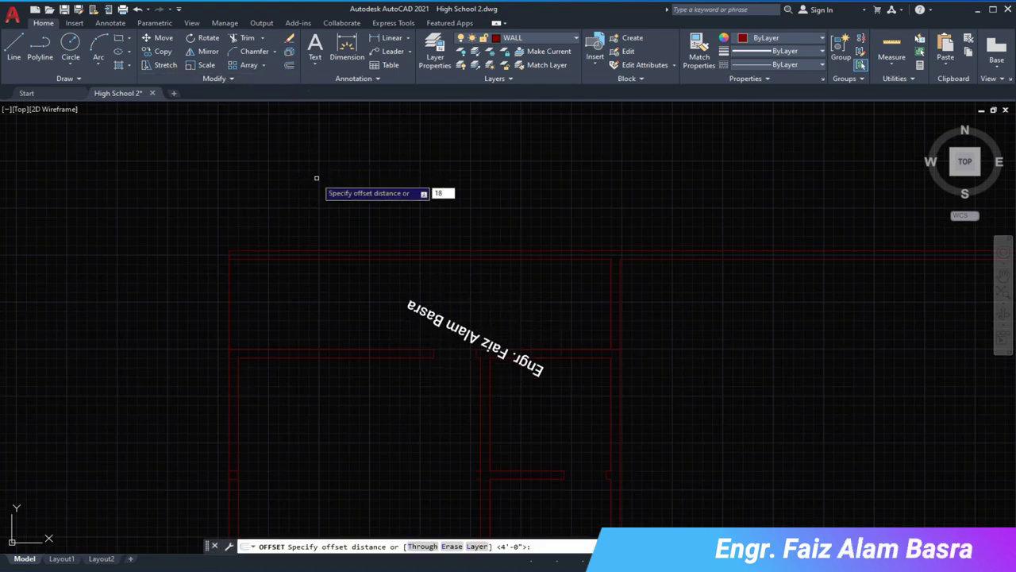
{"action": "key", "text": "Return"}
{"action": "left_click", "coordinate": [223, 291]}
{"action": "left_click", "coordinate": [313, 193]}
{"action": "scroll", "coordinate": [291, 214], "scroll_direction": "down", "scroll_amount": 2}
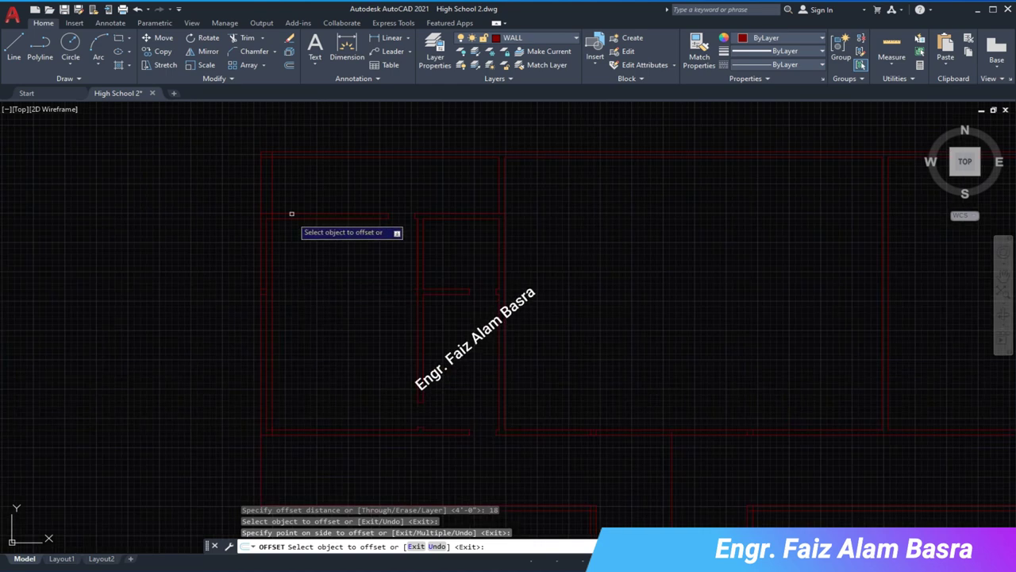
{"action": "middle_click_drag", "start_coordinate": [325, 220], "coordinate": [277, 366]}
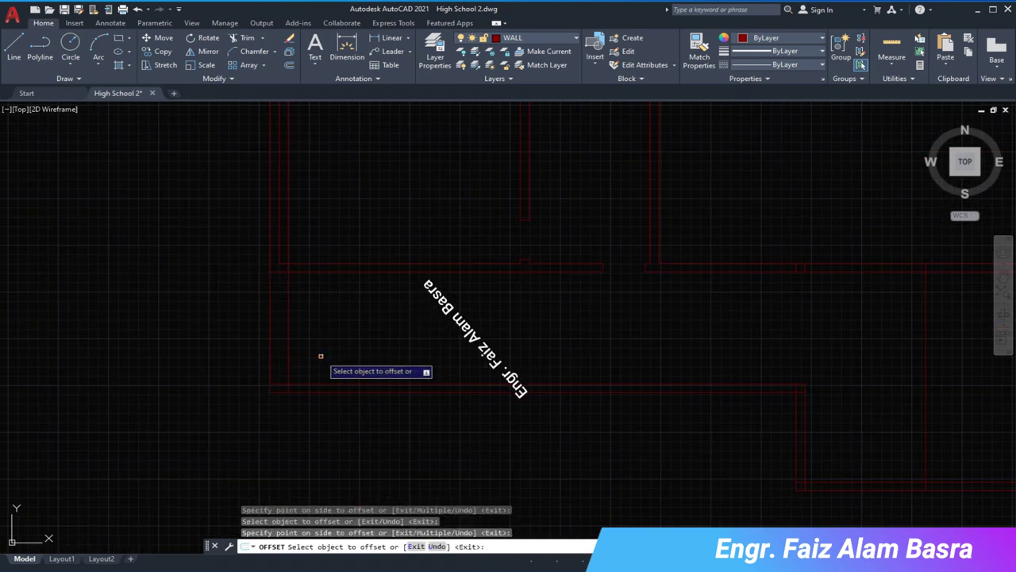
- Trim the excess walls and delete the leftover wall line
{"action": "left_click", "coordinate": [247, 37]}
{"action": "scroll", "coordinate": [298, 177], "scroll_direction": "up", "scroll_amount": 2}
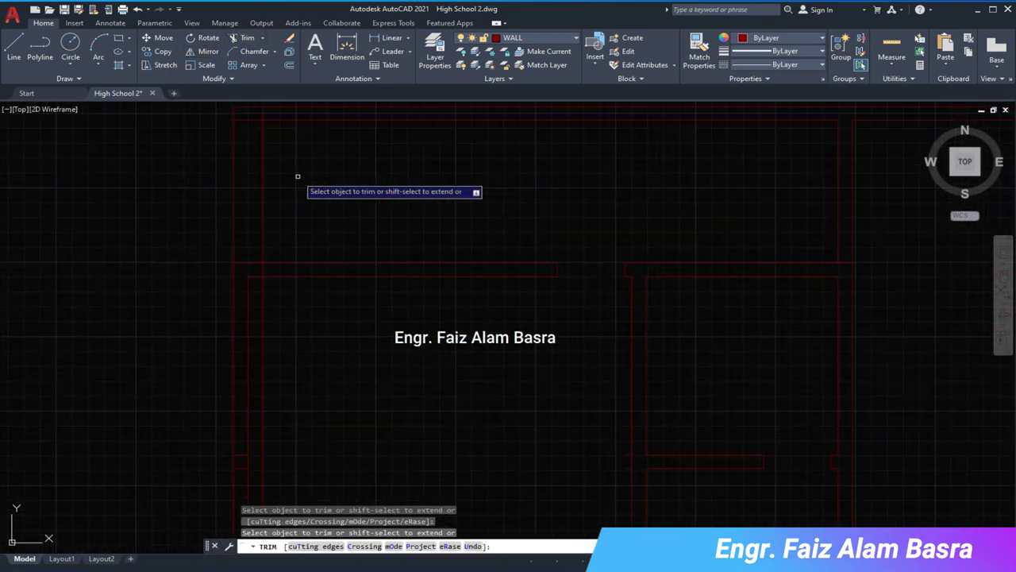
{"action": "key", "text": "Escape"}
{"action": "left_click", "coordinate": [267, 287]}
{"action": "key", "text": "Delete"}
{"action": "scroll", "coordinate": [262, 198], "scroll_direction": "down", "scroll_amount": 2}
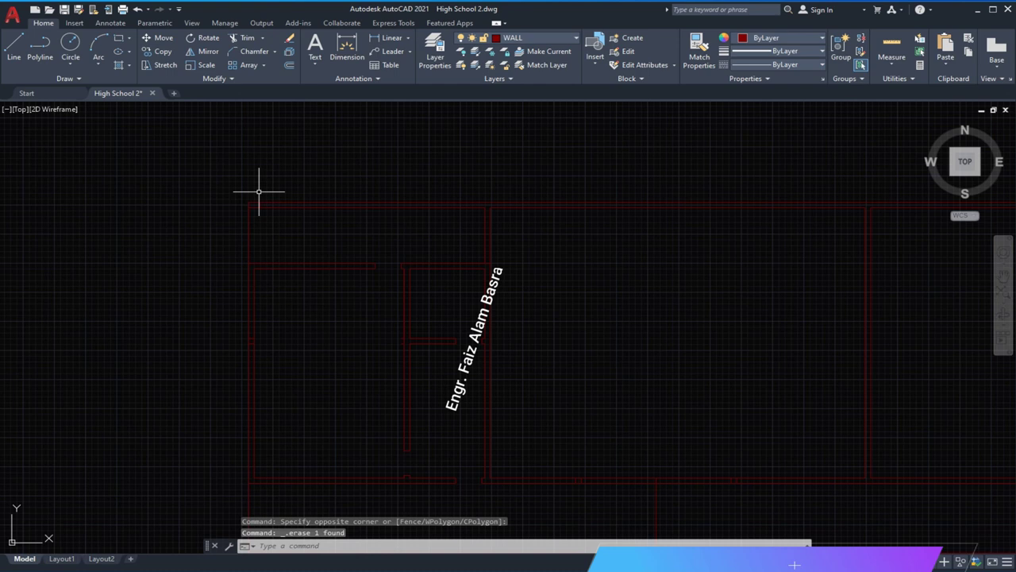
{"action": "scroll", "coordinate": [361, 238], "scroll_direction": "down", "scroll_amount": 2}
{"action": "scroll", "coordinate": [403, 424], "scroll_direction": "up", "scroll_amount": 2}
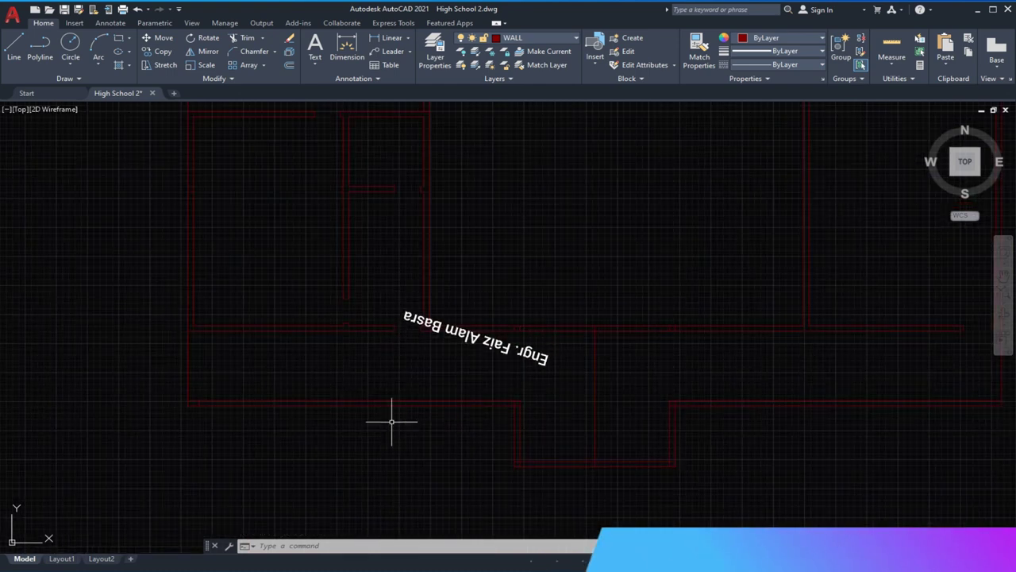
{"action": "left_click", "coordinate": [22, 46]}
{"action": "scroll", "coordinate": [289, 231], "scroll_direction": "up", "scroll_amount": 2}
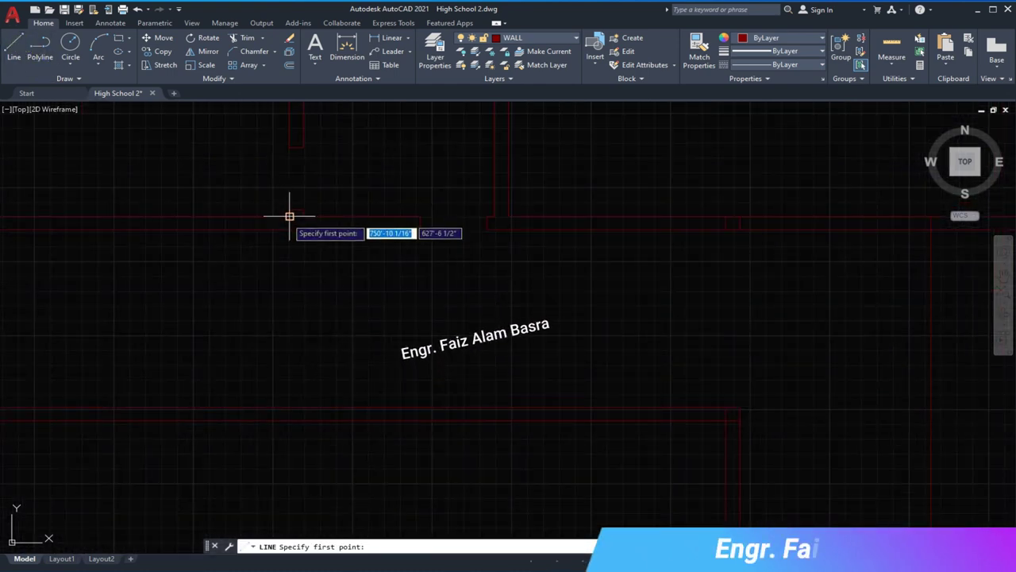
- Trim the excess wall lines across the opening using TR
{"action": "left_click", "coordinate": [290, 462]}
{"action": "left_click", "coordinate": [291, 66]}
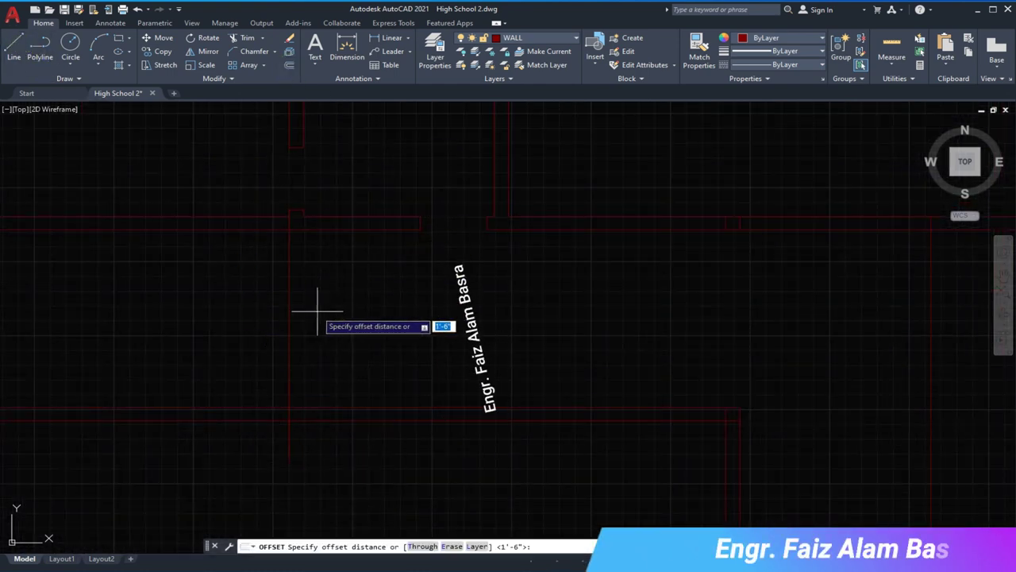
{"action": "key", "text": "Return"}
{"action": "right_click", "coordinate": [352, 356]}
{"action": "key", "text": "Escape"}
{"action": "type", "text": "tr"}
{"action": "key", "text": "Return"}
{"action": "left_click_drag", "start_coordinate": [260, 332], "coordinate": [371, 359]}
{"action": "key", "text": "Return"}
{"action": "right_click", "coordinate": [341, 386]}
{"action": "key", "text": "Escape"}
- Offset the vertical wall line 1'-6" to form the double wall
{"action": "scroll", "coordinate": [431, 306], "scroll_direction": "down", "scroll_amount": 2}
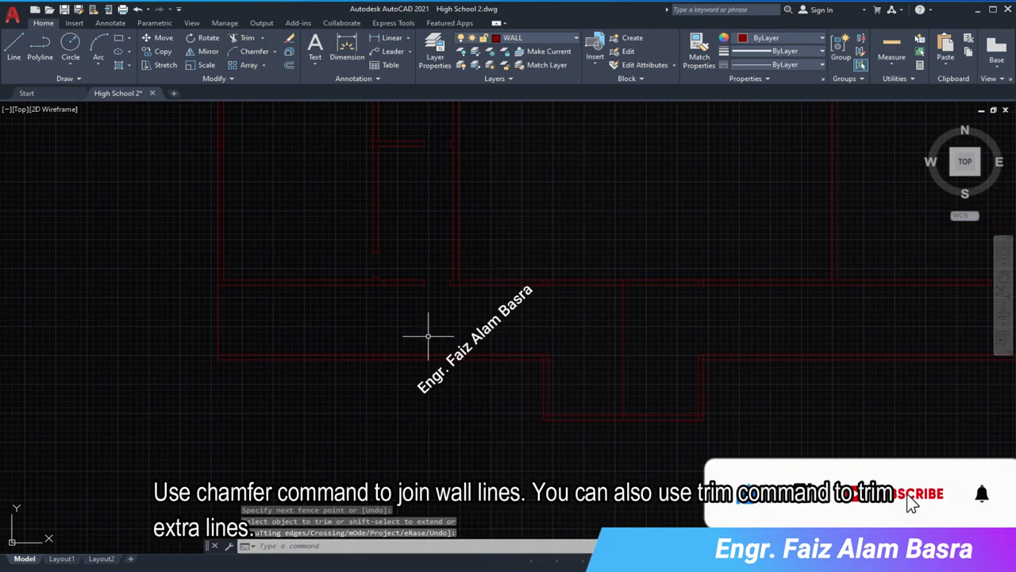
{"action": "scroll", "coordinate": [344, 352], "scroll_direction": "up", "scroll_amount": 2}
{"action": "left_click", "coordinate": [15, 48]}
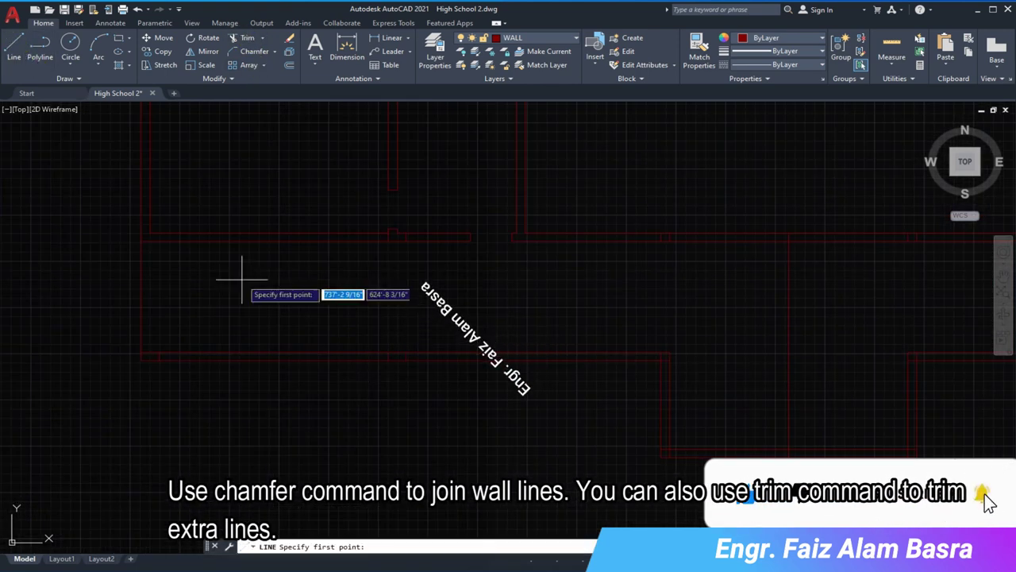
{"action": "scroll", "coordinate": [655, 387], "scroll_direction": "up", "scroll_amount": 2}
{"action": "left_click", "coordinate": [294, 67]}
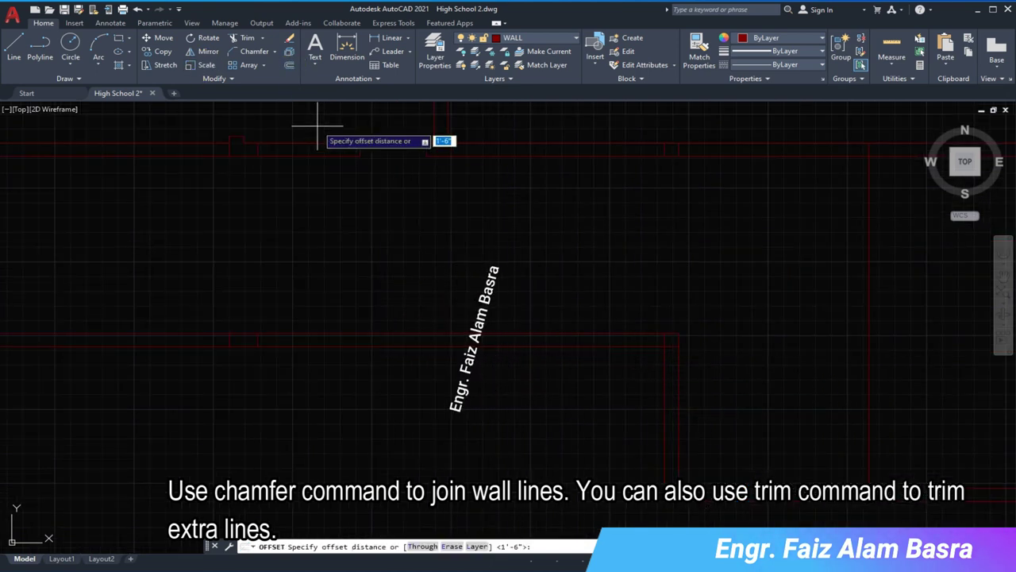
{"action": "key", "text": "Return"}
{"action": "left_click", "coordinate": [729, 311]}
{"action": "left_click", "coordinate": [677, 295]}
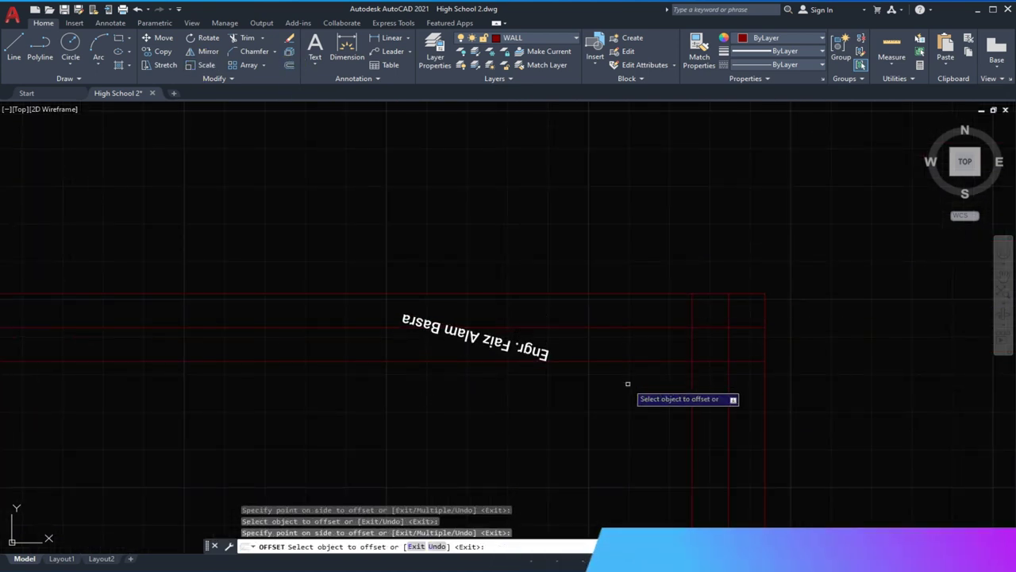
- Clean up the corner walls, undoing one trim and deleting the leftover line
{"action": "left_click", "coordinate": [247, 37]}
{"action": "left_click_drag", "start_coordinate": [676, 363], "coordinate": [701, 380]}
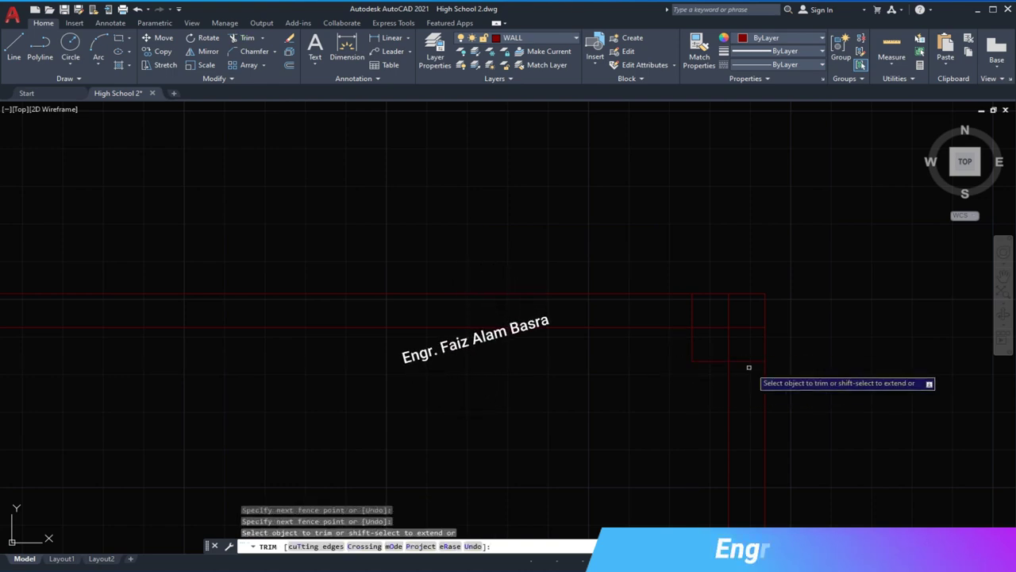
{"action": "left_click", "coordinate": [137, 9]}
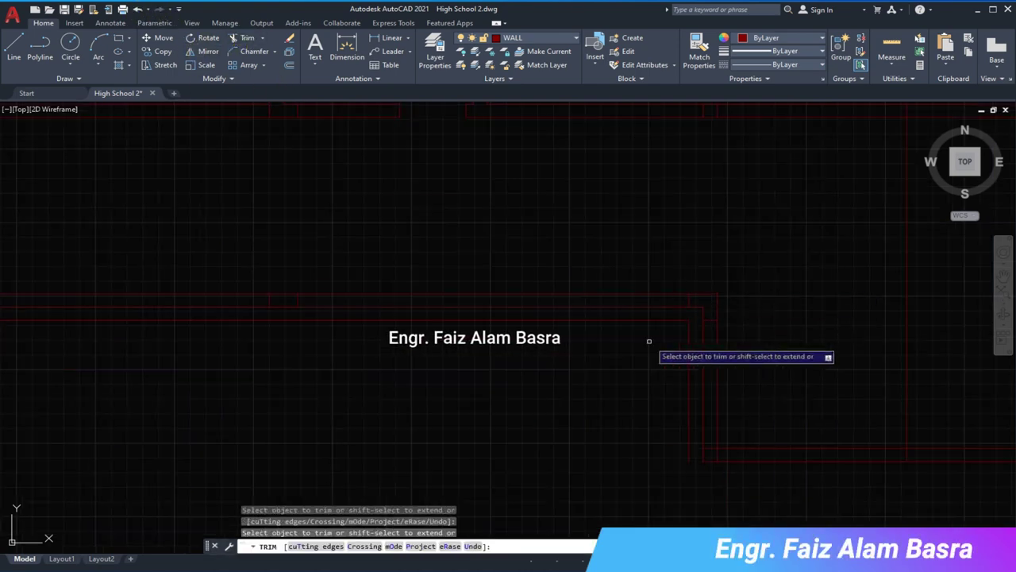
{"action": "key", "text": "Escape"}
{"action": "left_click_drag", "start_coordinate": [675, 322], "coordinate": [684, 334]}
{"action": "key", "text": "Delete"}
{"action": "scroll", "coordinate": [679, 328], "scroll_direction": "down", "scroll_amount": 2}
{"action": "scroll", "coordinate": [643, 351], "scroll_direction": "down", "scroll_amount": 2}
{"action": "scroll", "coordinate": [551, 351], "scroll_direction": "down", "scroll_amount": 2}
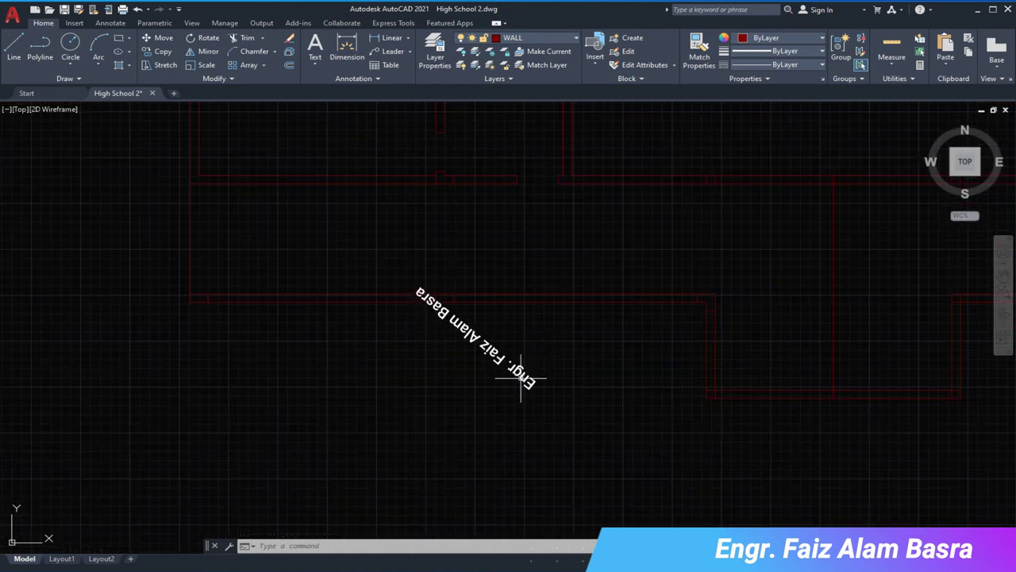
- Add two linear dimensions measuring the room walls, including 20'-7 1/2"
{"action": "left_click", "coordinate": [391, 37]}
{"action": "left_click", "coordinate": [208, 295]}
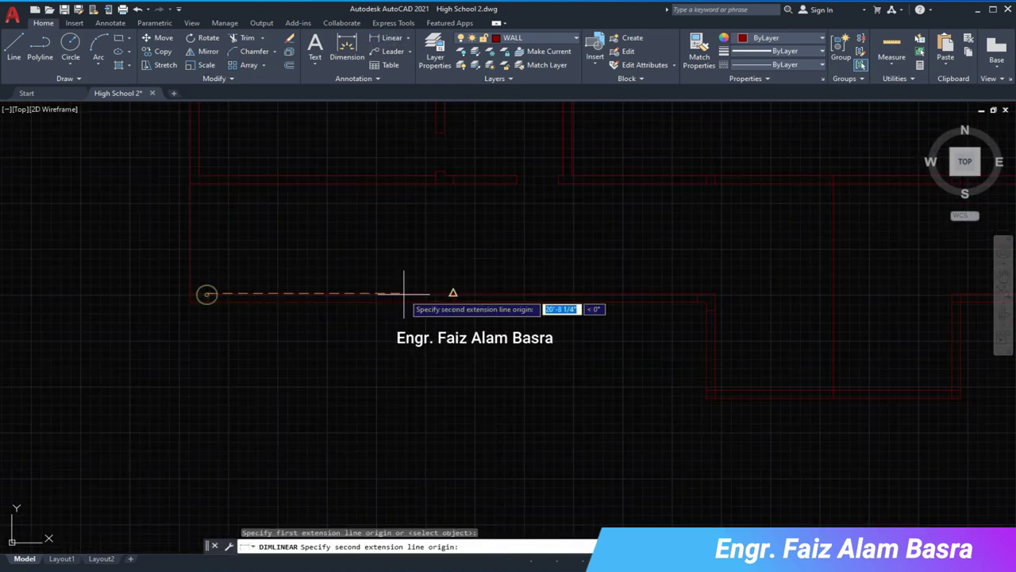
{"action": "left_click", "coordinate": [436, 295]}
{"action": "left_click", "coordinate": [482, 111]}
{"action": "key", "text": "Return"}
{"action": "left_click", "coordinate": [699, 296]}
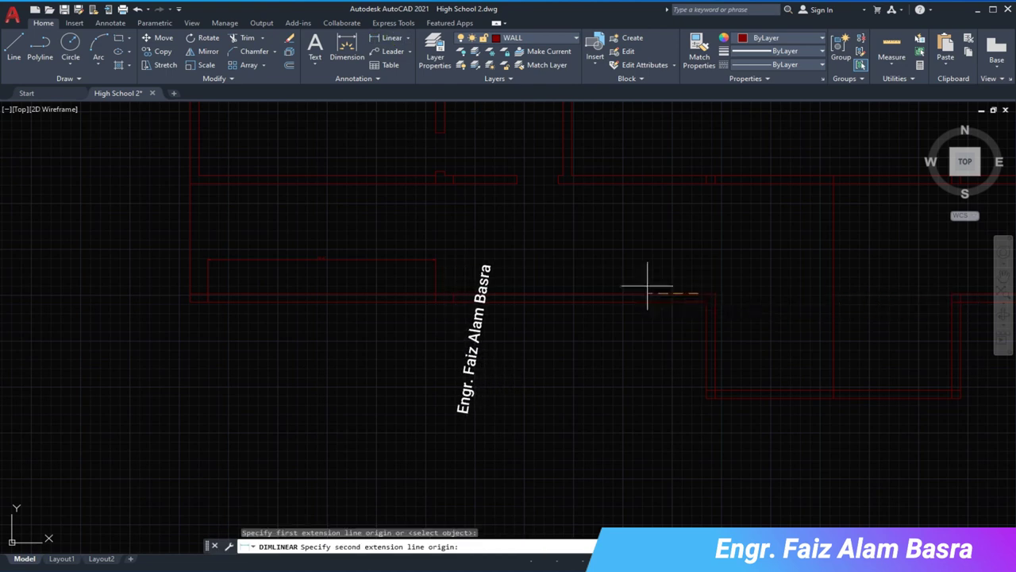
{"action": "left_click", "coordinate": [453, 293]}
{"action": "left_click", "coordinate": [511, 283]}
{"action": "scroll", "coordinate": [522, 283], "scroll_direction": "up", "scroll_amount": 2}
{"action": "scroll", "coordinate": [374, 266], "scroll_direction": "up", "scroll_amount": 2}
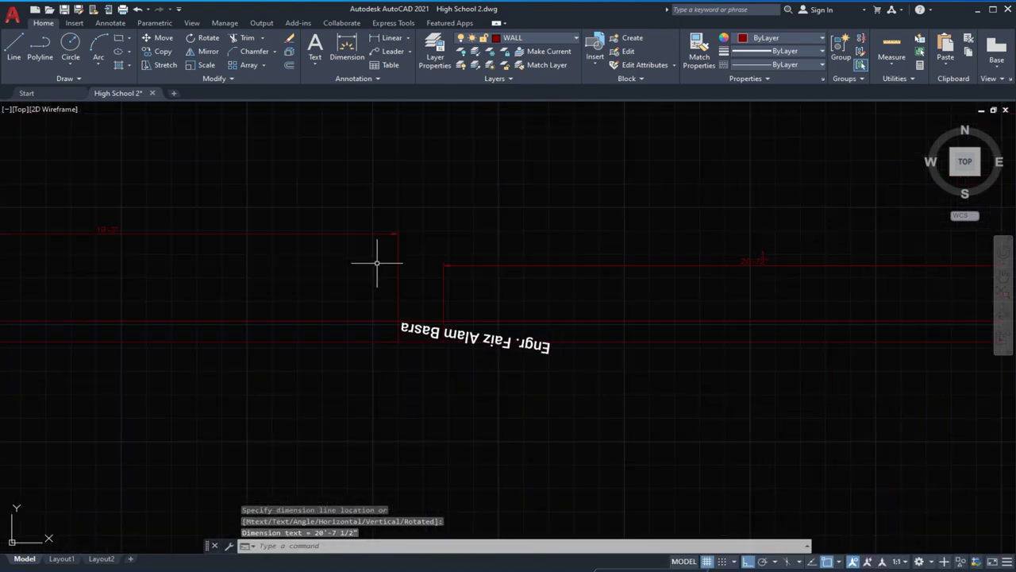
- Stretch the six wall ends 9 units to the right
{"action": "left_click", "coordinate": [165, 65]}
{"action": "left_click", "coordinate": [469, 353]}
{"action": "left_click", "coordinate": [382, 214]}
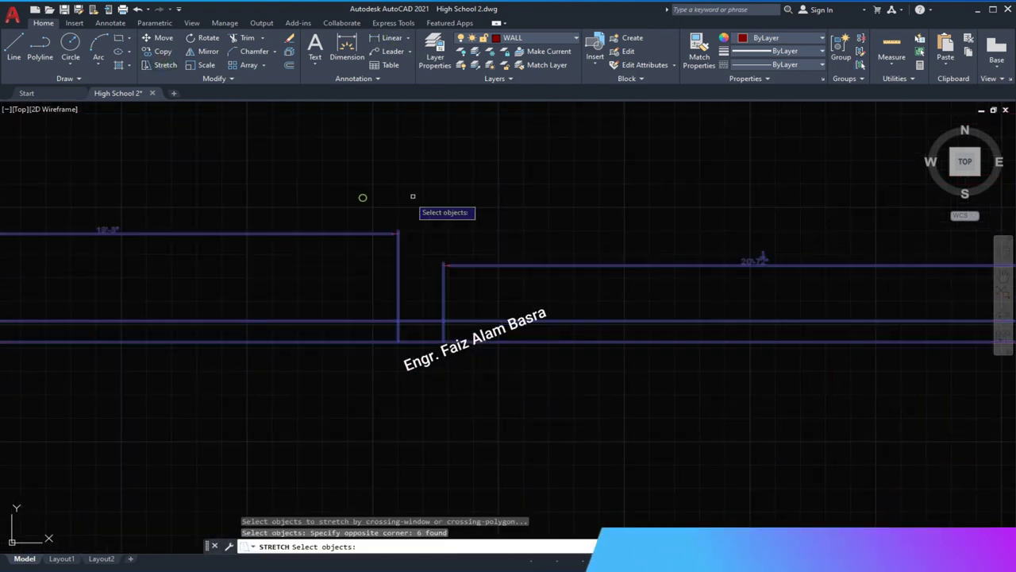
{"action": "key", "text": "Return"}
{"action": "left_click", "coordinate": [437, 194]}
{"action": "type", "text": "9"}
{"action": "key", "text": "Return"}
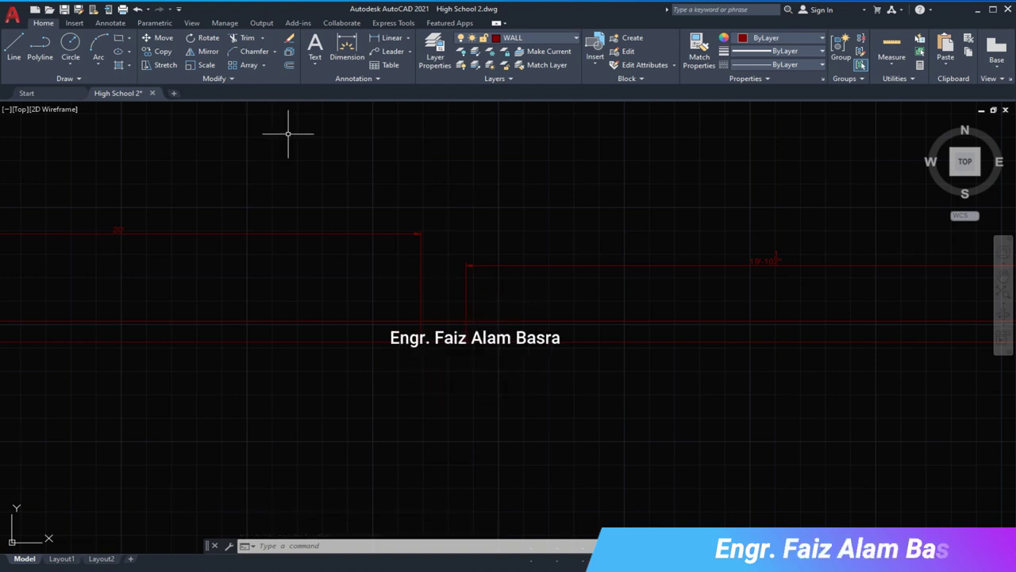
{"action": "scroll", "coordinate": [414, 277], "scroll_direction": "down", "scroll_amount": 2}
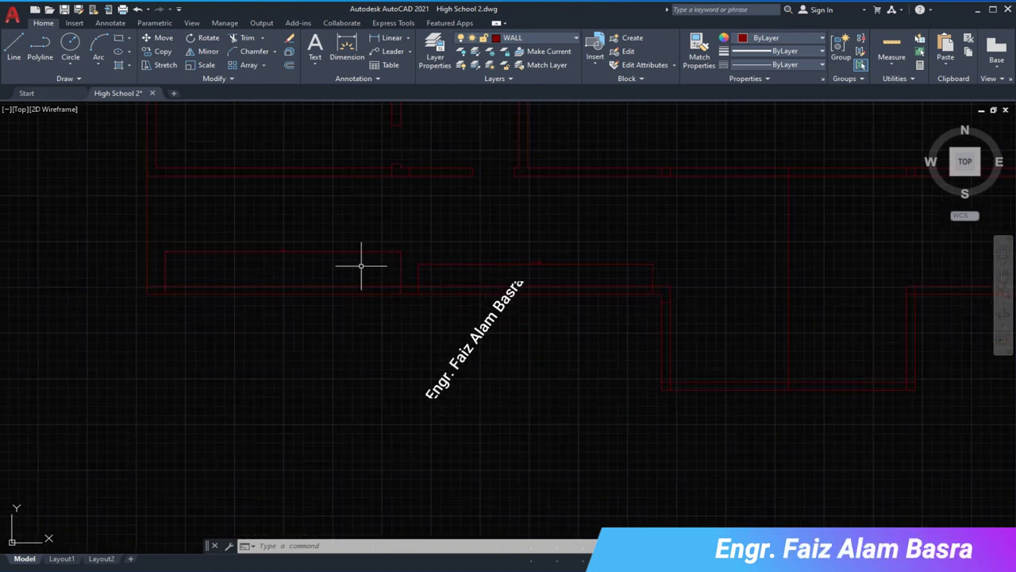
- Attempt another wall stretch, then undo it
{"action": "left_click", "coordinate": [169, 67]}
{"action": "scroll", "coordinate": [378, 241], "scroll_direction": "up", "scroll_amount": 2}
{"action": "left_click", "coordinate": [488, 328]}
{"action": "left_click", "coordinate": [389, 234]}
{"action": "key", "text": "Return"}
{"action": "left_click", "coordinate": [390, 226]}
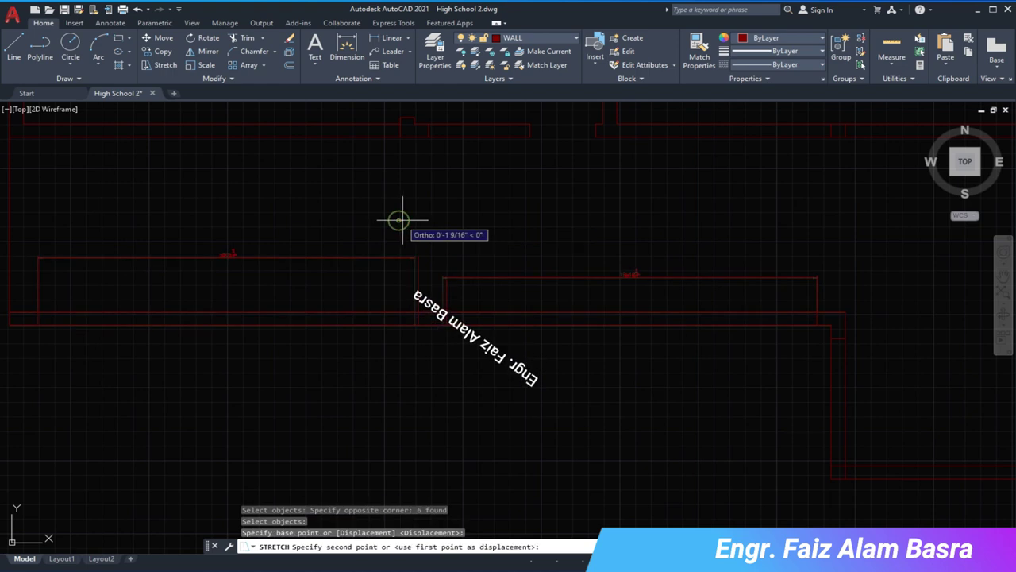
{"action": "left_click", "coordinate": [402, 223]}
{"action": "left_click", "coordinate": [136, 9]}
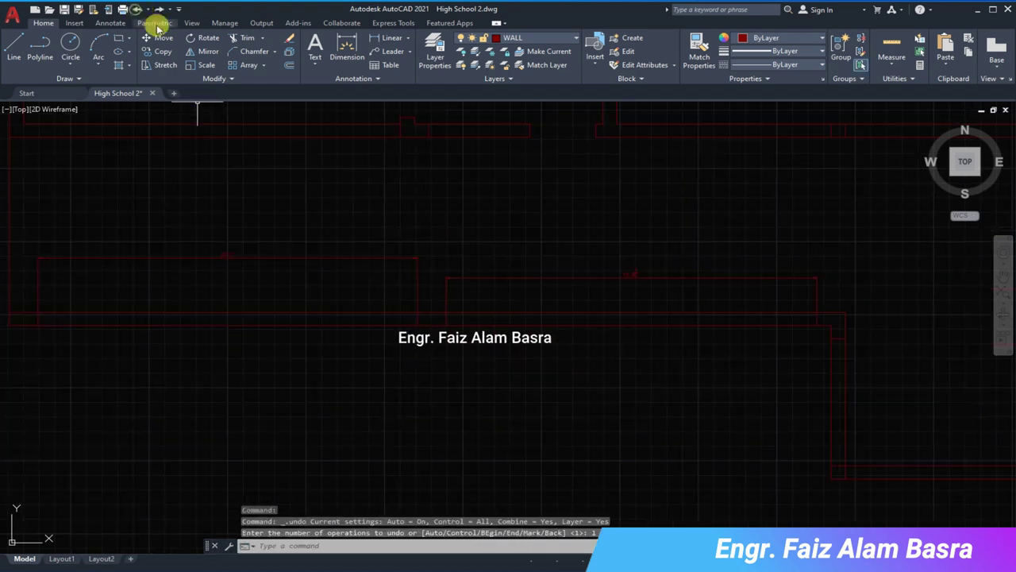
- Stretch the six wall ends by 2 units
{"action": "left_click", "coordinate": [168, 65]}
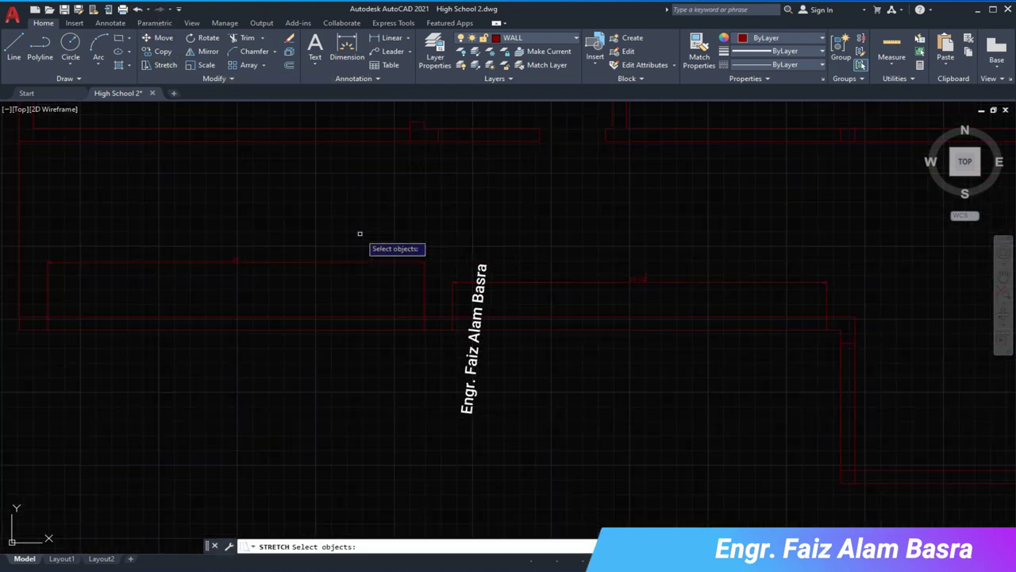
{"action": "left_click", "coordinate": [517, 381]}
{"action": "key", "text": "Return"}
{"action": "left_click", "coordinate": [530, 227]}
{"action": "type", "text": "2"}
{"action": "key", "text": "Return"}
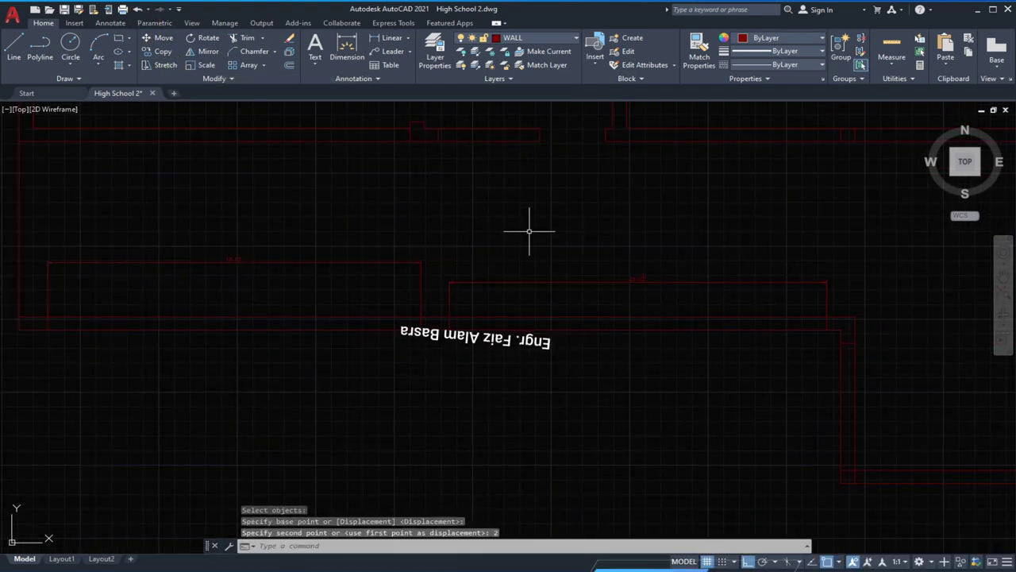
{"action": "scroll", "coordinate": [369, 234], "scroll_direction": "down", "scroll_amount": 2}
- Stretch the selected wall ends by 1 unit
{"action": "left_click", "coordinate": [168, 65]}
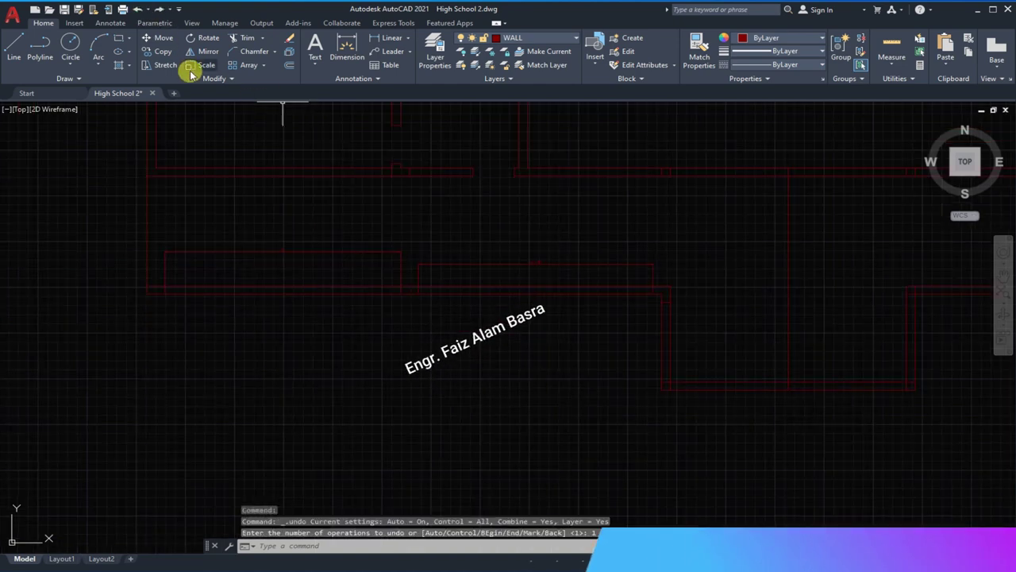
{"action": "left_click", "coordinate": [403, 278]}
{"action": "left_click", "coordinate": [429, 230]}
{"action": "key", "text": "Return"}
{"action": "scroll", "coordinate": [429, 231], "scroll_direction": "up", "scroll_amount": 2}
{"action": "left_click", "coordinate": [431, 227]}
{"action": "type", "text": "1"}
{"action": "key", "text": "Return"}
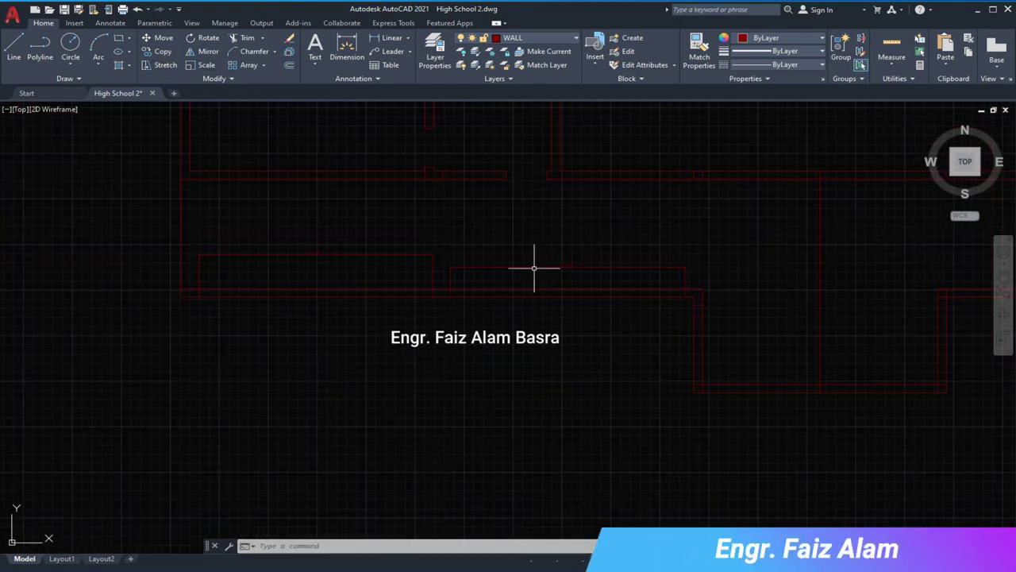
{"action": "scroll", "coordinate": [492, 268], "scroll_direction": "down", "scroll_amount": 2}
- Delete the two temporary measuring dimensions
{"action": "left_click", "coordinate": [468, 278]}
{"action": "left_click", "coordinate": [390, 221]}
{"action": "key", "text": "Delete"}
{"action": "scroll", "coordinate": [415, 269], "scroll_direction": "down", "scroll_amount": 2}
{"action": "scroll", "coordinate": [518, 282], "scroll_direction": "up", "scroll_amount": 2}
{"action": "scroll", "coordinate": [371, 318], "scroll_direction": "down", "scroll_amount": 2}
{"action": "scroll", "coordinate": [530, 323], "scroll_direction": "up", "scroll_amount": 2}
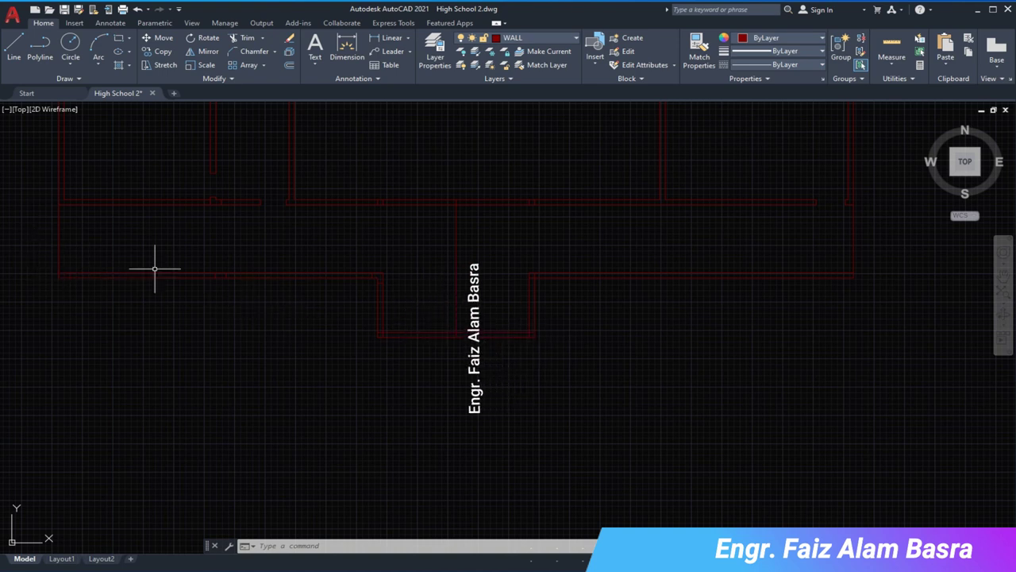
- Mirror the four-line stepped wall end to the right, keeping the originals
{"action": "left_click", "coordinate": [208, 52]}
{"action": "scroll", "coordinate": [36, 268], "scroll_direction": "up", "scroll_amount": 2}
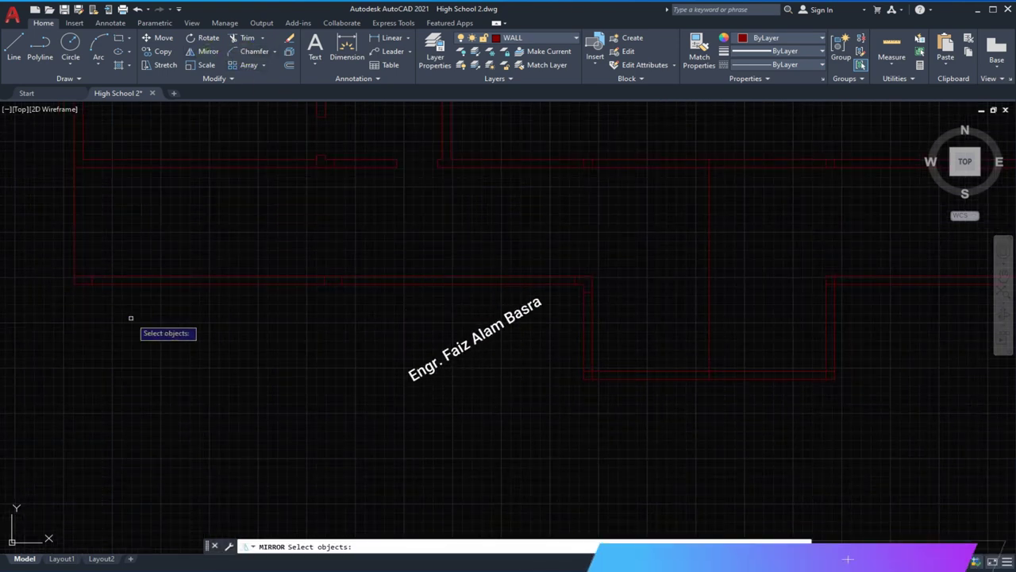
{"action": "left_click", "coordinate": [54, 263]}
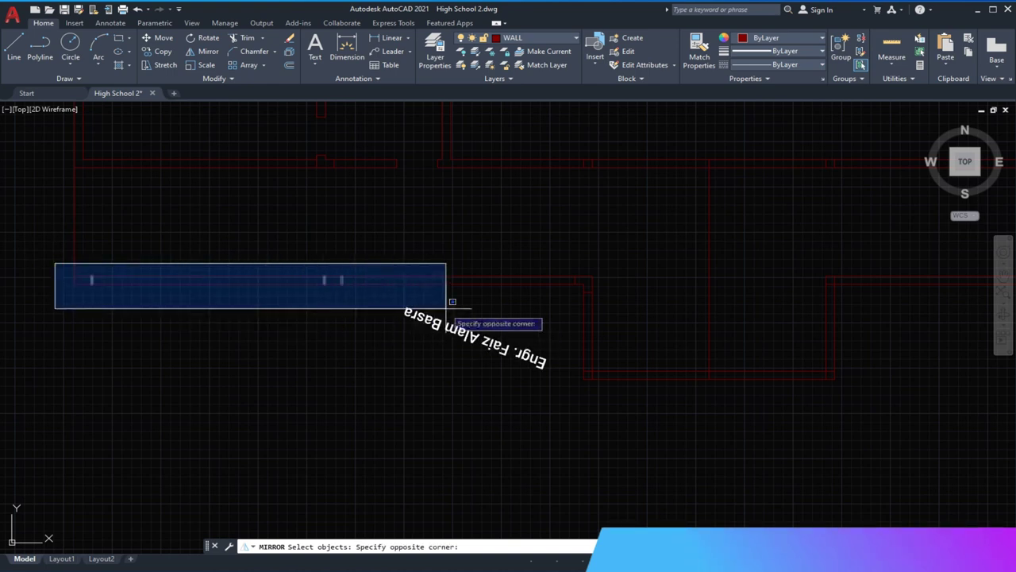
{"action": "left_click", "coordinate": [586, 291]}
{"action": "key", "text": "Return"}
{"action": "left_click", "coordinate": [709, 379]}
{"action": "left_click", "coordinate": [717, 424]}
{"action": "type", "text": "n"}
{"action": "key", "text": "Return"}
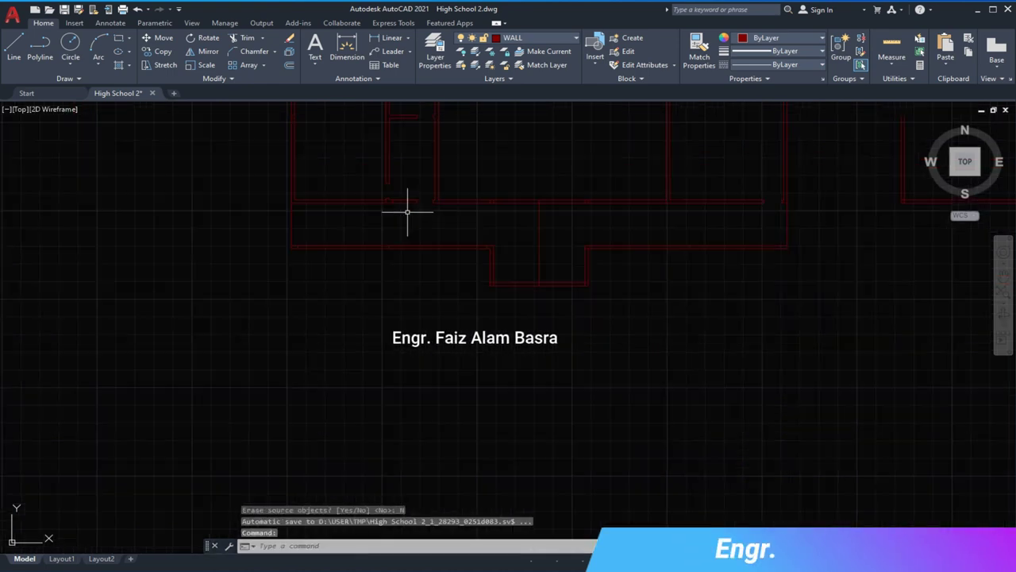
{"action": "scroll", "coordinate": [518, 262], "scroll_direction": "up", "scroll_amount": 2}
{"action": "scroll", "coordinate": [444, 199], "scroll_direction": "down", "scroll_amount": 2}
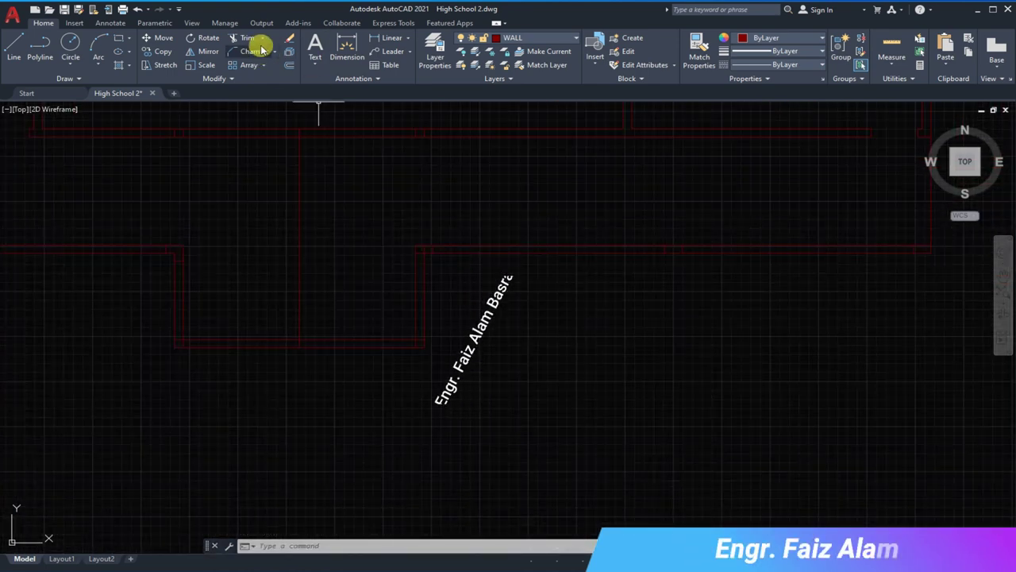
- Trim away the connecting wall lines between the stepped wall ends
{"action": "left_click", "coordinate": [247, 39]}
{"action": "left_click", "coordinate": [779, 290]}
{"action": "key", "text": "Return"}
{"action": "scroll", "coordinate": [424, 254], "scroll_direction": "up", "scroll_amount": 2}
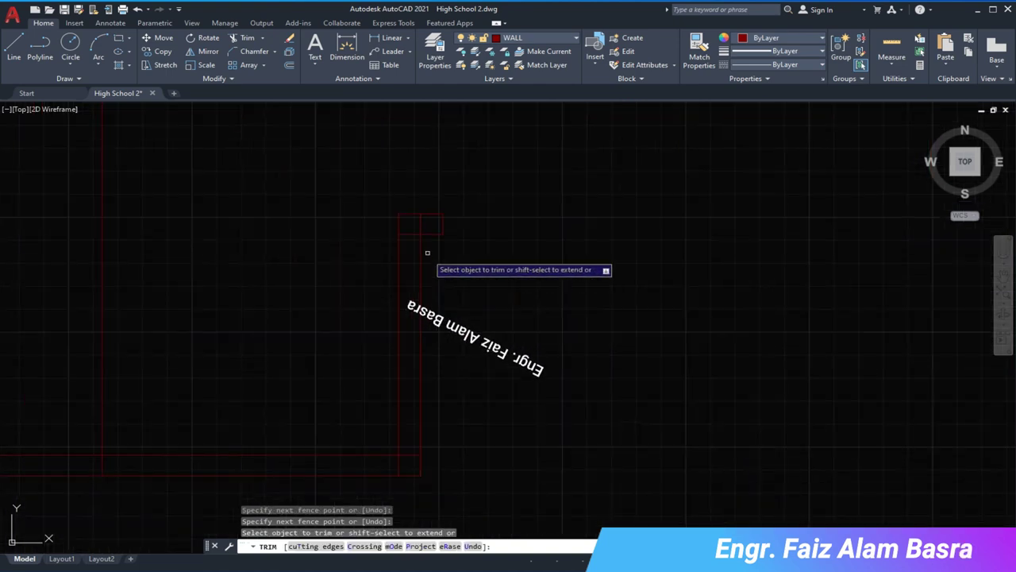
{"action": "scroll", "coordinate": [565, 260], "scroll_direction": "down", "scroll_amount": 2}
{"action": "left_click", "coordinate": [161, 237]}
{"action": "right_click", "coordinate": [151, 279]}
{"action": "left_click", "coordinate": [171, 288]}
{"action": "scroll", "coordinate": [499, 279], "scroll_direction": "up", "scroll_amount": 2}
{"action": "scroll", "coordinate": [358, 311], "scroll_direction": "up", "scroll_amount": 2}
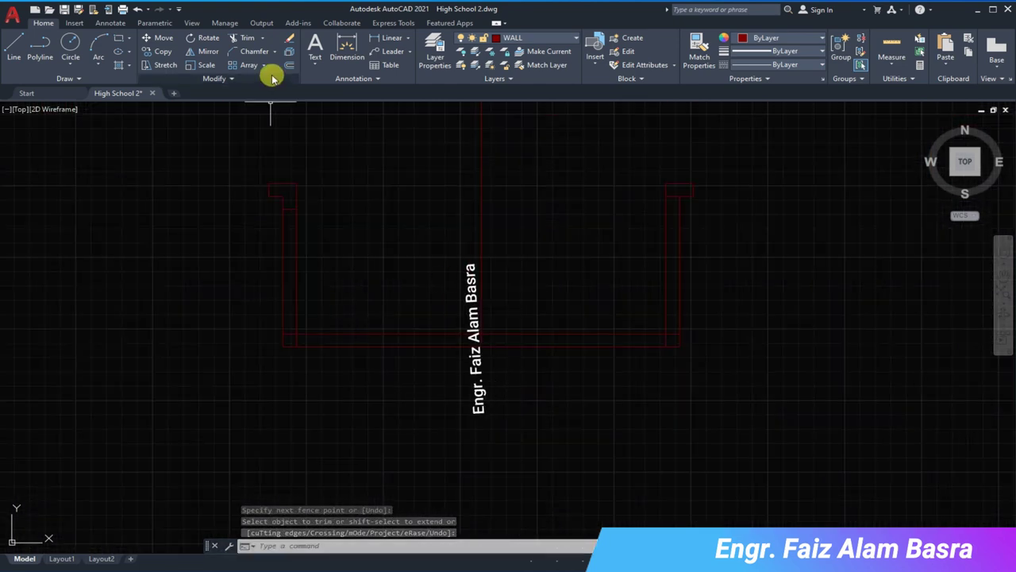
- Offset the vertical and horizontal wall lines inward and trim them into an L-shaped corner
{"action": "left_click", "coordinate": [289, 64]}
{"action": "key", "text": "Return"}
{"action": "left_click", "coordinate": [267, 363]}
{"action": "left_click", "coordinate": [297, 363]}
{"action": "left_click", "coordinate": [288, 386]}
{"action": "left_click", "coordinate": [379, 270]}
{"action": "right_click", "coordinate": [379, 270]}
{"action": "left_click", "coordinate": [409, 277]}
{"action": "left_click", "coordinate": [247, 44]}
{"action": "mouse_move", "coordinate": [351, 318]}
{"action": "left_mouse_down"}
{"action": "mouse_move", "coordinate": [327, 333]}
{"action": "mouse_move", "coordinate": [326, 275]}
{"action": "left_mouse_up"}
{"action": "scroll", "coordinate": [283, 352], "scroll_direction": "down", "scroll_amount": 3}
{"action": "right_click", "coordinate": [334, 281]}
{"action": "left_click", "coordinate": [358, 294]}
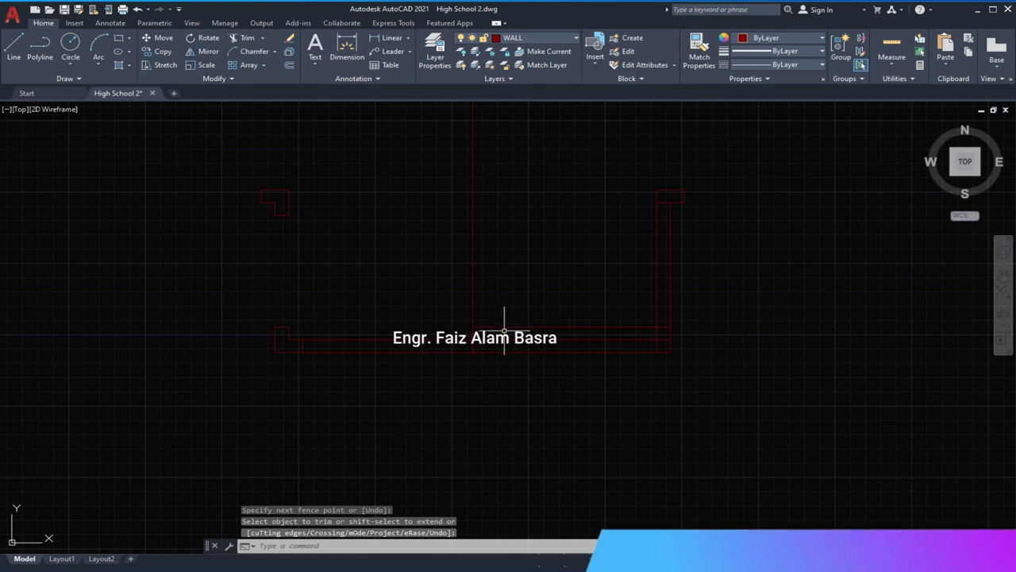
- Mirror the ten-line left corner pillars to the right side, keeping the originals
{"action": "left_click", "coordinate": [205, 51]}
{"action": "left_click", "coordinate": [249, 170]}
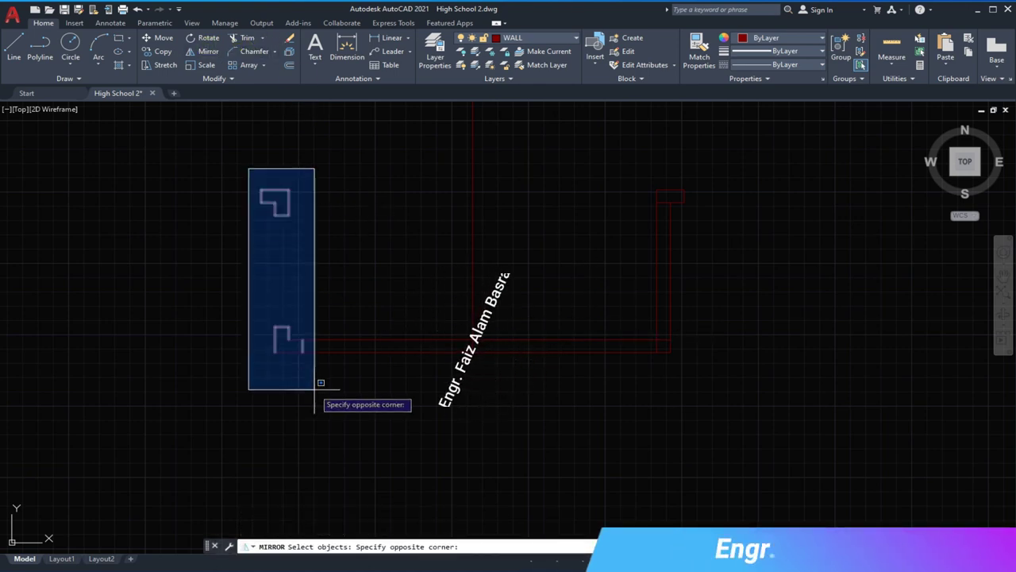
{"action": "left_click", "coordinate": [318, 386]}
{"action": "key", "text": "Return"}
{"action": "left_click", "coordinate": [473, 356]}
{"action": "left_click", "coordinate": [473, 392]}
{"action": "type", "text": "N"}
{"action": "key", "text": "Return"}
{"action": "scroll", "coordinate": [669, 270], "scroll_direction": "up", "scroll_amount": 3}
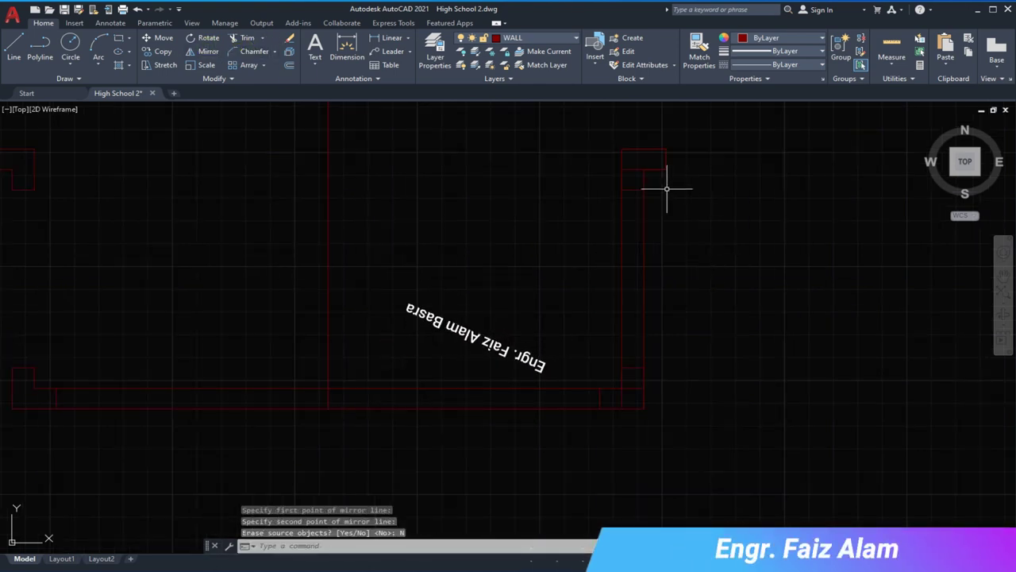
- Delete the two vertical wall lines and trim the horizontal walls between the corner pillars
{"action": "left_click", "coordinate": [682, 258]}
{"action": "left_click", "coordinate": [601, 237]}
{"action": "key", "text": "Delete"}
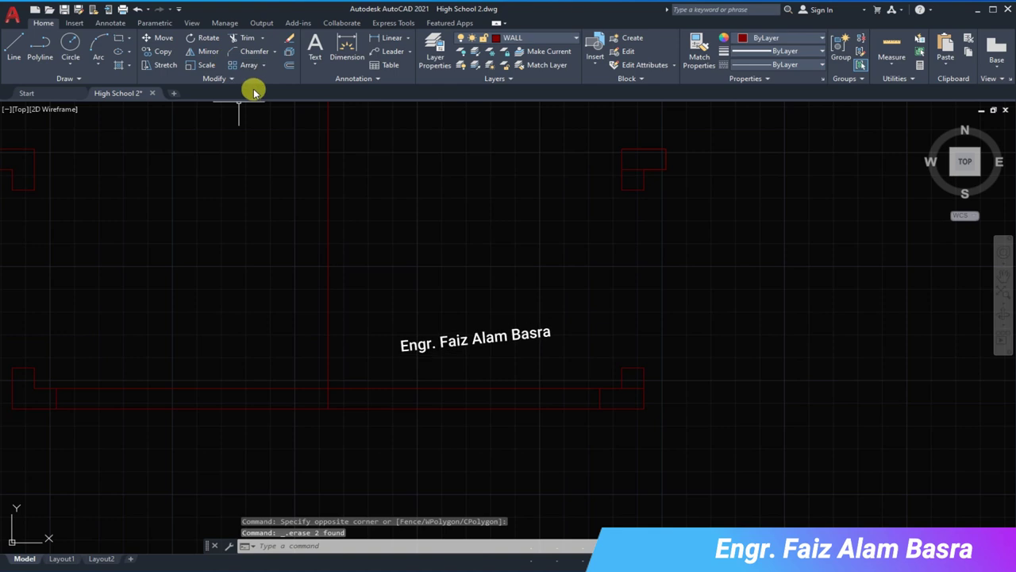
{"action": "left_click", "coordinate": [249, 39]}
{"action": "left_click", "coordinate": [190, 324]}
{"action": "left_click", "coordinate": [204, 413]}
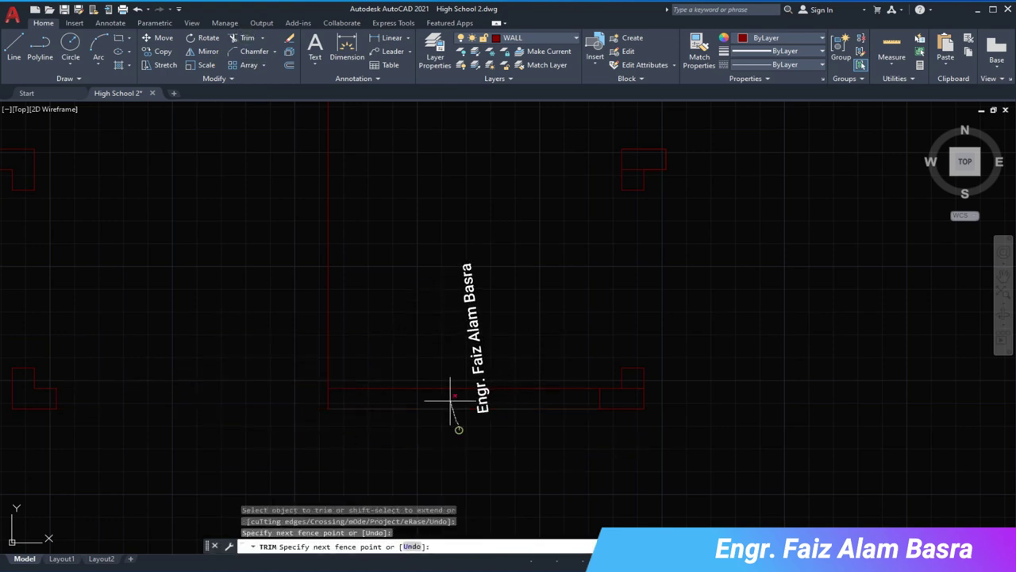
{"action": "key", "text": "Return"}
{"action": "right_click", "coordinate": [698, 183]}
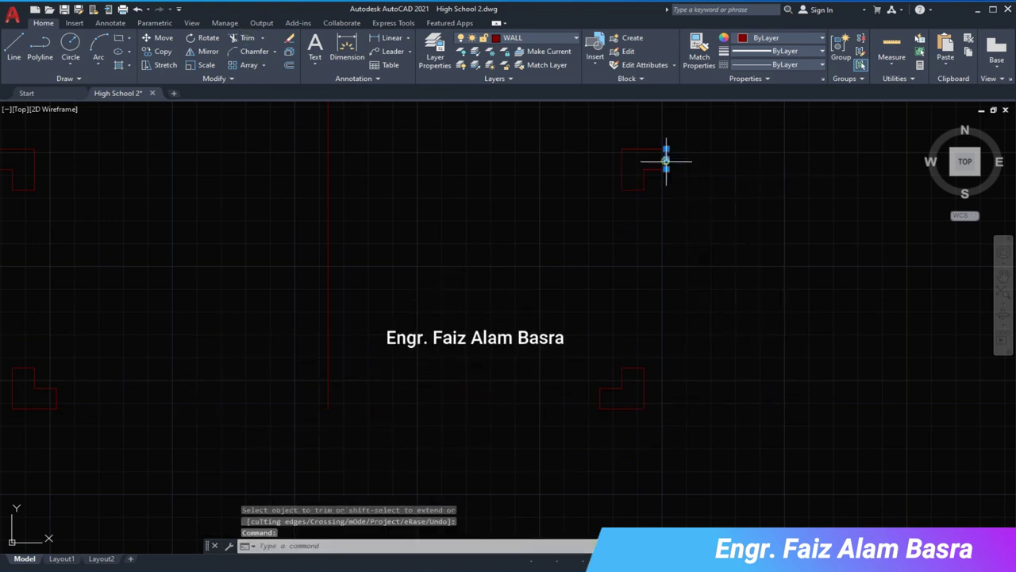
{"action": "scroll", "coordinate": [681, 197], "scroll_direction": "down", "scroll_amount": 3}
{"action": "left_click", "coordinate": [14, 57]}
- Draw a new wall line from the left pillar, running right, down and across to the right
{"action": "left_click", "coordinate": [148, 188]}
{"action": "left_click", "coordinate": [403, 191]}
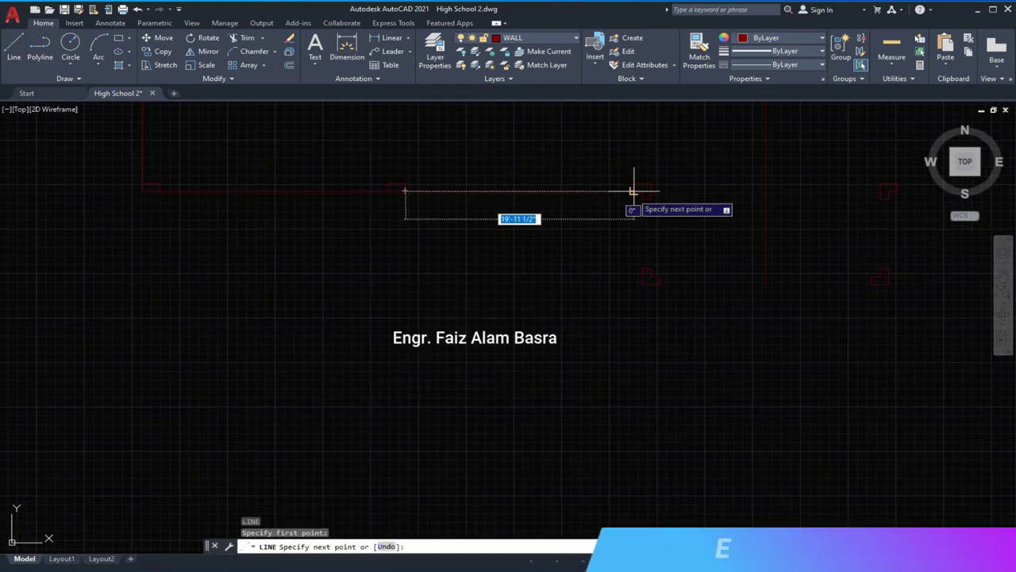
{"action": "left_click", "coordinate": [644, 270]}
{"action": "left_click", "coordinate": [660, 283]}
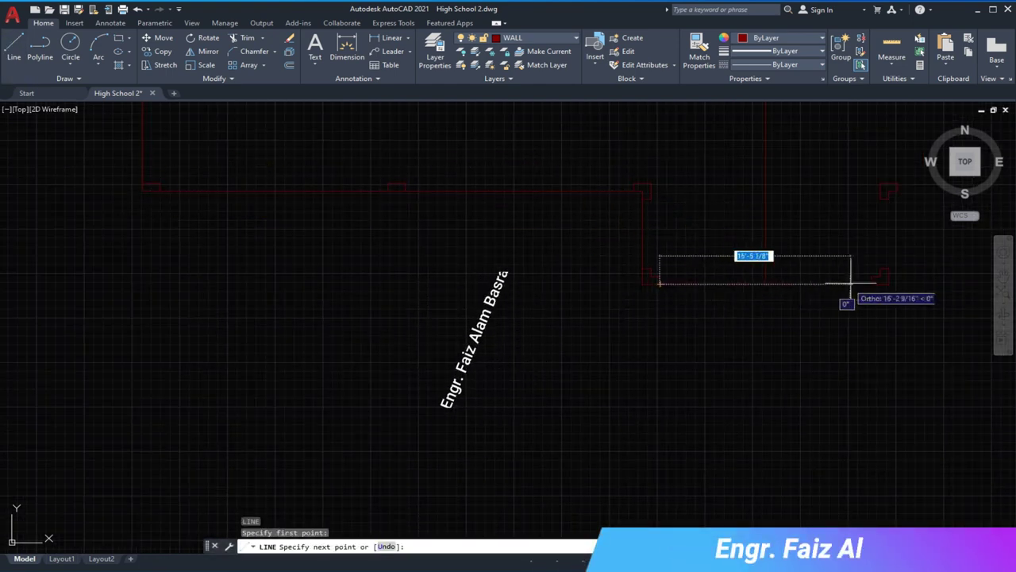
{"action": "left_click", "coordinate": [882, 286]}
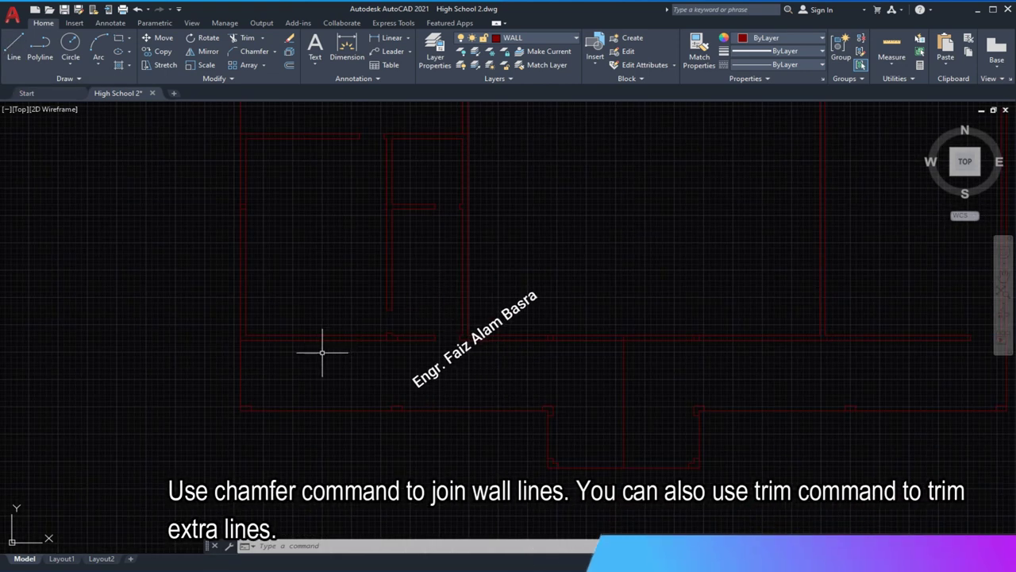
- Delete the four extra wall lines
{"action": "left_click", "coordinate": [124, 188]}
{"action": "left_click", "coordinate": [408, 261]}
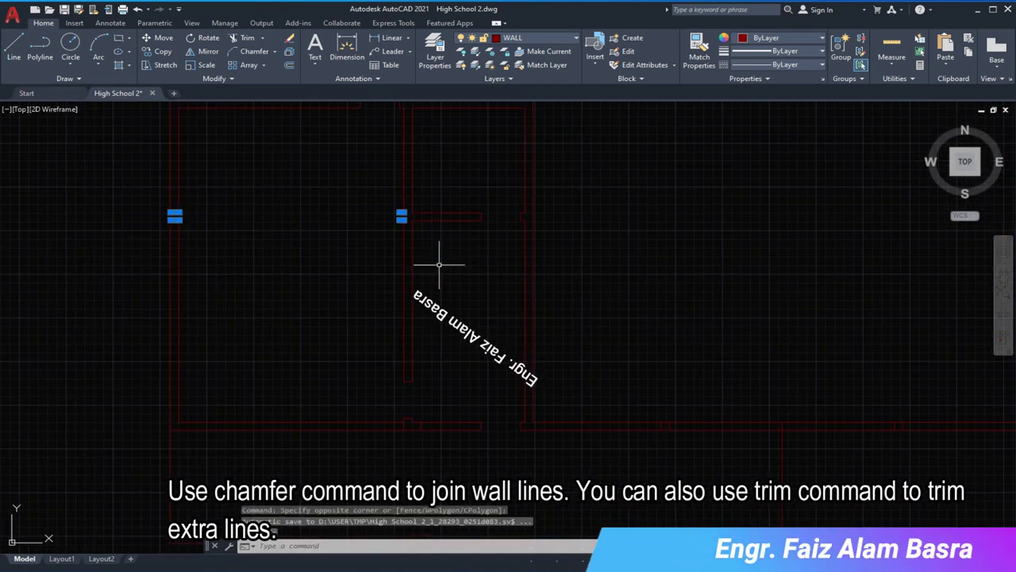
{"action": "key", "text": "Delete"}
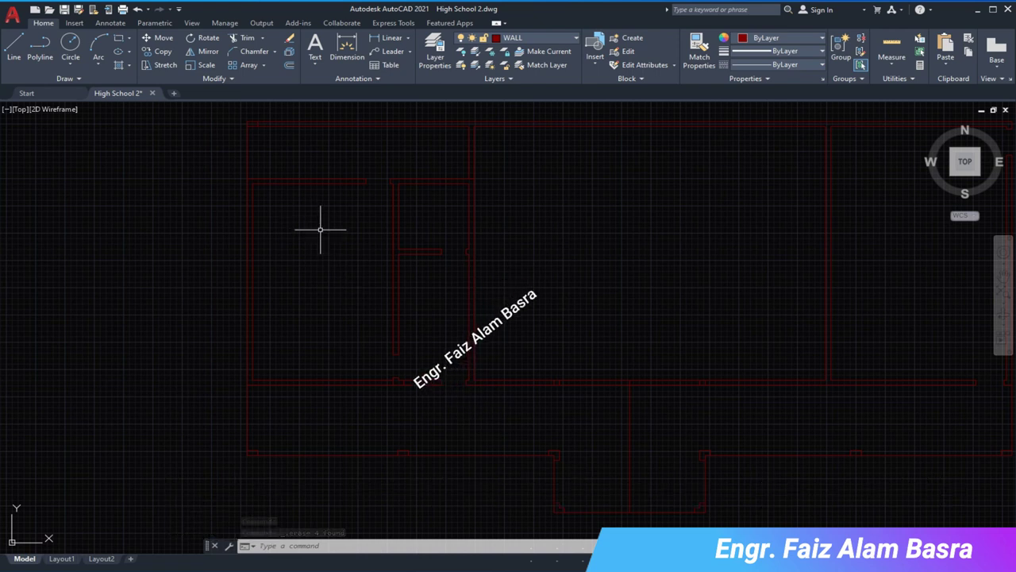
{"action": "scroll", "coordinate": [326, 407], "scroll_direction": "up", "scroll_amount": 2}
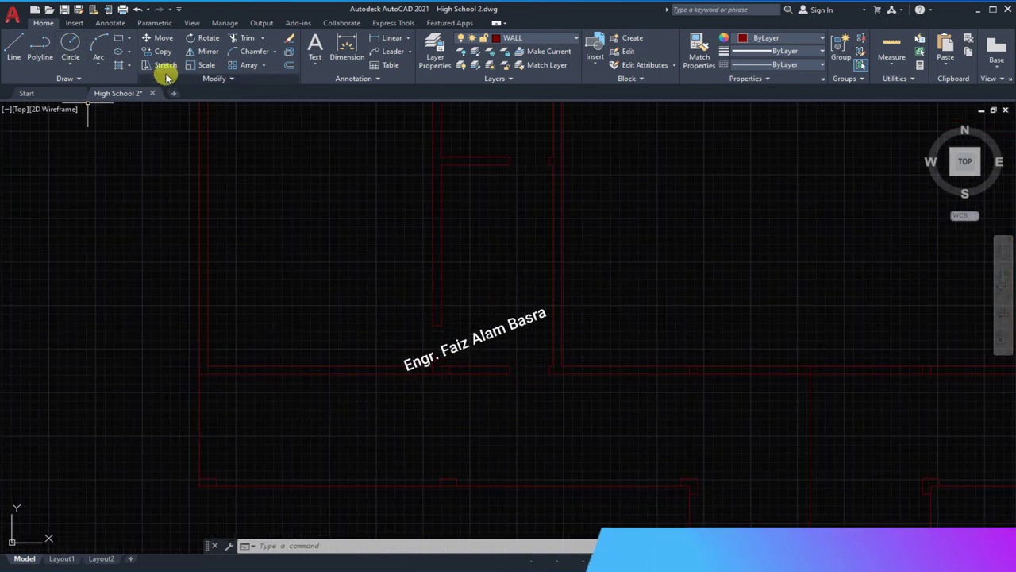
{"action": "type", "text": "l"}
{"action": "key", "text": "Return"}
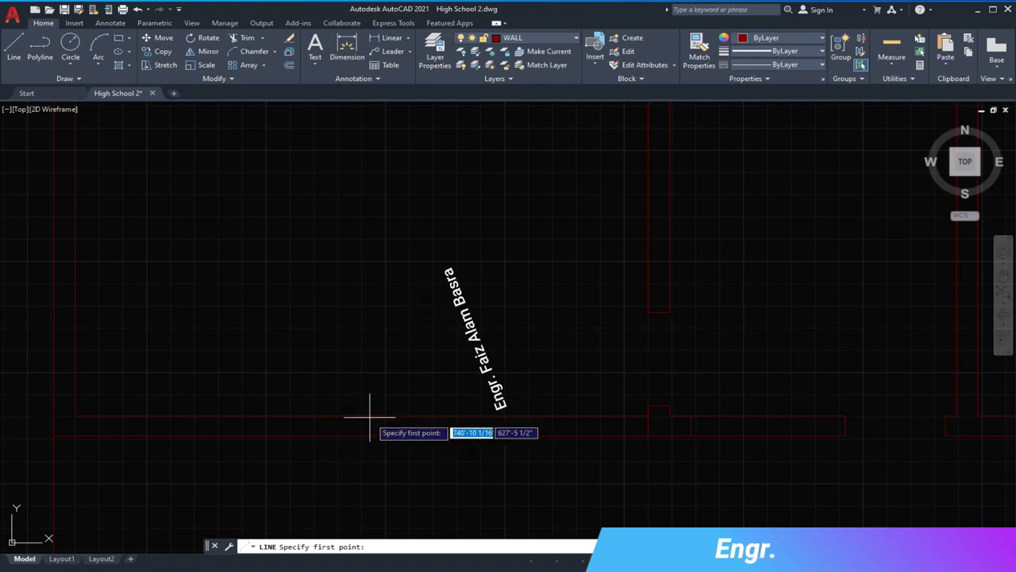
{"action": "key", "text": "Escape"}
- Offset the lower wall line by 24 and trim the wall between to cut the door opening
{"action": "left_click", "coordinate": [289, 66]}
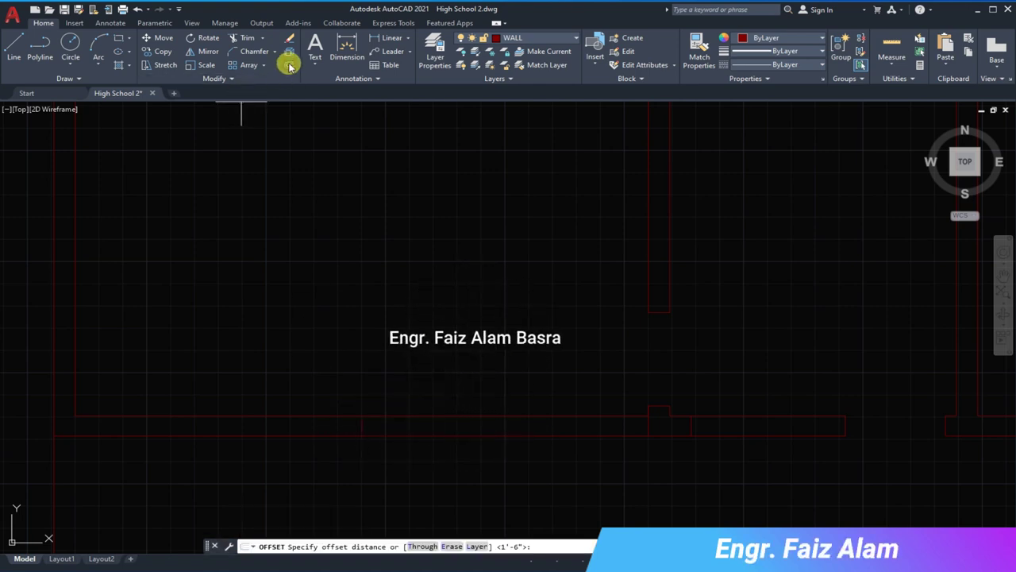
{"action": "type", "text": "24"}
{"action": "key", "text": "Return"}
{"action": "left_click", "coordinate": [362, 427]}
{"action": "left_click", "coordinate": [431, 390]}
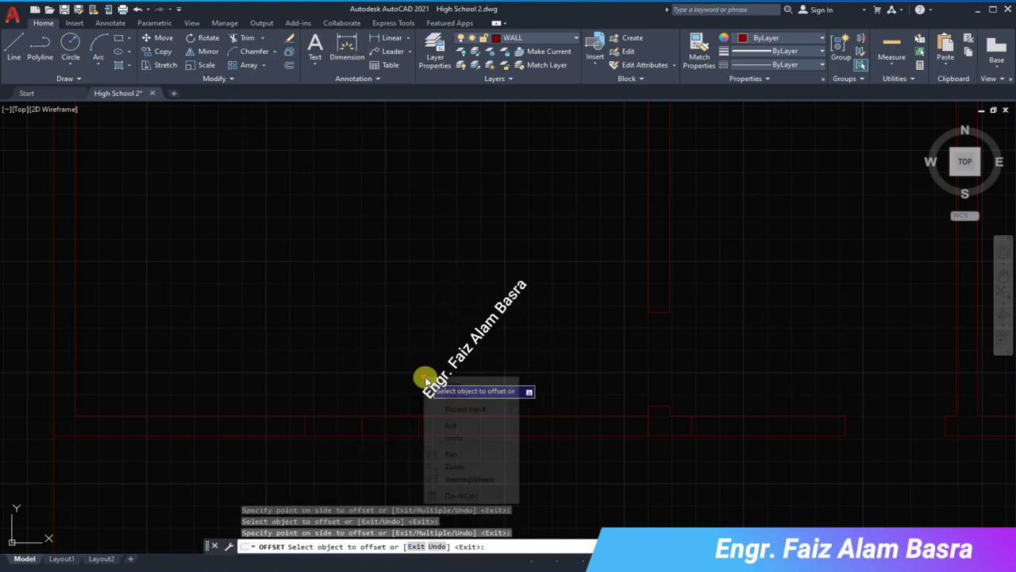
{"action": "left_click", "coordinate": [247, 38]}
{"action": "key", "text": "Return"}
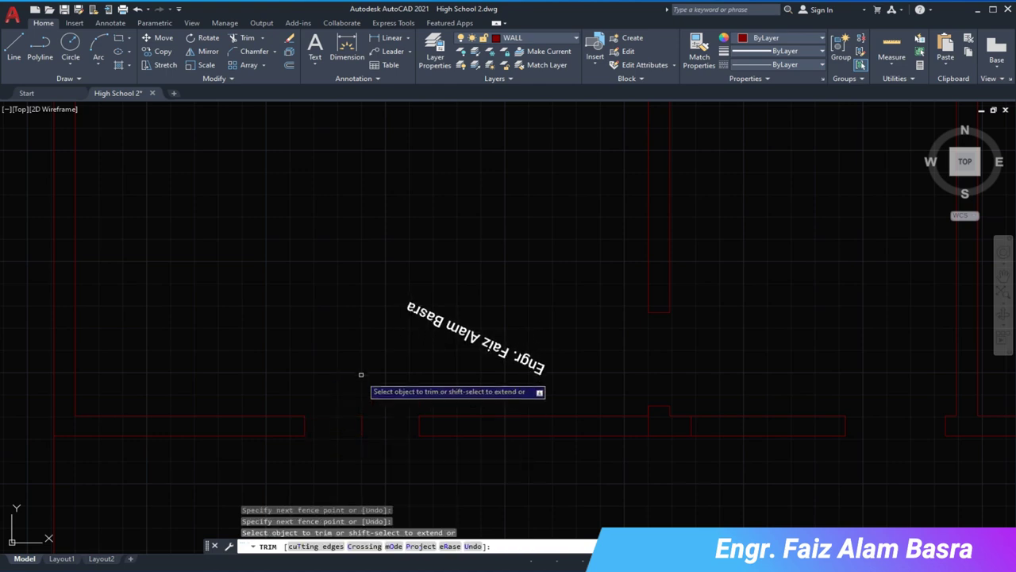
{"action": "key", "text": "Escape"}
- Delete the leftover line at the door opening and finish trimming
{"action": "left_click", "coordinate": [355, 391]}
{"action": "left_click", "coordinate": [363, 426]}
{"action": "key", "text": "Delete"}
{"action": "scroll", "coordinate": [397, 363], "scroll_direction": "down", "scroll_amount": 3}
{"action": "scroll", "coordinate": [477, 401], "scroll_direction": "up", "scroll_amount": 2}
{"action": "left_click", "coordinate": [247, 38]}
{"action": "right_click", "coordinate": [501, 393]}
{"action": "left_click", "coordinate": [502, 401]}
{"action": "scroll", "coordinate": [480, 413], "scroll_direction": "up", "scroll_amount": 3}
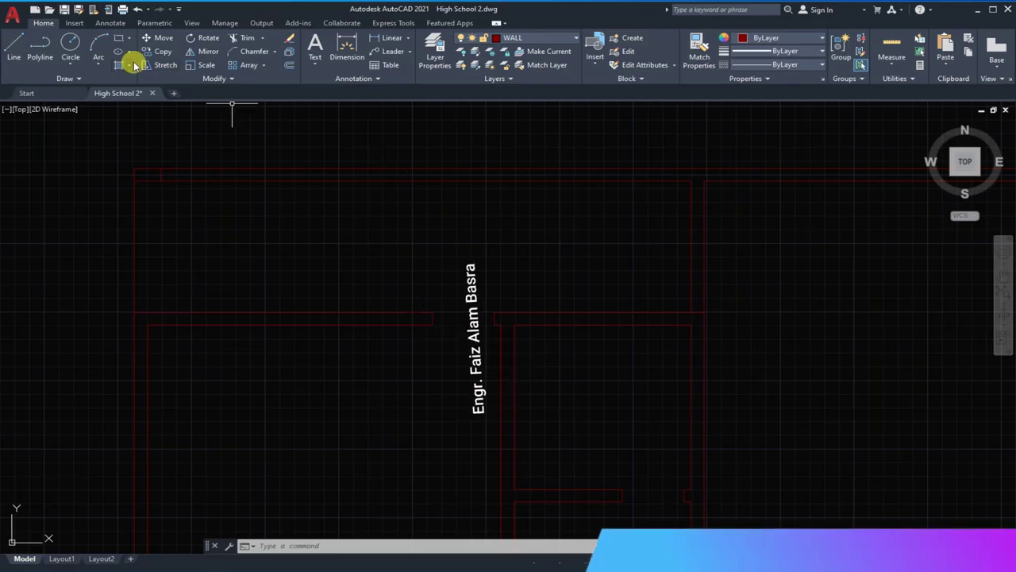
- Mirror the small top-left wall piece across a vertical axis, keeping the original
{"action": "left_click", "coordinate": [156, 51]}
{"action": "left_click", "coordinate": [152, 164]}
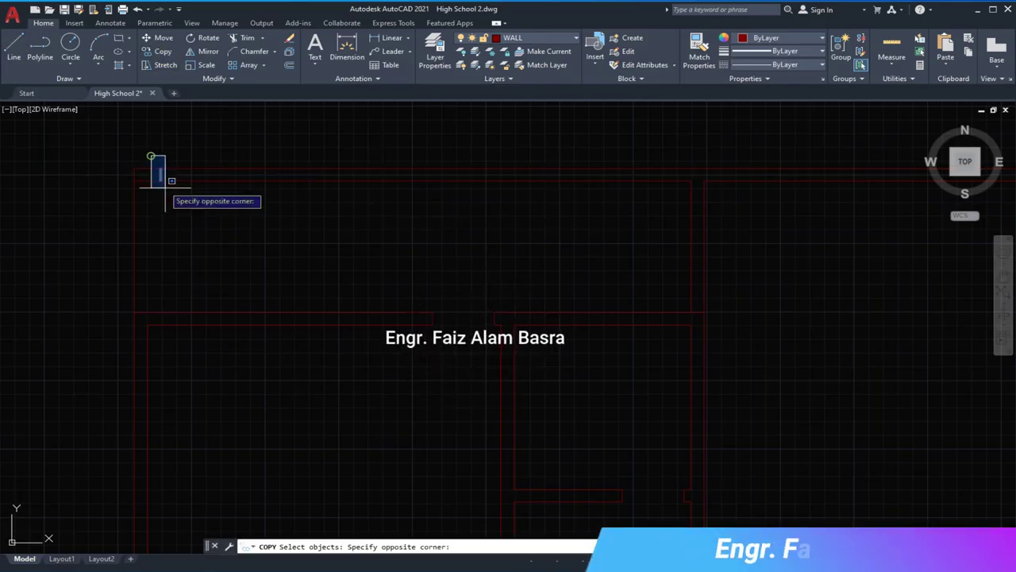
{"action": "left_click", "coordinate": [208, 51]}
{"action": "left_click", "coordinate": [160, 171]}
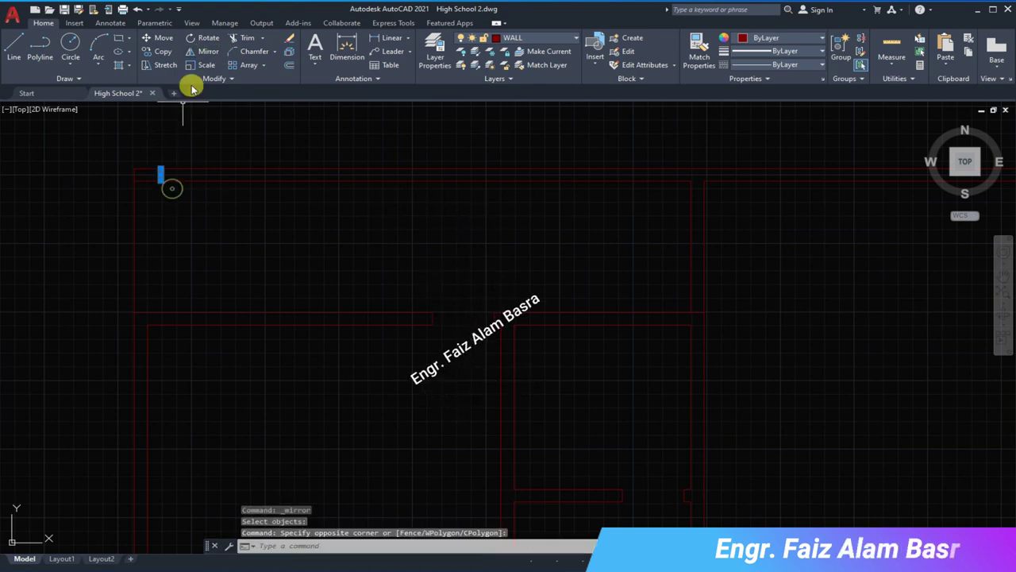
{"action": "key", "text": "Return"}
{"action": "left_click", "coordinate": [413, 184]}
{"action": "left_click", "coordinate": [422, 238]}
{"action": "left_click", "coordinate": [449, 281]}
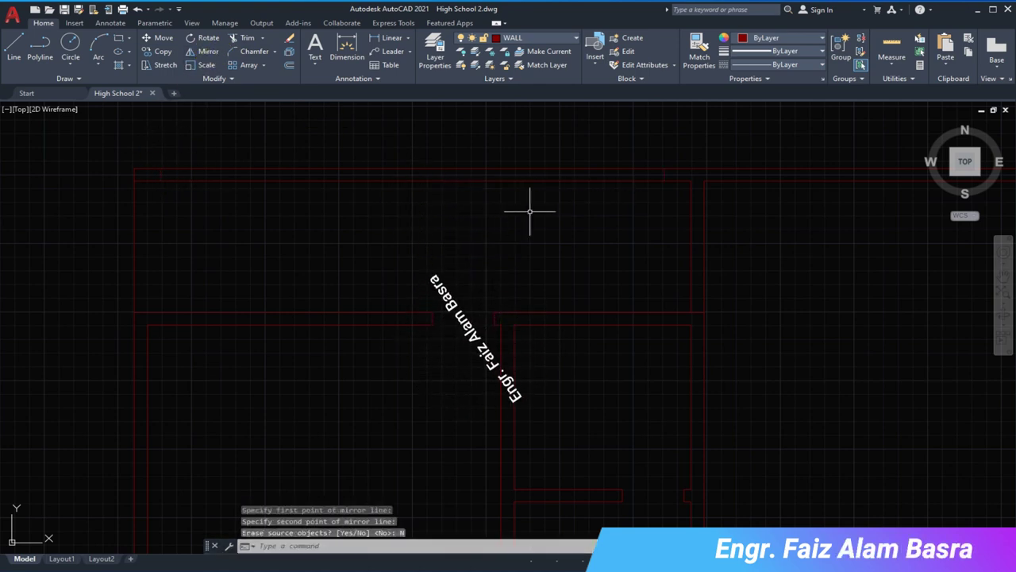
{"action": "scroll", "coordinate": [527, 211], "scroll_direction": "down", "scroll_amount": 2}
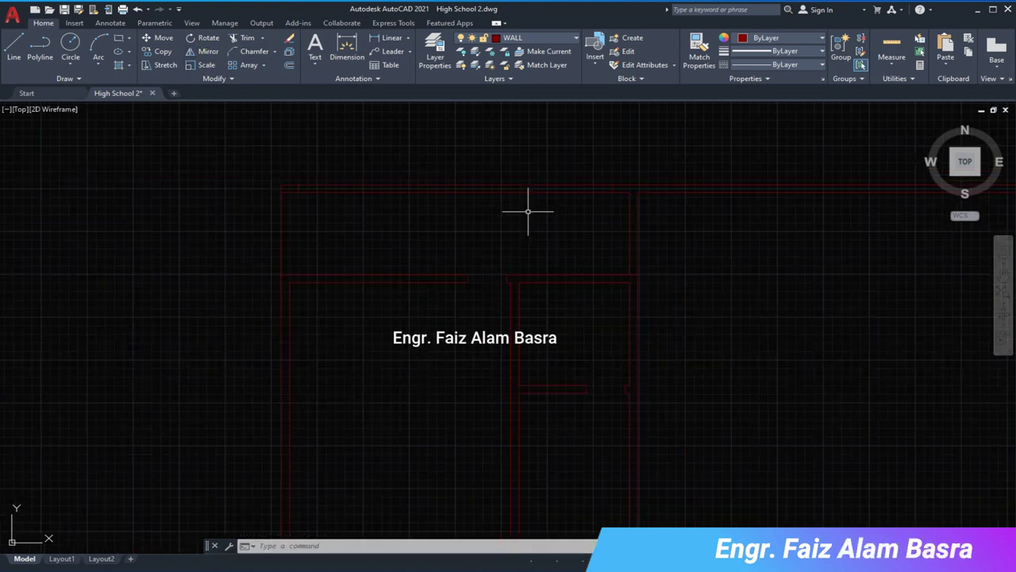
{"action": "scroll", "coordinate": [548, 206], "scroll_direction": "up", "scroll_amount": 2}
- Draw a short line at the mirrored wall piece
{"action": "left_click", "coordinate": [13, 48]}
{"action": "left_click", "coordinate": [417, 181]}
{"action": "right_click", "coordinate": [420, 169]}
{"action": "left_click", "coordinate": [465, 179]}
{"action": "scroll", "coordinate": [420, 181], "scroll_direction": "up", "scroll_amount": 2}
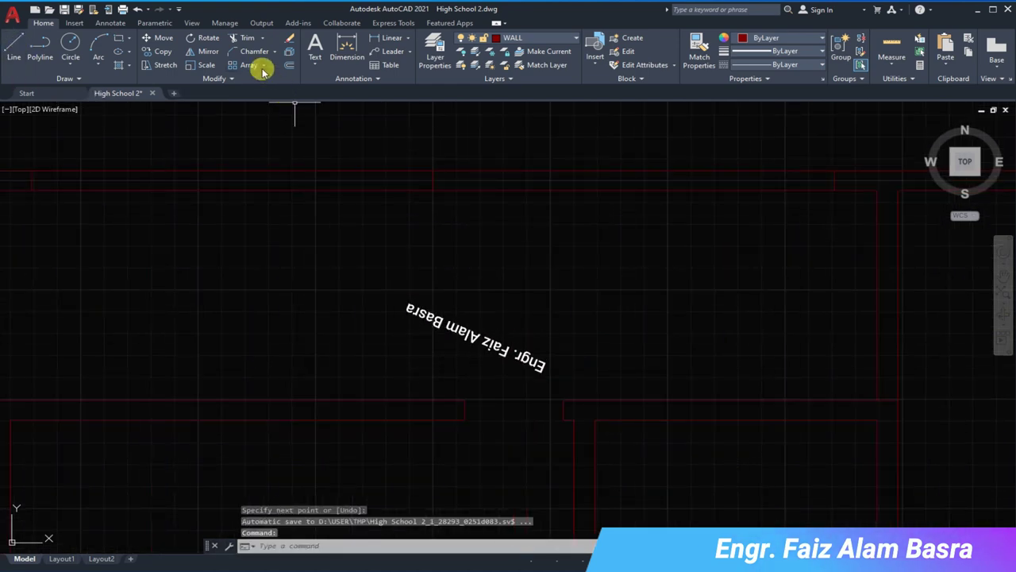
- Offset two lines by 9 and delete the stray line
{"action": "left_click", "coordinate": [291, 64]}
{"action": "type", "text": "9"}
{"action": "key", "text": "Return"}
{"action": "left_click", "coordinate": [420, 189]}
{"action": "left_click", "coordinate": [340, 215]}
{"action": "left_click", "coordinate": [442, 186]}
{"action": "left_click", "coordinate": [529, 234]}
{"action": "scroll", "coordinate": [462, 232], "scroll_direction": "down", "scroll_amount": 2}
{"action": "right_click", "coordinate": [462, 232]}
{"action": "left_click", "coordinate": [485, 236]}
{"action": "key", "text": "Delete"}
- Add a 13'-6" linear dimension along the left room's top wall
{"action": "left_click", "coordinate": [392, 37]}
{"action": "left_click", "coordinate": [203, 208]}
{"action": "left_click", "coordinate": [440, 208]}
{"action": "left_click", "coordinate": [420, 226]}
{"action": "scroll", "coordinate": [316, 229], "scroll_direction": "up", "scroll_amount": 2}
{"action": "scroll", "coordinate": [249, 276], "scroll_direction": "down", "scroll_amount": 2}
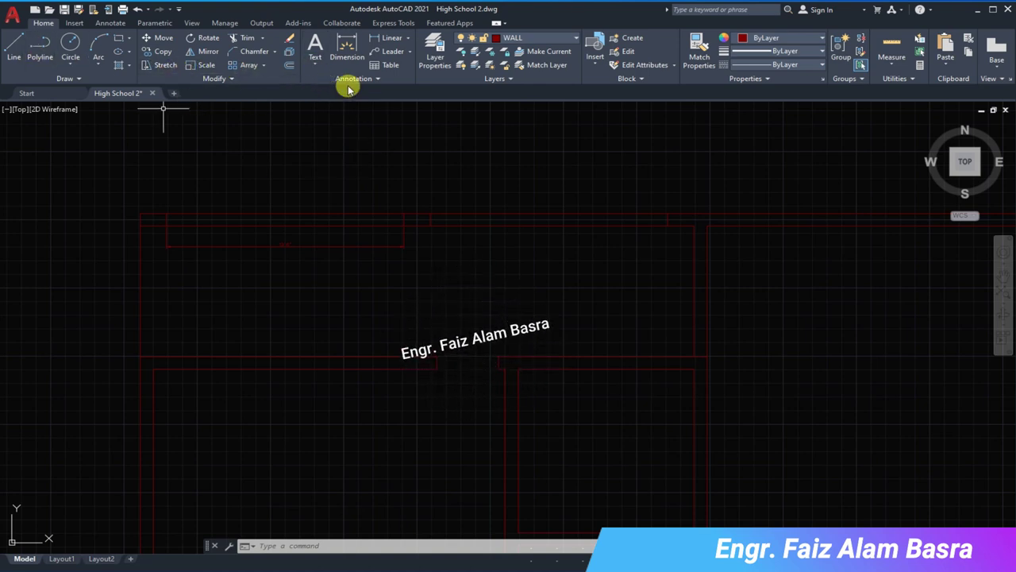
- Add a second linear dimension showing the 13'-6" span along the top wall
{"action": "left_click", "coordinate": [391, 37]}
{"action": "left_click", "coordinate": [430, 223]}
{"action": "left_click", "coordinate": [667, 222]}
{"action": "left_click", "coordinate": [498, 248]}
{"action": "scroll", "coordinate": [498, 251], "scroll_direction": "up", "scroll_amount": 2}
{"action": "scroll", "coordinate": [498, 251], "scroll_direction": "down", "scroll_amount": 2}
{"action": "scroll", "coordinate": [325, 197], "scroll_direction": "up", "scroll_amount": 2}
- Draw a vertical wall line up to the top wall
{"action": "left_click", "coordinate": [14, 47]}
{"action": "left_click", "coordinate": [477, 454]}
{"action": "left_click", "coordinate": [481, 175]}
{"action": "right_click", "coordinate": [490, 177]}
{"action": "left_click", "coordinate": [516, 194]}
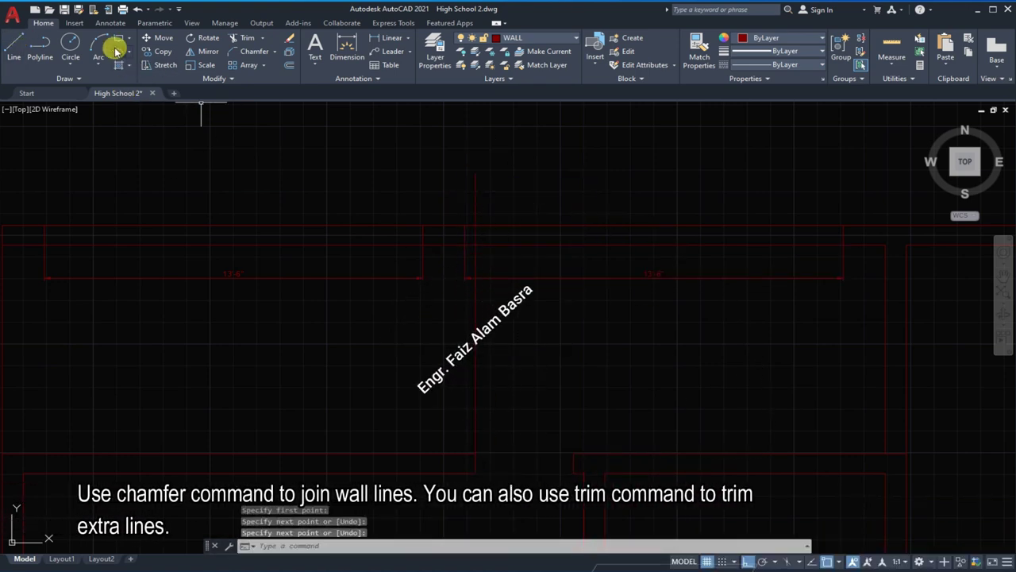
- Stretch the new wall line by 6
{"action": "left_click", "coordinate": [159, 37]}
{"action": "left_click", "coordinate": [163, 64]}
{"action": "left_click", "coordinate": [474, 291]}
{"action": "left_click", "coordinate": [397, 182]}
{"action": "key", "text": "Return"}
{"action": "left_click", "coordinate": [399, 167]}
{"action": "type", "text": "6"}
{"action": "key", "text": "Return"}
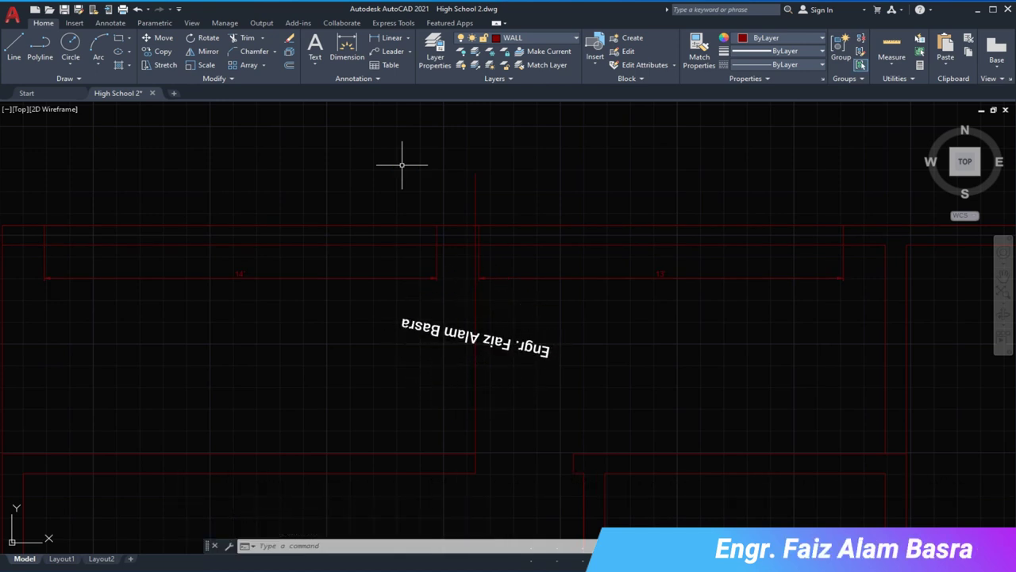
- Measure the gap between walls and stretch the seven wall lines by 4.5
{"action": "scroll", "coordinate": [475, 231], "scroll_direction": "up", "scroll_amount": 2}
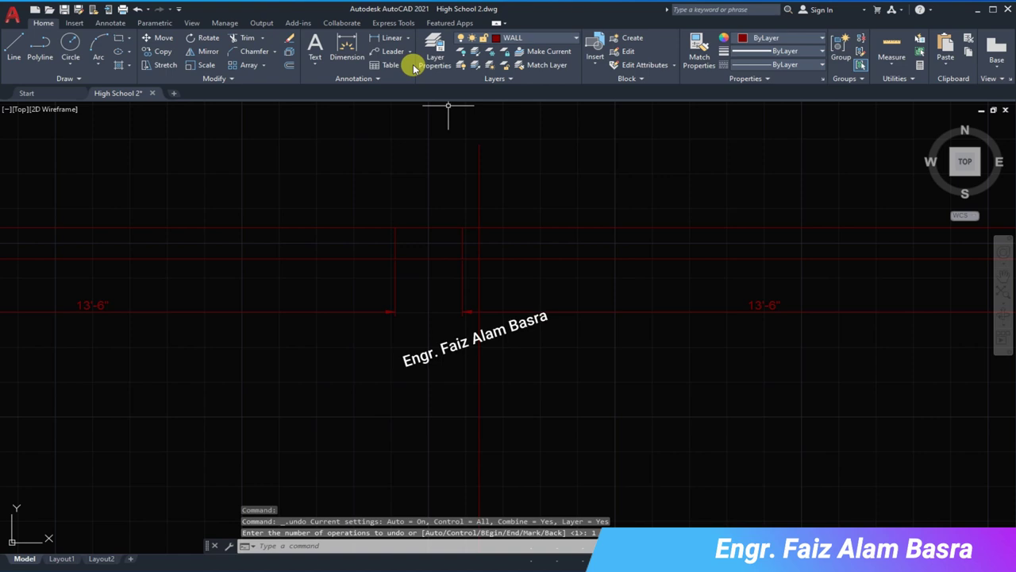
{"action": "left_click", "coordinate": [392, 37]}
{"action": "left_click", "coordinate": [478, 228]}
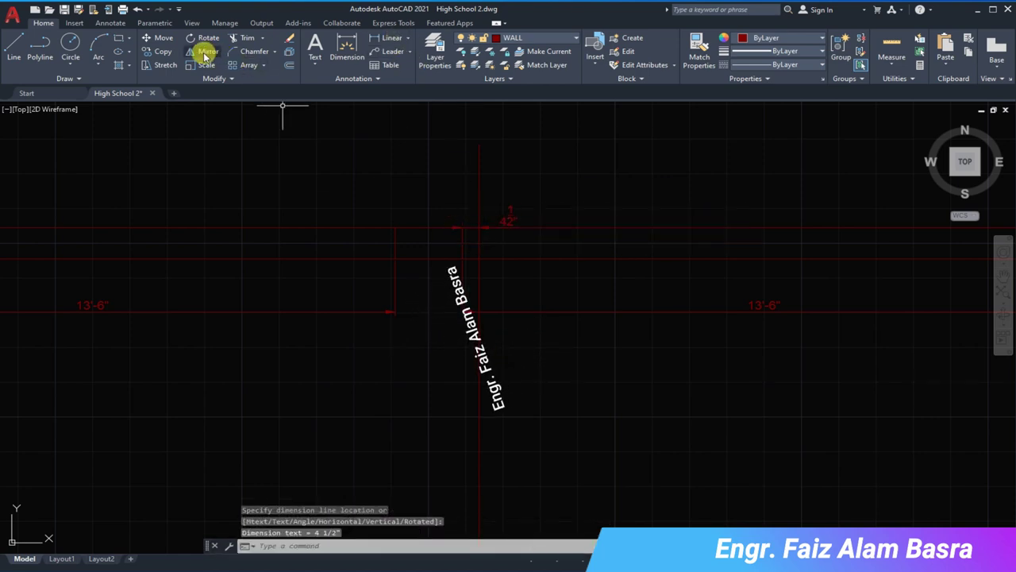
{"action": "left_click", "coordinate": [163, 64]}
{"action": "left_click", "coordinate": [469, 318]}
{"action": "left_click", "coordinate": [410, 213]}
{"action": "key", "text": "Return"}
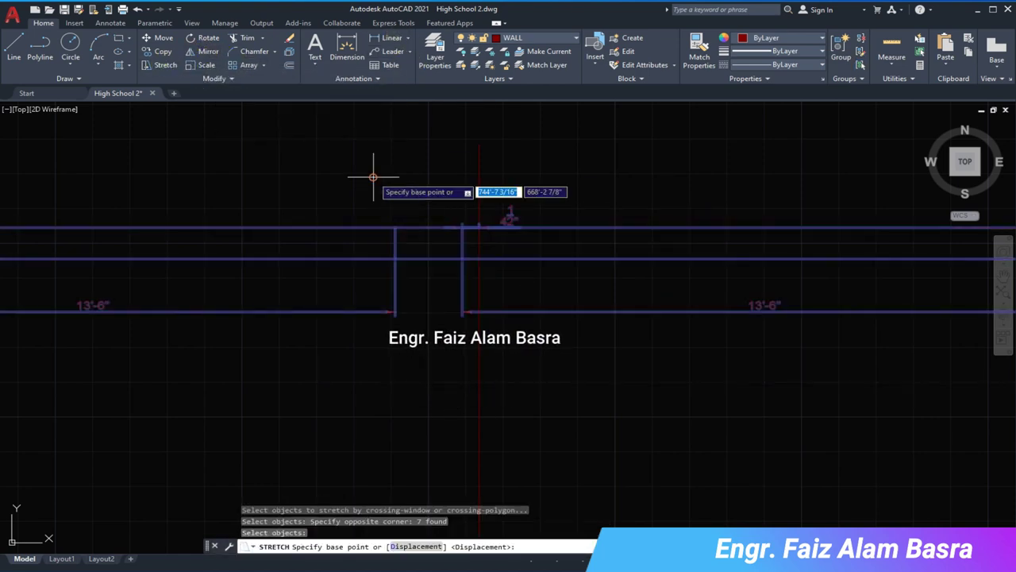
{"action": "left_click", "coordinate": [374, 177]}
{"action": "type", "text": "5"}
{"action": "key", "text": "Return"}
- Stretch the right end of the top wall by 9
{"action": "scroll", "coordinate": [495, 220], "scroll_direction": "down", "scroll_amount": 2}
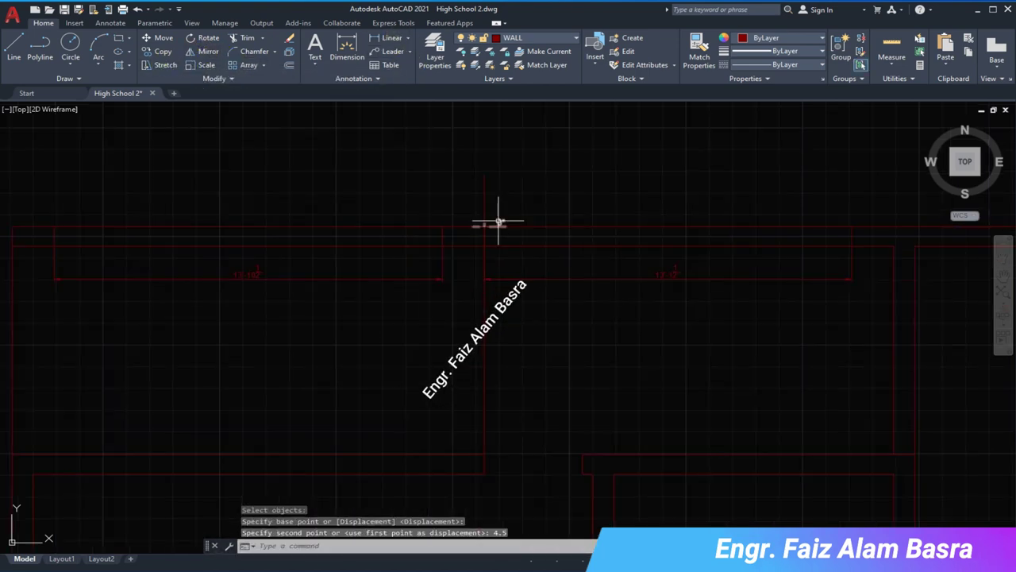
{"action": "left_click", "coordinate": [491, 225]}
{"action": "key", "text": "Escape"}
{"action": "middle_click_drag", "start_coordinate": [675, 227], "coordinate": [482, 227]}
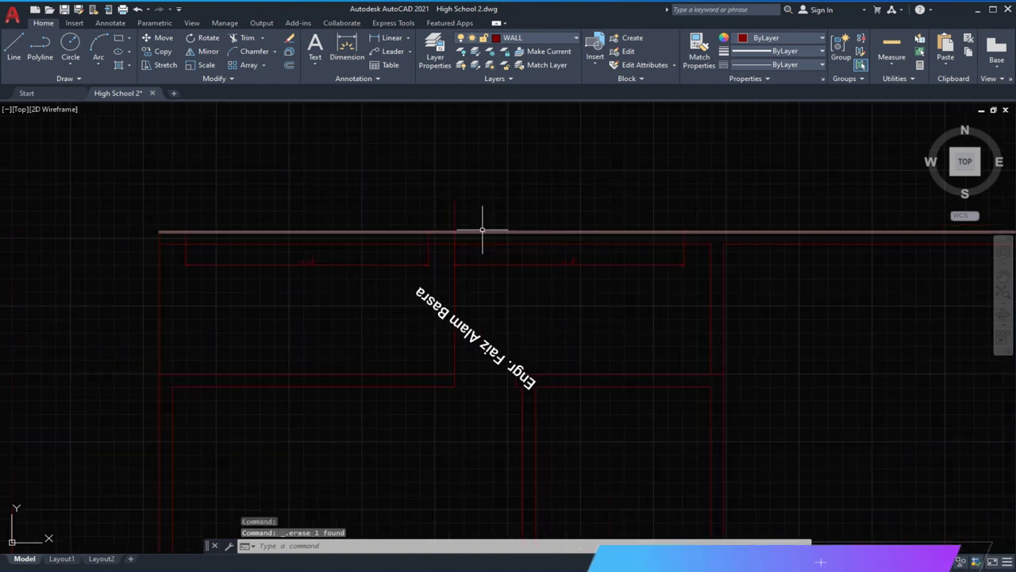
{"action": "left_click", "coordinate": [165, 64]}
{"action": "left_click_drag", "start_coordinate": [727, 233], "coordinate": [629, 313]}
{"action": "key", "text": "Return"}
{"action": "left_click", "coordinate": [643, 182]}
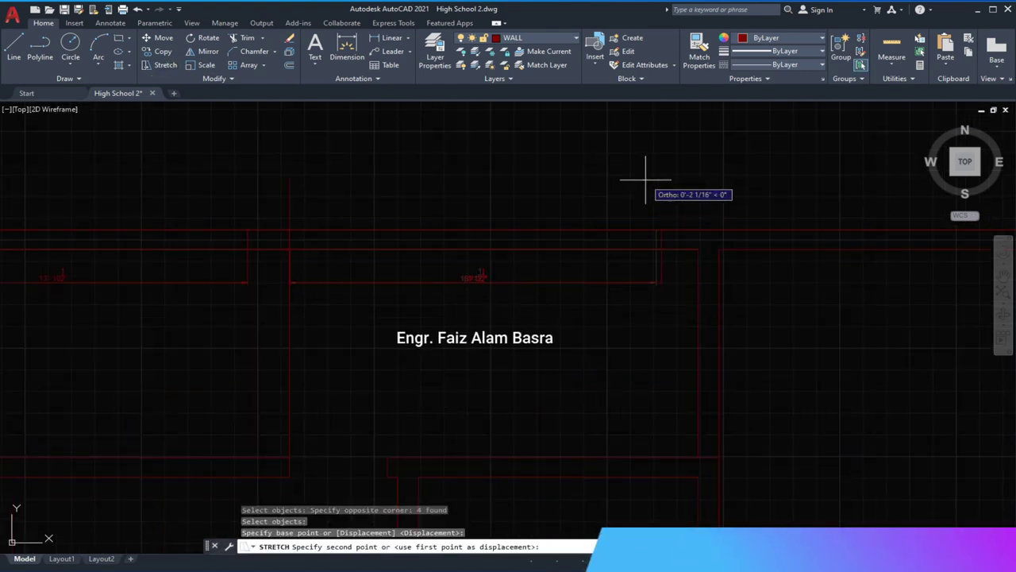
{"action": "type", "text": "9"}
{"action": "key", "text": "Return"}
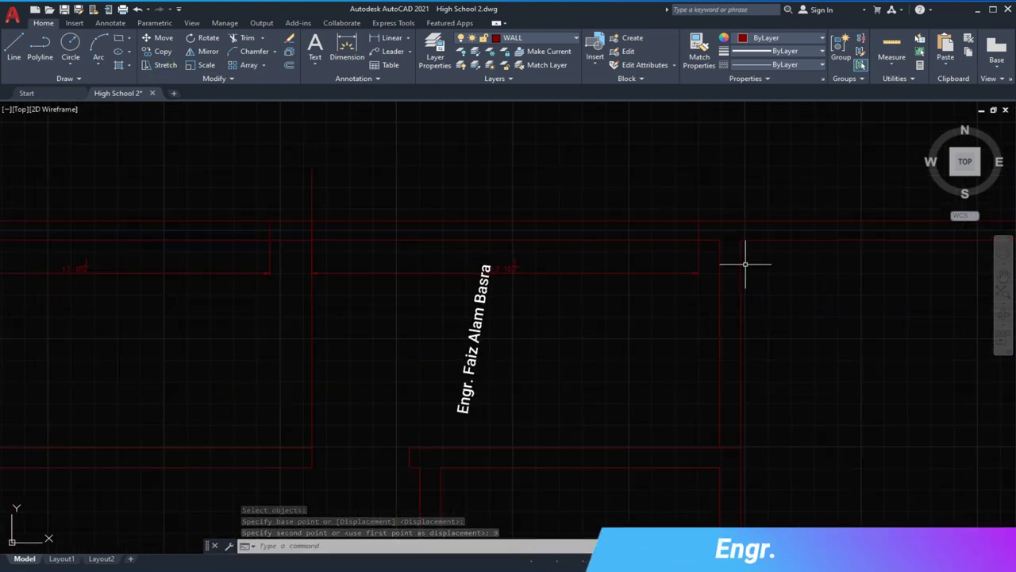
- Erase the temporary dimensions with a crossing window
{"action": "left_click", "coordinate": [502, 296]}
{"action": "left_click", "coordinate": [410, 268]}
{"action": "key", "text": "Delete"}
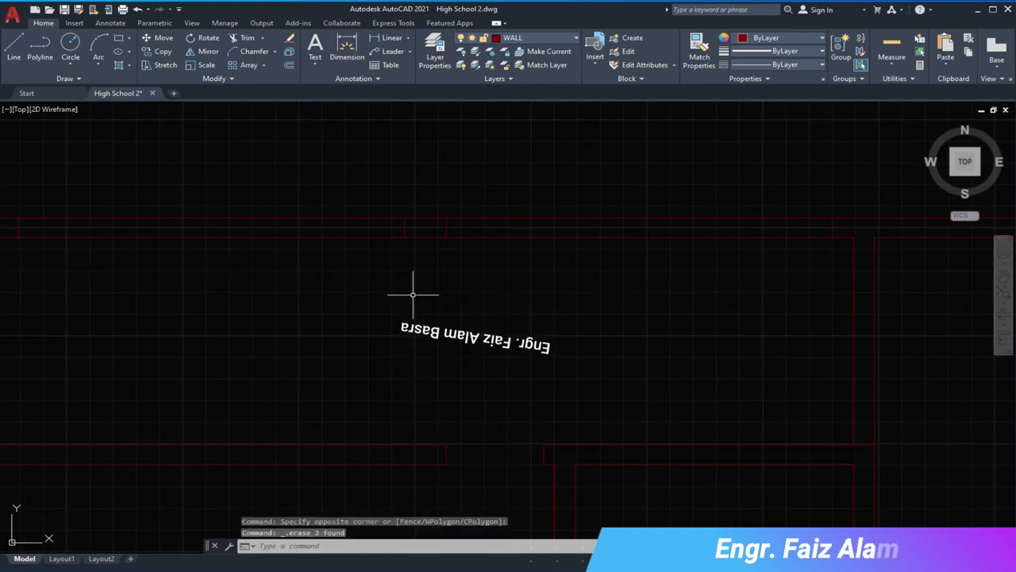
{"action": "scroll", "coordinate": [486, 295], "scroll_direction": "up", "scroll_amount": 2}
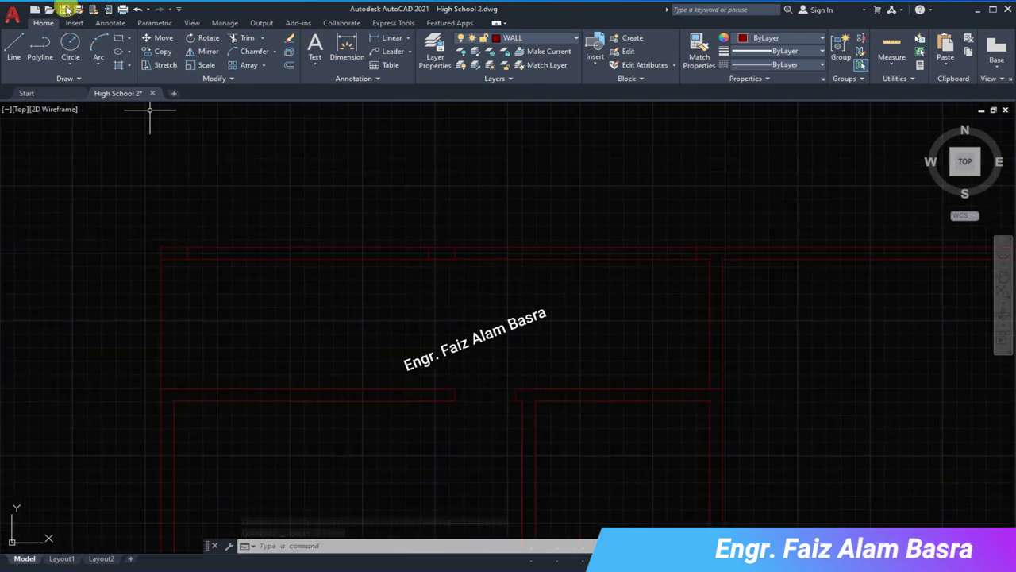
{"action": "left_click", "coordinate": [247, 38]}
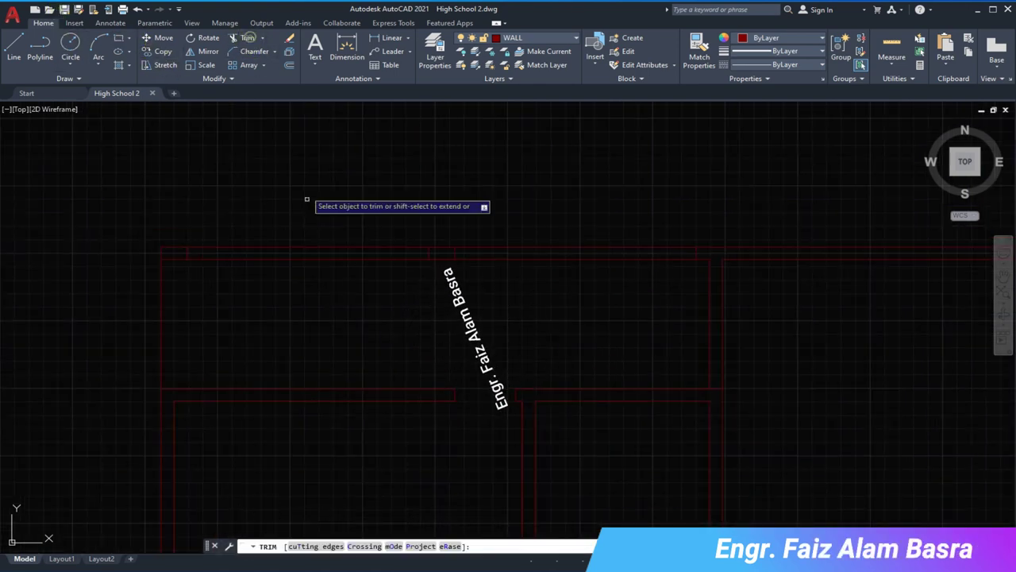
- Trim the top wall between the left and right pillars and close the gaps with lines
{"action": "left_click_drag", "start_coordinate": [341, 270], "coordinate": [317, 215]}
{"action": "left_click_drag", "start_coordinate": [548, 278], "coordinate": [535, 211]}
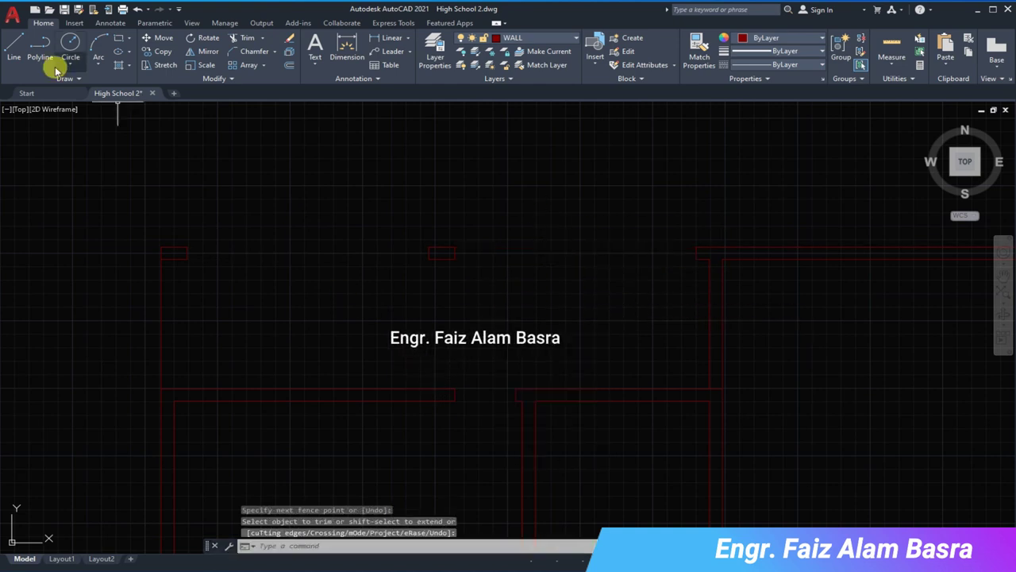
{"action": "left_click", "coordinate": [13, 49]}
{"action": "left_click", "coordinate": [429, 246]}
{"action": "key", "text": "Return"}
{"action": "key", "text": "Return"}
{"action": "left_click", "coordinate": [454, 246]}
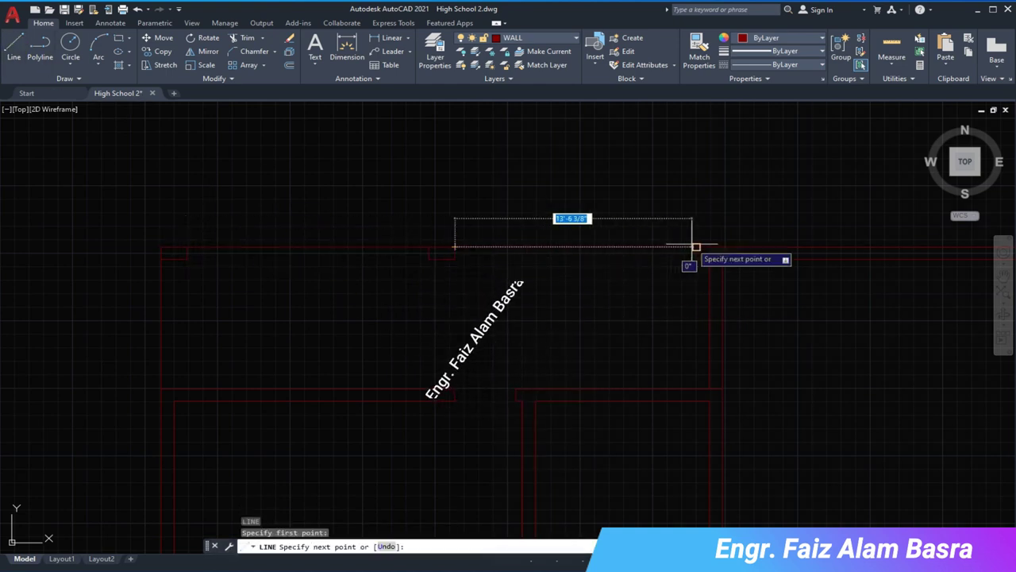
{"action": "left_click", "coordinate": [695, 246]}
{"action": "key", "text": "Return"}
- Trim away an extra wall segment near the lower rooms
{"action": "left_click", "coordinate": [248, 40]}
{"action": "left_click_drag", "start_coordinate": [141, 324], "coordinate": [302, 342]}
{"action": "left_click", "coordinate": [13, 50]}
{"action": "scroll", "coordinate": [227, 246], "scroll_direction": "up", "scroll_amount": 2}
{"action": "middle_click_drag", "start_coordinate": [227, 238], "coordinate": [234, 329]}
{"action": "left_click", "coordinate": [233, 329]}
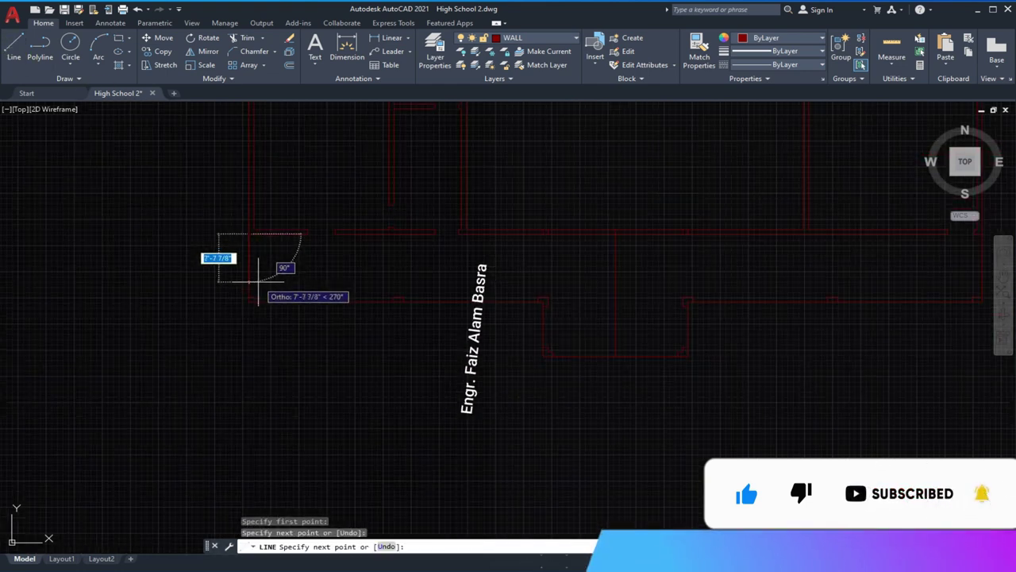
{"action": "key", "text": "Escape"}
- Begin offsetting the top wall line by the default 9-inch distance
{"action": "scroll", "coordinate": [244, 234], "scroll_direction": "up", "scroll_amount": 2}
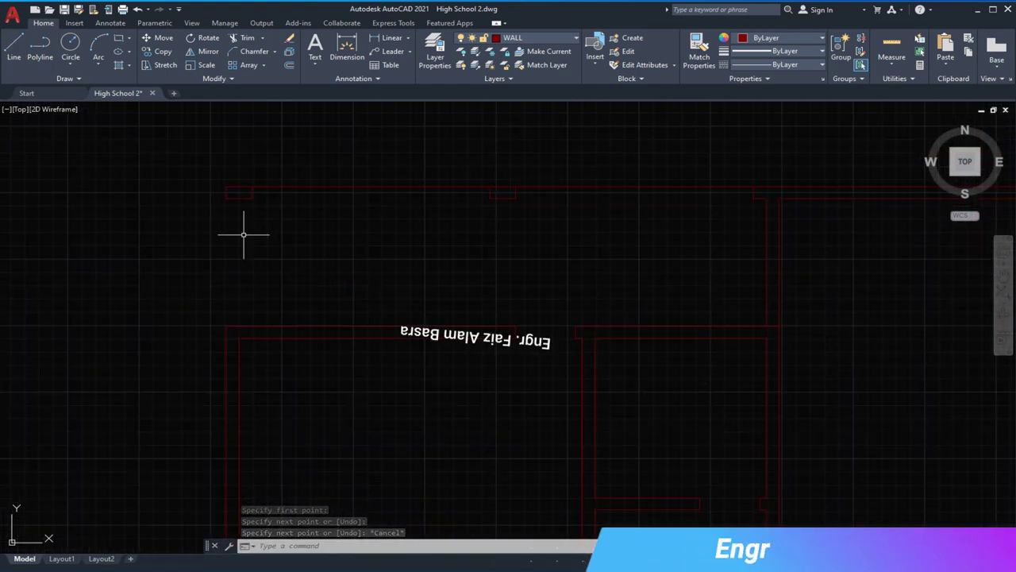
{"action": "scroll", "coordinate": [238, 220], "scroll_direction": "up", "scroll_amount": 2}
{"action": "middle_click_drag", "start_coordinate": [237, 220], "coordinate": [233, 225]}
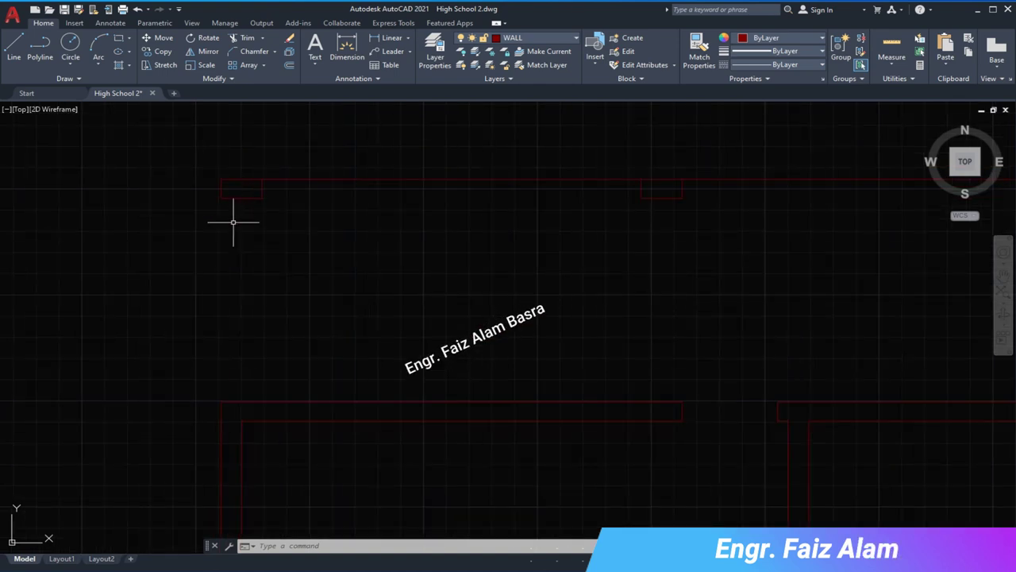
{"action": "left_click", "coordinate": [289, 64]}
{"action": "key", "text": "Return"}
{"action": "scroll", "coordinate": [238, 223], "scroll_direction": "up", "scroll_amount": 3}
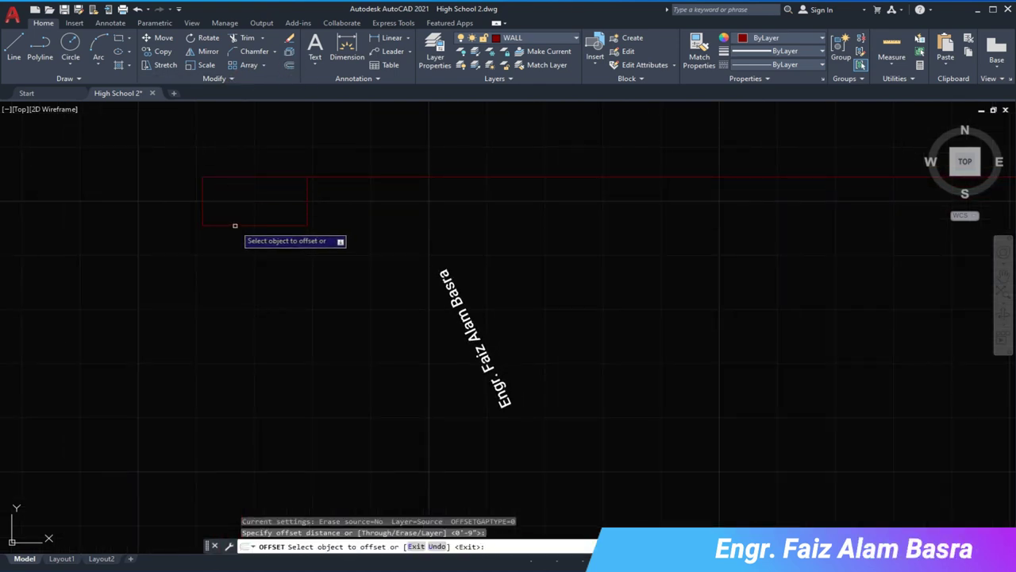
- Offset the wall line 9 inches downward and chamfer two corners closed
{"action": "left_click", "coordinate": [233, 226]}
{"action": "left_click", "coordinate": [230, 262]}
{"action": "key", "text": "Escape"}
{"action": "left_click", "coordinate": [255, 51]}
{"action": "left_click", "coordinate": [203, 204]}
{"action": "left_click", "coordinate": [214, 273]}
{"action": "key", "text": "Return"}
{"action": "left_click", "coordinate": [254, 222]}
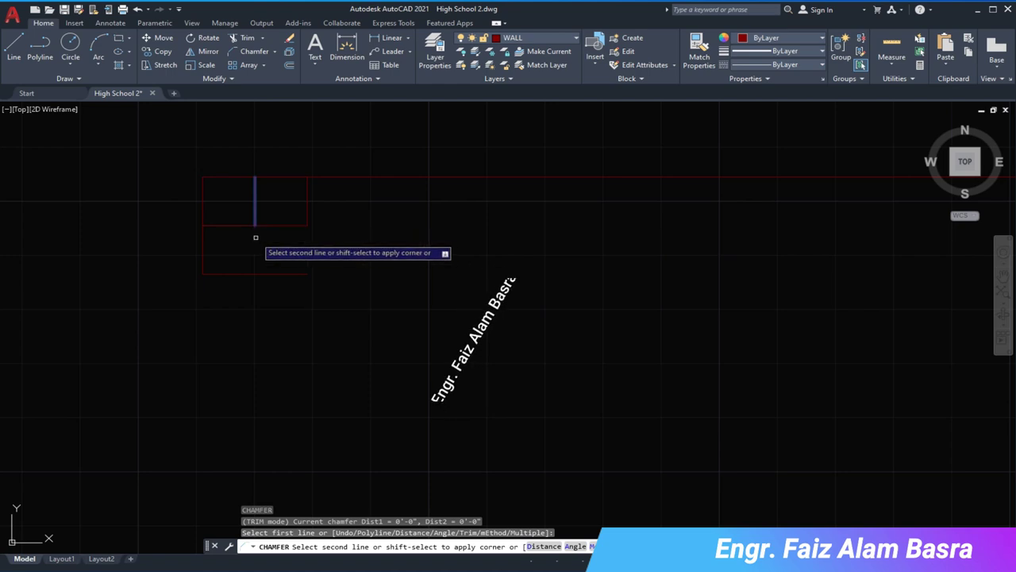
{"action": "left_click", "coordinate": [231, 272]}
- Trim the overlapping wall lines at the corner
{"action": "left_click", "coordinate": [247, 38]}
{"action": "scroll", "coordinate": [285, 200], "scroll_direction": "down", "scroll_amount": 5}
{"action": "right_click", "coordinate": [304, 205]}
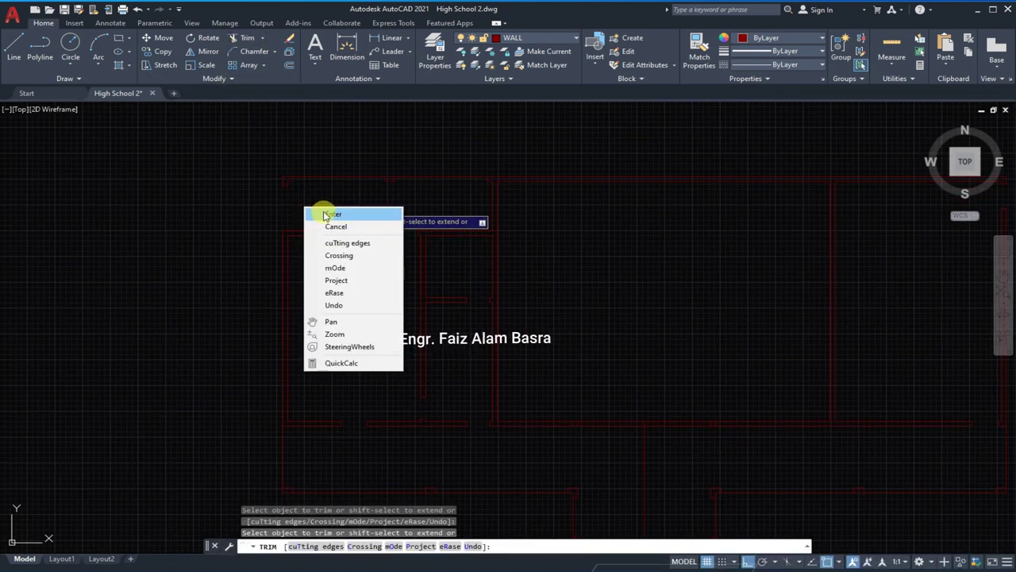
{"action": "left_click", "coordinate": [318, 210]}
{"action": "scroll", "coordinate": [275, 169], "scroll_direction": "down", "scroll_amount": 2}
{"action": "scroll", "coordinate": [282, 278], "scroll_direction": "up", "scroll_amount": 3}
- Offset another wall line by the default distance and trim the excess, forming a stepped corner
{"action": "left_click", "coordinate": [289, 64]}
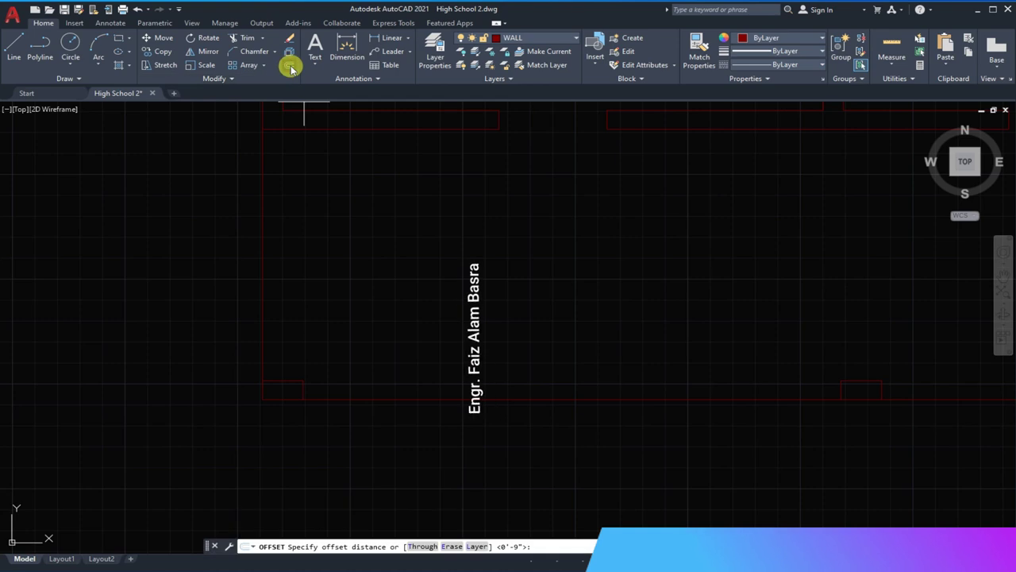
{"action": "key", "text": "Return"}
{"action": "scroll", "coordinate": [286, 389], "scroll_direction": "up", "scroll_amount": 4}
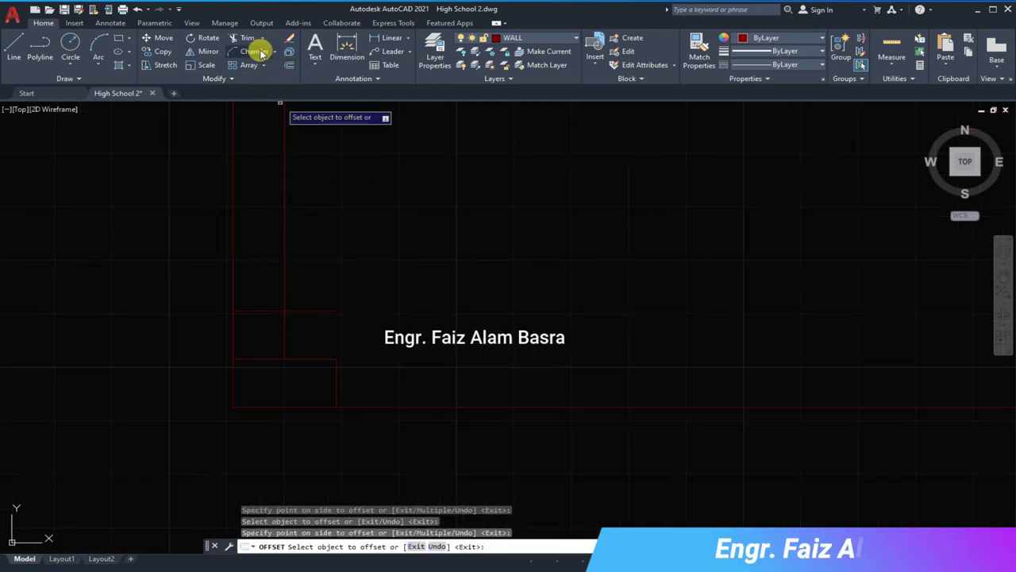
{"action": "left_click", "coordinate": [247, 37]}
{"action": "scroll", "coordinate": [301, 385], "scroll_direction": "down", "scroll_amount": 3}
{"action": "left_click", "coordinate": [363, 353]}
{"action": "scroll", "coordinate": [303, 375], "scroll_direction": "up", "scroll_amount": 2}
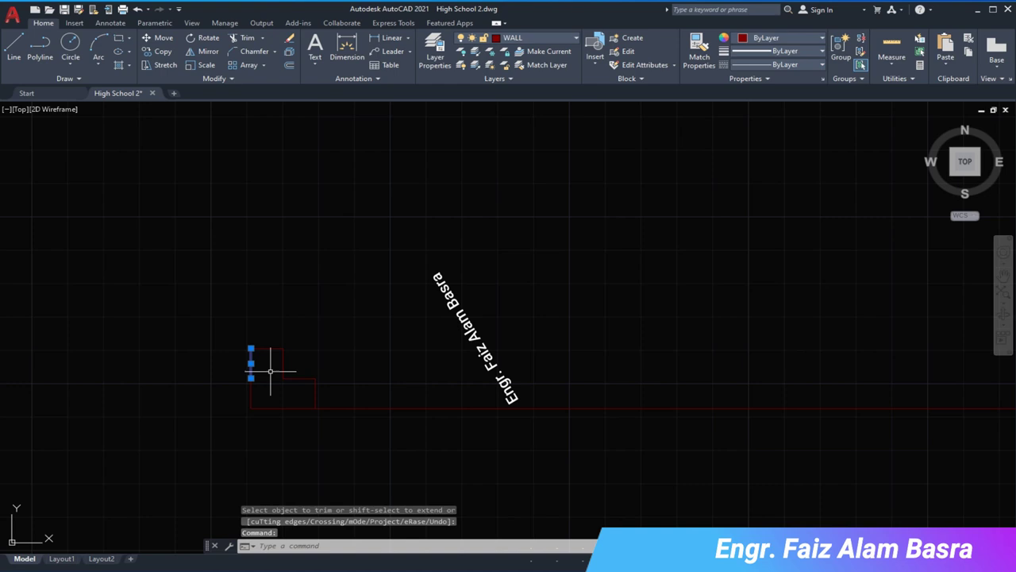
{"action": "scroll", "coordinate": [307, 363], "scroll_direction": "down", "scroll_amount": 3}
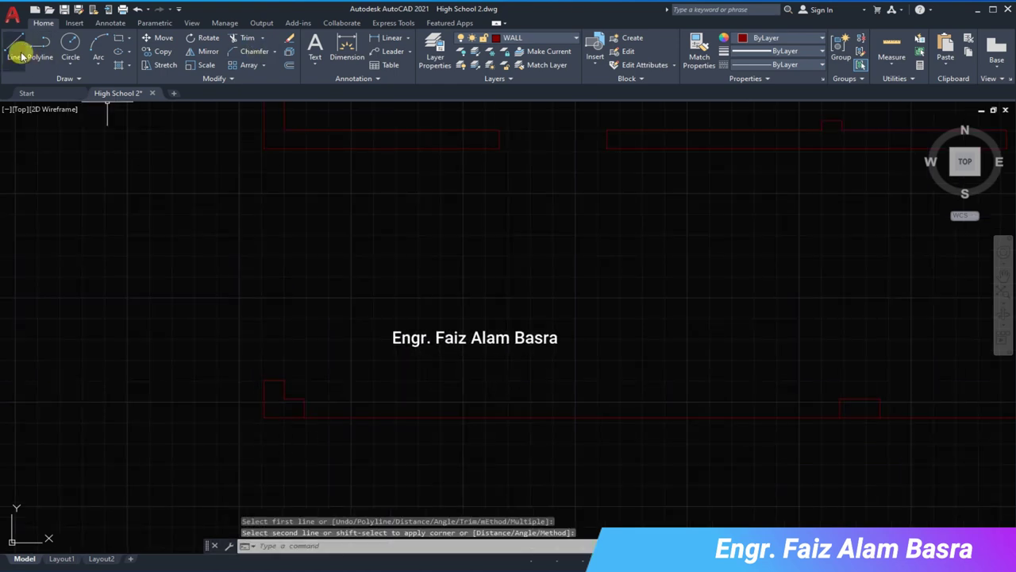
{"action": "left_click", "coordinate": [14, 48]}
{"action": "left_click", "coordinate": [265, 380]}
{"action": "key", "text": "Escape"}
{"action": "key", "text": "Escape"}
{"action": "scroll", "coordinate": [316, 318], "scroll_direction": "down", "scroll_amount": 3}
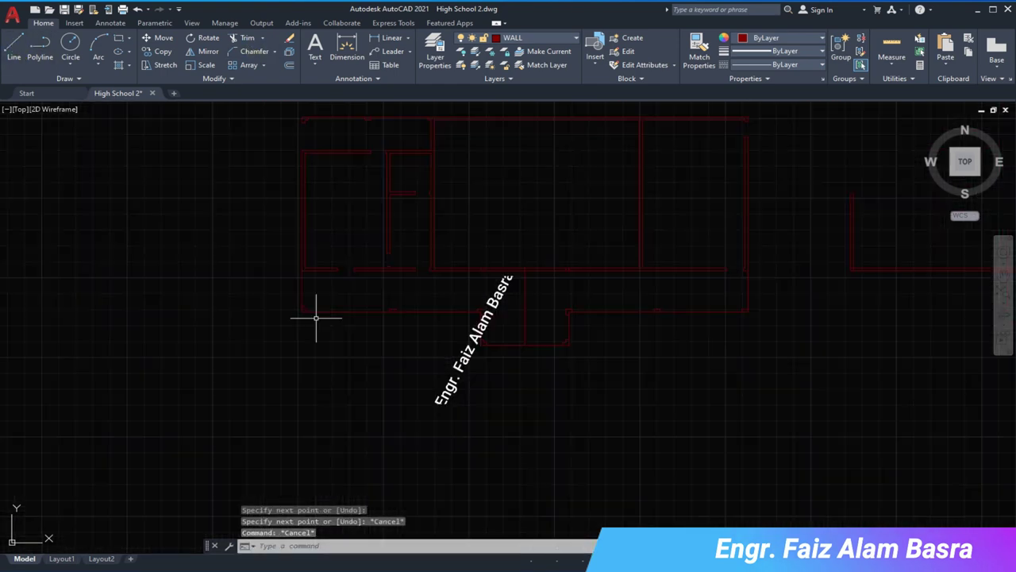
- Mirror the corner wall lines to the opposite side, keeping the originals
{"action": "scroll", "coordinate": [337, 302], "scroll_direction": "up", "scroll_amount": 3}
{"action": "left_click", "coordinate": [238, 262]}
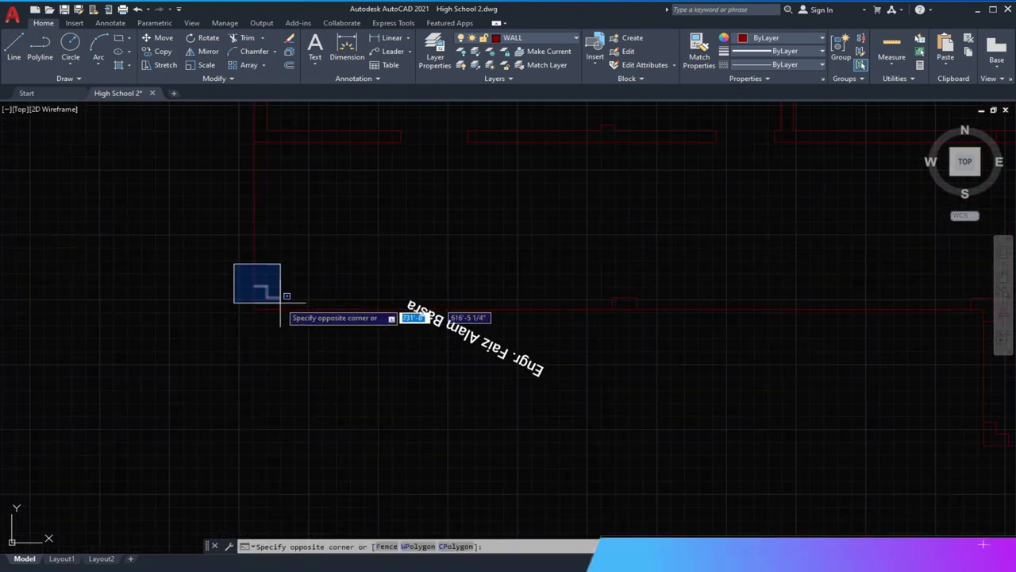
{"action": "left_click", "coordinate": [208, 52]}
{"action": "scroll", "coordinate": [661, 355], "scroll_direction": "down", "scroll_amount": 1}
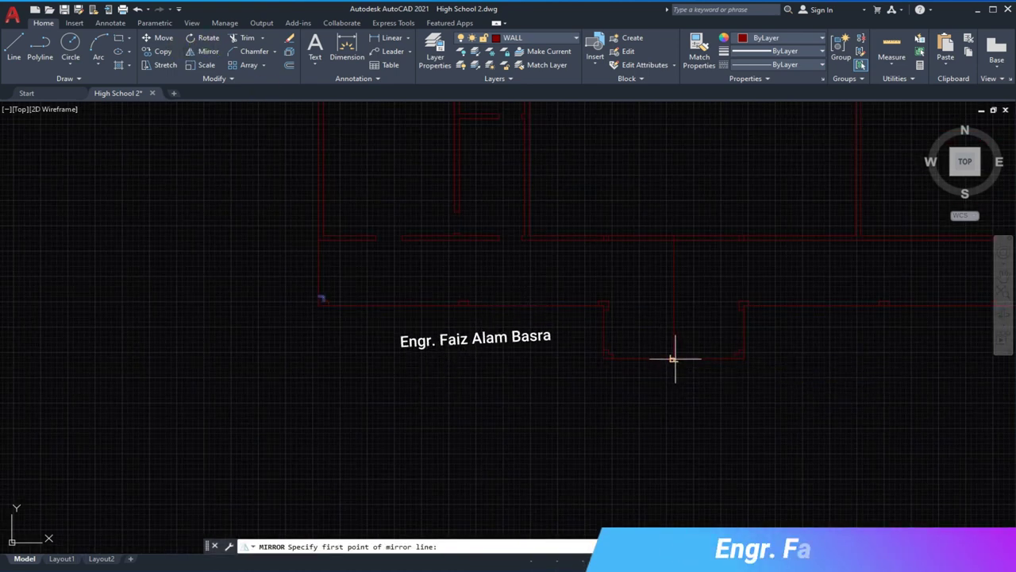
{"action": "left_click", "coordinate": [674, 357]}
{"action": "left_click", "coordinate": [675, 397]}
{"action": "type", "text": "N"}
{"action": "key", "text": "Return"}
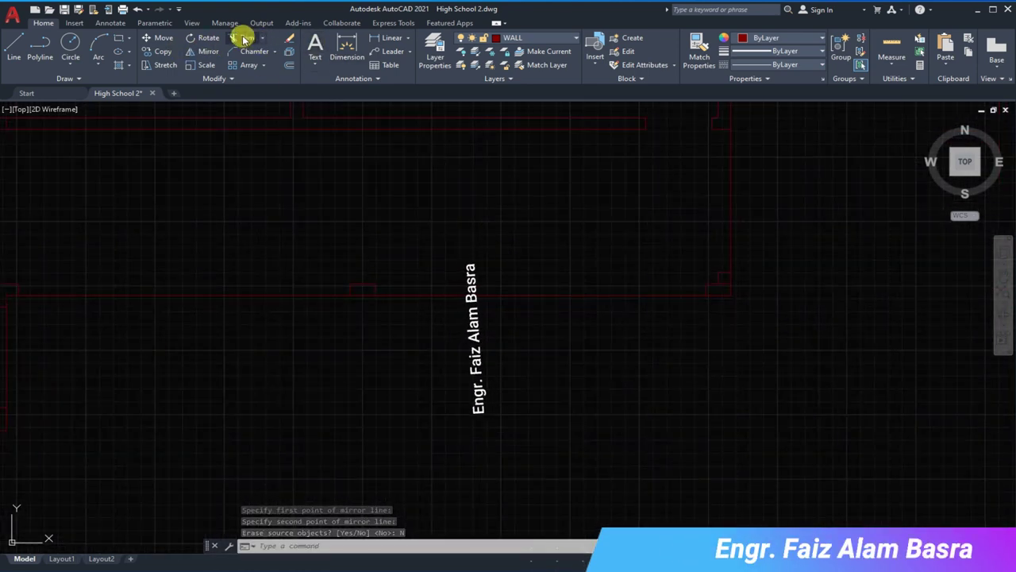
{"action": "left_click", "coordinate": [243, 40]}
{"action": "scroll", "coordinate": [709, 323], "scroll_direction": "down", "scroll_amount": 2}
{"action": "middle_click_drag", "start_coordinate": [356, 361], "coordinate": [563, 297]}
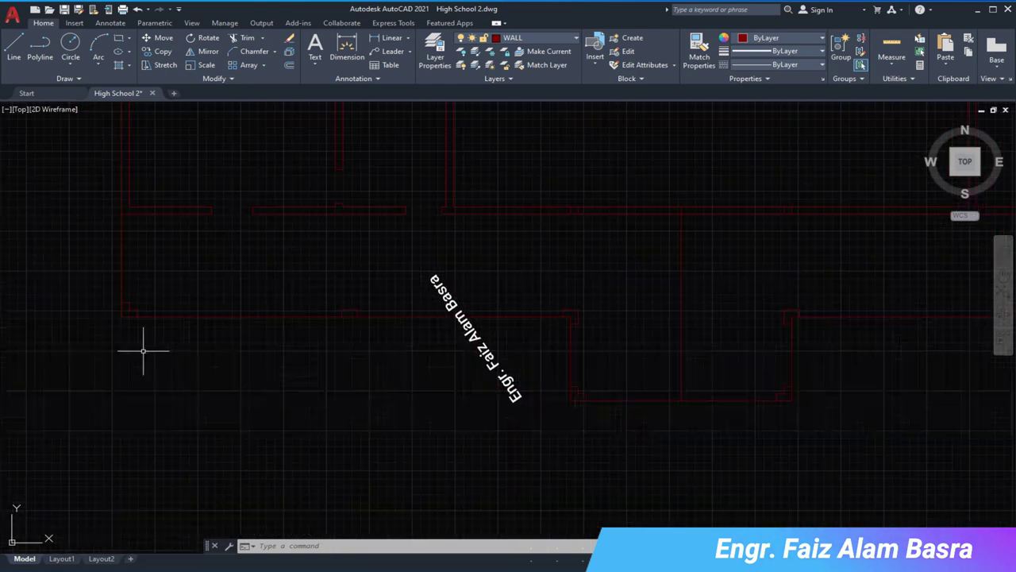
- Offset the entrance projection's wall lines inward by the default distance
{"action": "left_click", "coordinate": [289, 64]}
{"action": "key", "text": "Return"}
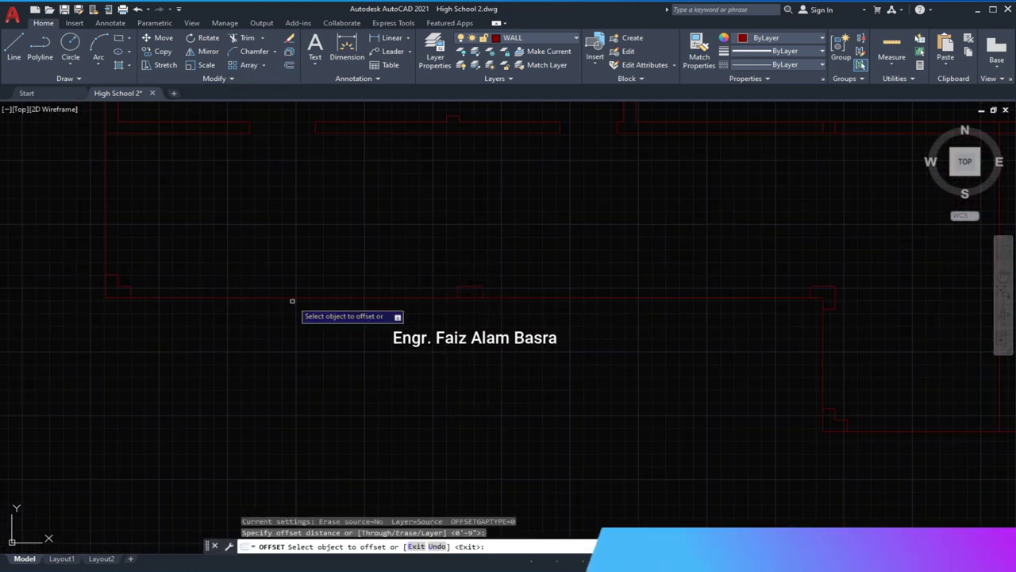
{"action": "left_click", "coordinate": [291, 298]}
{"action": "left_click", "coordinate": [111, 218]}
{"action": "scroll", "coordinate": [794, 381], "scroll_direction": "down", "scroll_amount": 3}
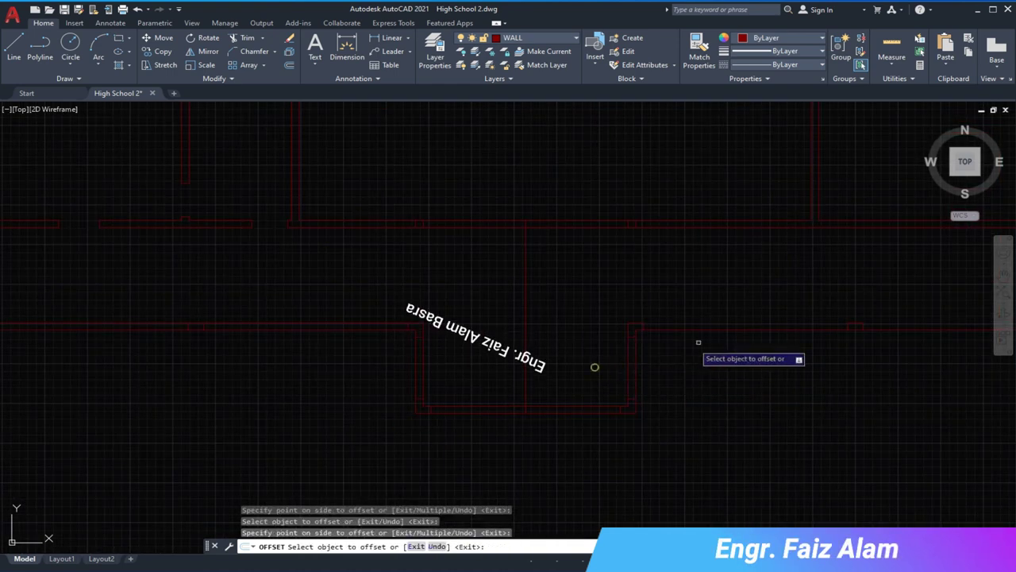
{"action": "left_click", "coordinate": [607, 361]}
{"action": "left_click", "coordinate": [705, 328]}
{"action": "left_click", "coordinate": [892, 331]}
{"action": "scroll", "coordinate": [683, 288], "scroll_direction": "down", "scroll_amount": 3}
{"action": "scroll", "coordinate": [633, 352], "scroll_direction": "down", "scroll_amount": 3}
{"action": "key", "text": "Return"}
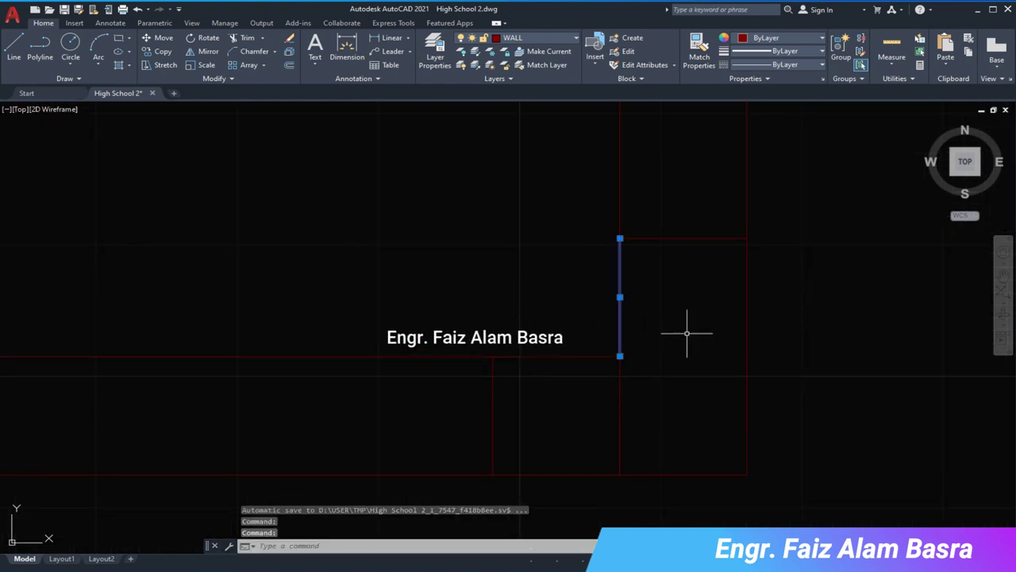
{"action": "type", "text": "tr"}
{"action": "key", "text": "Return"}
- Draw a short vertical line up the wall to close the first open wall end
{"action": "left_click", "coordinate": [637, 401]}
{"action": "key", "text": "Escape"}
{"action": "type", "text": "l"}
{"action": "key", "text": "Return"}
{"action": "left_click", "coordinate": [620, 357]}
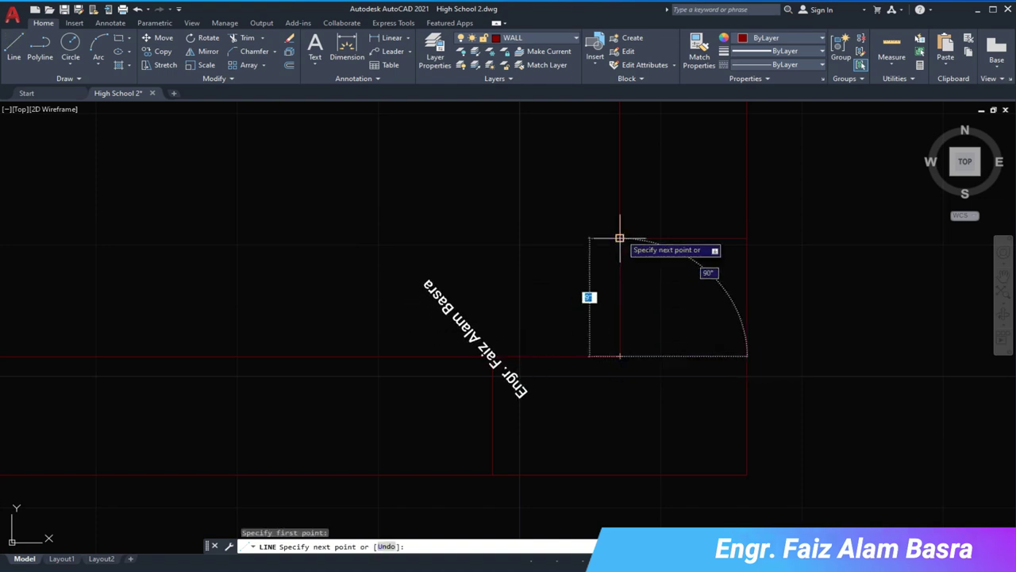
{"action": "left_click", "coordinate": [620, 238]}
{"action": "scroll", "coordinate": [680, 325], "scroll_direction": "down", "scroll_amount": 2}
{"action": "scroll", "coordinate": [680, 325], "scroll_direction": "down", "scroll_amount": 3}
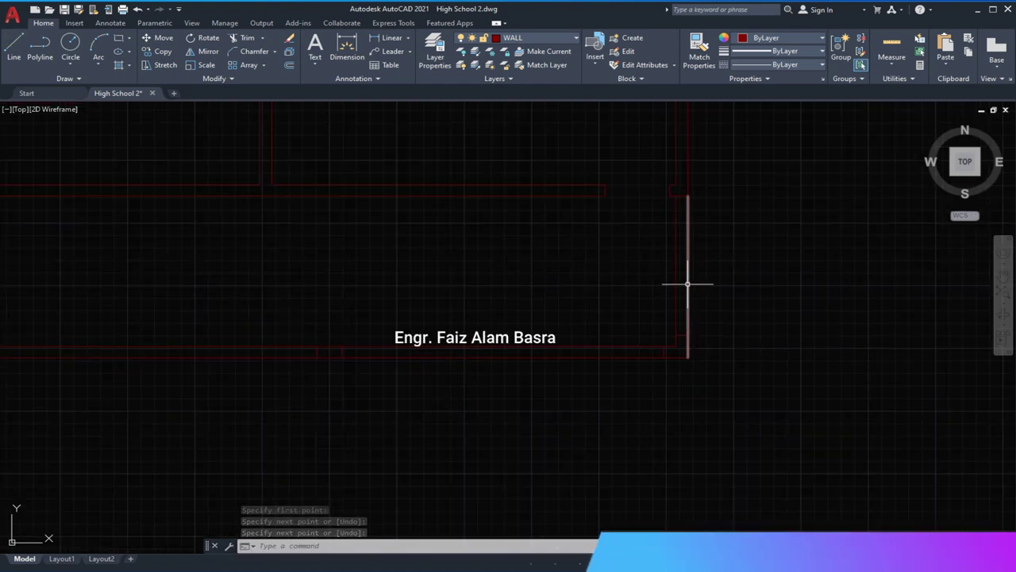
{"action": "left_click", "coordinate": [246, 43]}
- Draw a second vertical line down to the wall and chamfer it against the horizontal line
{"action": "left_click", "coordinate": [13, 46]}
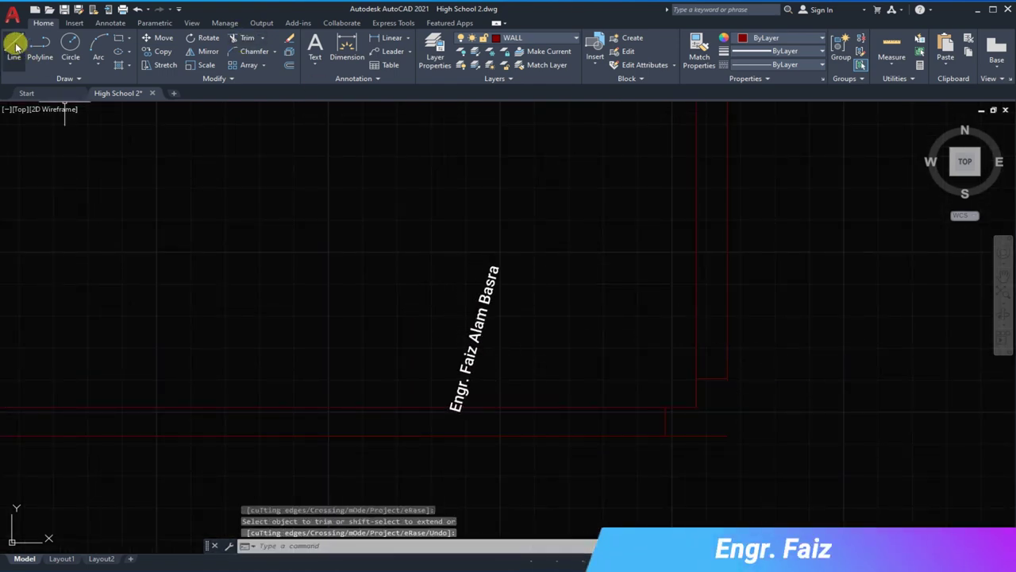
{"action": "scroll", "coordinate": [680, 401], "scroll_direction": "down", "scroll_amount": 2}
{"action": "left_click", "coordinate": [675, 165]}
{"action": "scroll", "coordinate": [675, 389], "scroll_direction": "up", "scroll_amount": 3}
{"action": "left_click", "coordinate": [673, 366]}
{"action": "right_click", "coordinate": [673, 370]}
{"action": "left_click", "coordinate": [693, 376]}
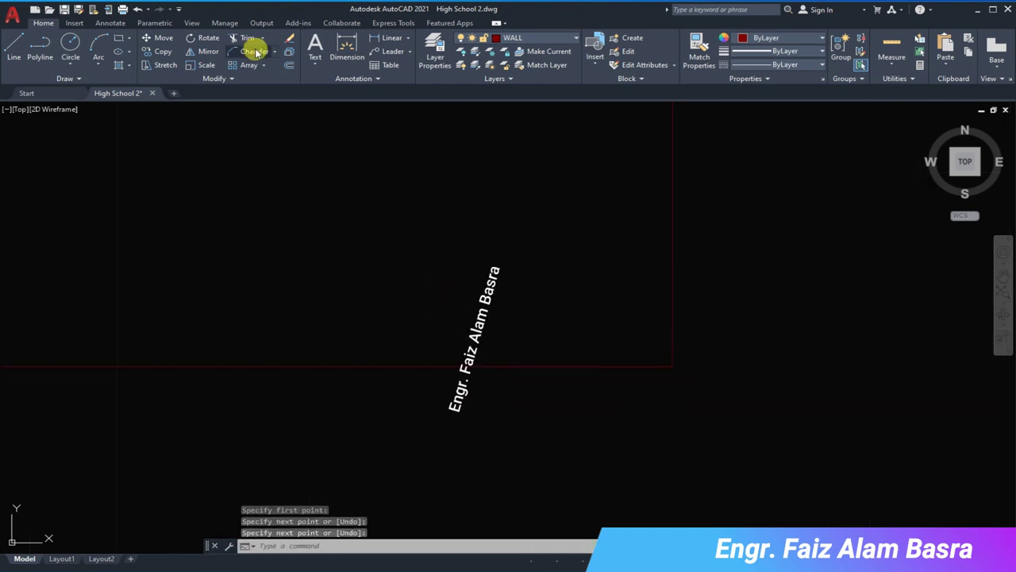
{"action": "left_click", "coordinate": [256, 53]}
{"action": "left_click", "coordinate": [650, 366]}
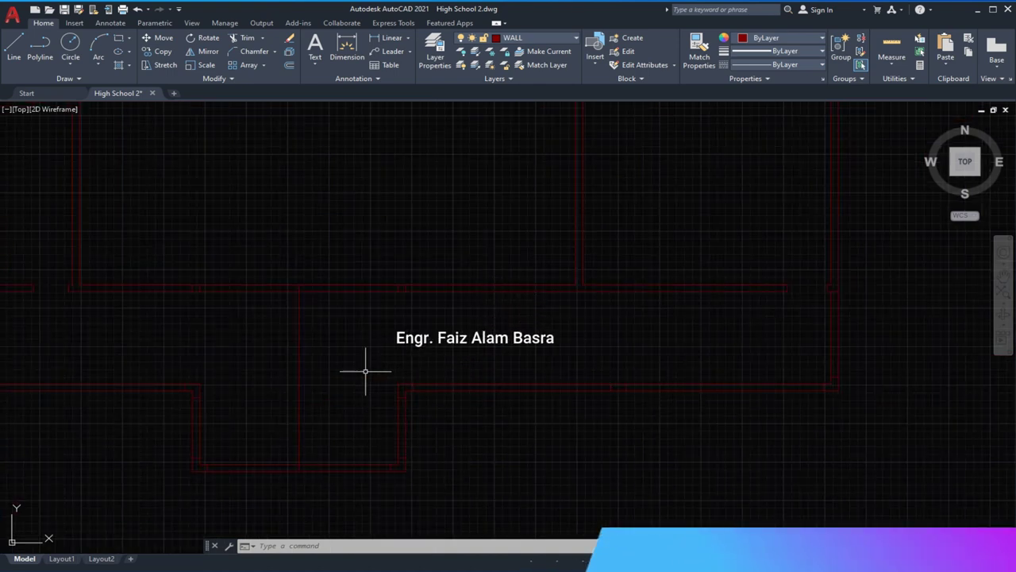
- Window-select the four stray leftover wall lines near the rooms and erase them
{"action": "scroll", "coordinate": [348, 401], "scroll_direction": "down", "scroll_amount": 2}
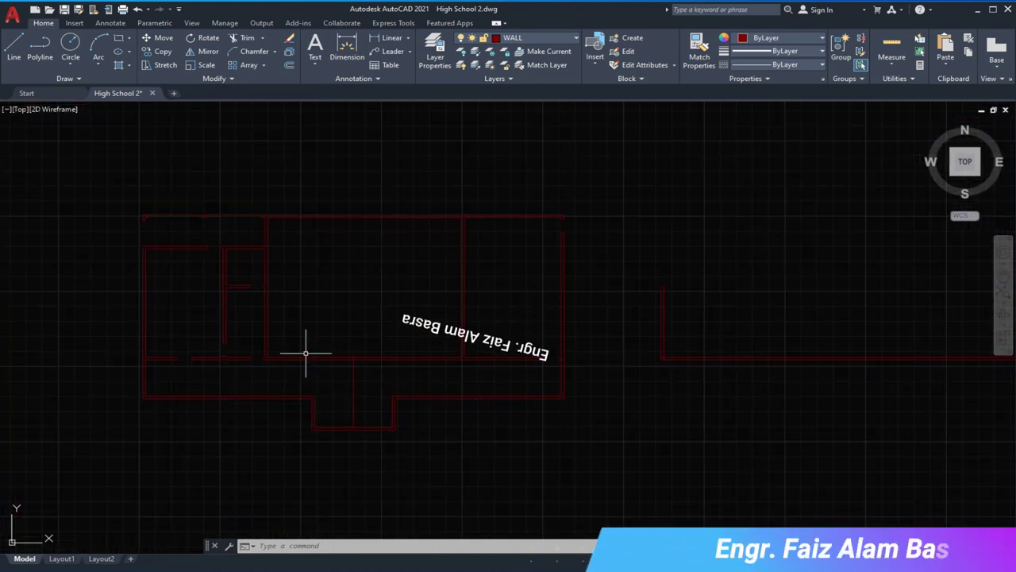
{"action": "middle_click_drag", "start_coordinate": [306, 353], "coordinate": [311, 370]}
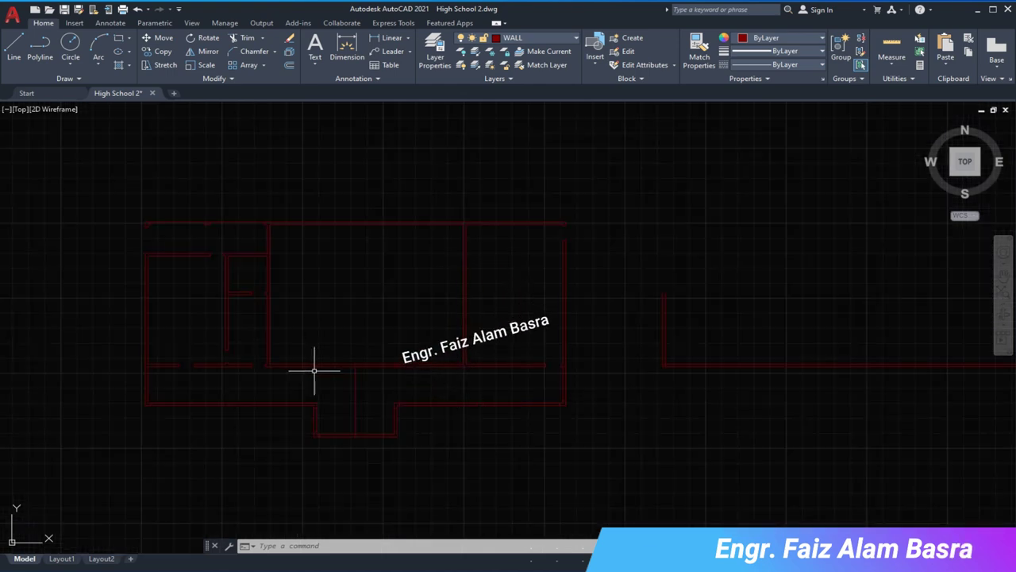
{"action": "scroll", "coordinate": [328, 371], "scroll_direction": "up", "scroll_amount": 2}
{"action": "left_click", "coordinate": [288, 347]}
{"action": "left_click", "coordinate": [448, 386]}
{"action": "scroll", "coordinate": [385, 330], "scroll_direction": "down", "scroll_amount": 2}
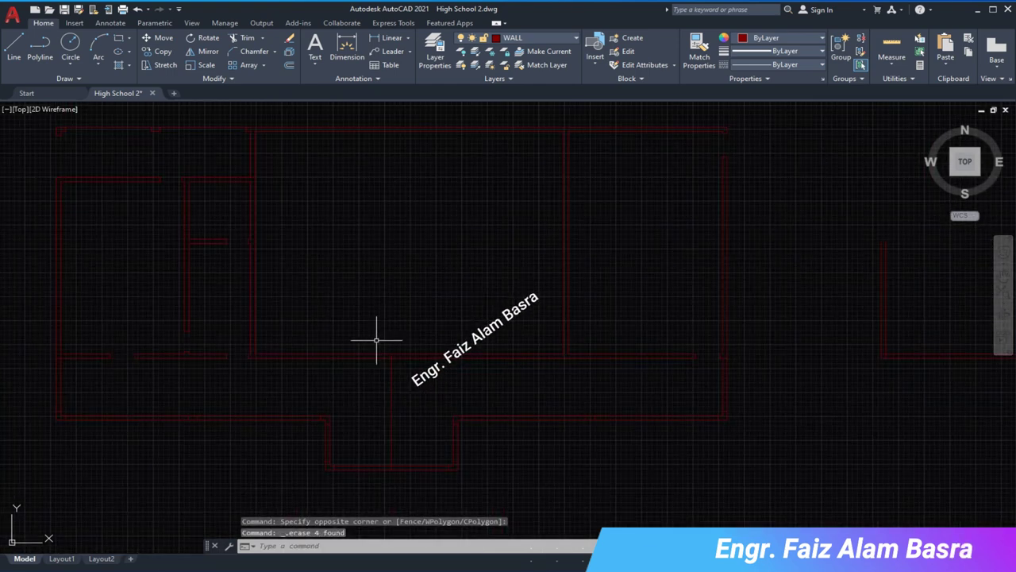
{"action": "scroll", "coordinate": [215, 347], "scroll_direction": "up", "scroll_amount": 2}
{"action": "scroll", "coordinate": [246, 379], "scroll_direction": "down", "scroll_amount": 2}
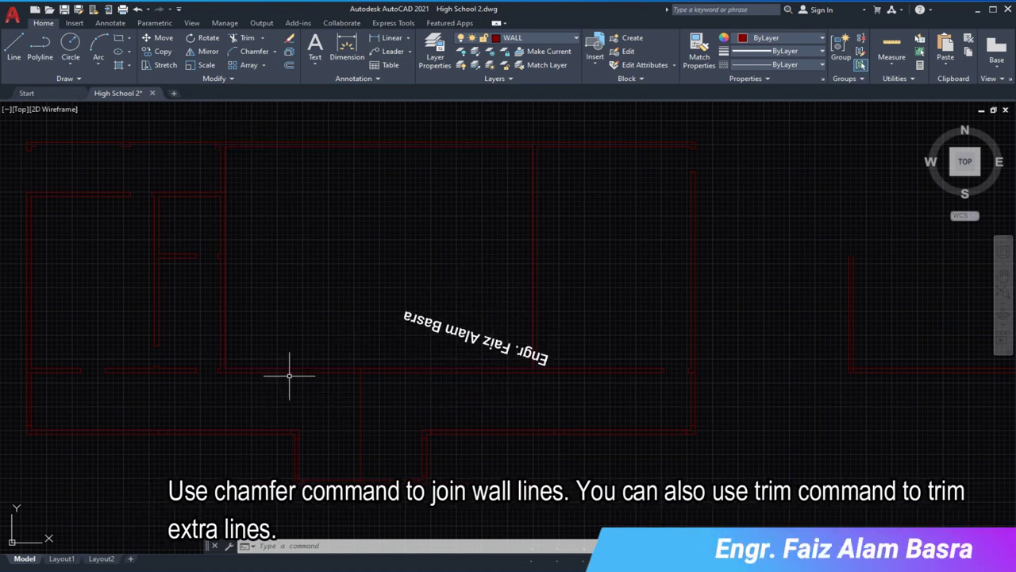
{"action": "left_click", "coordinate": [289, 66]}
{"action": "type", "text": "4.5"}
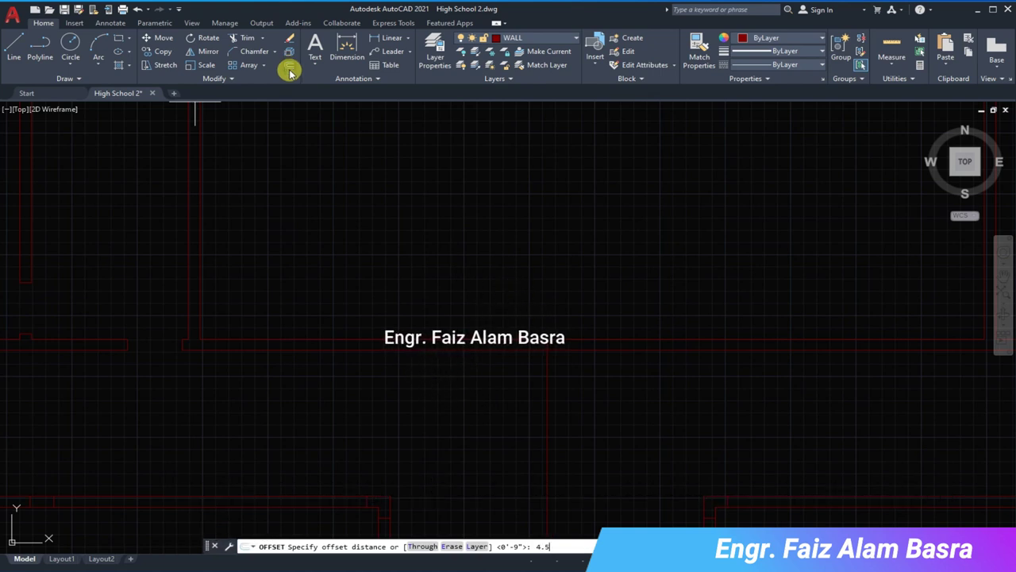
- Offset two wall lines by 4.5, including a vertical wall line on the right
{"action": "key", "text": "Return"}
{"action": "left_click", "coordinate": [159, 308]}
{"action": "left_click", "coordinate": [143, 318]}
{"action": "left_click", "coordinate": [635, 347]}
{"action": "left_click", "coordinate": [624, 347]}
{"action": "scroll", "coordinate": [548, 378], "scroll_direction": "down", "scroll_amount": 3}
{"action": "scroll", "coordinate": [377, 136], "scroll_direction": "up", "scroll_amount": 3}
{"action": "scroll", "coordinate": [310, 132], "scroll_direction": "up", "scroll_amount": 2}
- Offset an upper wall line and a vertical wall line by 48, the latter to the left
{"action": "key", "text": "Return"}
{"action": "key", "text": "Return"}
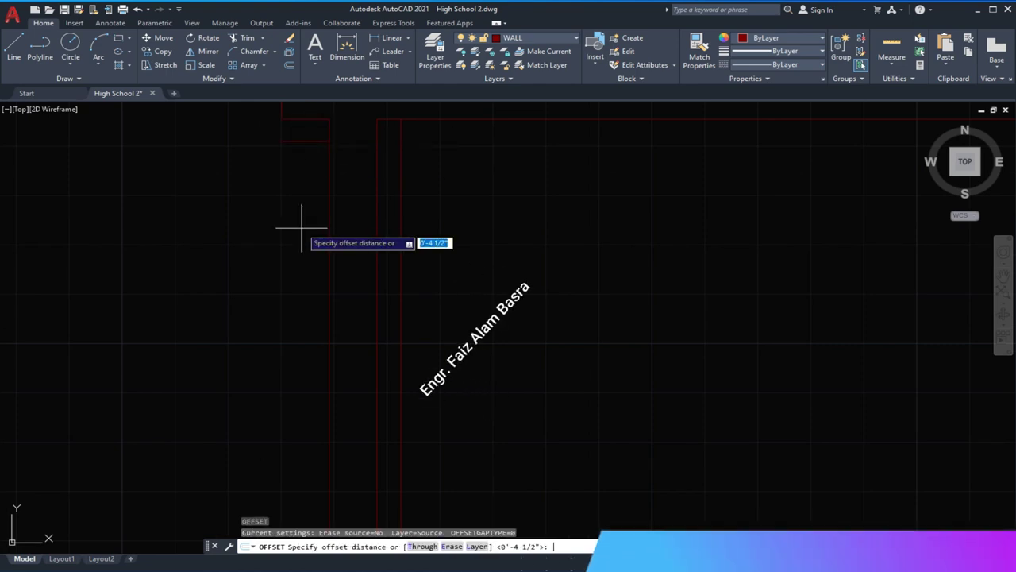
{"action": "type", "text": "48"}
{"action": "key", "text": "Return"}
{"action": "left_click", "coordinate": [302, 207]}
{"action": "left_click", "coordinate": [320, 225]}
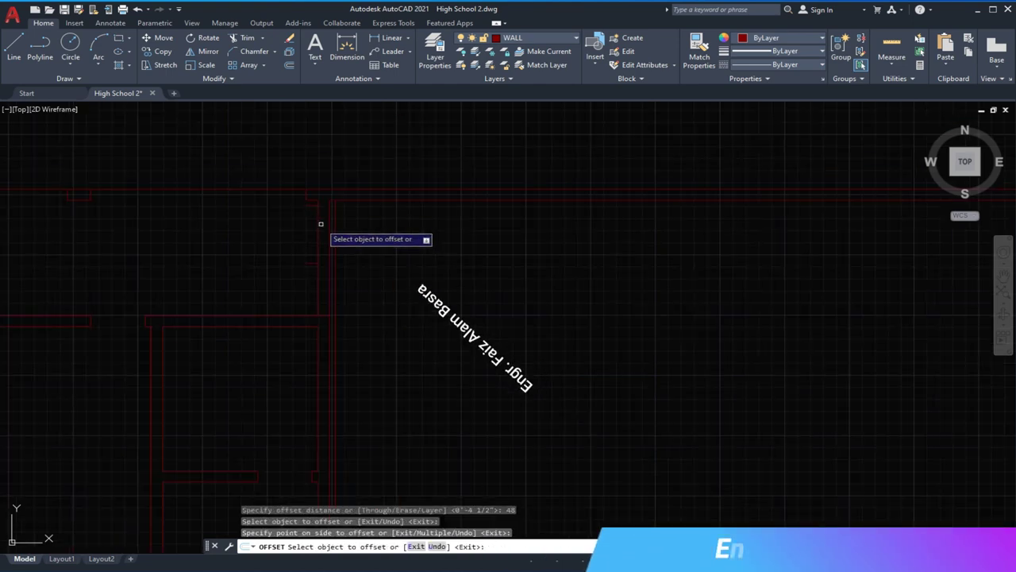
{"action": "scroll", "coordinate": [106, 362], "scroll_direction": "down", "scroll_amount": 3}
{"action": "scroll", "coordinate": [422, 318], "scroll_direction": "up", "scroll_amount": 3}
{"action": "left_click", "coordinate": [529, 342]}
{"action": "left_click", "coordinate": [369, 340]}
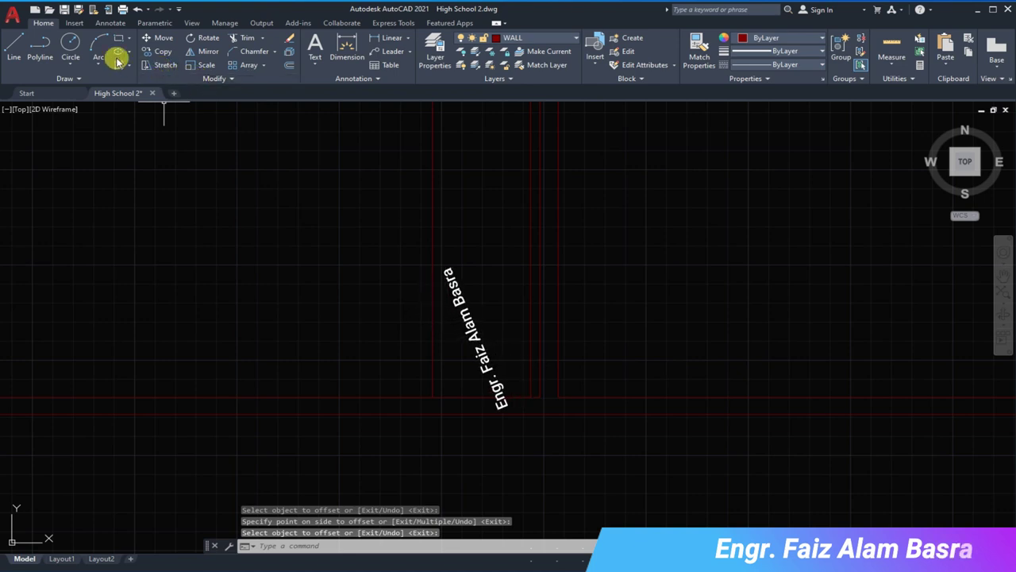
- Extend the short wall line at the left corner to meet the vertical wall line
{"action": "left_click", "coordinate": [261, 37]}
{"action": "left_click", "coordinate": [250, 70]}
{"action": "scroll", "coordinate": [531, 387], "scroll_direction": "up", "scroll_amount": 1}
{"action": "middle_click_drag", "start_coordinate": [579, 400], "coordinate": [147, 413]}
{"action": "scroll", "coordinate": [215, 405], "scroll_direction": "down", "scroll_amount": 2}
{"action": "scroll", "coordinate": [204, 174], "scroll_direction": "up", "scroll_amount": 2}
{"action": "scroll", "coordinate": [234, 156], "scroll_direction": "up", "scroll_amount": 1}
{"action": "left_click", "coordinate": [228, 303]}
{"action": "right_click", "coordinate": [207, 244]}
- Trim the excess wall ends with a fence, then trim one more leftover segment
{"action": "left_click", "coordinate": [251, 55]}
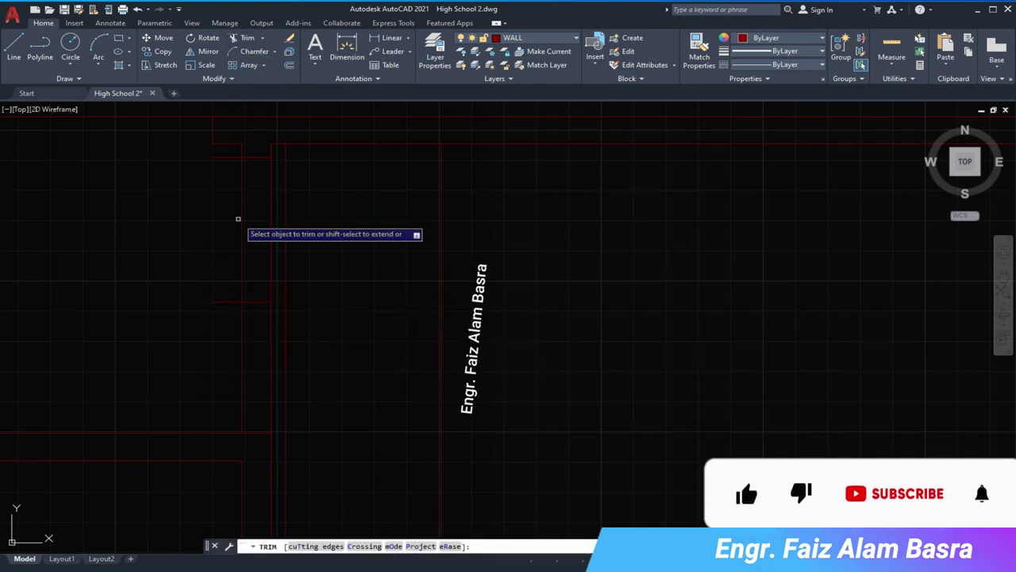
{"action": "left_click", "coordinate": [250, 40]}
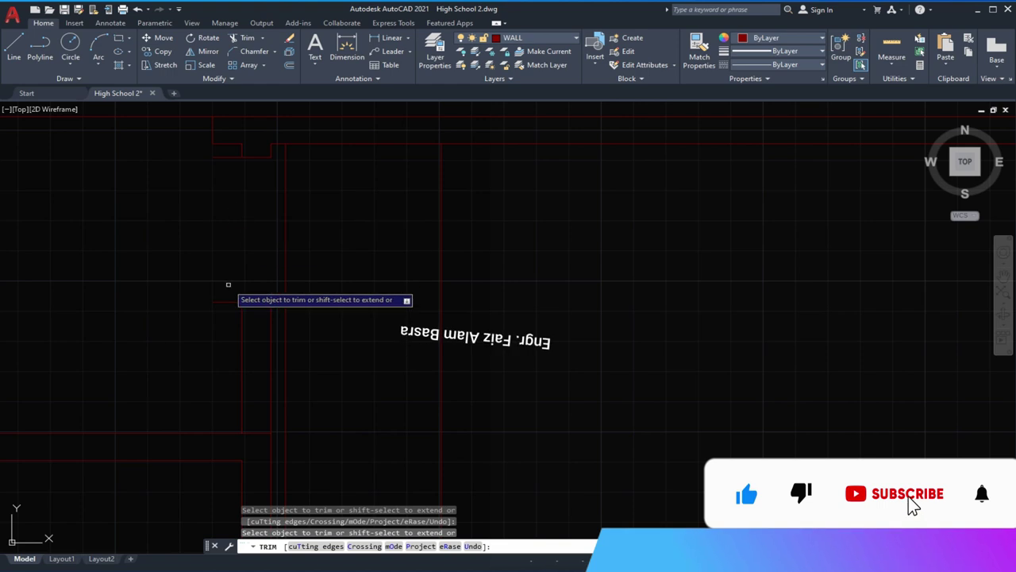
{"action": "scroll", "coordinate": [222, 158], "scroll_direction": "down", "scroll_amount": 2}
{"action": "scroll", "coordinate": [256, 211], "scroll_direction": "up", "scroll_amount": 2}
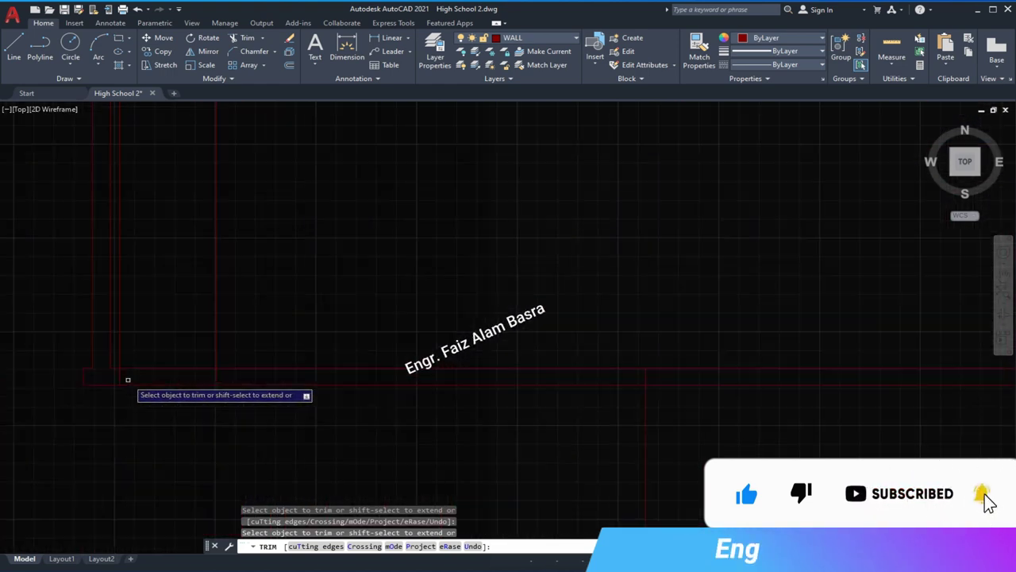
{"action": "left_click", "coordinate": [186, 402]}
{"action": "left_click", "coordinate": [278, 337]}
{"action": "key", "text": "Return"}
{"action": "scroll", "coordinate": [257, 344], "scroll_direction": "down", "scroll_amount": 2}
{"action": "scroll", "coordinate": [397, 362], "scroll_direction": "up", "scroll_amount": 1}
{"action": "left_click", "coordinate": [361, 320]}
{"action": "scroll", "coordinate": [506, 416], "scroll_direction": "down", "scroll_amount": 2}
{"action": "scroll", "coordinate": [477, 411], "scroll_direction": "up", "scroll_amount": 1}
{"action": "right_click", "coordinate": [328, 336]}
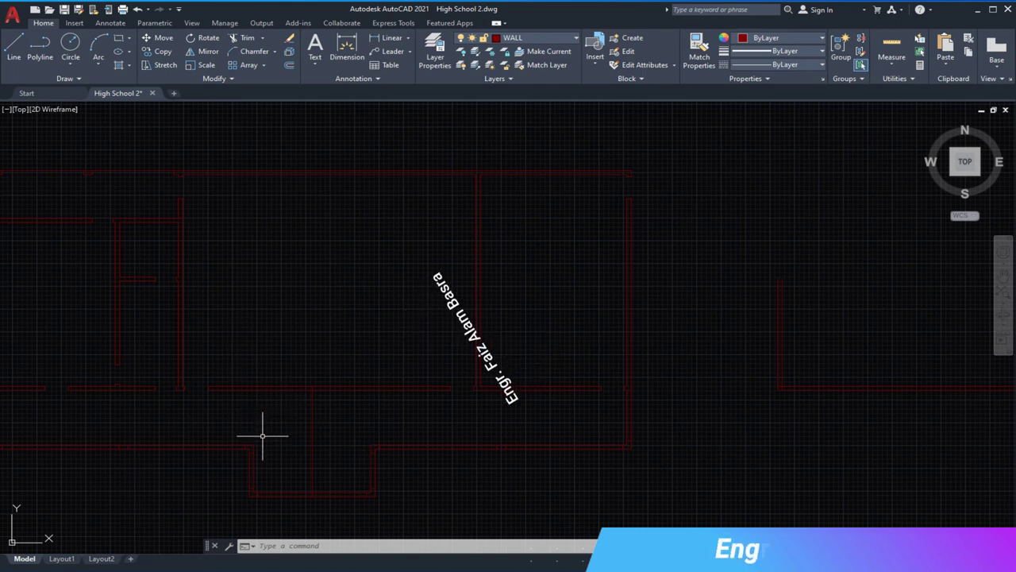
{"action": "scroll", "coordinate": [641, 402], "scroll_direction": "down", "scroll_amount": 3}
{"action": "scroll", "coordinate": [370, 483], "scroll_direction": "up", "scroll_amount": 3}
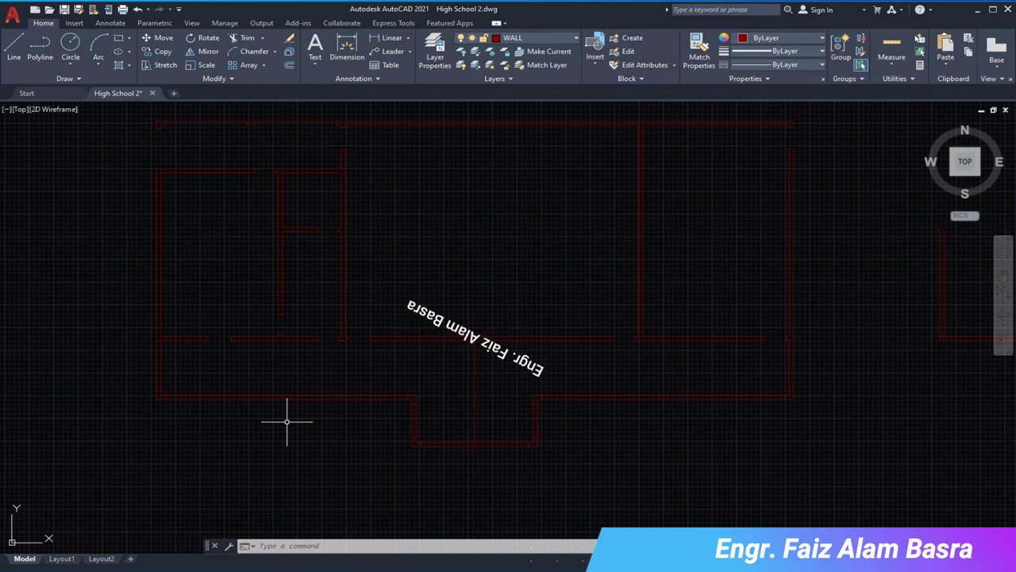
{"action": "scroll", "coordinate": [282, 427], "scroll_direction": "down", "scroll_amount": 2}
{"action": "scroll", "coordinate": [283, 420], "scroll_direction": "up", "scroll_amount": 1}
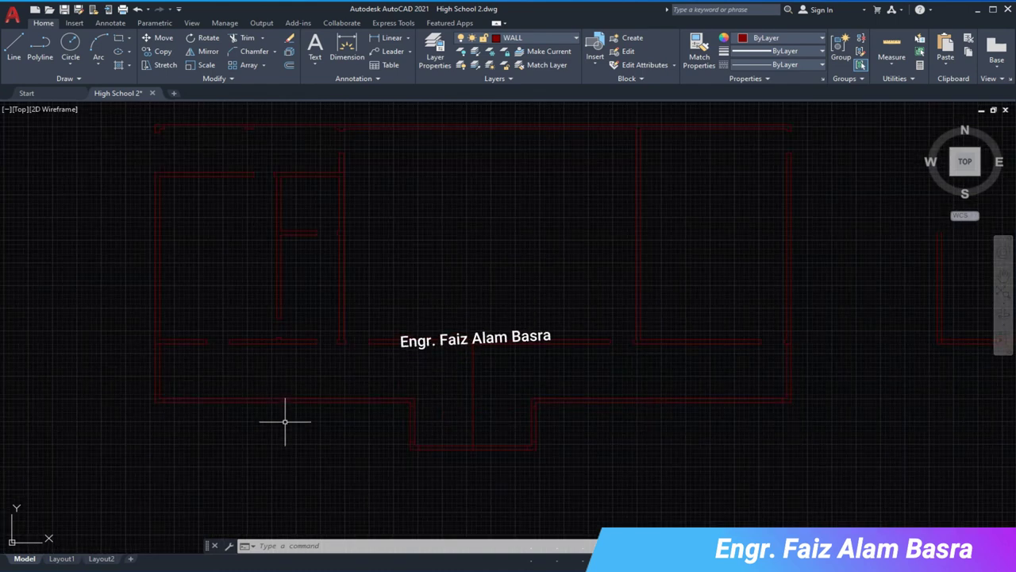
{"action": "scroll", "coordinate": [281, 421], "scroll_direction": "down", "scroll_amount": 1}
{"action": "scroll", "coordinate": [213, 406], "scroll_direction": "down", "scroll_amount": 2}
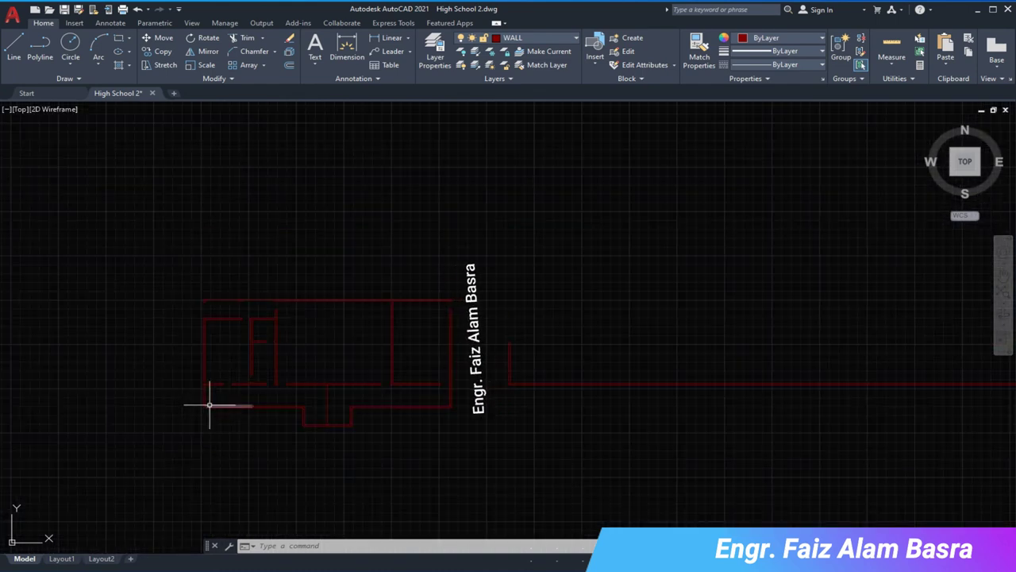
{"action": "scroll", "coordinate": [550, 378], "scroll_direction": "up", "scroll_amount": 2}
{"action": "scroll", "coordinate": [358, 386], "scroll_direction": "up", "scroll_amount": 1}
{"action": "scroll", "coordinate": [288, 382], "scroll_direction": "down", "scroll_amount": 2}
{"action": "scroll", "coordinate": [392, 448], "scroll_direction": "down", "scroll_amount": 1}
{"action": "scroll", "coordinate": [354, 428], "scroll_direction": "up", "scroll_amount": 2}
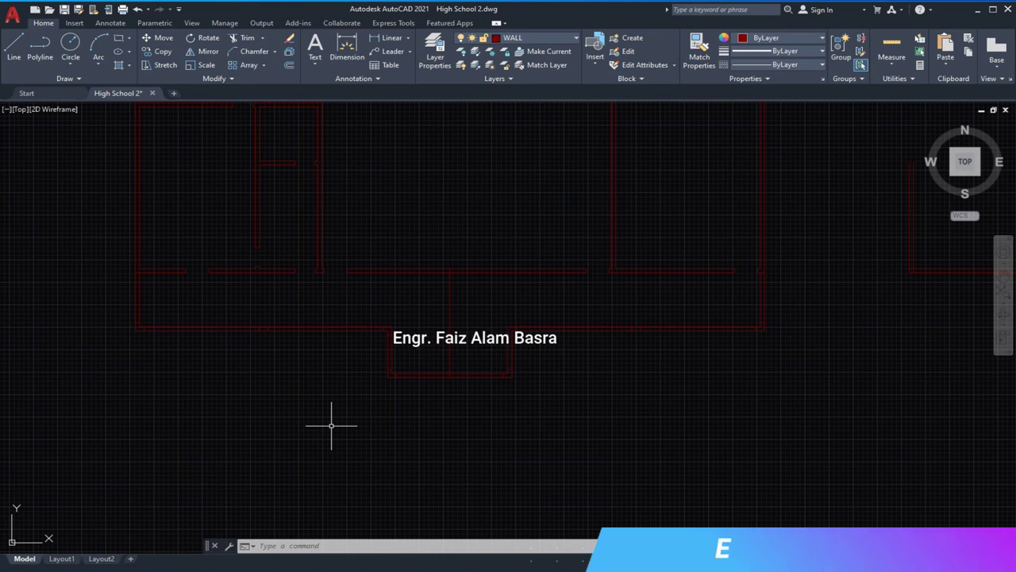
{"action": "key", "text": "Escape"}
{"action": "scroll", "coordinate": [490, 357], "scroll_direction": "down", "scroll_amount": 2}
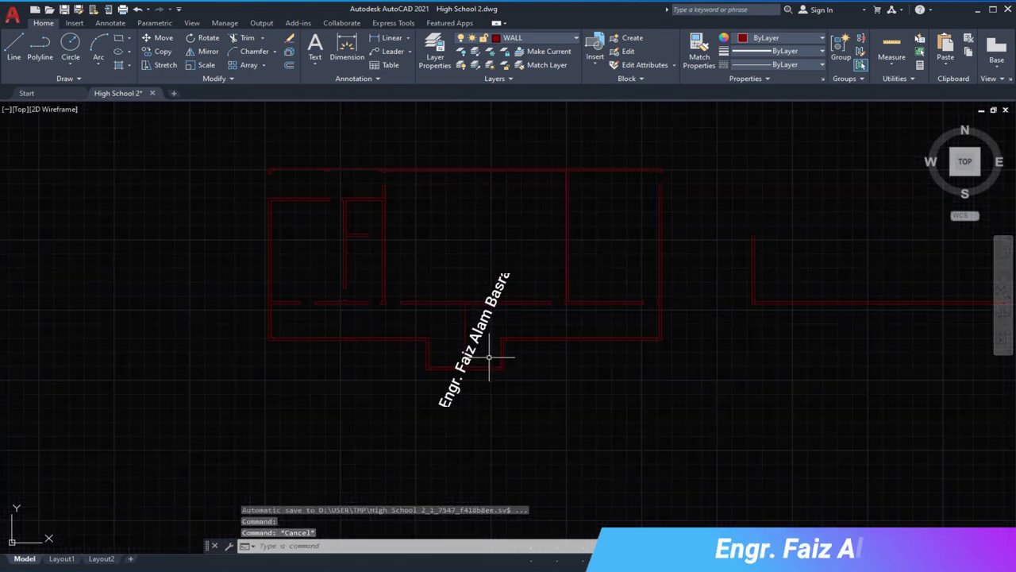
{"action": "scroll", "coordinate": [489, 406], "scroll_direction": "up", "scroll_amount": 2}
{"action": "scroll", "coordinate": [262, 322], "scroll_direction": "up", "scroll_amount": 2}
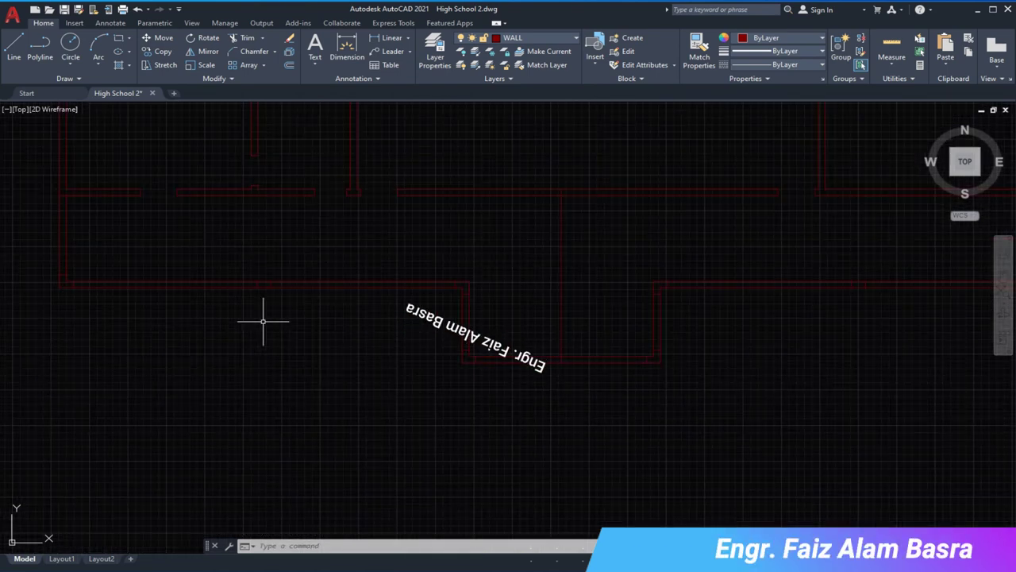
- Use MA to match the dashed line's style onto window-selected wall lines on the left
{"action": "left_click", "coordinate": [371, 318]}
{"action": "left_click", "coordinate": [341, 255]}
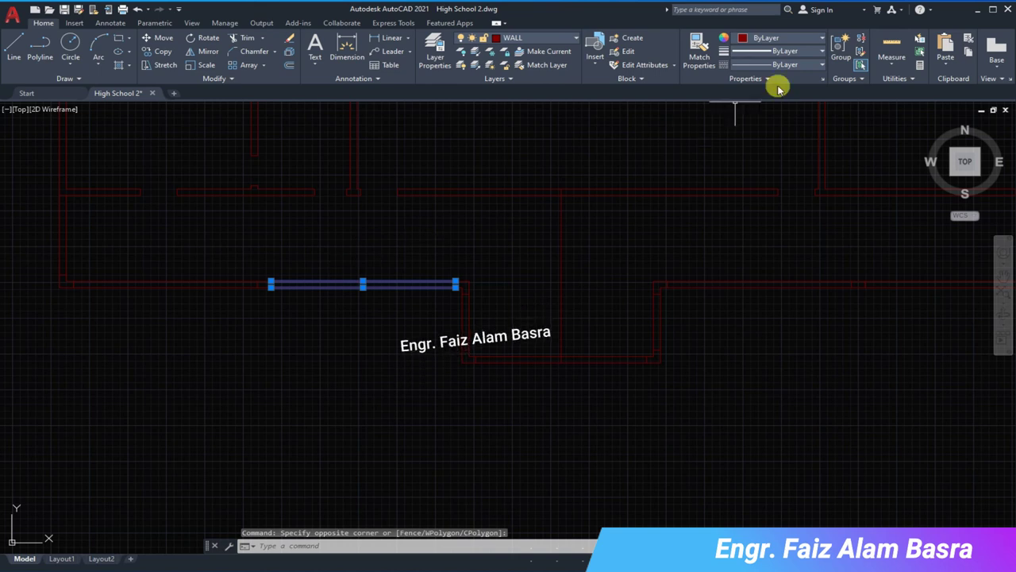
{"action": "type", "text": "ma"}
{"action": "key", "text": "Return"}
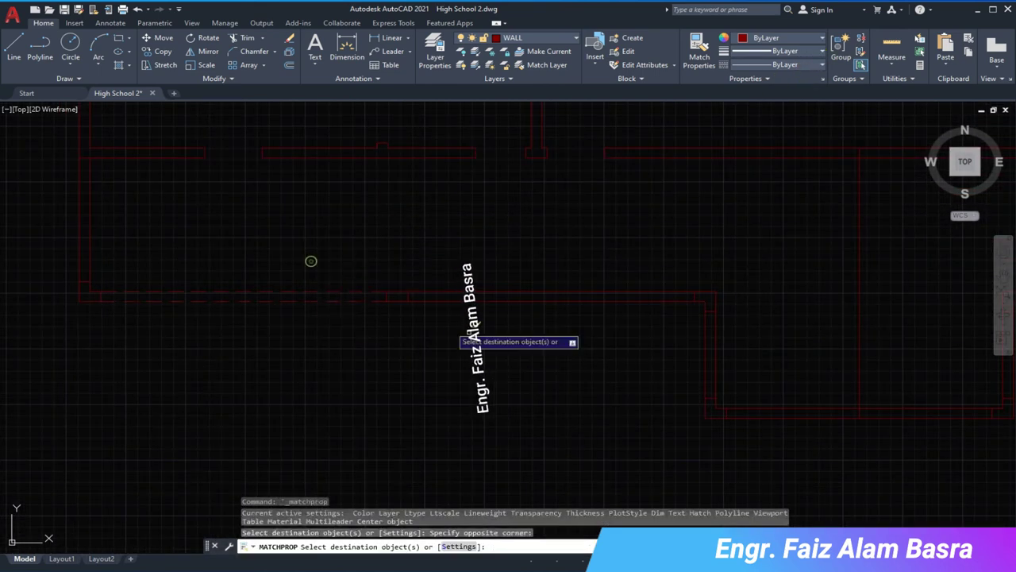
{"action": "left_click_drag", "start_coordinate": [65, 191], "coordinate": [483, 325]}
{"action": "scroll", "coordinate": [627, 409], "scroll_direction": "down", "scroll_amount": 3}
- Make the remaining outer wall lines on the right dashed as well
{"action": "left_click", "coordinate": [794, 376]}
{"action": "scroll", "coordinate": [699, 363], "scroll_direction": "down", "scroll_amount": 1}
{"action": "left_click", "coordinate": [675, 366]}
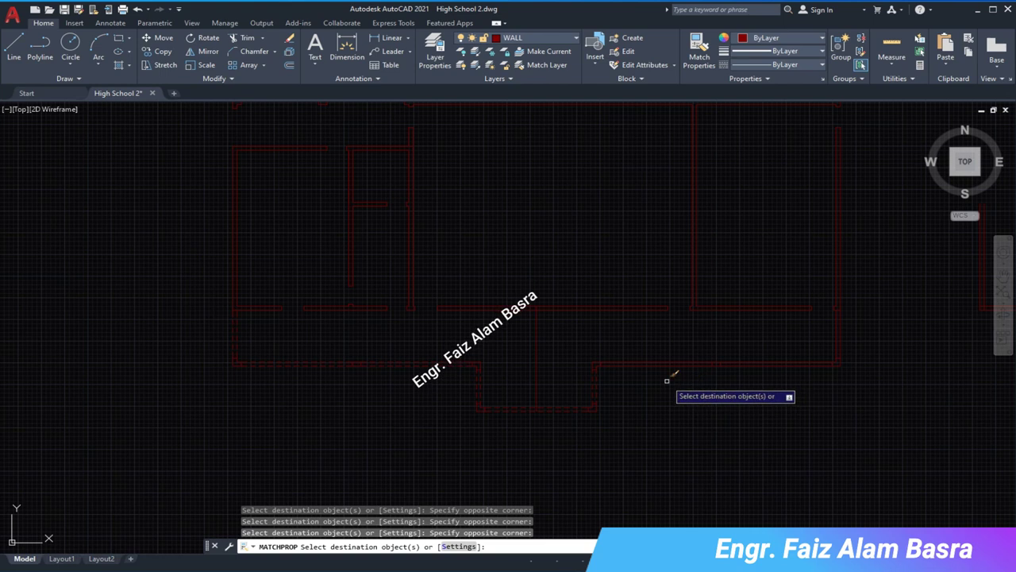
{"action": "left_click", "coordinate": [783, 371]}
{"action": "left_click", "coordinate": [833, 333]}
{"action": "scroll", "coordinate": [534, 266], "scroll_direction": "down", "scroll_amount": 2}
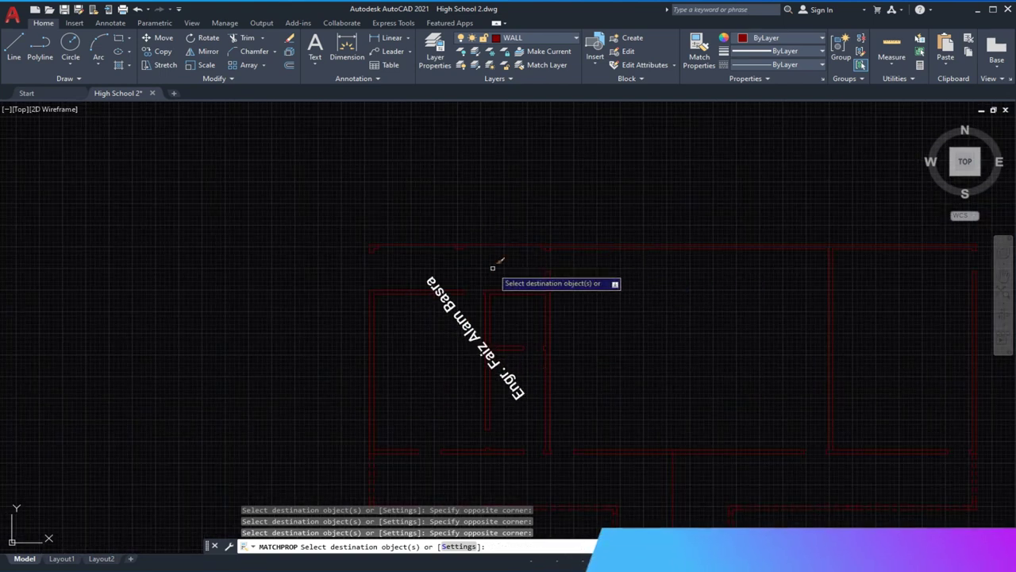
{"action": "middle_click_drag", "start_coordinate": [423, 240], "coordinate": [360, 263]}
{"action": "scroll", "coordinate": [420, 390], "scroll_direction": "up", "scroll_amount": 2}
{"action": "right_click", "coordinate": [279, 238]}
{"action": "left_click", "coordinate": [290, 245]}
{"action": "scroll", "coordinate": [256, 202], "scroll_direction": "up", "scroll_amount": 1}
- Draw a new line along the top wall
{"action": "left_click", "coordinate": [18, 49]}
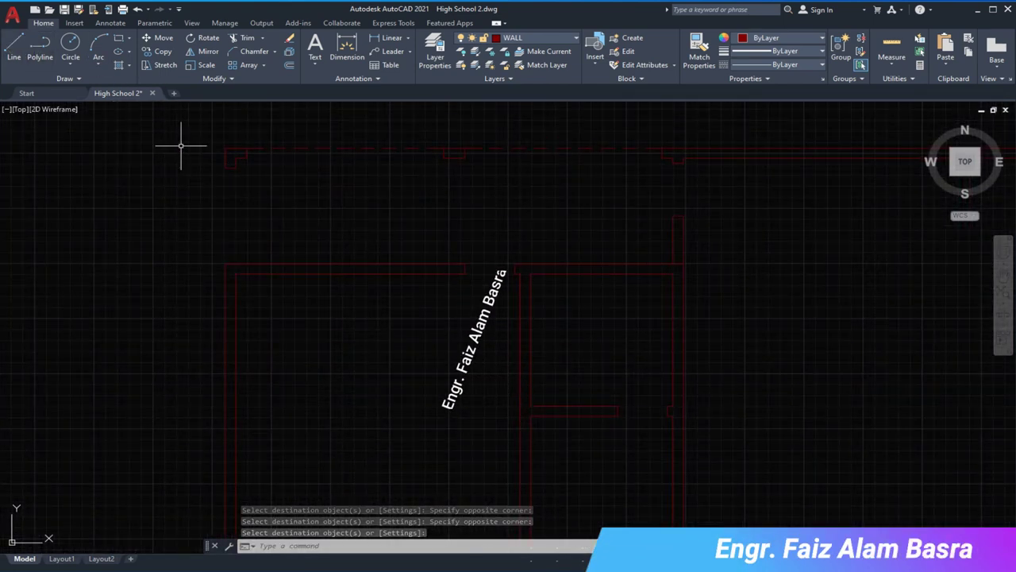
{"action": "left_click", "coordinate": [225, 264]}
{"action": "left_click", "coordinate": [225, 170]}
{"action": "key", "text": "Return"}
{"action": "scroll", "coordinate": [256, 266], "scroll_direction": "up", "scroll_amount": 1}
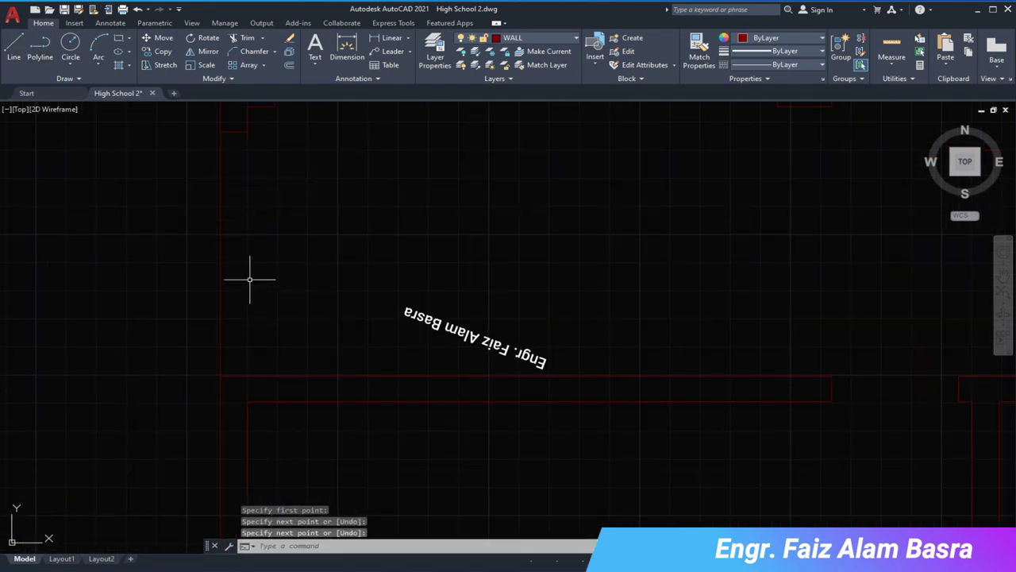
- Match the dashed linetype onto the new top line
{"action": "left_click", "coordinate": [368, 154]}
{"action": "left_click", "coordinate": [699, 56]}
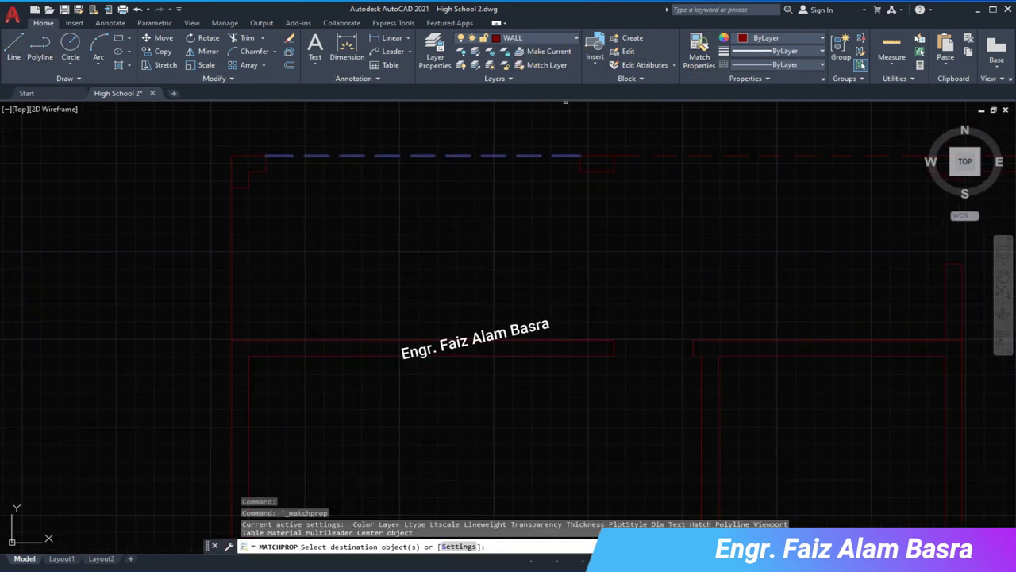
{"action": "left_click", "coordinate": [229, 257]}
{"action": "right_click", "coordinate": [283, 267]}
{"action": "left_click", "coordinate": [310, 275]}
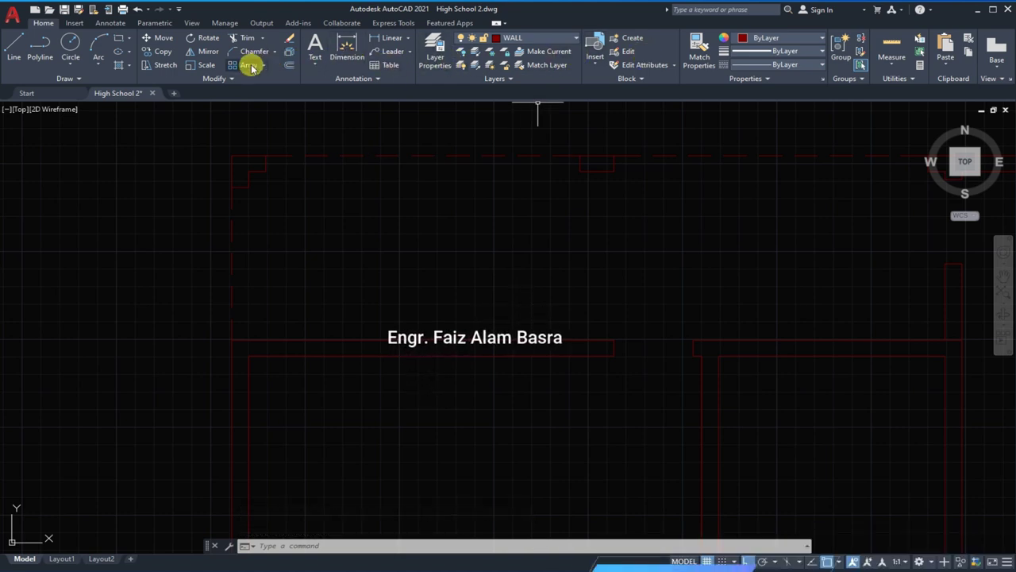
{"action": "left_click", "coordinate": [289, 67]}
- Offset the left wall line and the top dashed line 9 inward
{"action": "key", "text": "Return"}
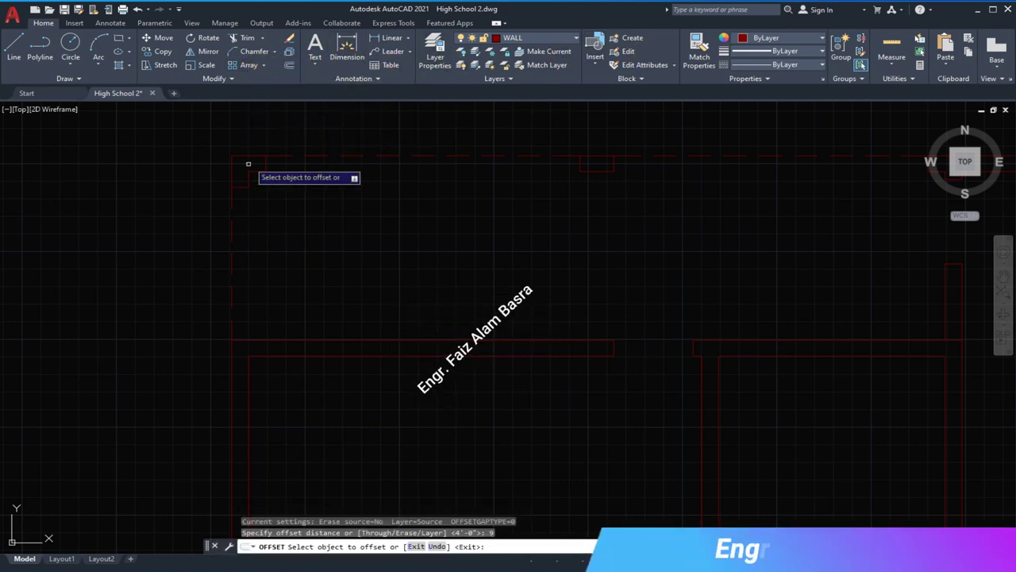
{"action": "left_click", "coordinate": [232, 213]}
{"action": "left_click", "coordinate": [262, 218]}
{"action": "left_click", "coordinate": [347, 156]}
{"action": "left_click", "coordinate": [378, 209]}
{"action": "scroll", "coordinate": [225, 222], "scroll_direction": "down", "scroll_amount": 2}
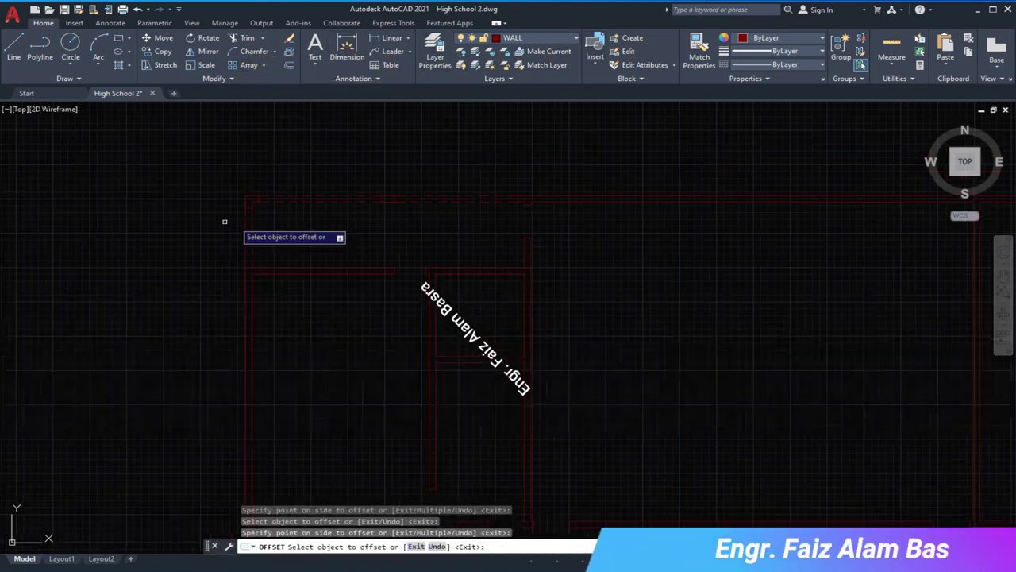
{"action": "scroll", "coordinate": [438, 225], "scroll_direction": "down", "scroll_amount": 1}
{"action": "key", "text": "Return"}
{"action": "scroll", "coordinate": [563, 279], "scroll_direction": "down", "scroll_amount": 2}
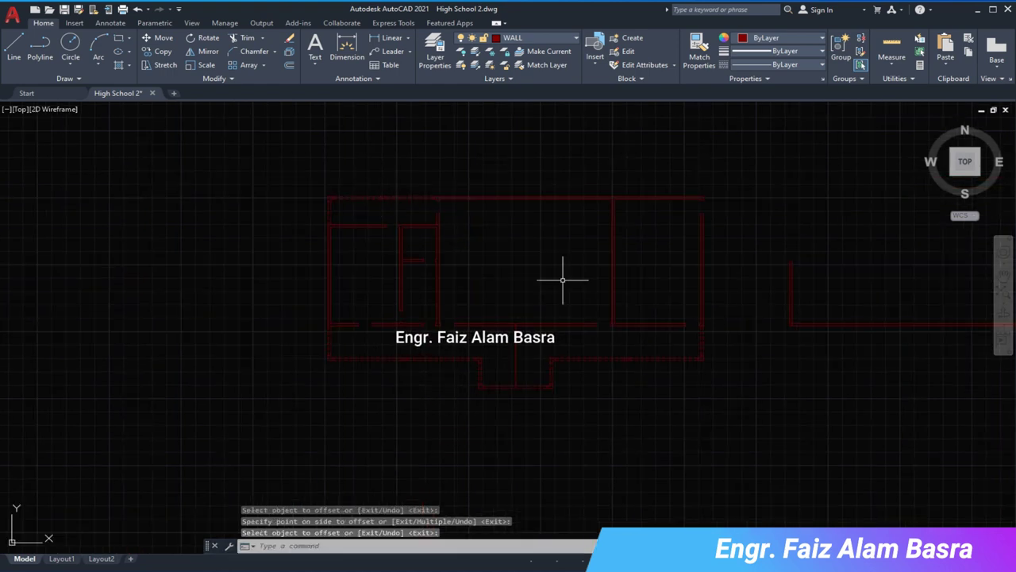
{"action": "scroll", "coordinate": [530, 370], "scroll_direction": "up", "scroll_amount": 2}
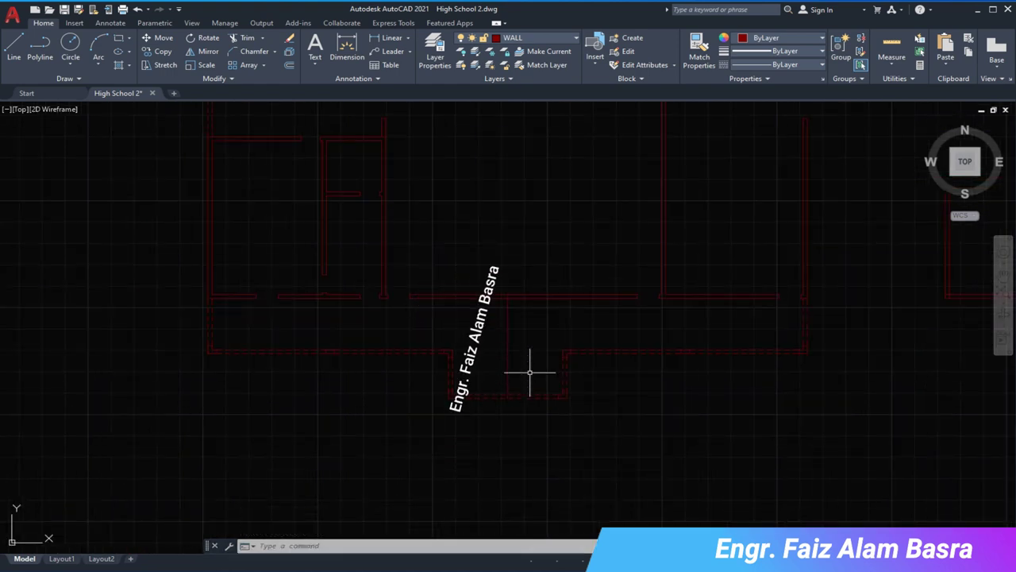
{"action": "scroll", "coordinate": [521, 373], "scroll_direction": "up", "scroll_amount": 2}
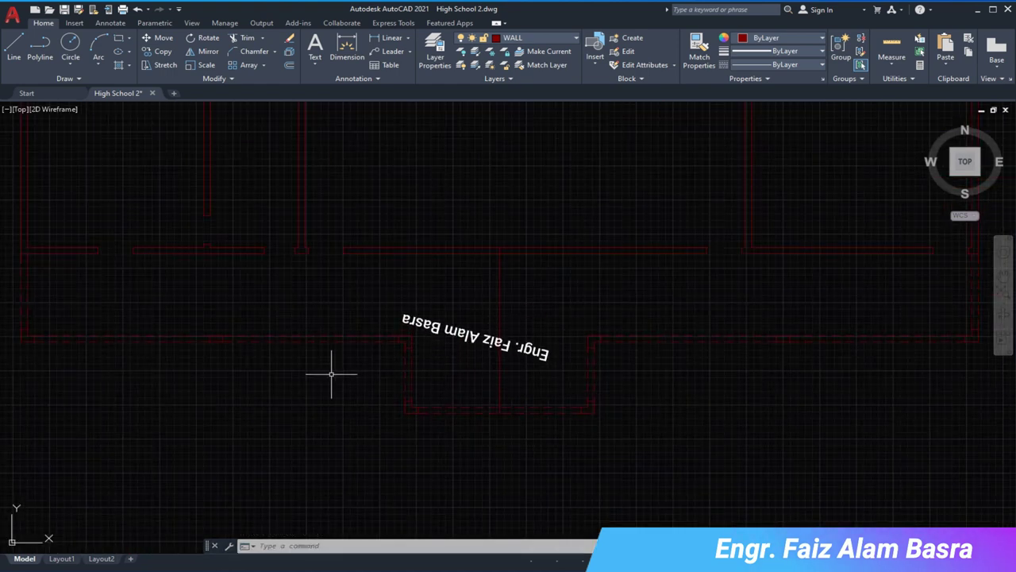
{"action": "scroll", "coordinate": [291, 351], "scroll_direction": "down", "scroll_amount": 4}
{"action": "scroll", "coordinate": [329, 268], "scroll_direction": "up", "scroll_amount": 3}
{"action": "scroll", "coordinate": [536, 302], "scroll_direction": "down", "scroll_amount": 1}
{"action": "scroll", "coordinate": [537, 301], "scroll_direction": "up", "scroll_amount": 3}
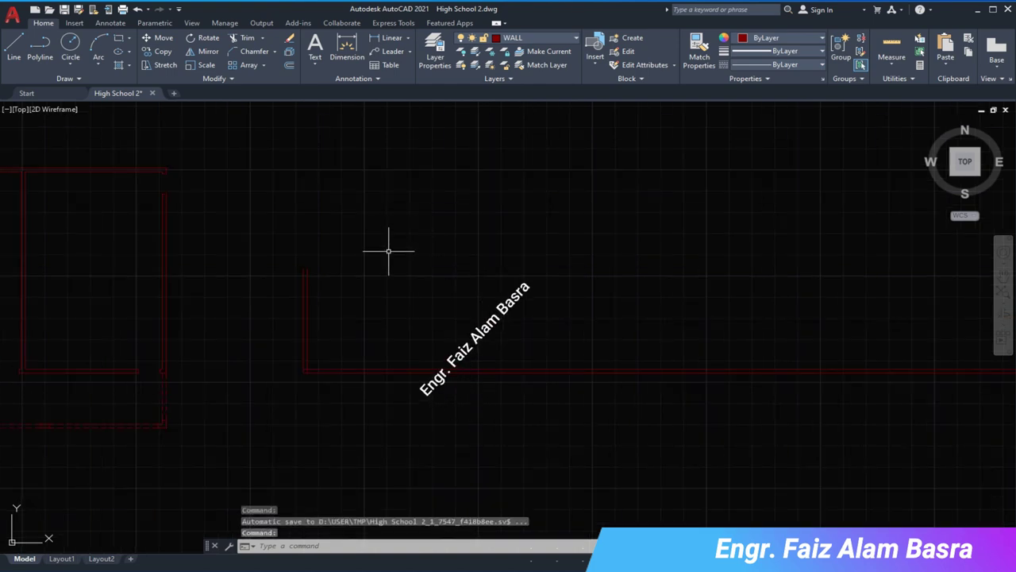
{"action": "scroll", "coordinate": [318, 278], "scroll_direction": "up", "scroll_amount": 4}
- Measure a 25' test dimension between the wall corners, then delete it
{"action": "left_click", "coordinate": [390, 38]}
{"action": "left_click", "coordinate": [146, 381]}
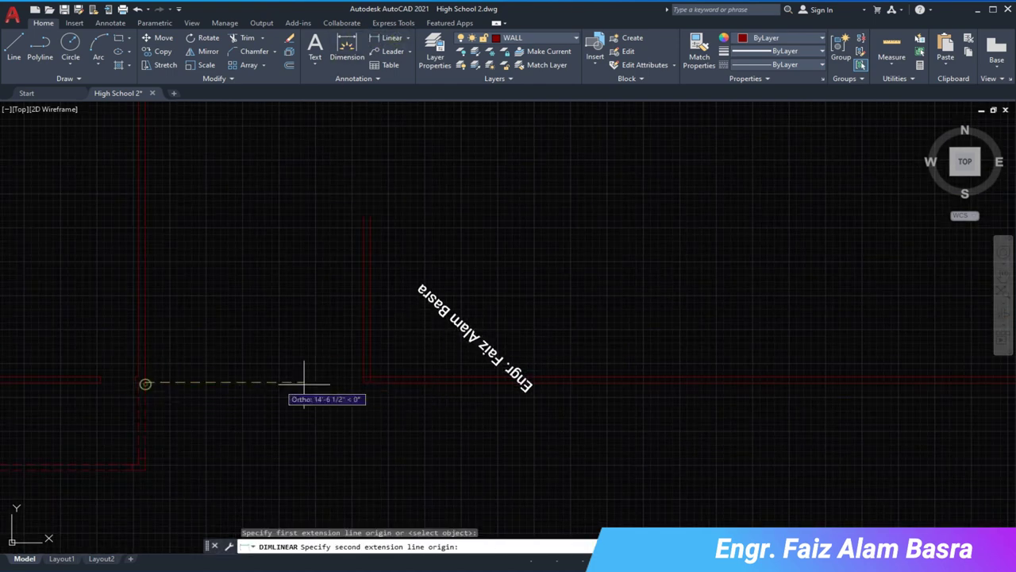
{"action": "left_click", "coordinate": [363, 381]}
{"action": "left_click", "coordinate": [249, 346]}
{"action": "middle_click_drag", "start_coordinate": [250, 345], "coordinate": [340, 334]}
{"action": "left_click", "coordinate": [340, 333]}
{"action": "left_click", "coordinate": [340, 319]}
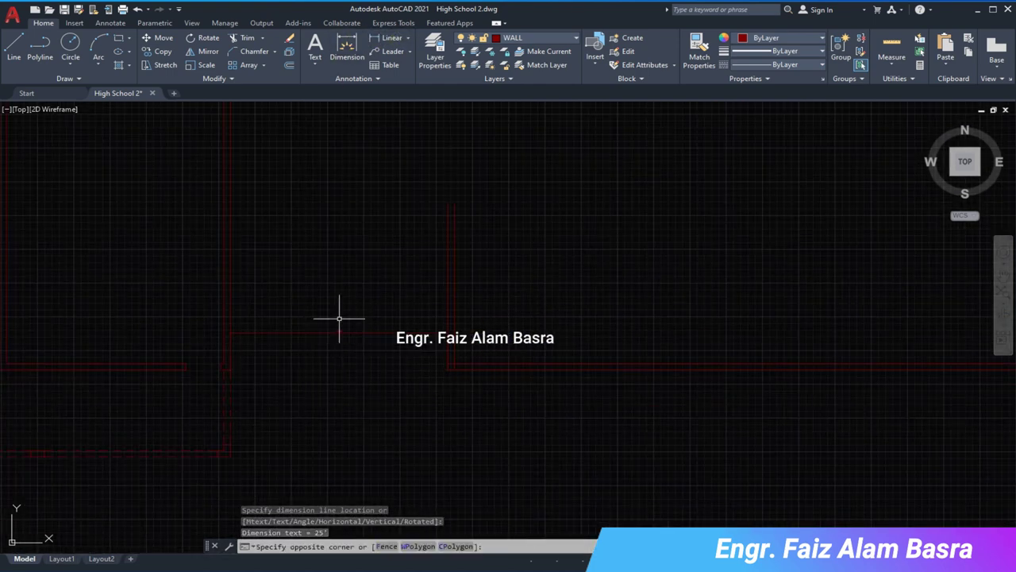
{"action": "left_click", "coordinate": [335, 302]}
{"action": "key", "text": "Delete"}
{"action": "scroll", "coordinate": [342, 324], "scroll_direction": "down", "scroll_amount": 3}
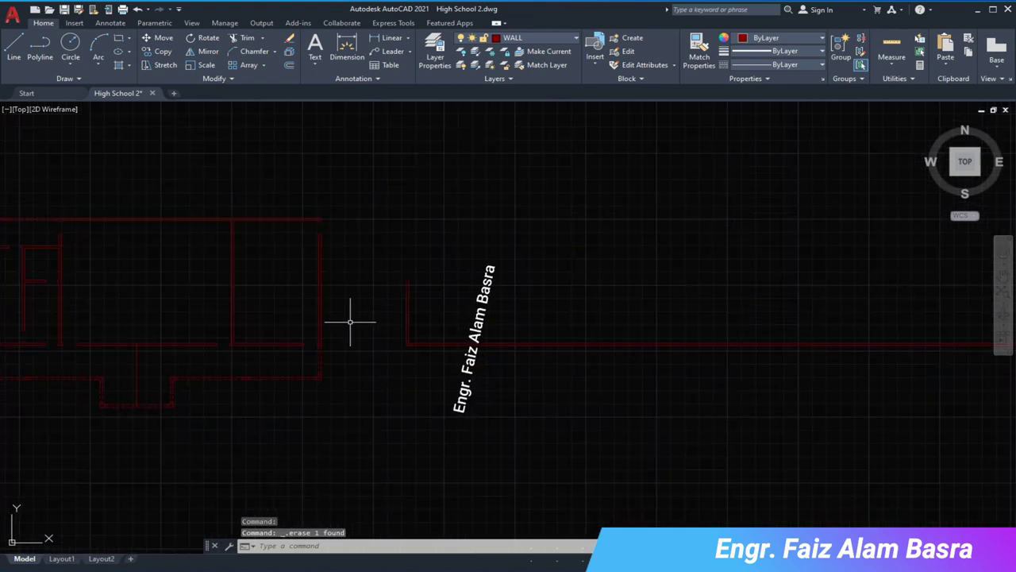
{"action": "scroll", "coordinate": [345, 321], "scroll_direction": "down", "scroll_amount": 3}
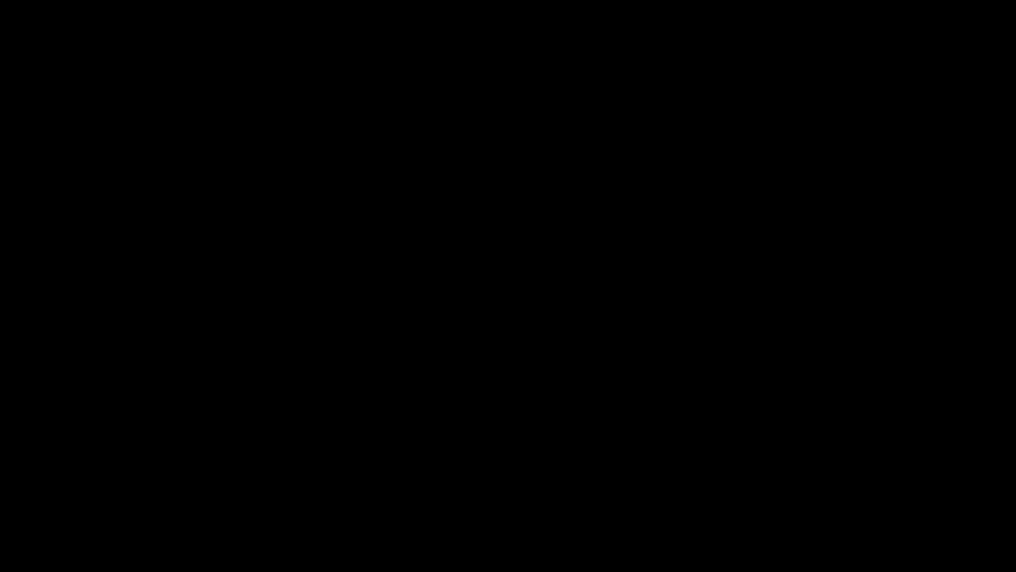
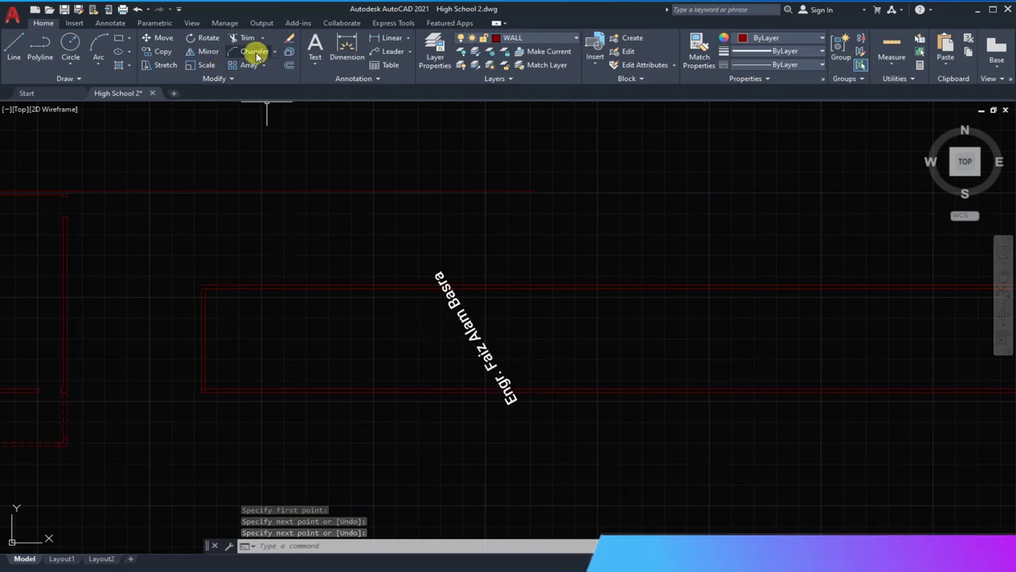
- Offset the corridor wall line and a second wall line 10'9" to create parallel wall copies
{"action": "left_click", "coordinate": [289, 67]}
{"action": "type", "text": "10'"}
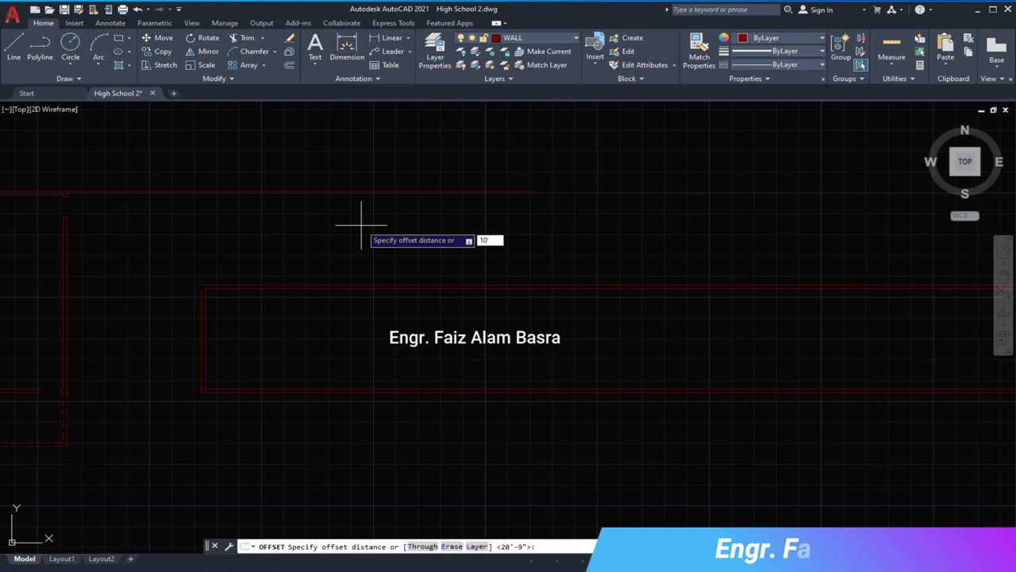
{"action": "type", "text": "9"}
{"action": "key", "text": "Return"}
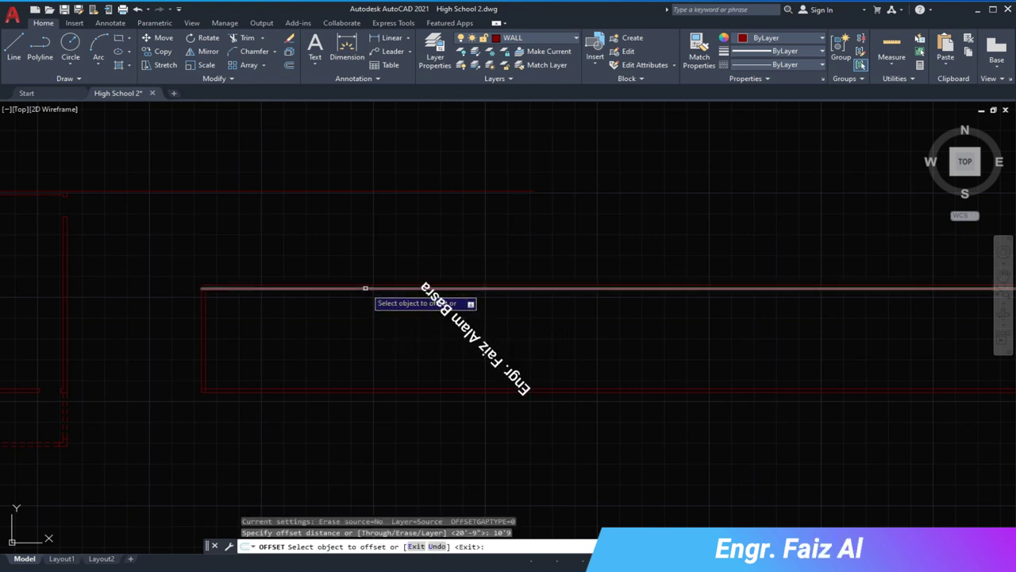
{"action": "left_click", "coordinate": [365, 289]}
{"action": "left_click", "coordinate": [317, 285]}
{"action": "left_click", "coordinate": [324, 289]}
{"action": "left_click", "coordinate": [318, 245]}
{"action": "scroll", "coordinate": [349, 256], "scroll_direction": "down", "scroll_amount": 2}
{"action": "key", "text": "Return"}
{"action": "scroll", "coordinate": [322, 273], "scroll_direction": "up", "scroll_amount": 2}
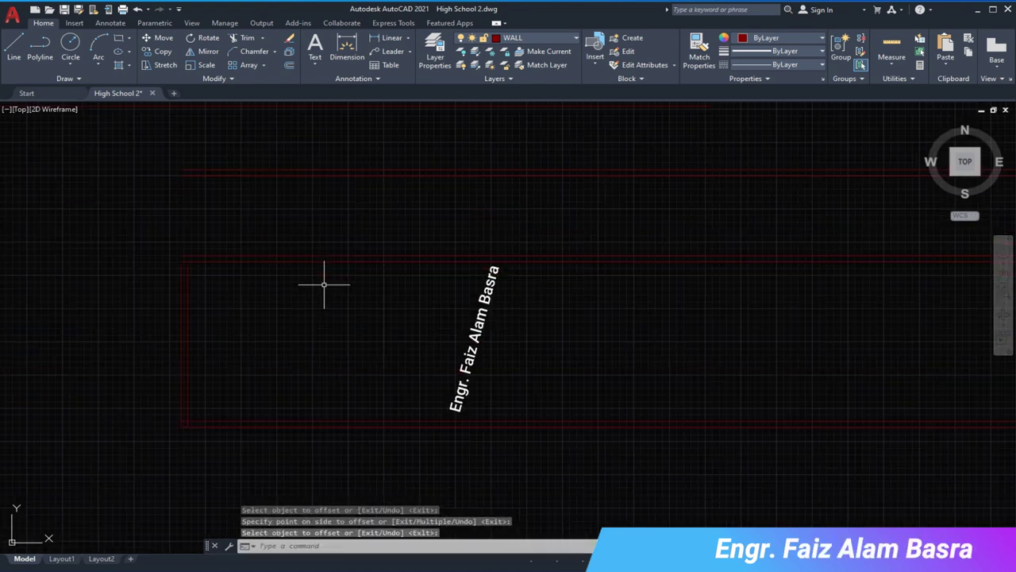
{"action": "scroll", "coordinate": [312, 209], "scroll_direction": "down", "scroll_amount": 2}
- Window-select four wall lines and move them 5 units into position
{"action": "type", "text": "m"}
{"action": "key", "text": "Return"}
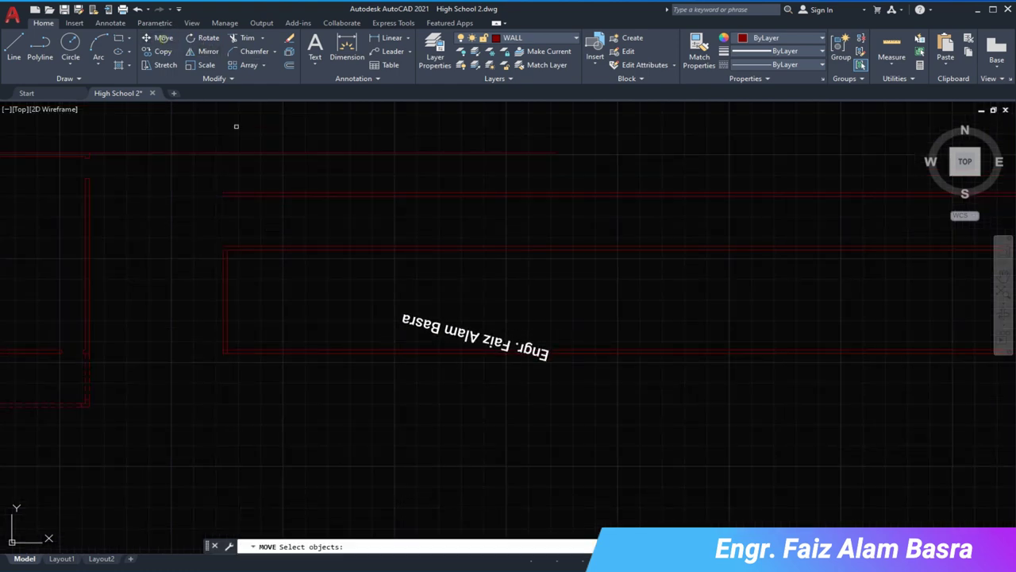
{"action": "left_click", "coordinate": [378, 293]}
{"action": "left_click", "coordinate": [304, 177]}
{"action": "key", "text": "Return"}
{"action": "left_click", "coordinate": [345, 300]}
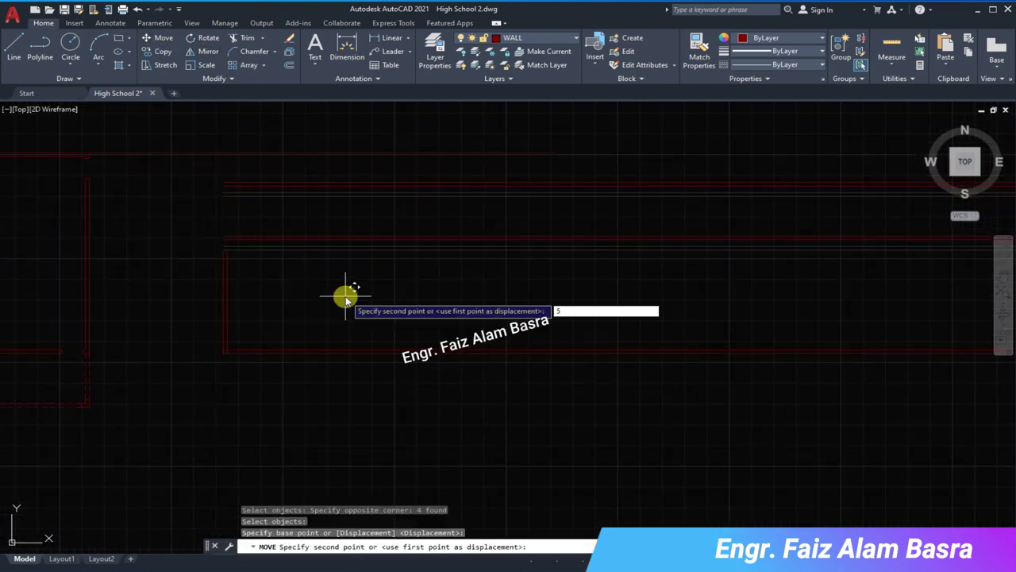
{"action": "key", "text": "Return"}
{"action": "scroll", "coordinate": [394, 331], "scroll_direction": "down", "scroll_amount": 1}
{"action": "scroll", "coordinate": [356, 297], "scroll_direction": "up", "scroll_amount": 2}
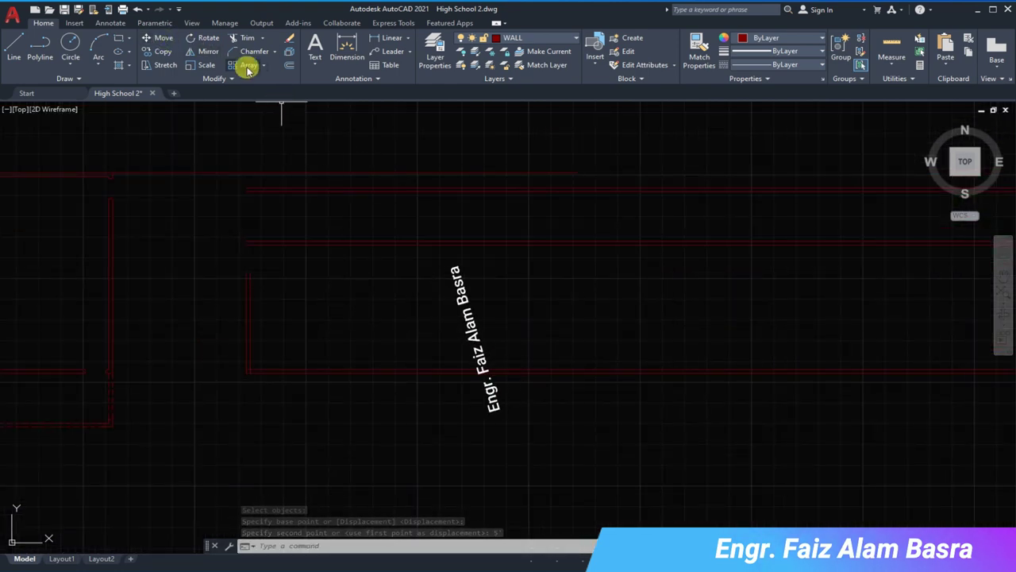
- Check the wall height with a 25' linear dimension from the bottom-left corner
{"action": "left_click", "coordinate": [383, 37]}
{"action": "scroll", "coordinate": [319, 278], "scroll_direction": "up", "scroll_amount": 2}
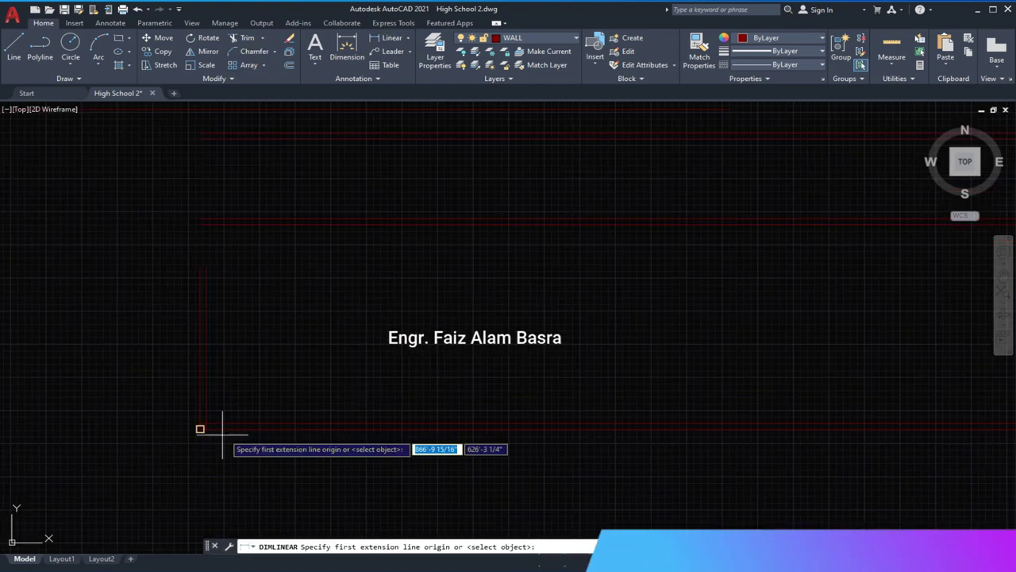
{"action": "left_click", "coordinate": [205, 423]}
{"action": "left_click", "coordinate": [205, 225]}
{"action": "left_click", "coordinate": [284, 312]}
{"action": "scroll", "coordinate": [290, 299], "scroll_direction": "down", "scroll_amount": 2}
{"action": "scroll", "coordinate": [341, 318], "scroll_direction": "down", "scroll_amount": 2}
{"action": "scroll", "coordinate": [351, 312], "scroll_direction": "up", "scroll_amount": 2}
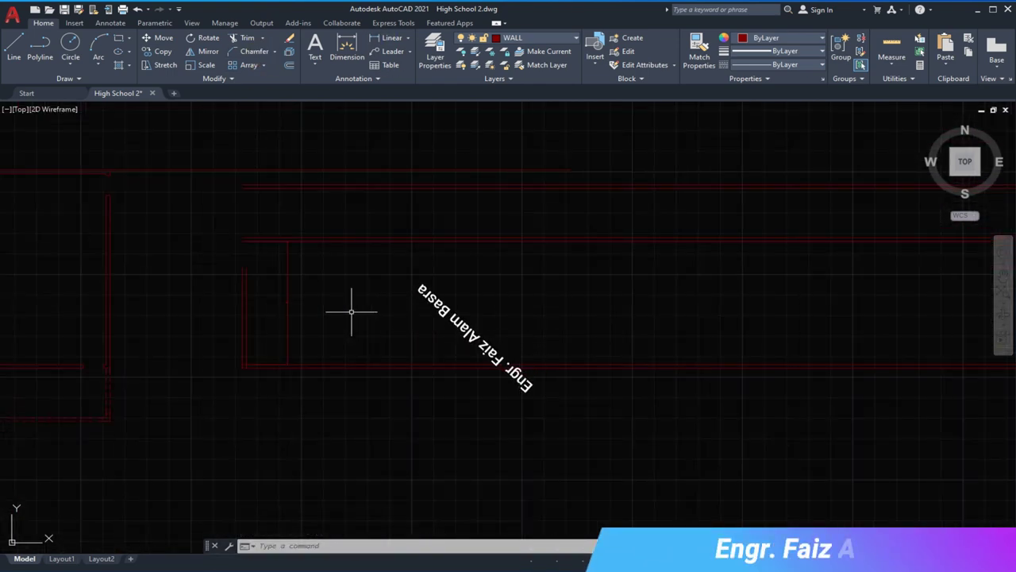
{"action": "middle_click_drag", "start_coordinate": [411, 321], "coordinate": [320, 297]}
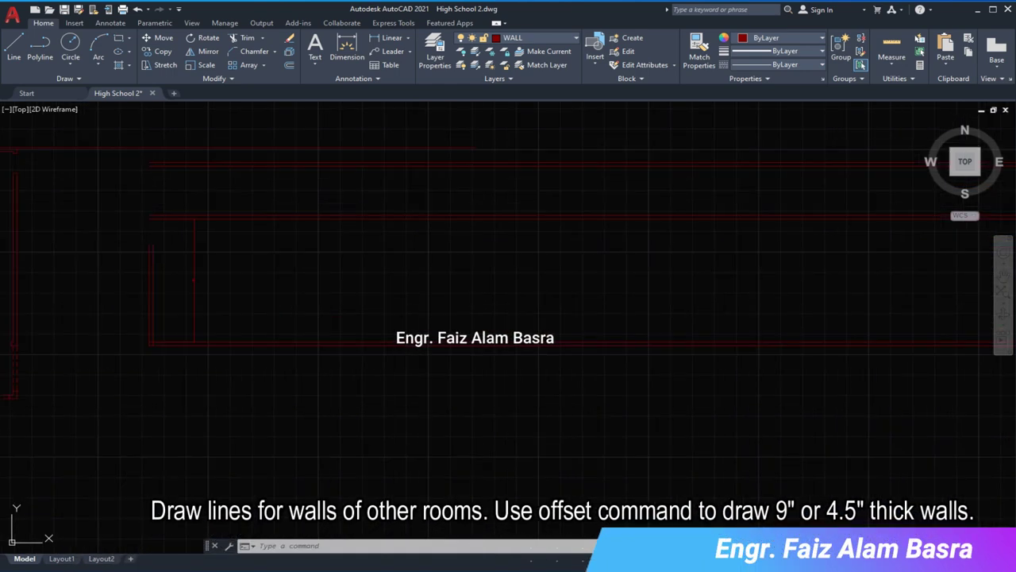
- Chamfer the left vertical and top wall lines to close the block's left corner
{"action": "scroll", "coordinate": [176, 227], "scroll_direction": "up", "scroll_amount": 2}
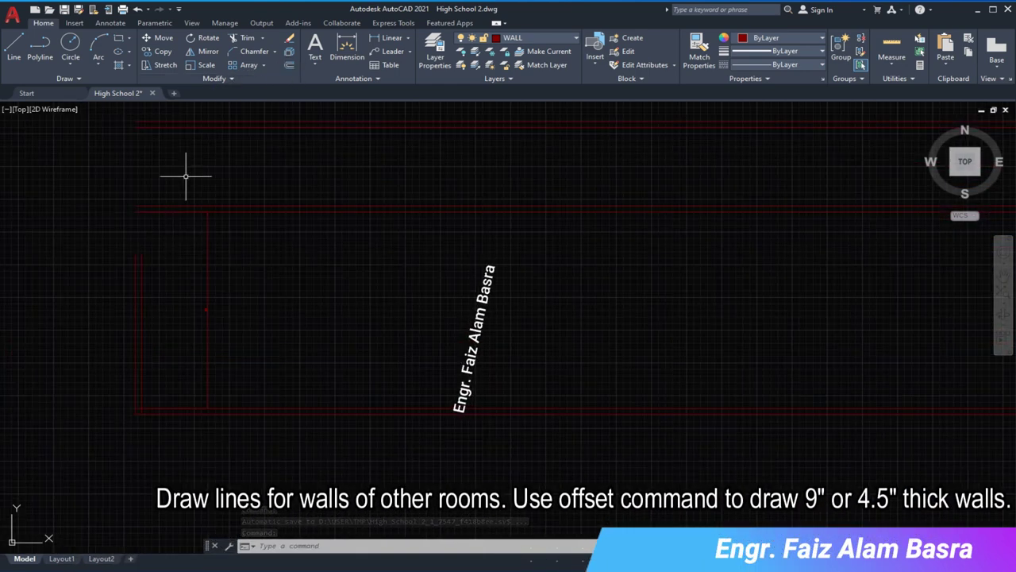
{"action": "left_click", "coordinate": [253, 54]}
{"action": "left_click", "coordinate": [142, 259]}
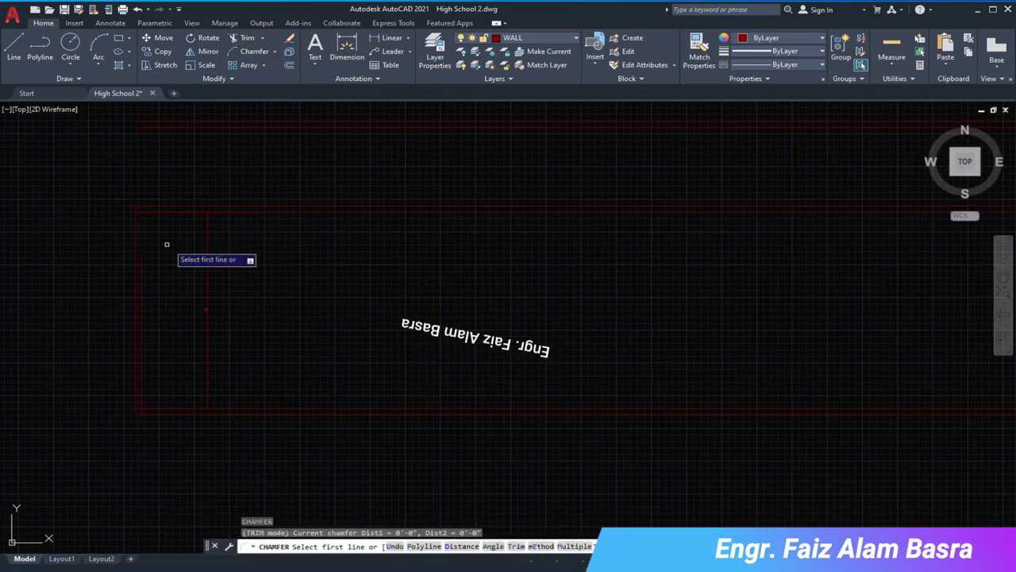
{"action": "left_click", "coordinate": [162, 211]}
{"action": "scroll", "coordinate": [207, 254], "scroll_direction": "down", "scroll_amount": 2}
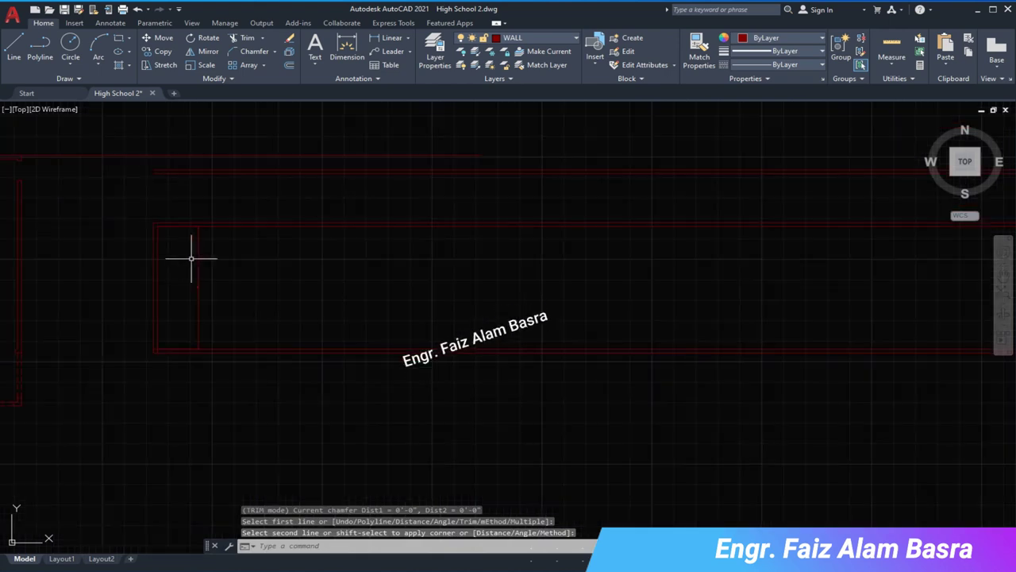
{"action": "left_click", "coordinate": [199, 260]}
- Draw a short new wall line at the block's left corner
{"action": "left_click", "coordinate": [14, 57]}
{"action": "left_click", "coordinate": [148, 177]}
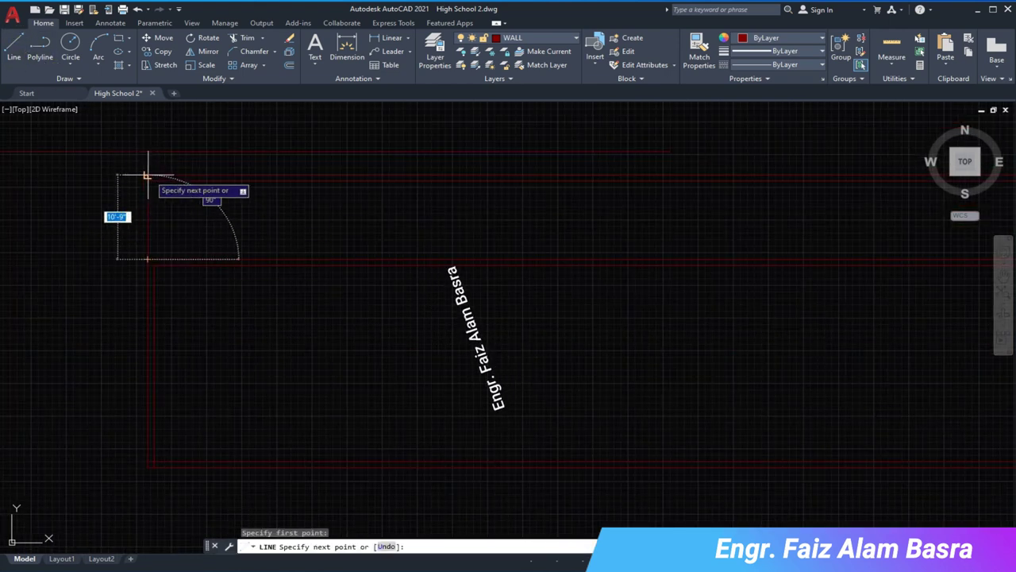
{"action": "right_click", "coordinate": [148, 179]}
{"action": "left_click", "coordinate": [173, 186]}
{"action": "scroll", "coordinate": [191, 238], "scroll_direction": "down", "scroll_amount": 2}
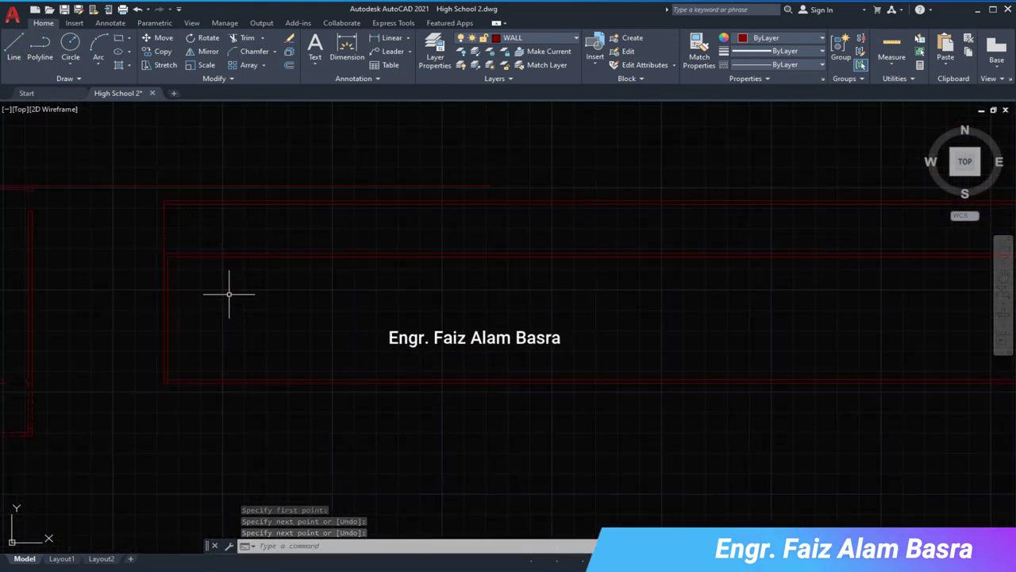
- Offset the left wall line 20'9" to the right as the first partition
{"action": "left_click", "coordinate": [290, 66]}
{"action": "type", "text": "20'"}
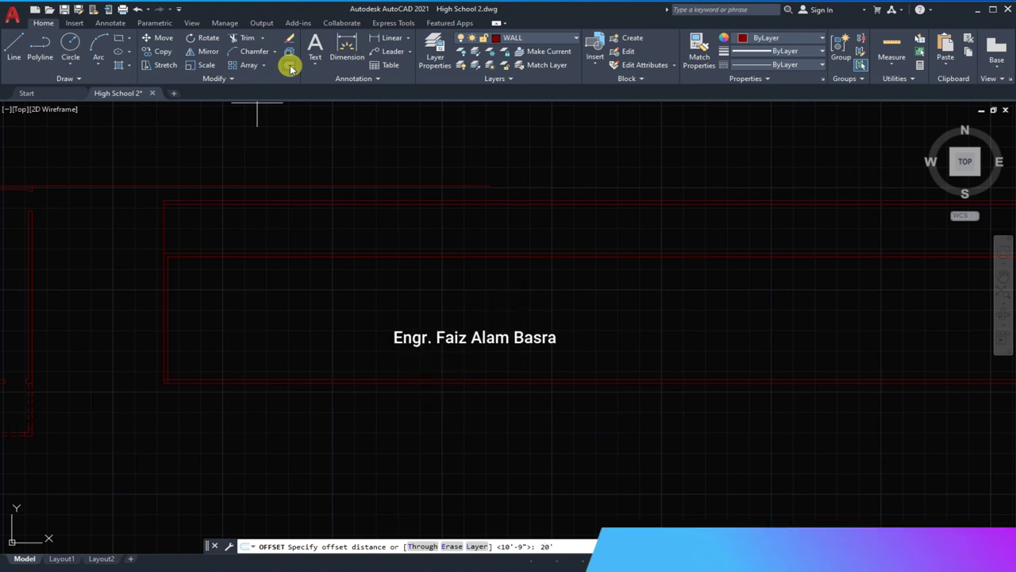
{"action": "type", "text": "9"}
{"action": "key", "text": "Return"}
{"action": "left_click", "coordinate": [165, 296]}
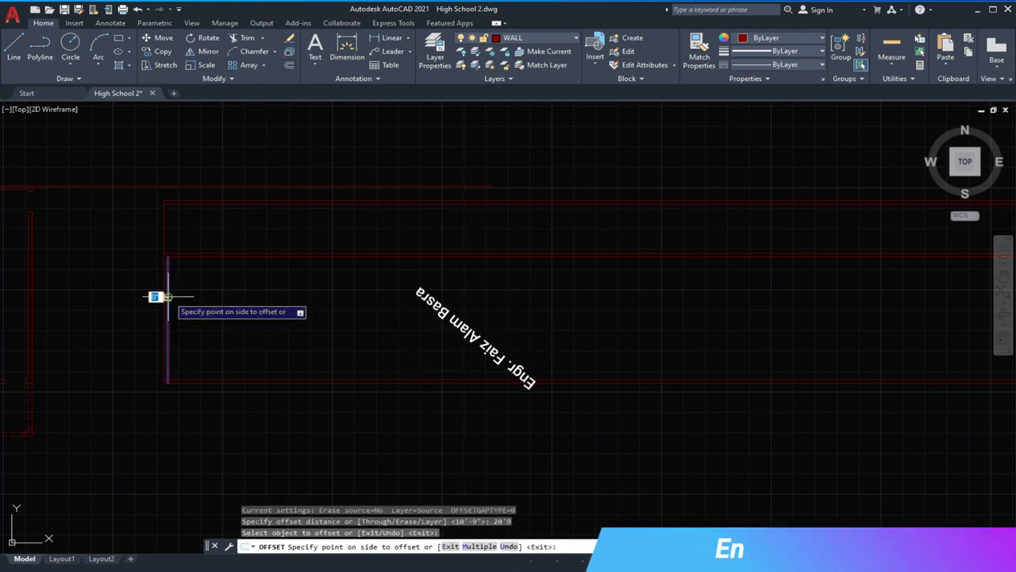
{"action": "left_click", "coordinate": [223, 310]}
{"action": "scroll", "coordinate": [302, 315], "scroll_direction": "up", "scroll_amount": 2}
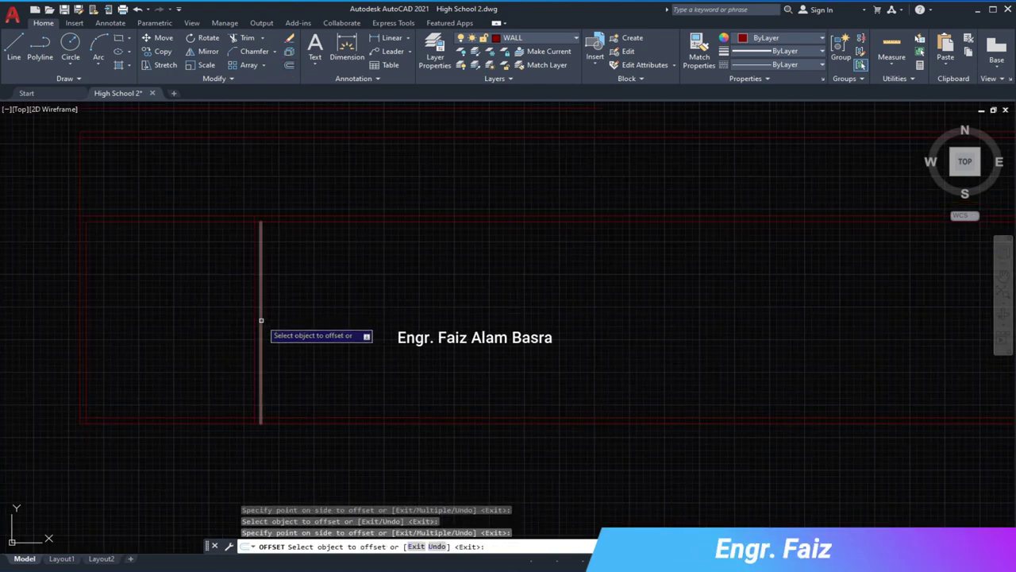
{"action": "scroll", "coordinate": [382, 307], "scroll_direction": "down", "scroll_amount": 2}
- Offset the newest partition 20'9" further right to form the next room
{"action": "left_click", "coordinate": [405, 309]}
{"action": "left_click", "coordinate": [466, 307]}
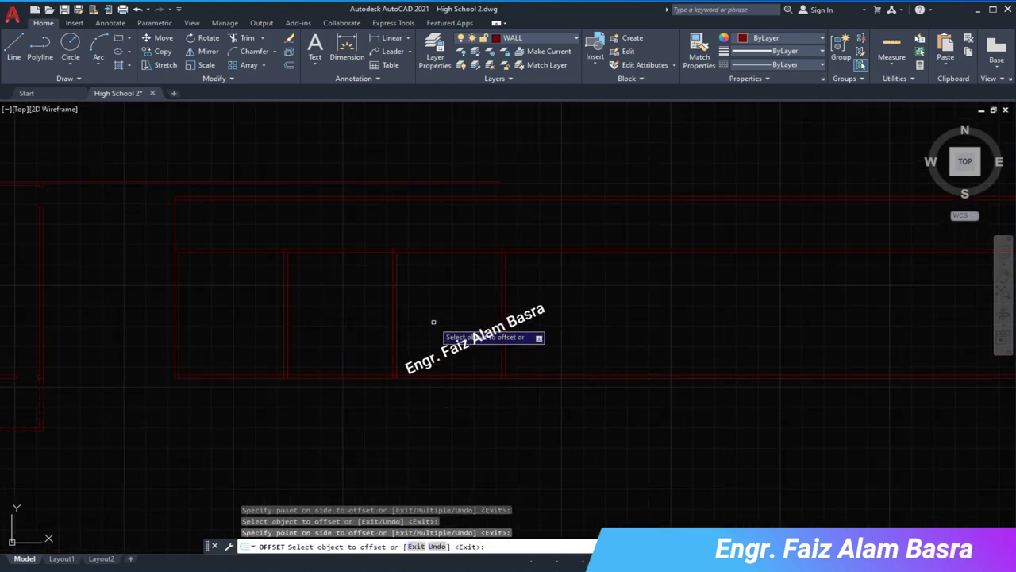
{"action": "scroll", "coordinate": [458, 367], "scroll_direction": "down", "scroll_amount": 1}
{"action": "scroll", "coordinate": [463, 362], "scroll_direction": "down", "scroll_amount": 1}
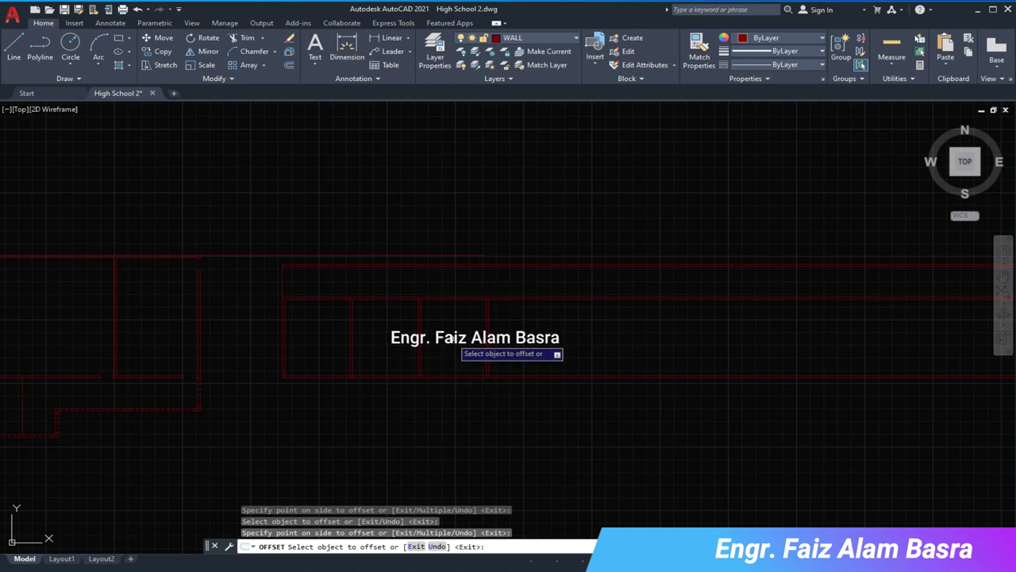
{"action": "scroll", "coordinate": [451, 330], "scroll_direction": "up", "scroll_amount": 2}
{"action": "right_click", "coordinate": [451, 324]}
{"action": "left_click", "coordinate": [476, 331]}
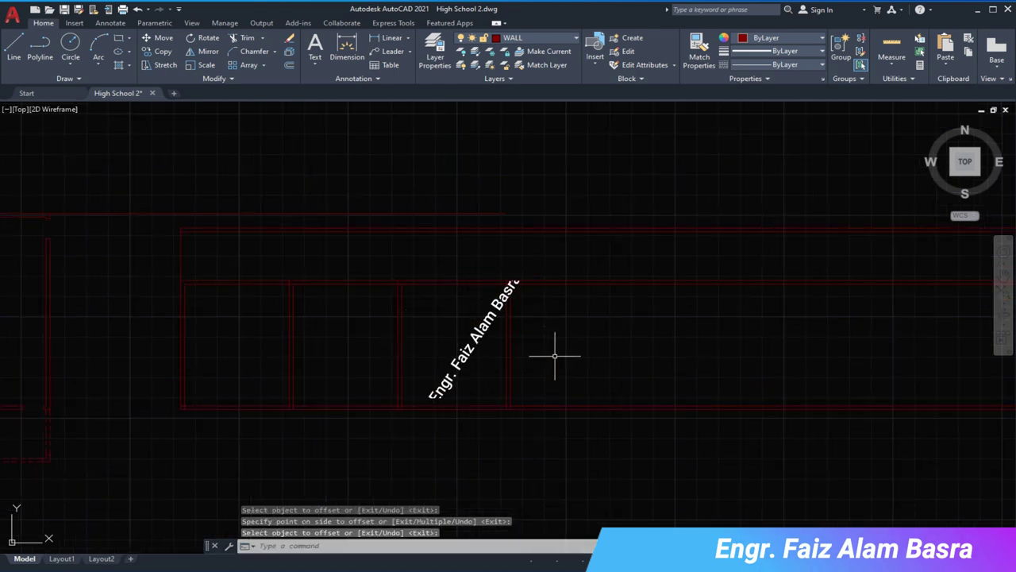
- Crossing-select the three vertical partition lines and move them 5' to the right
{"action": "left_click_drag", "start_coordinate": [511, 352], "coordinate": [273, 318]}
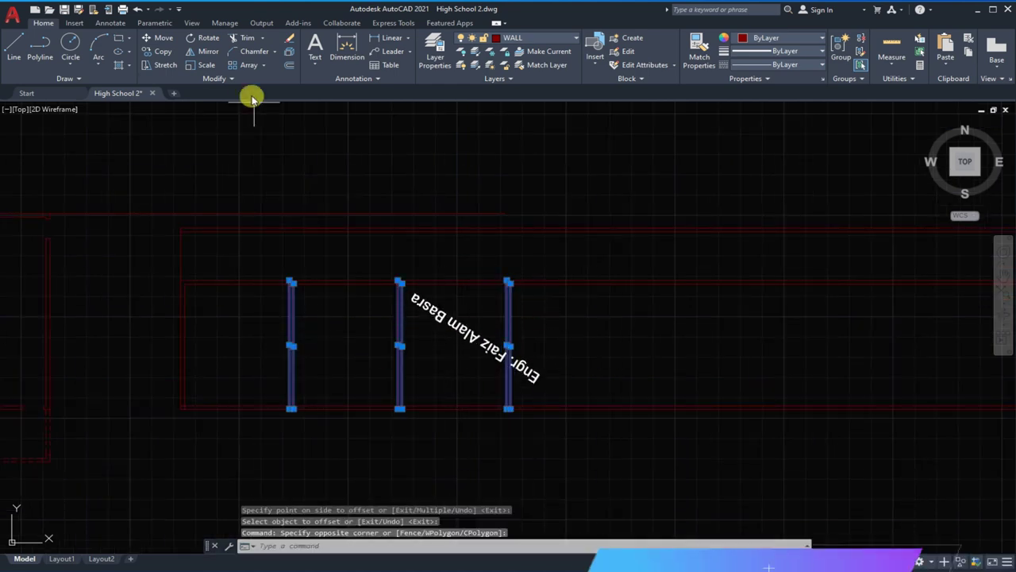
{"action": "left_click", "coordinate": [162, 39]}
{"action": "type", "text": "5'"}
{"action": "key", "text": "Return"}
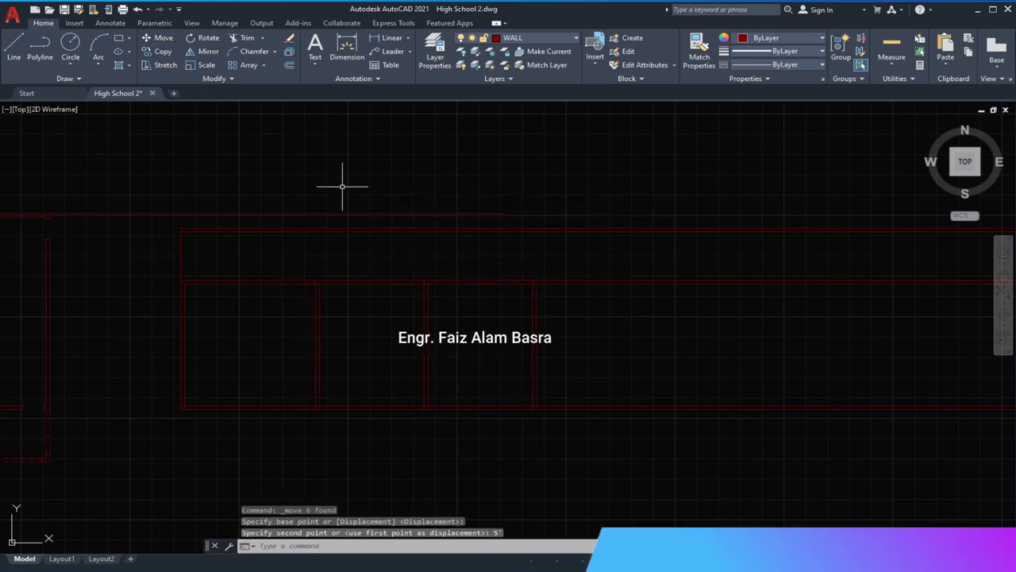
- Move another set of four wall lines and one more wall into position
{"action": "left_click", "coordinate": [163, 38]}
{"action": "left_click_drag", "start_coordinate": [545, 352], "coordinate": [417, 341]}
{"action": "key", "text": "Return"}
{"action": "left_click", "coordinate": [592, 347]}
{"action": "key", "text": "Return"}
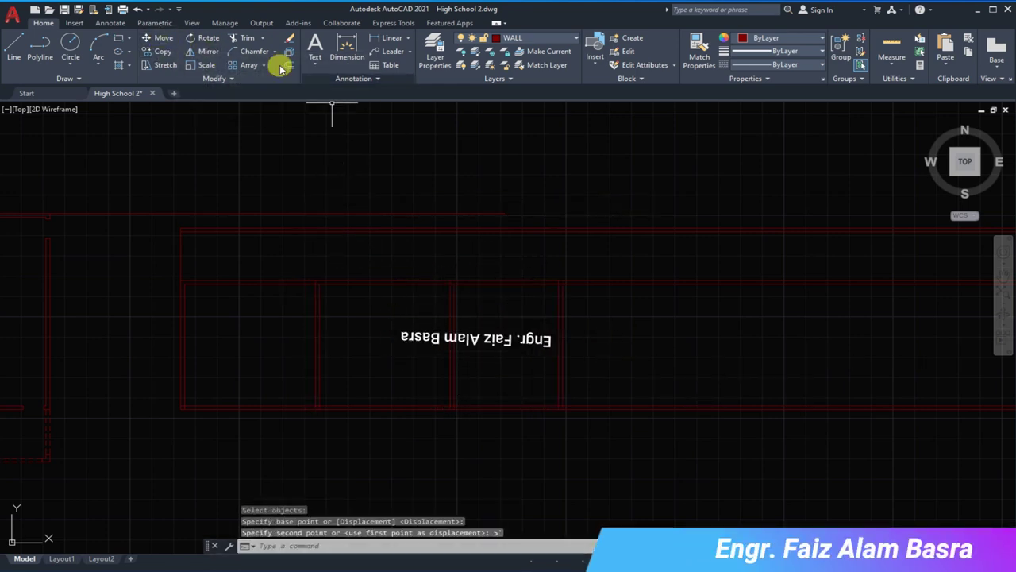
{"action": "key", "text": "Return"}
{"action": "key", "text": "Return"}
{"action": "left_click", "coordinate": [594, 326]}
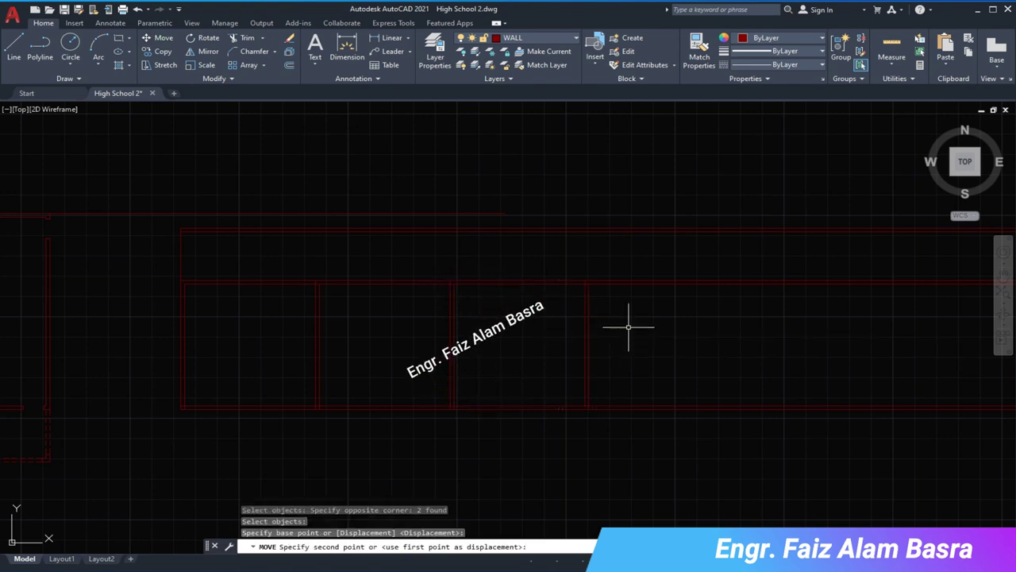
{"action": "key", "text": "Return"}
- Check the wall spacing and delete the stray line
{"action": "left_click", "coordinate": [392, 37]}
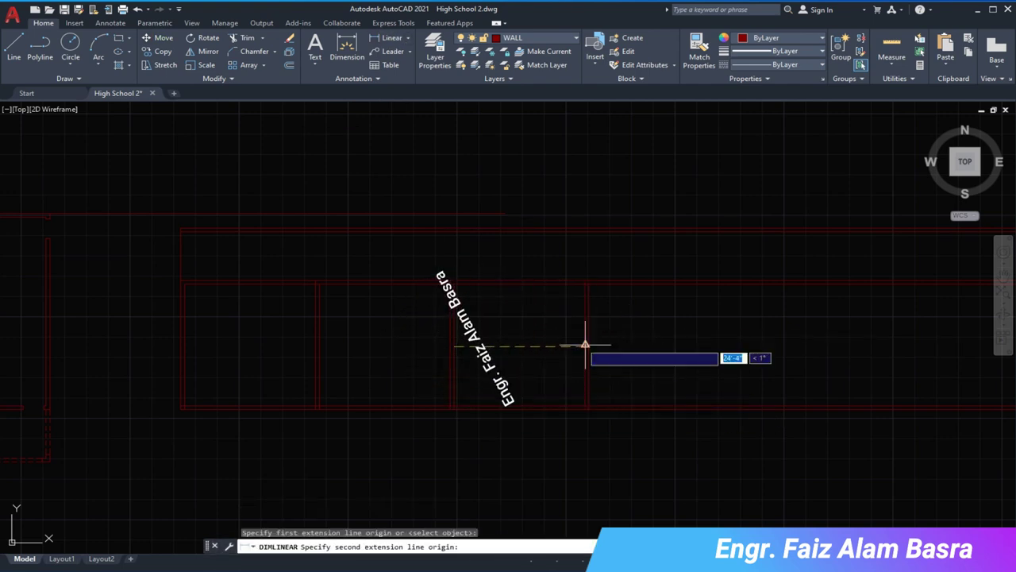
{"action": "key", "text": "Delete"}
{"action": "scroll", "coordinate": [548, 392], "scroll_direction": "up", "scroll_amount": 2}
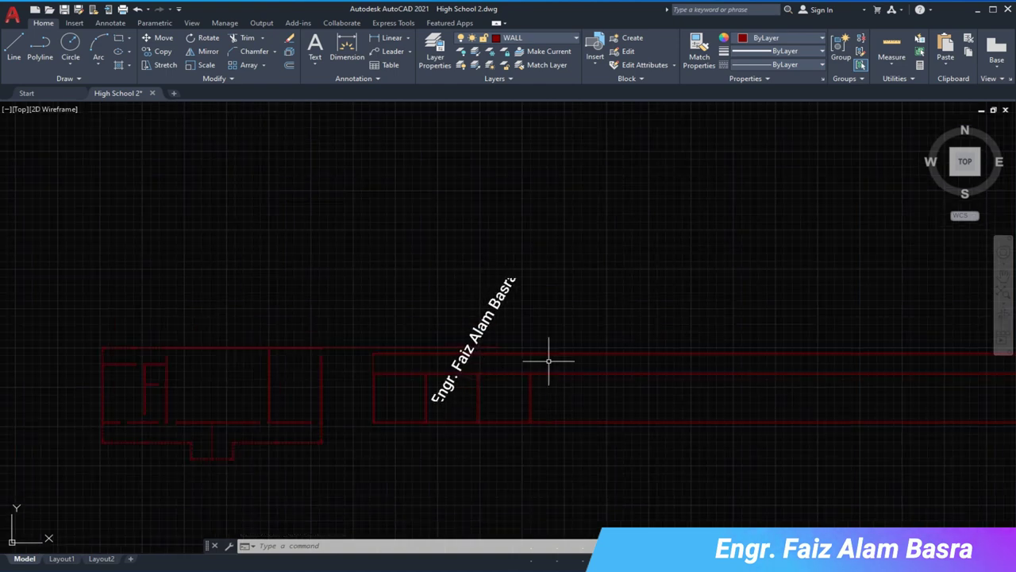
{"action": "scroll", "coordinate": [528, 385], "scroll_direction": "down", "scroll_amount": 2}
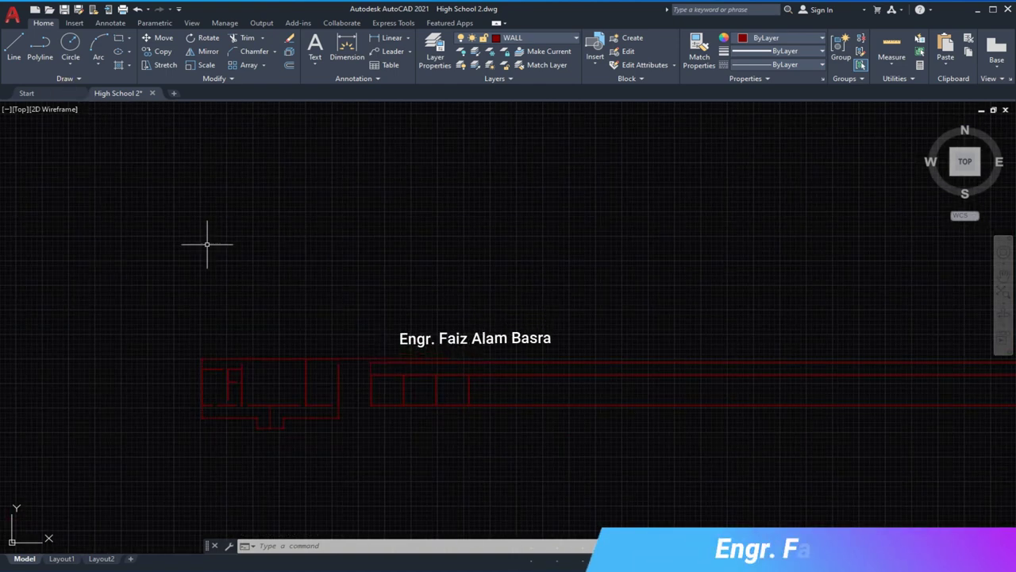
- Draw a vertical wall line straight up from the corridor wall and begin offsetting it by 9
{"action": "left_click", "coordinate": [14, 47]}
{"action": "scroll", "coordinate": [404, 346], "scroll_direction": "up", "scroll_amount": 4}
{"action": "scroll", "coordinate": [404, 346], "scroll_direction": "up", "scroll_amount": 2}
{"action": "left_click", "coordinate": [424, 295]}
{"action": "scroll", "coordinate": [438, 329], "scroll_direction": "down", "scroll_amount": 2}
{"action": "left_click", "coordinate": [424, 158]}
{"action": "key", "text": "Return"}
{"action": "scroll", "coordinate": [405, 421], "scroll_direction": "up", "scroll_amount": 4}
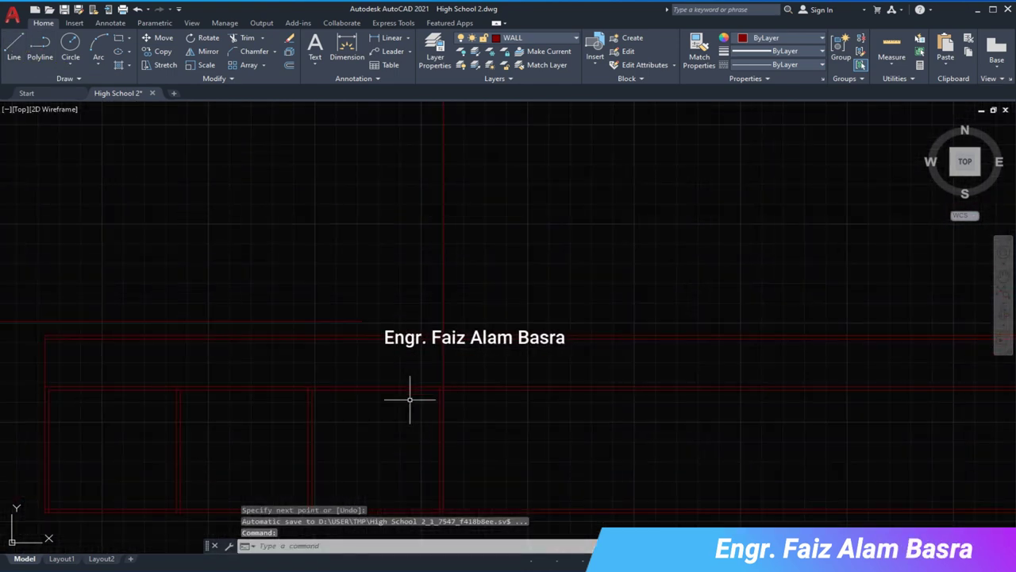
{"action": "left_click", "coordinate": [290, 66]}
{"action": "key", "text": "Return"}
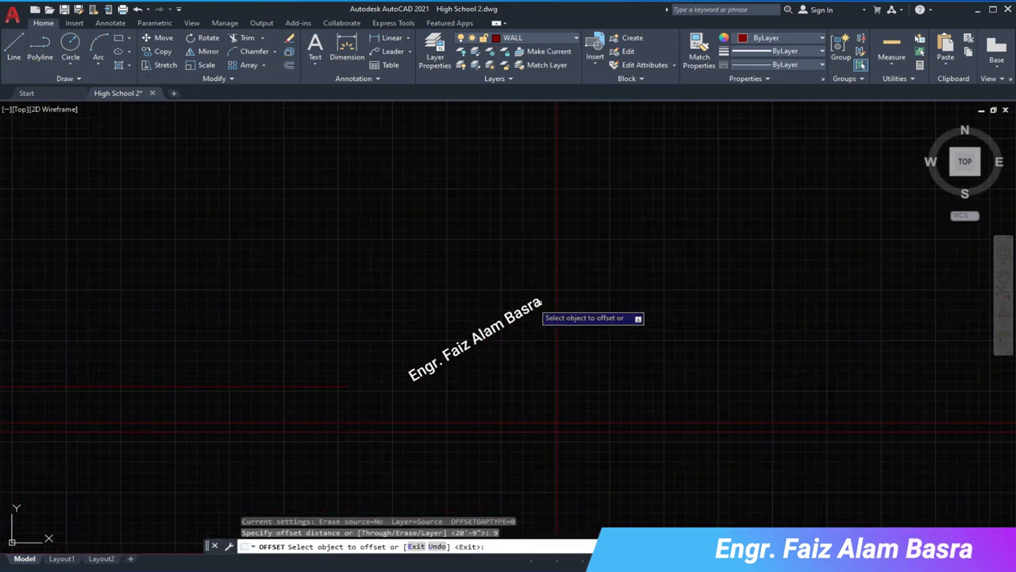
- Place the offset copy of the new vertical wall line beside it
{"action": "left_click", "coordinate": [552, 297]}
{"action": "left_click", "coordinate": [545, 286]}
{"action": "key", "text": "Return"}
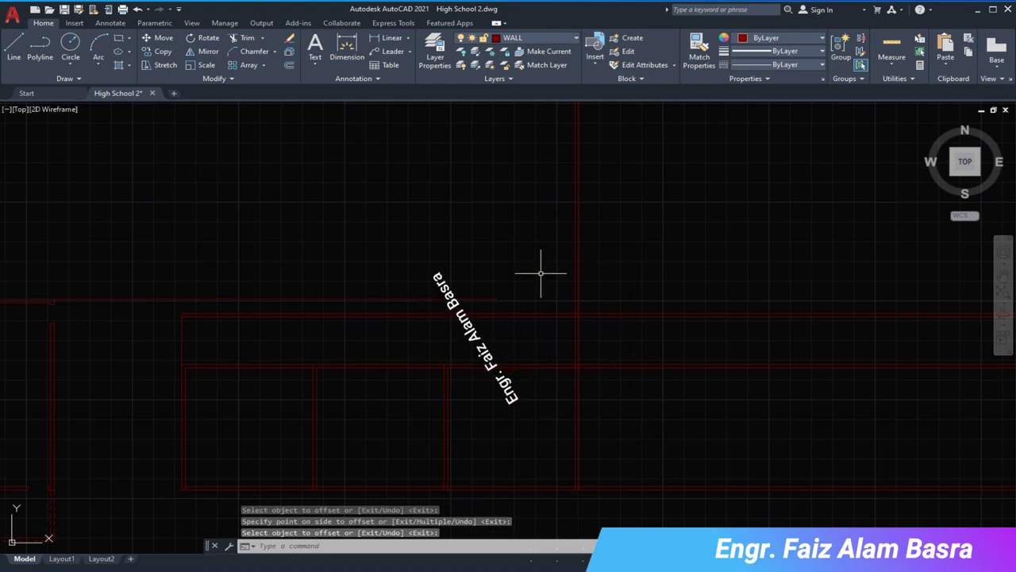
- Offset the right vertical wall line 20'9" to its left
{"action": "scroll", "coordinate": [530, 275], "scroll_direction": "up", "scroll_amount": 2}
{"action": "left_click", "coordinate": [288, 67]}
{"action": "type", "text": "20'9"}
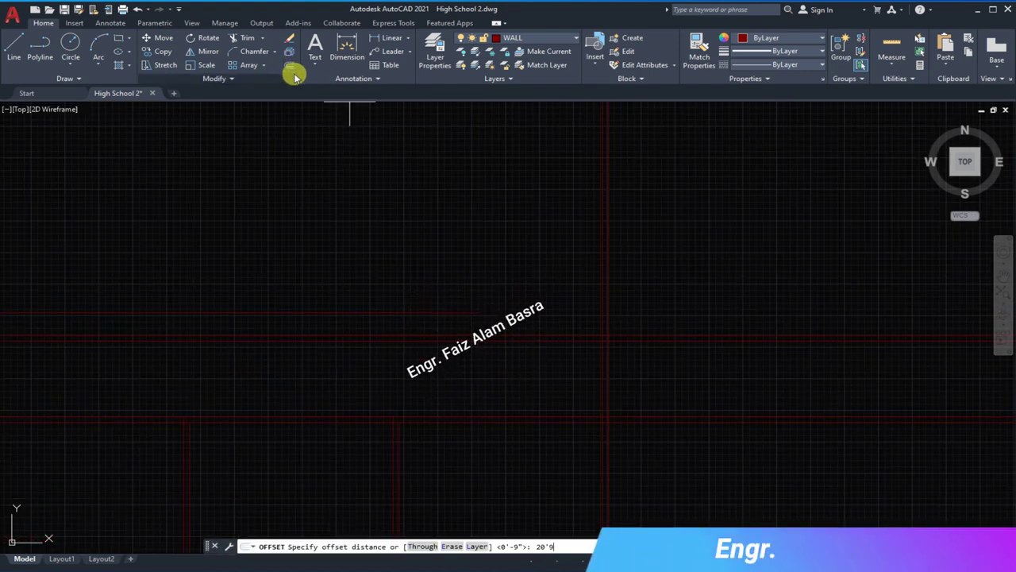
{"action": "key", "text": "Return"}
{"action": "left_click", "coordinate": [604, 220]}
{"action": "left_click", "coordinate": [533, 215]}
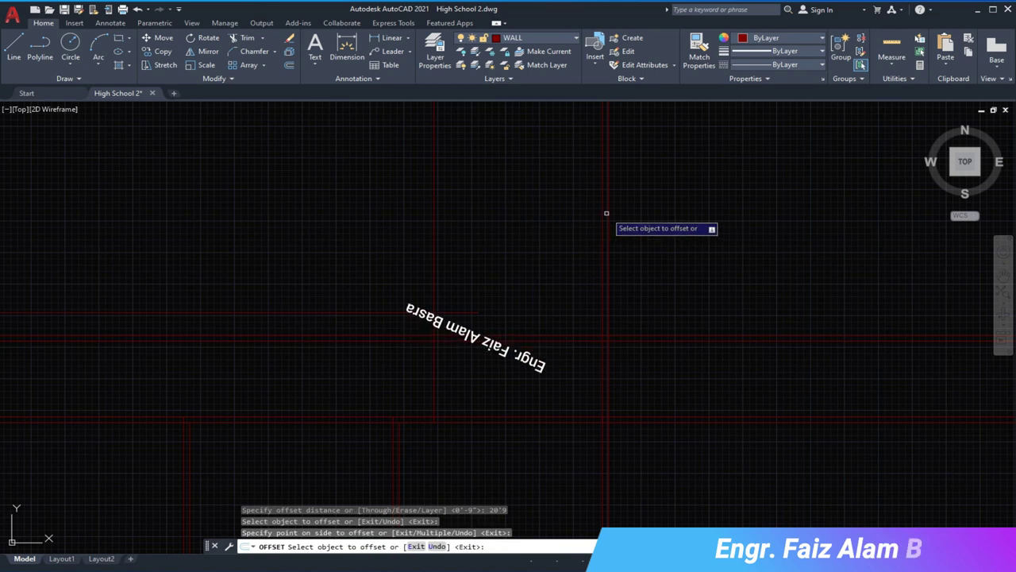
{"action": "middle_click_drag", "start_coordinate": [419, 213], "coordinate": [488, 212]}
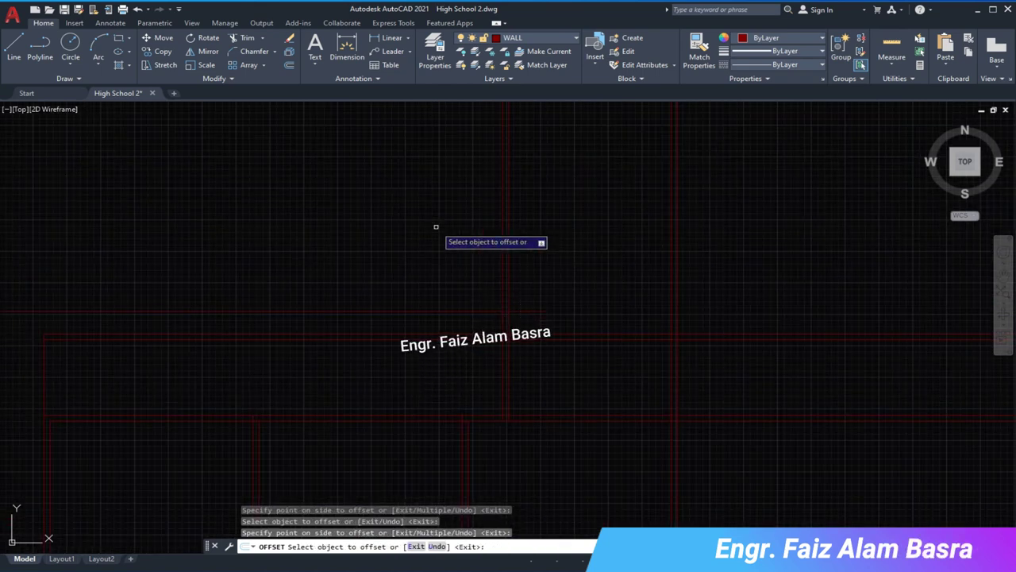
{"action": "scroll", "coordinate": [416, 218], "scroll_direction": "down", "scroll_amount": 2}
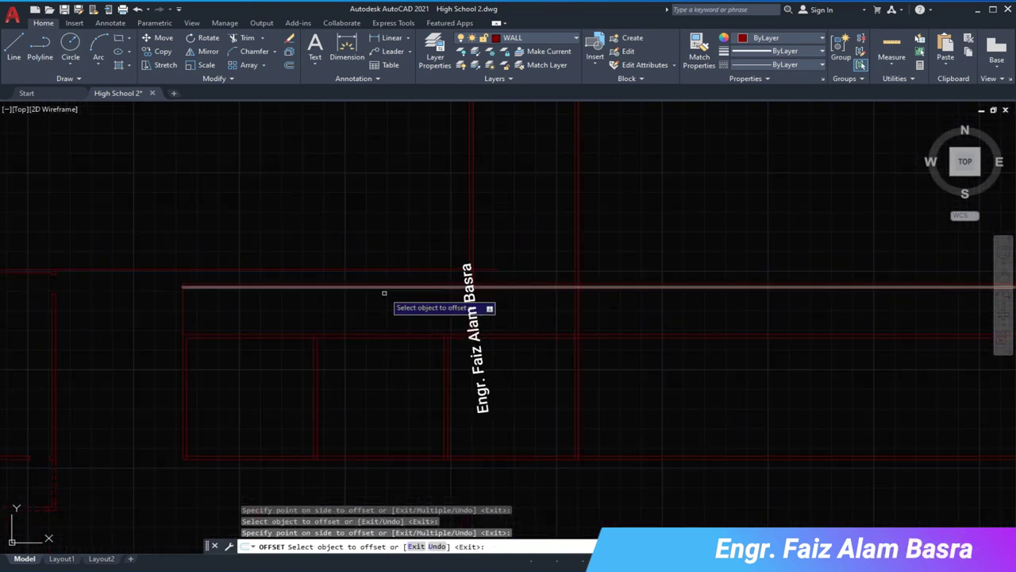
{"action": "right_click", "coordinate": [418, 228]}
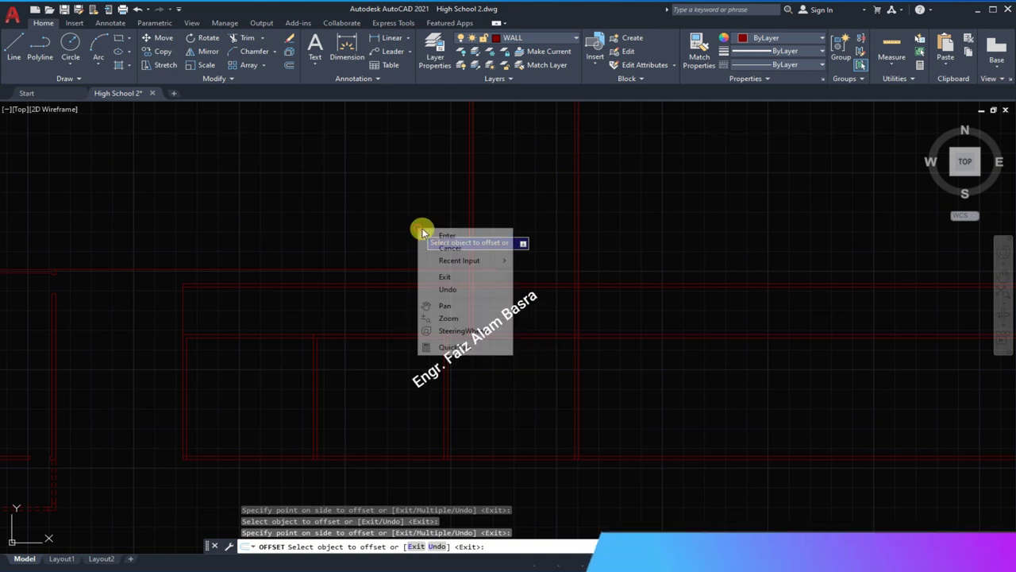
{"action": "left_click", "coordinate": [433, 235]}
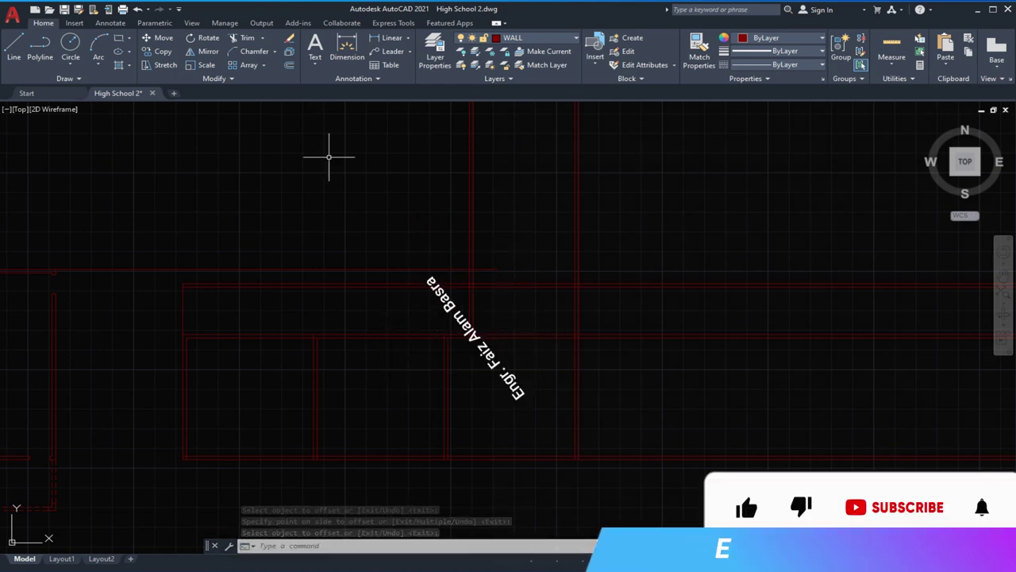
- Offset another vertical wall line 10'9" to create its parallel wall
{"action": "left_click", "coordinate": [289, 65]}
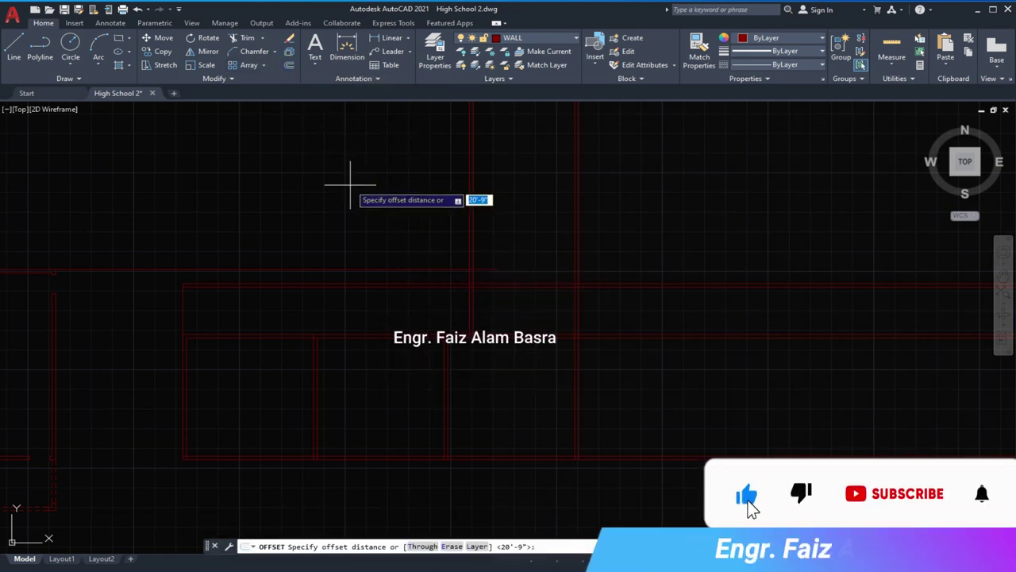
{"action": "key", "text": "Return"}
{"action": "left_click", "coordinate": [469, 241]}
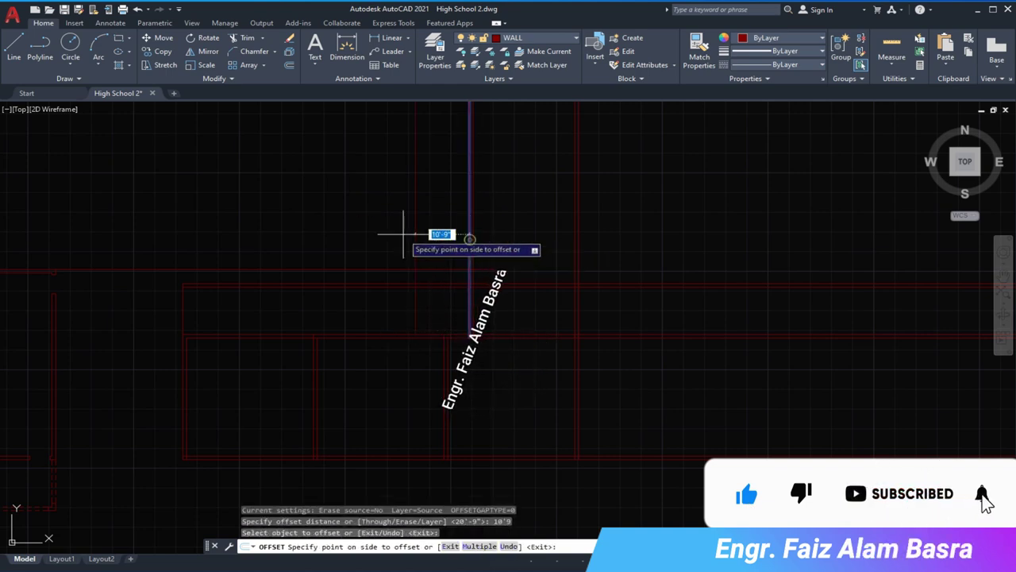
{"action": "left_click", "coordinate": [400, 280]}
{"action": "right_click", "coordinate": [386, 220]}
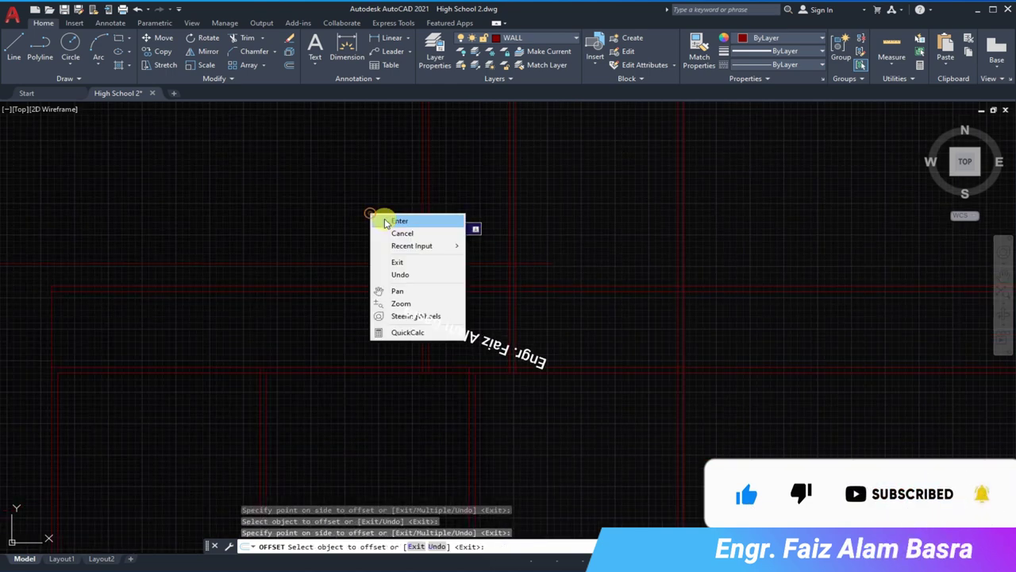
{"action": "left_click", "coordinate": [397, 220]}
{"action": "scroll", "coordinate": [420, 300], "scroll_direction": "down", "scroll_amount": 2}
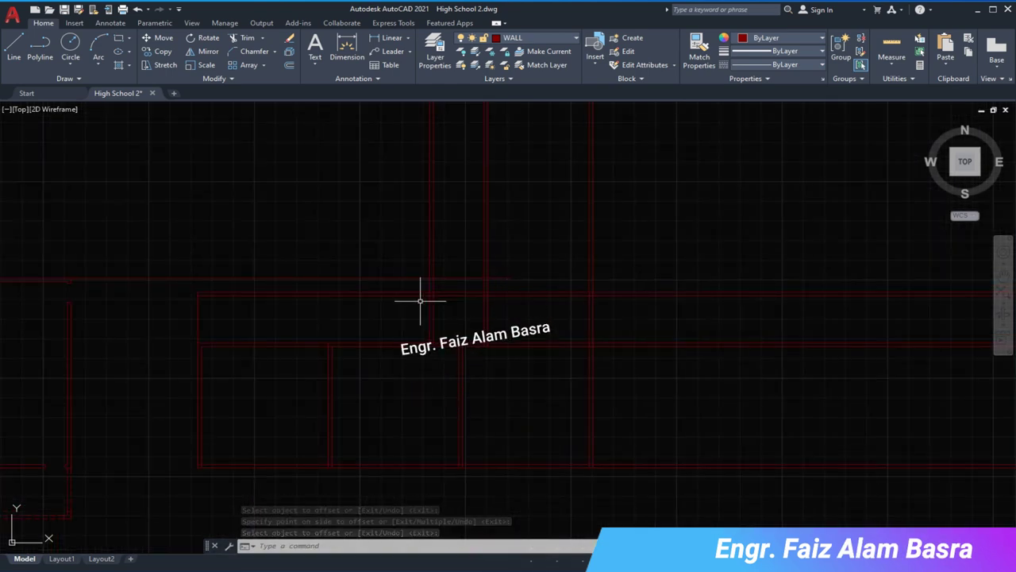
- Window-select the two new vertical wall lines and move them 24 units
{"action": "scroll", "coordinate": [439, 234], "scroll_direction": "up", "scroll_amount": 2}
{"action": "left_click", "coordinate": [163, 37]}
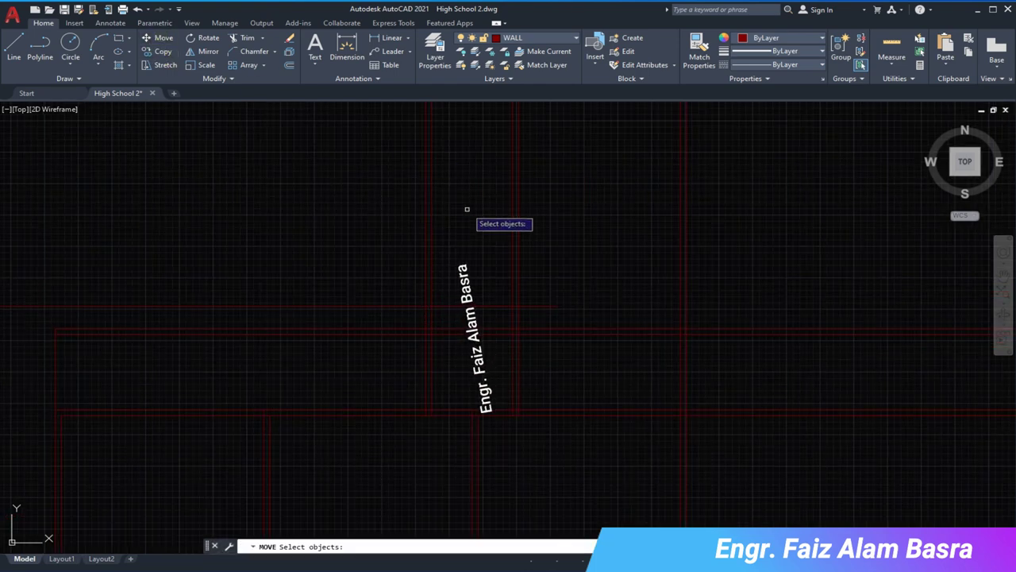
{"action": "left_click", "coordinate": [476, 220]}
{"action": "left_click", "coordinate": [379, 211]}
{"action": "key", "text": "Return"}
{"action": "left_click", "coordinate": [379, 205]}
{"action": "type", "text": "24"}
{"action": "key", "text": "Return"}
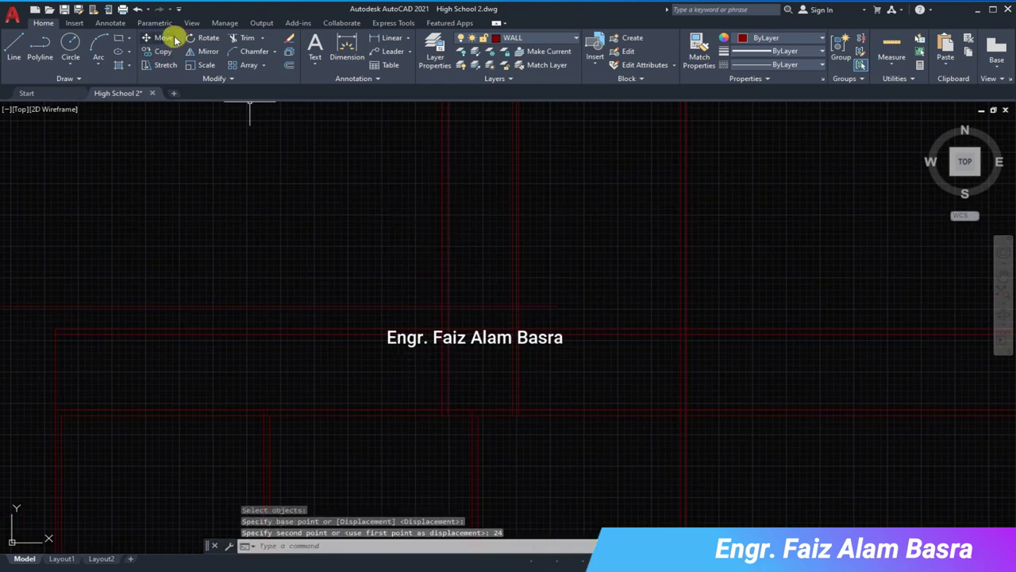
- Move the horizontal wall lines 24 units as well
{"action": "left_click", "coordinate": [180, 39]}
{"action": "left_click", "coordinate": [348, 322]}
{"action": "key", "text": "Return"}
{"action": "left_click", "coordinate": [358, 227]}
{"action": "type", "text": "24"}
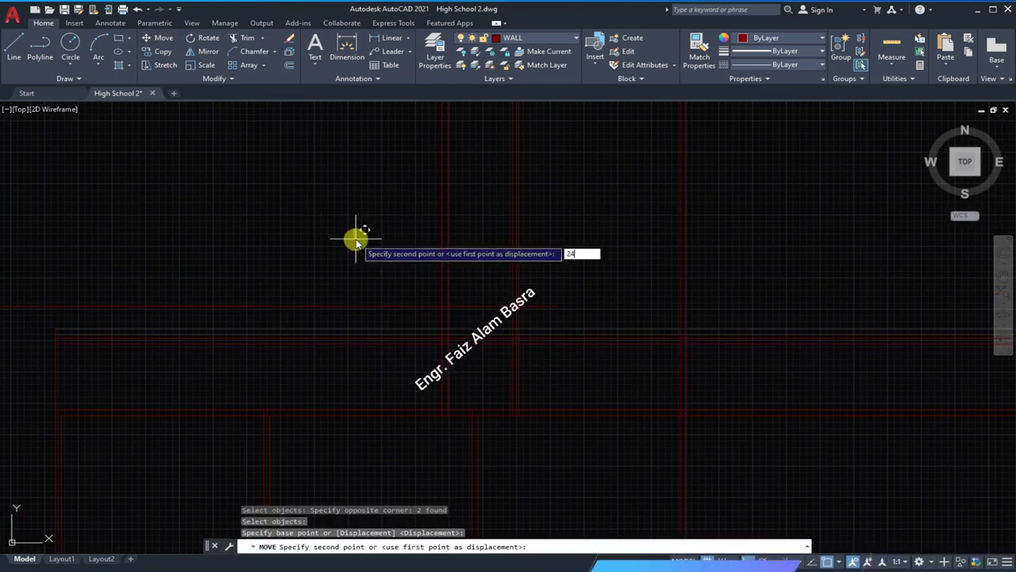
{"action": "key", "text": "Return"}
- Erase the short stray line between the walls
{"action": "scroll", "coordinate": [412, 356], "scroll_direction": "up", "scroll_amount": 2}
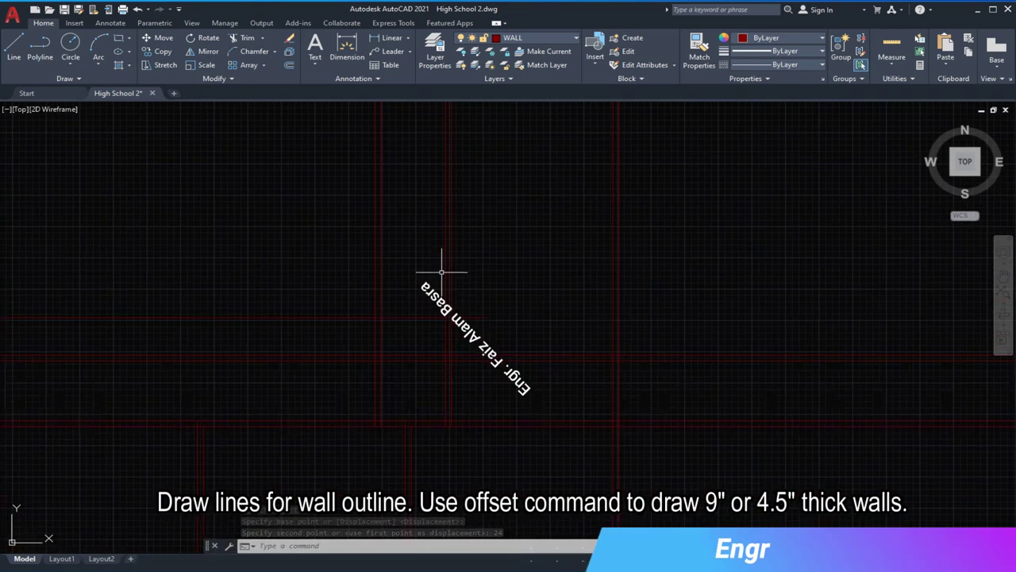
{"action": "left_click", "coordinate": [393, 37]}
{"action": "key", "text": "Escape"}
{"action": "scroll", "coordinate": [447, 320], "scroll_direction": "down", "scroll_amount": 1}
{"action": "left_click", "coordinate": [410, 297]}
{"action": "key", "text": "Delete"}
- Trim the overlapping wall segments with fence selections to leave clean corners
{"action": "left_click", "coordinate": [205, 51]}
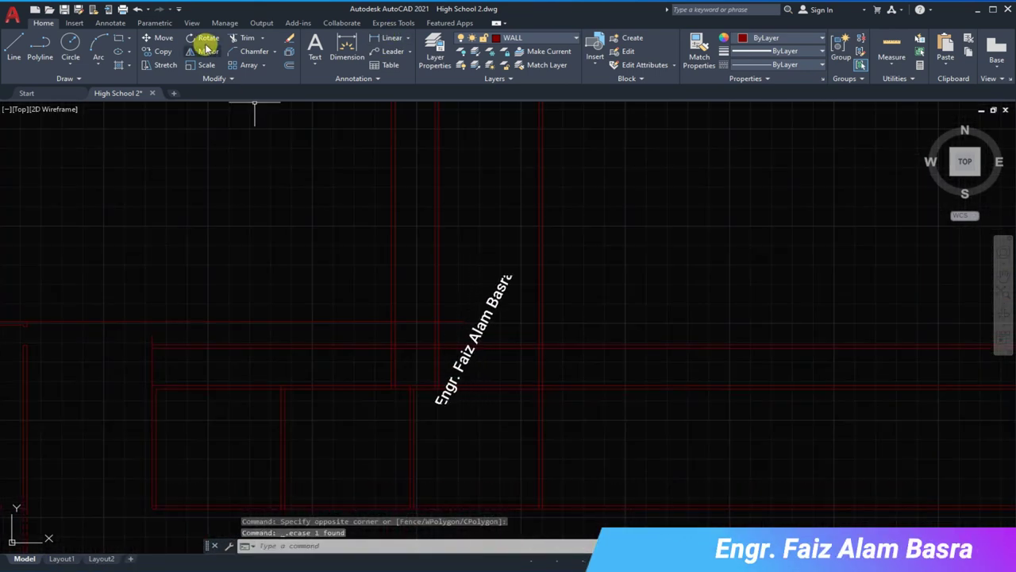
{"action": "left_click", "coordinate": [250, 42]}
{"action": "left_click_drag", "start_coordinate": [442, 214], "coordinate": [556, 340]}
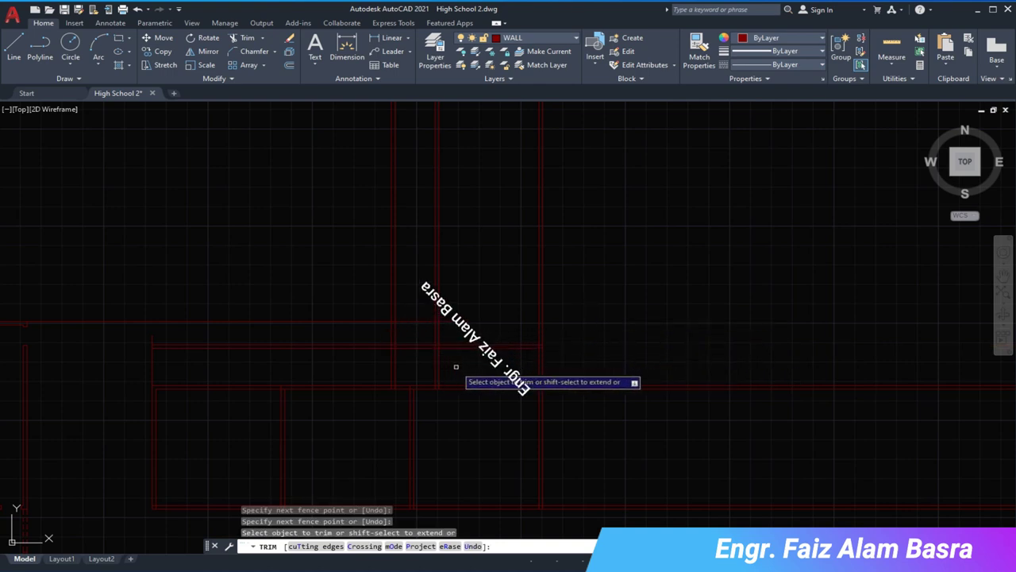
{"action": "left_click_drag", "start_coordinate": [454, 363], "coordinate": [556, 372]}
{"action": "middle_click_drag", "start_coordinate": [567, 302], "coordinate": [624, 443]}
{"action": "left_click_drag", "start_coordinate": [624, 442], "coordinate": [595, 431]}
{"action": "right_click", "coordinate": [587, 366]}
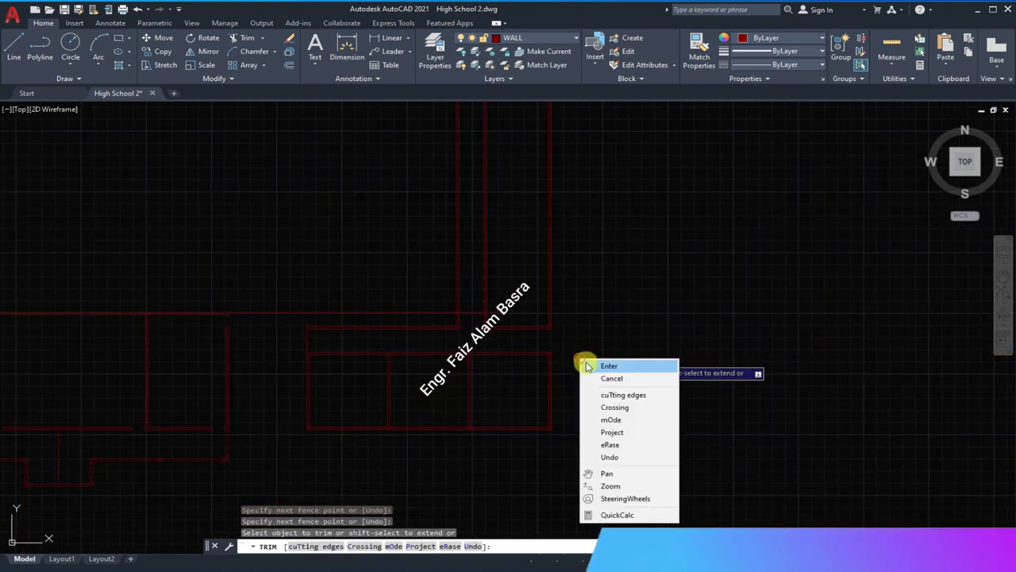
{"action": "left_click", "coordinate": [608, 365]}
{"action": "scroll", "coordinate": [408, 328], "scroll_direction": "up", "scroll_amount": 3}
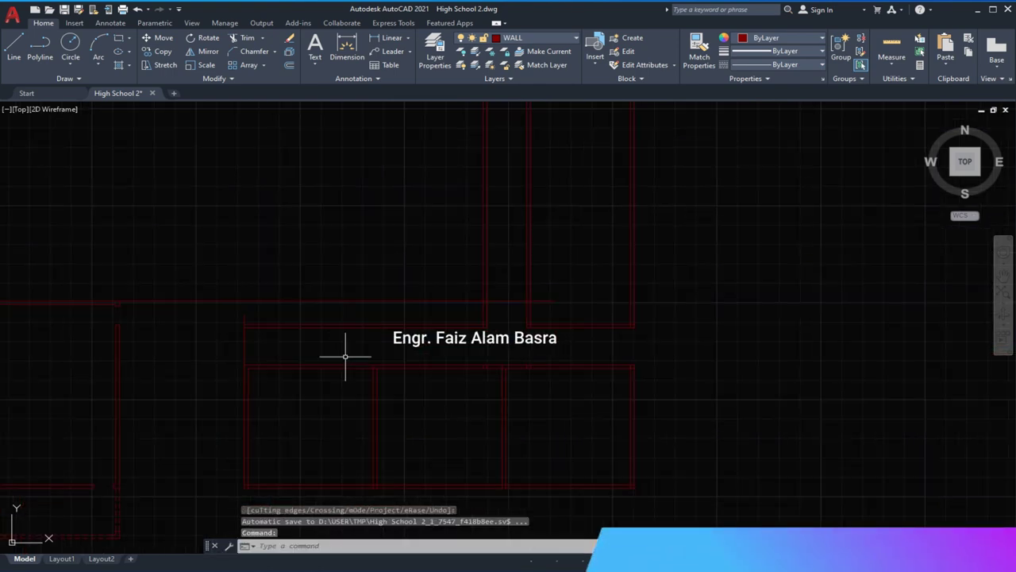
- Place a trial linear dimension to measure the wall distance, then delete it
{"action": "left_click", "coordinate": [410, 53]}
{"action": "left_click", "coordinate": [588, 346]}
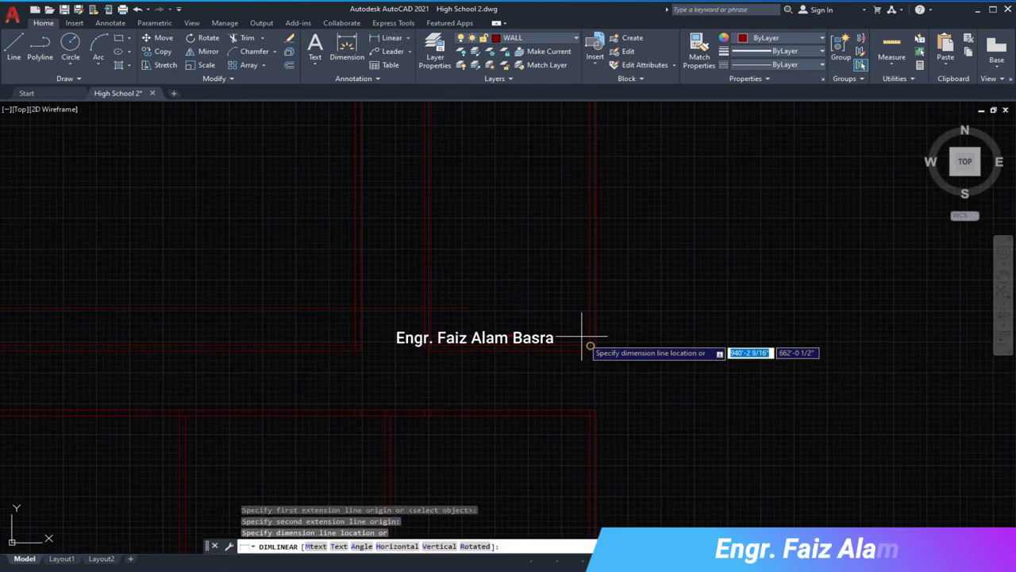
{"action": "left_click", "coordinate": [503, 340]}
{"action": "left_click_drag", "start_coordinate": [477, 302], "coordinate": [524, 350]}
{"action": "key", "text": "Delete"}
- Offset the wall line 25'9" to extend the vertical wing
{"action": "left_click", "coordinate": [286, 65]}
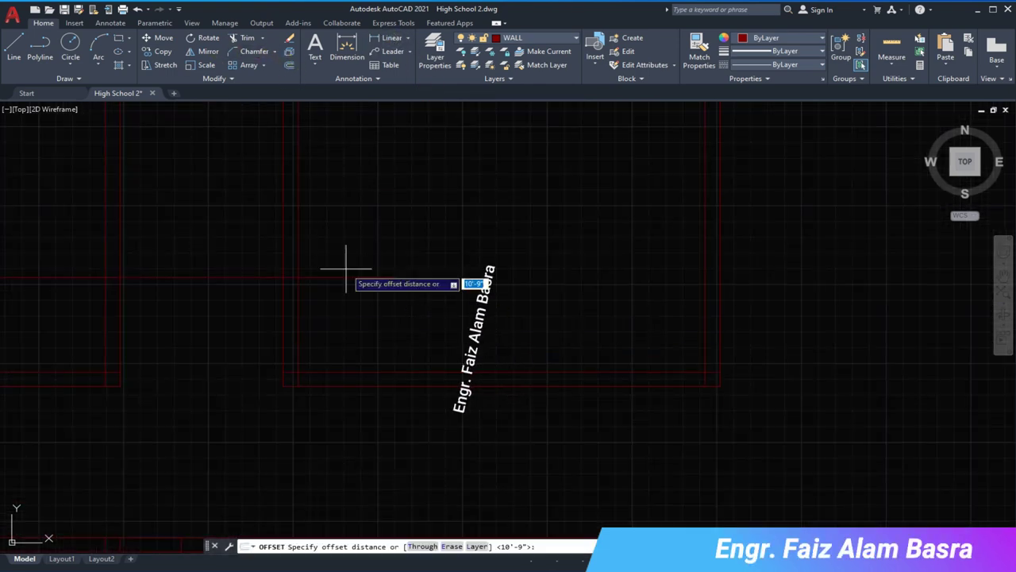
{"action": "type", "text": "'9"}
{"action": "key", "text": "Return"}
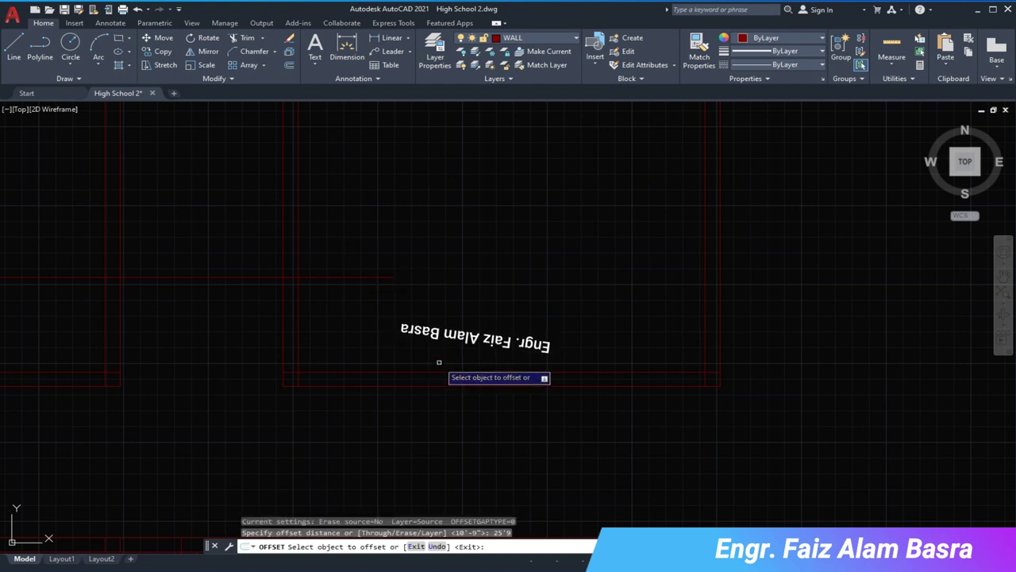
{"action": "left_click", "coordinate": [443, 373]}
{"action": "left_click", "coordinate": [484, 383]}
{"action": "scroll", "coordinate": [445, 366], "scroll_direction": "down", "scroll_amount": 2}
{"action": "scroll", "coordinate": [476, 196], "scroll_direction": "up", "scroll_amount": 2}
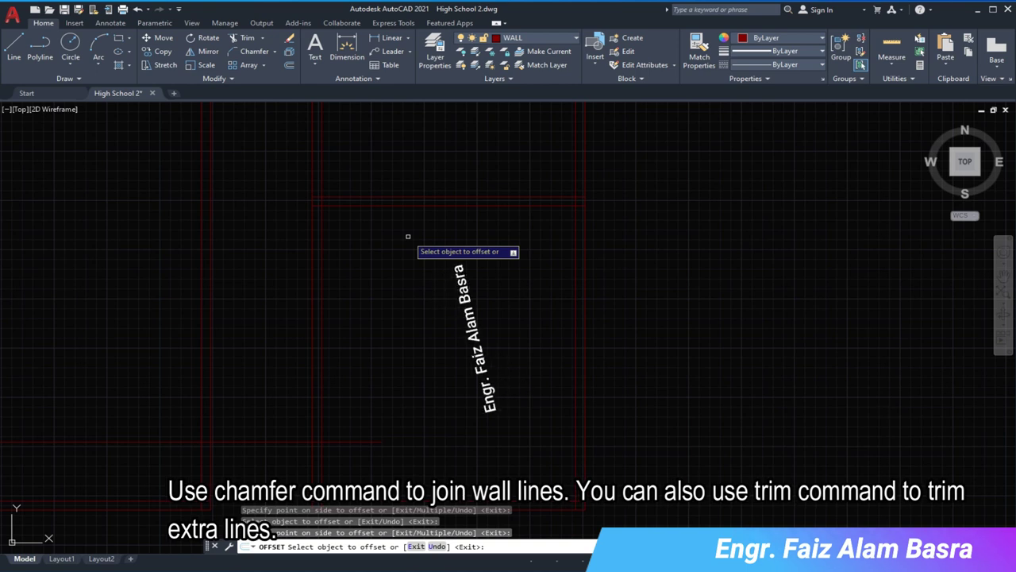
{"action": "scroll", "coordinate": [408, 236], "scroll_direction": "down", "scroll_amount": 2}
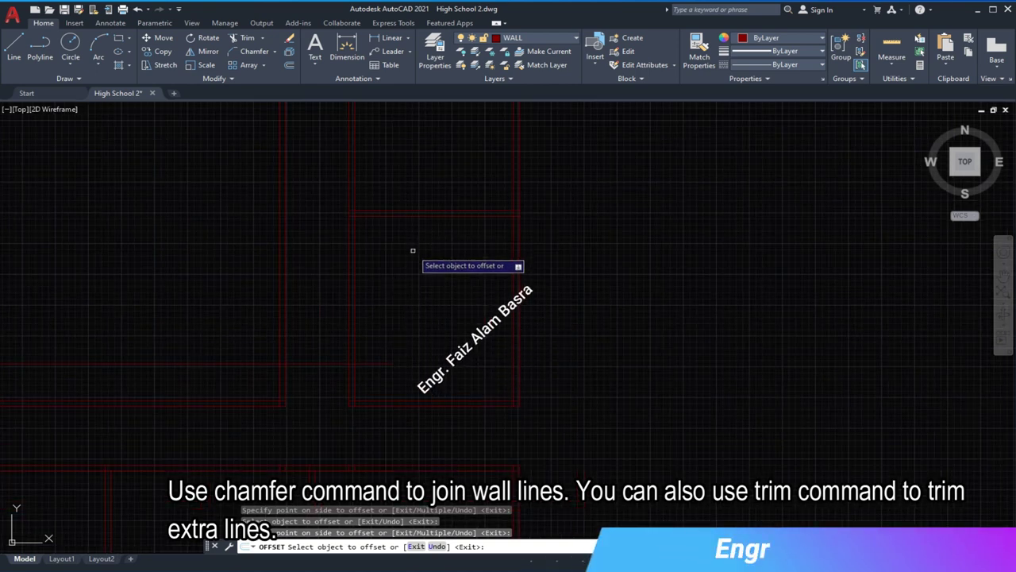
{"action": "scroll", "coordinate": [475, 279], "scroll_direction": "down", "scroll_amount": 2}
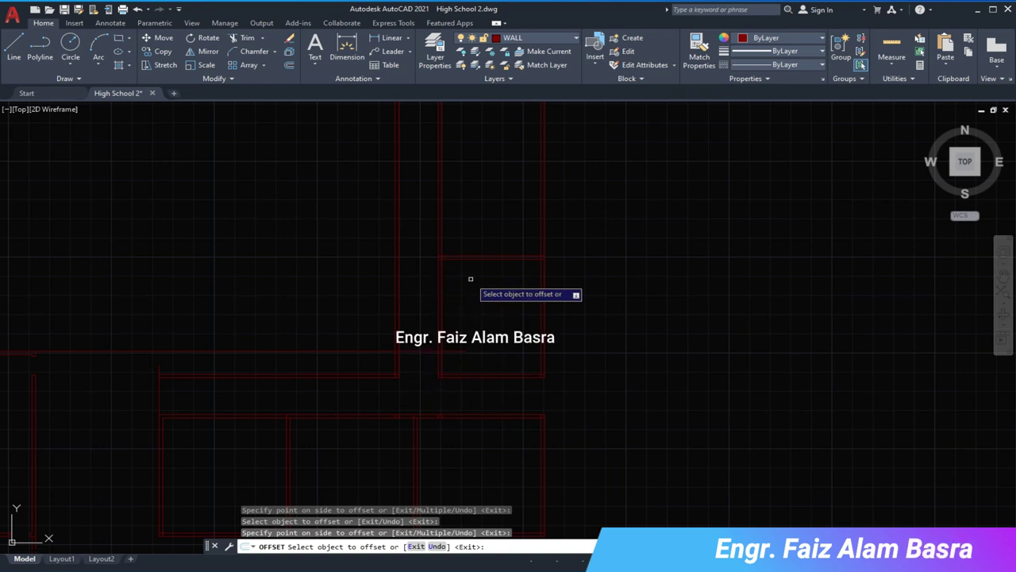
{"action": "key", "text": "Return"}
- Zoom in and out to review the whole floor plan with its tall vertical wing
{"action": "scroll", "coordinate": [553, 303], "scroll_direction": "up", "scroll_amount": 2}
{"action": "scroll", "coordinate": [511, 294], "scroll_direction": "down", "scroll_amount": 2}
{"action": "scroll", "coordinate": [524, 322], "scroll_direction": "down", "scroll_amount": 1}
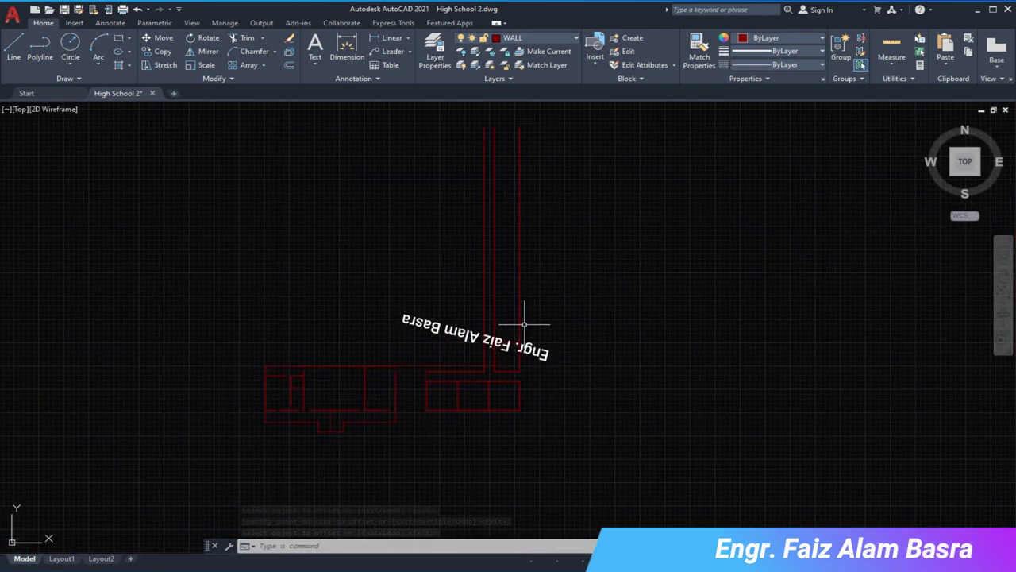
{"action": "scroll", "coordinate": [521, 377], "scroll_direction": "up", "scroll_amount": 2}
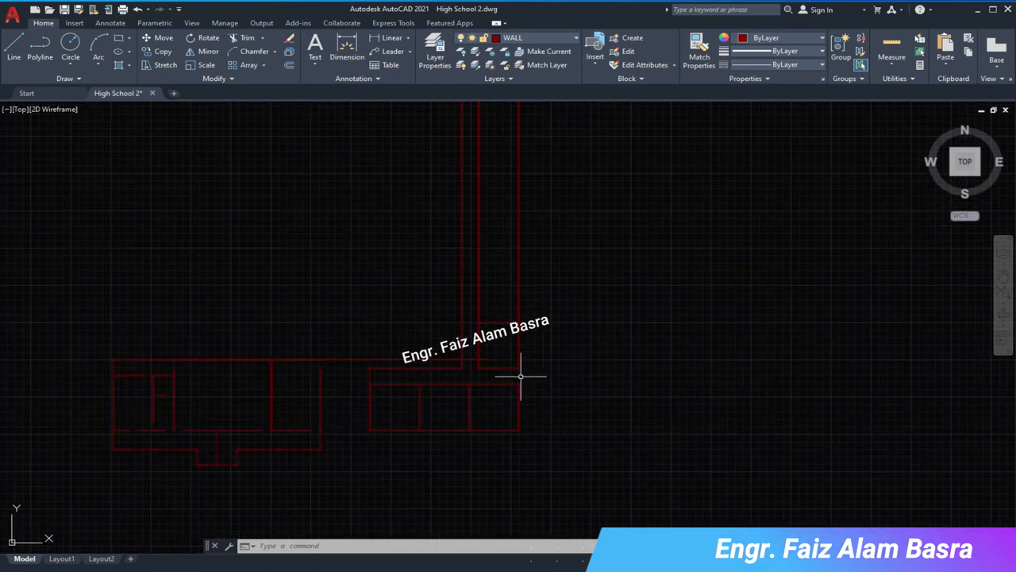